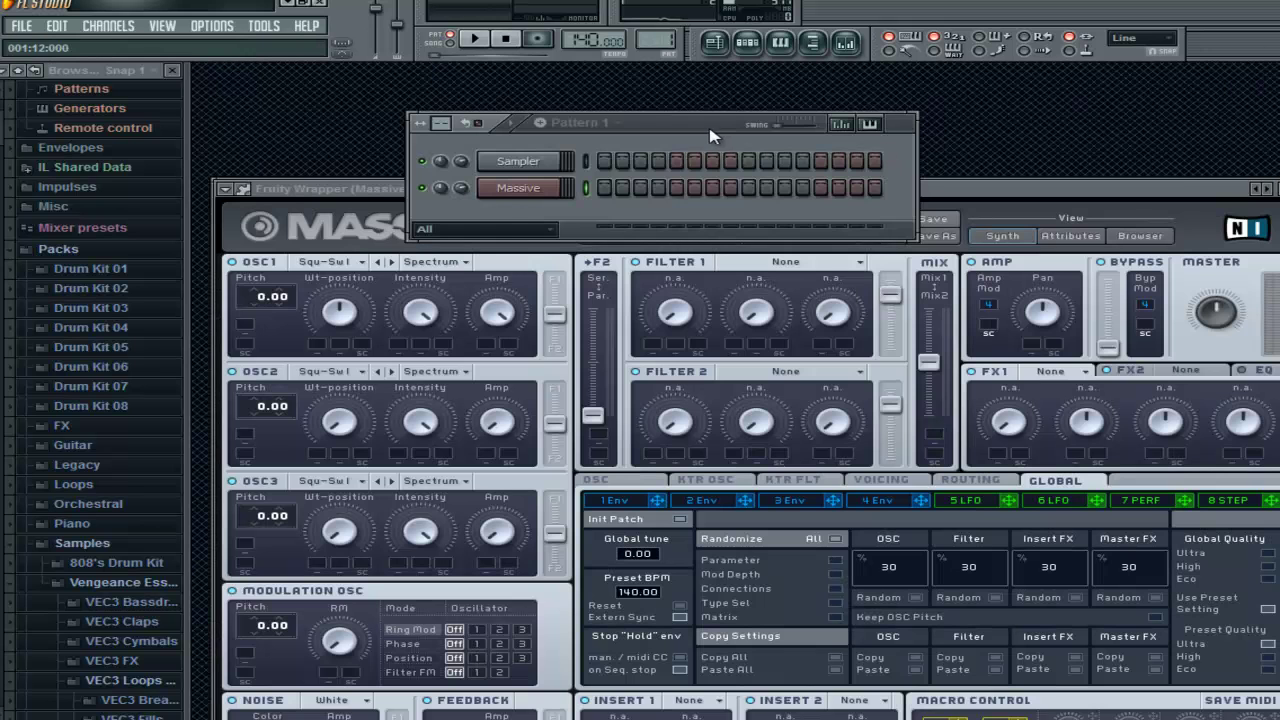
Route the Massive channel to mixer track 1 and close its channel settings
left_click_drag(710, 135, 662, 127)
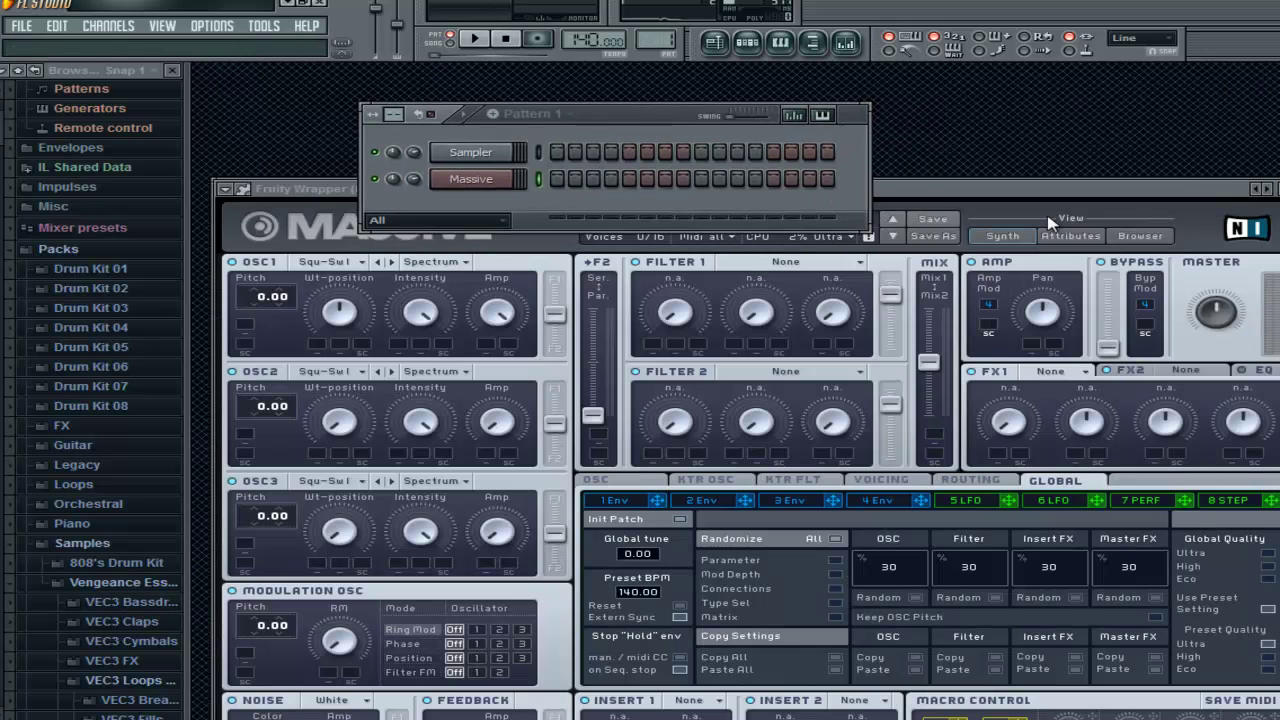
left_click(1122, 140)
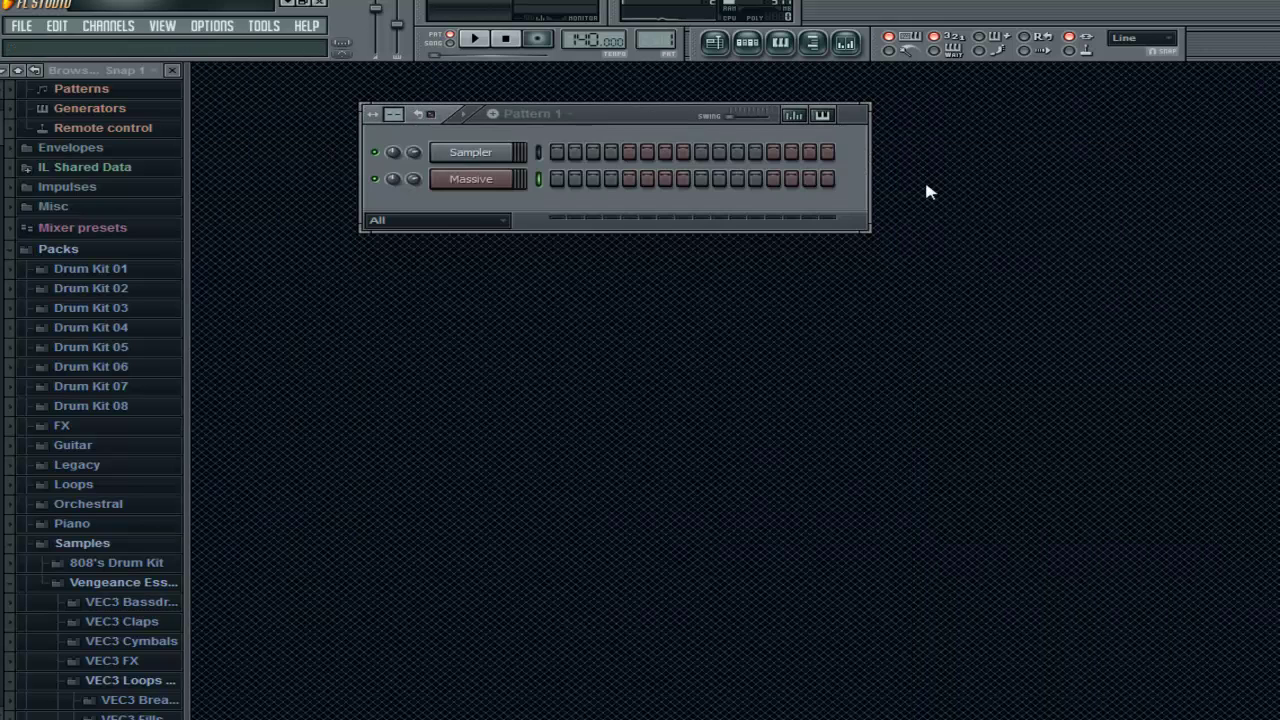
left_click(485, 179)
left_click(1122, 140)
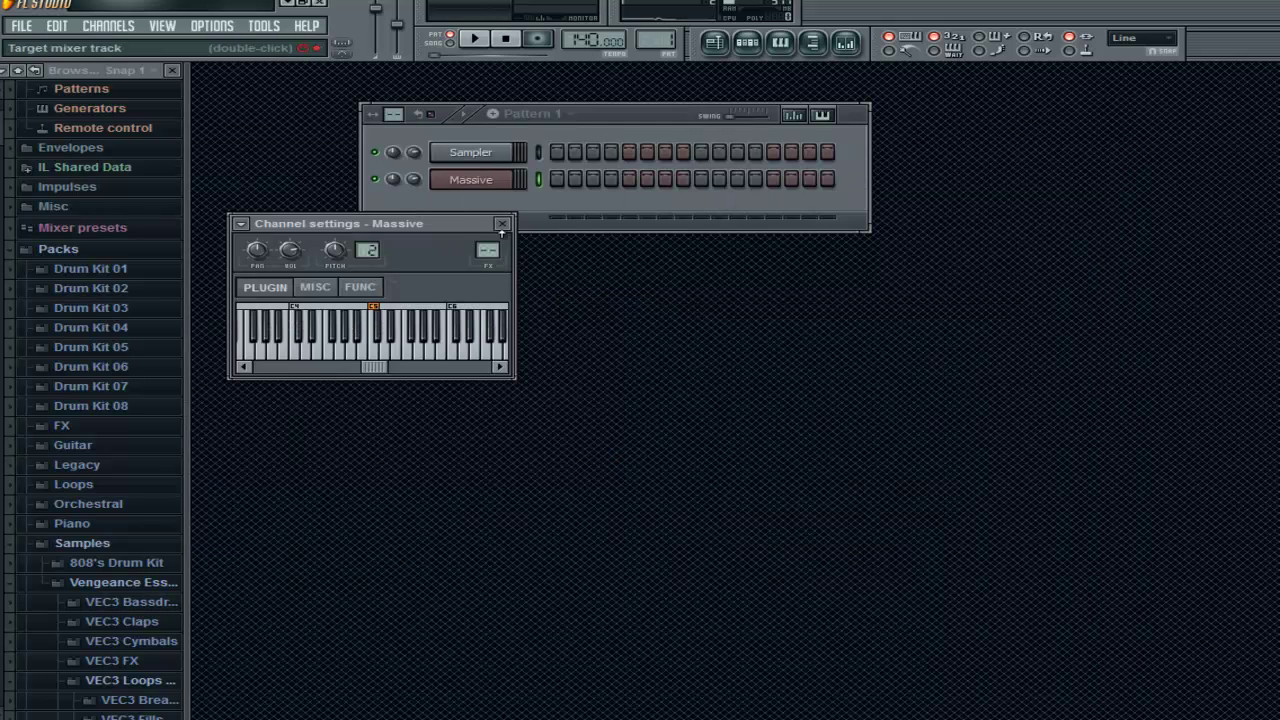
left_click_drag(479, 235, 479, 253)
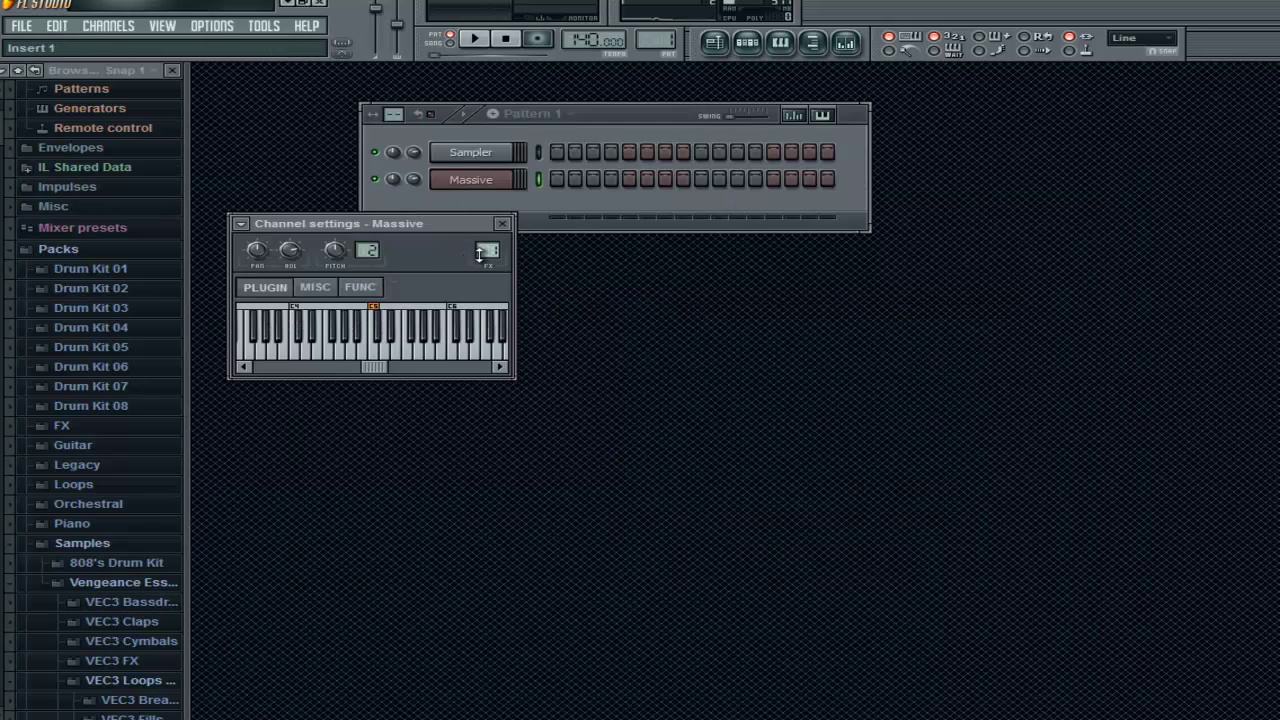
left_click(502, 224)
Delete the Sampler channel and open the Massive synth so its whole interface is in view
right_click(490, 153)
left_click(543, 383)
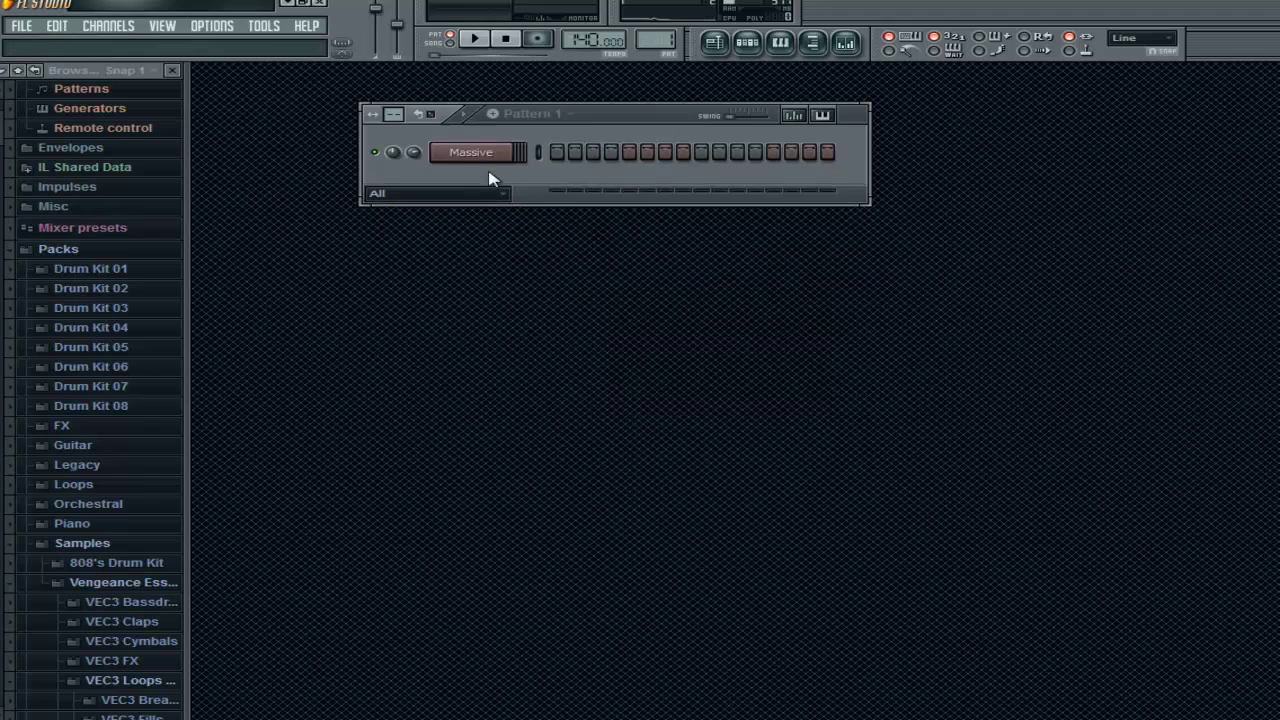
left_click(500, 153)
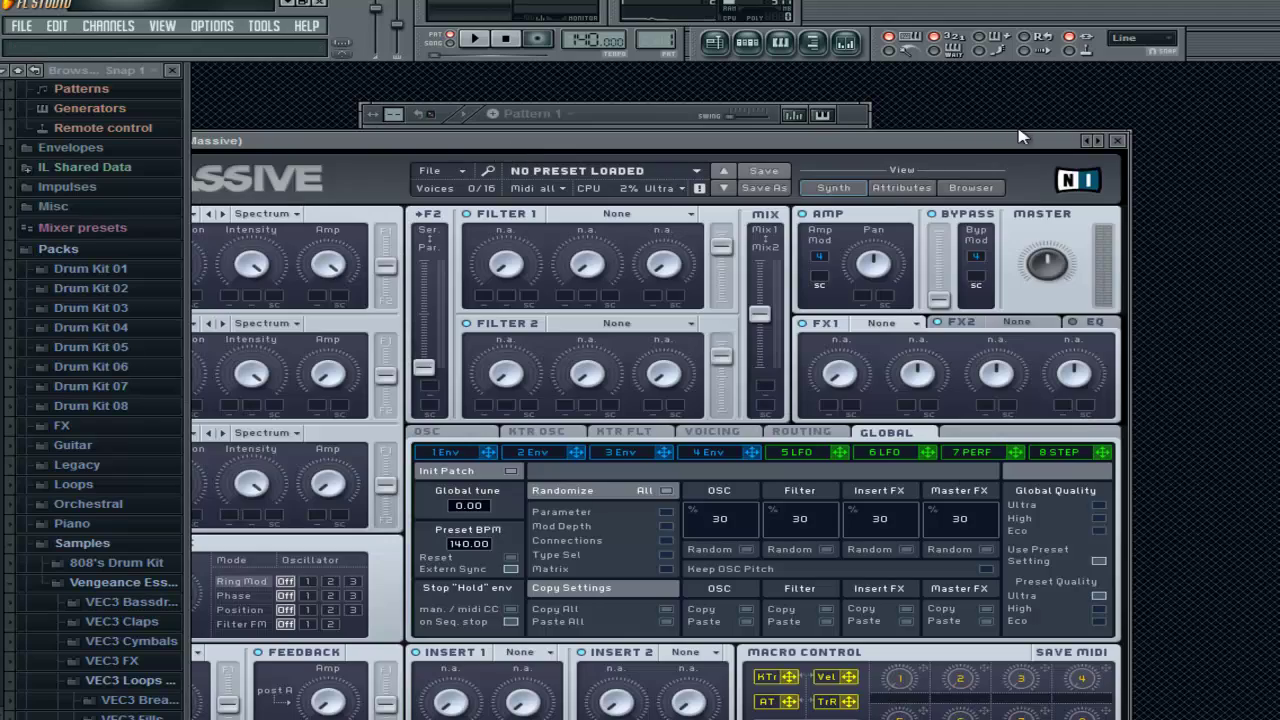
left_click_drag(960, 144, 1113, 92)
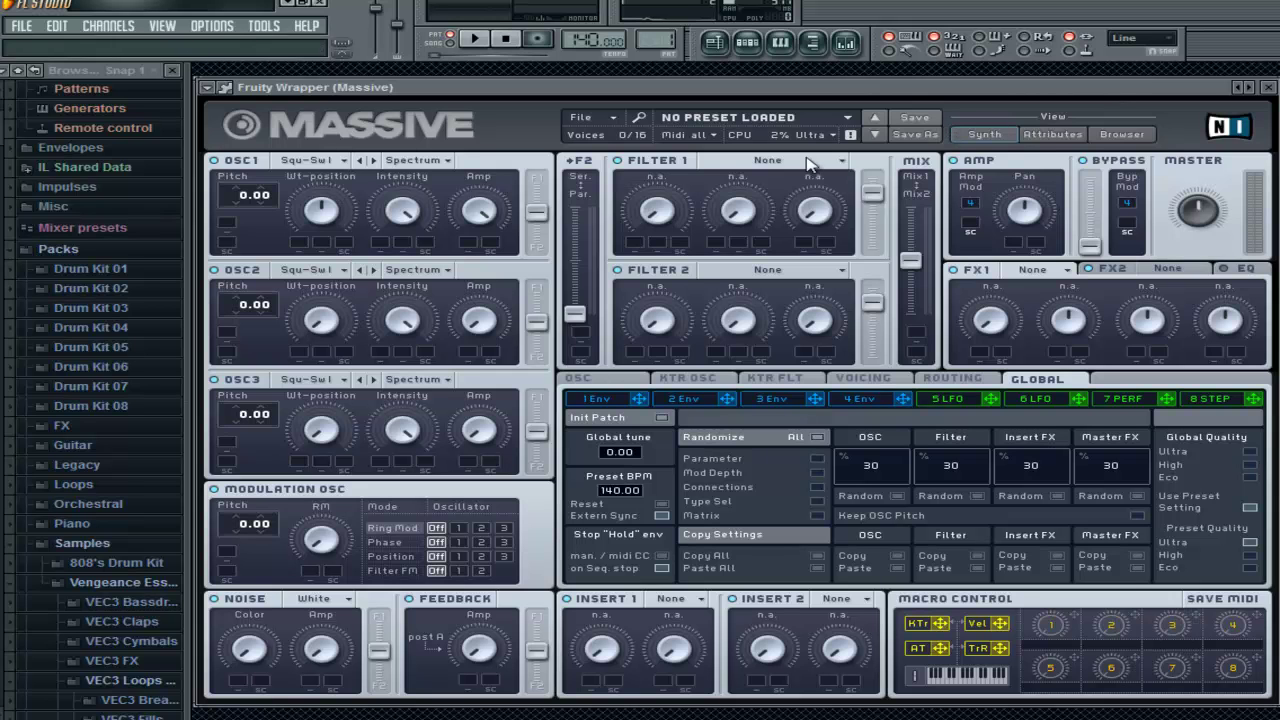
Start a new sound in Massive and look over the OSC1 wavetable list without choosing another one
left_click(612, 121)
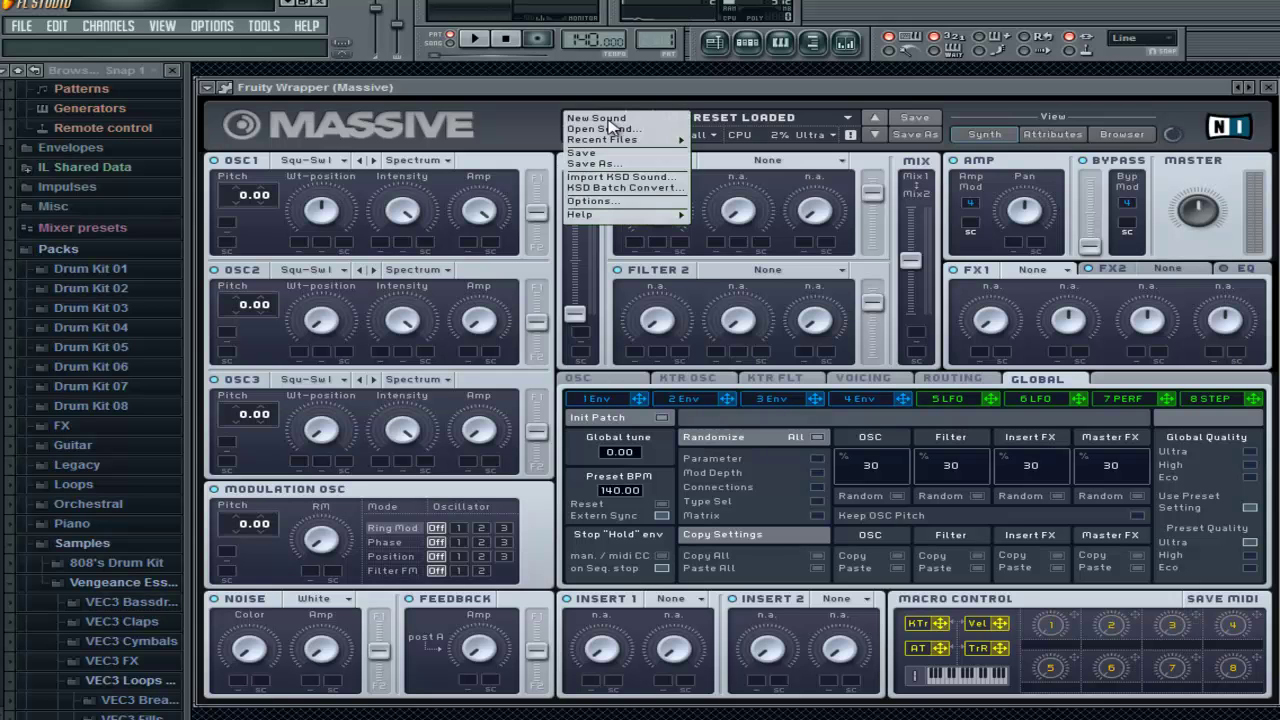
left_click(608, 124)
left_click(333, 163)
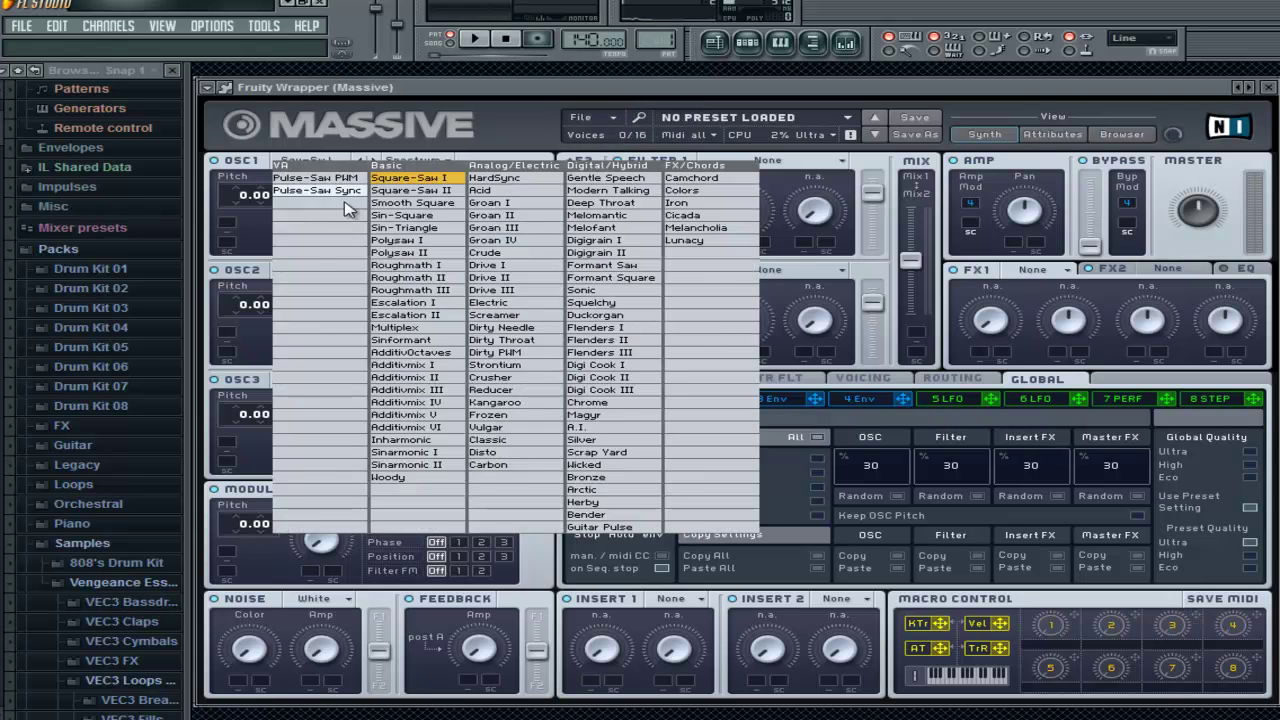
left_click(425, 87)
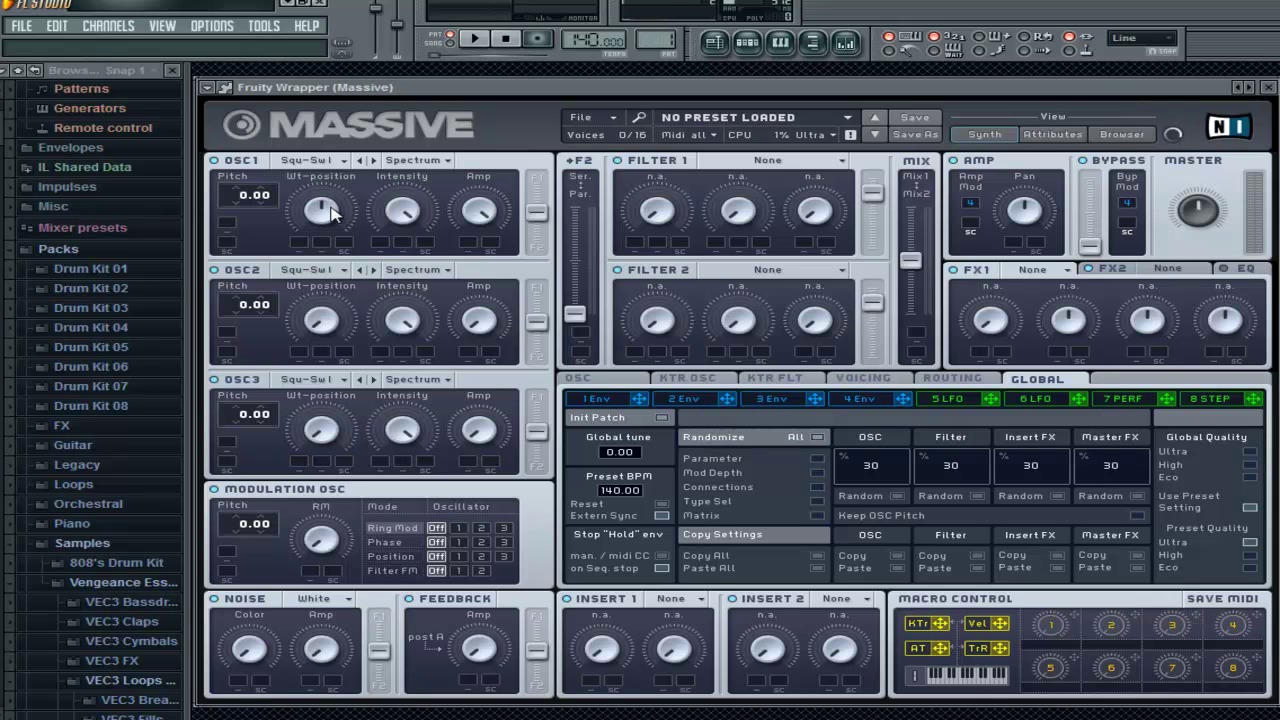
left_click(610, 118)
left_click(642, 88)
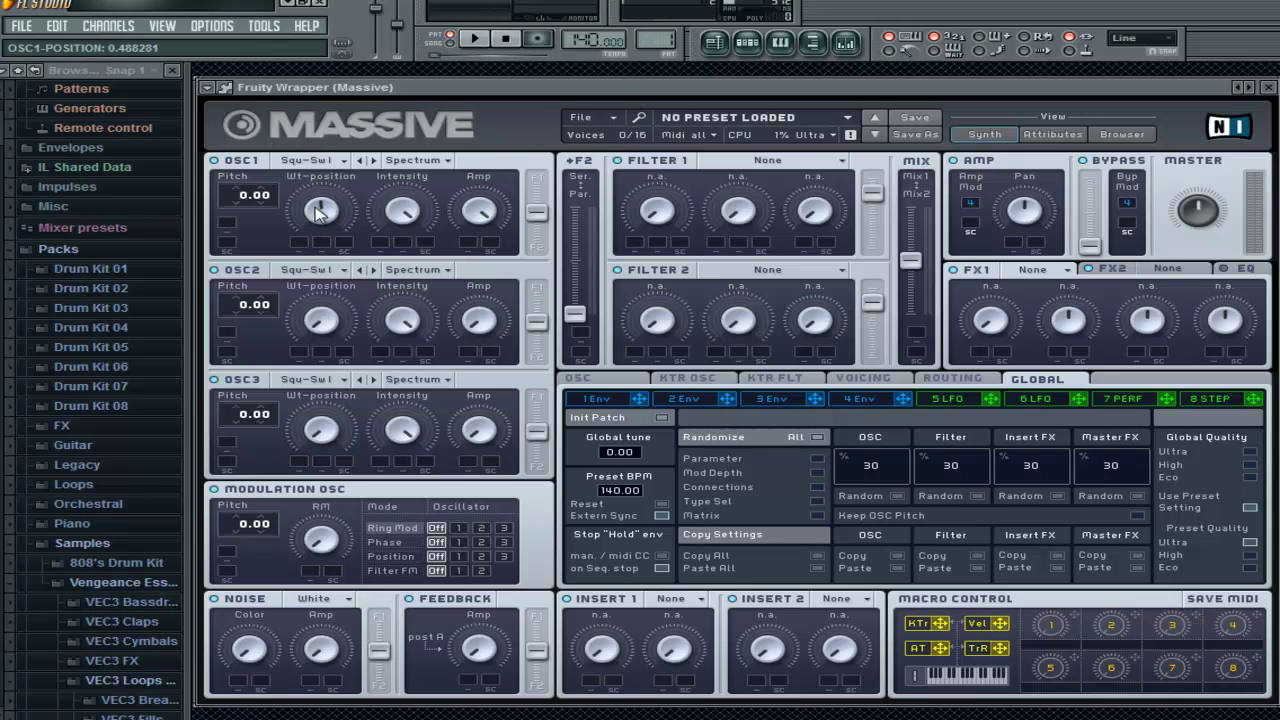
left_click(1268, 88)
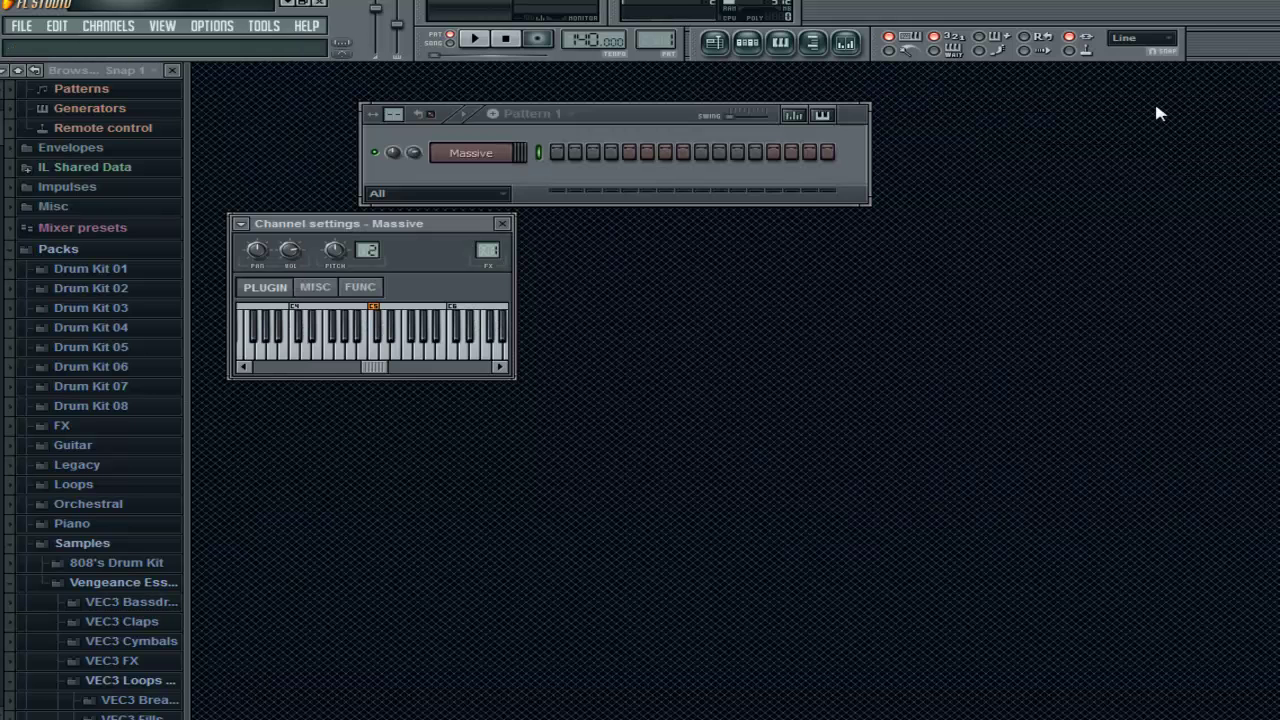
left_click(502, 223)
left_click(492, 158)
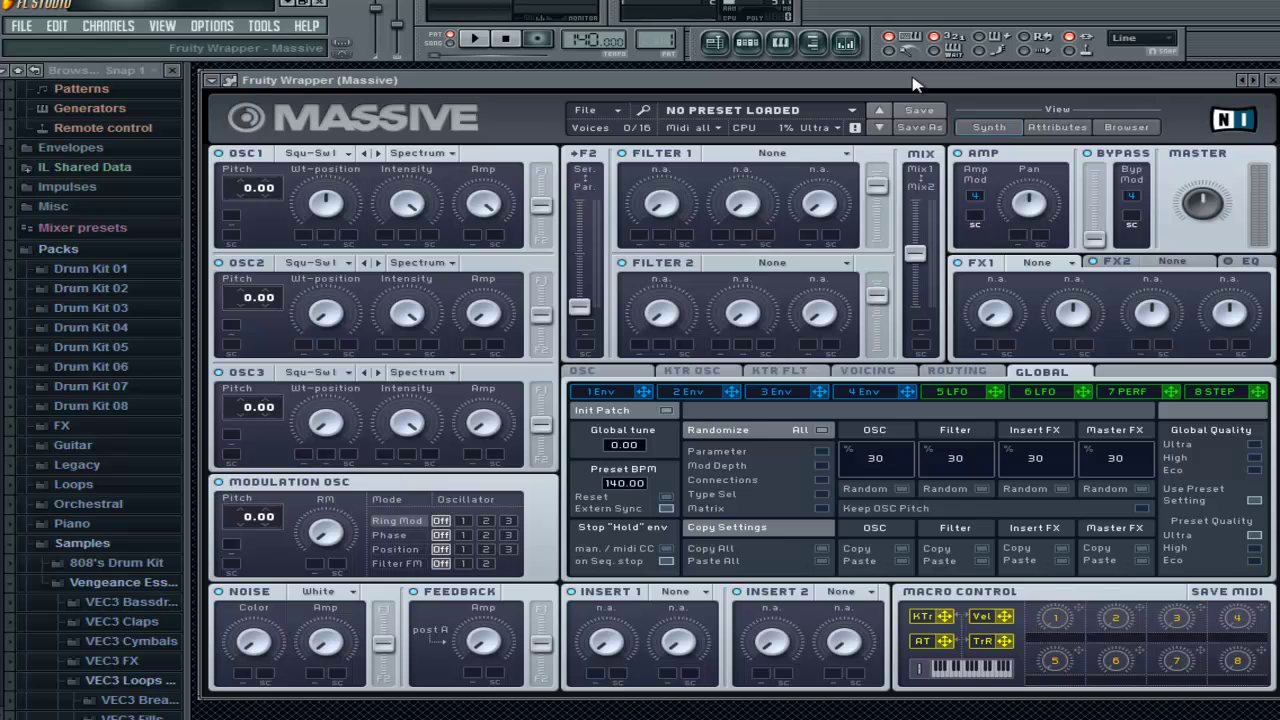
Examine Massive's OSC, KTR FLT, Voicing, Routing and Global pages and the 5 LFO settings
left_click(975, 373)
left_click(868, 372)
left_click(793, 373)
left_click(592, 372)
left_click(1040, 372)
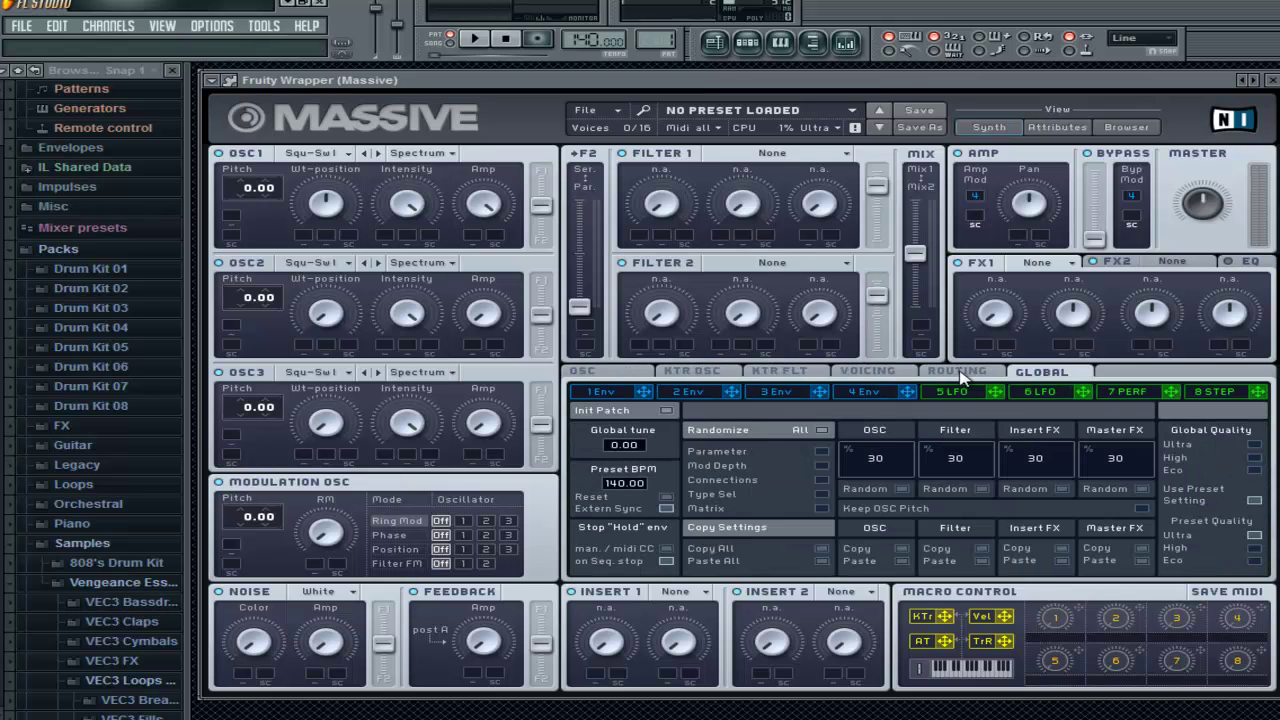
left_click(960, 373)
left_click(886, 374)
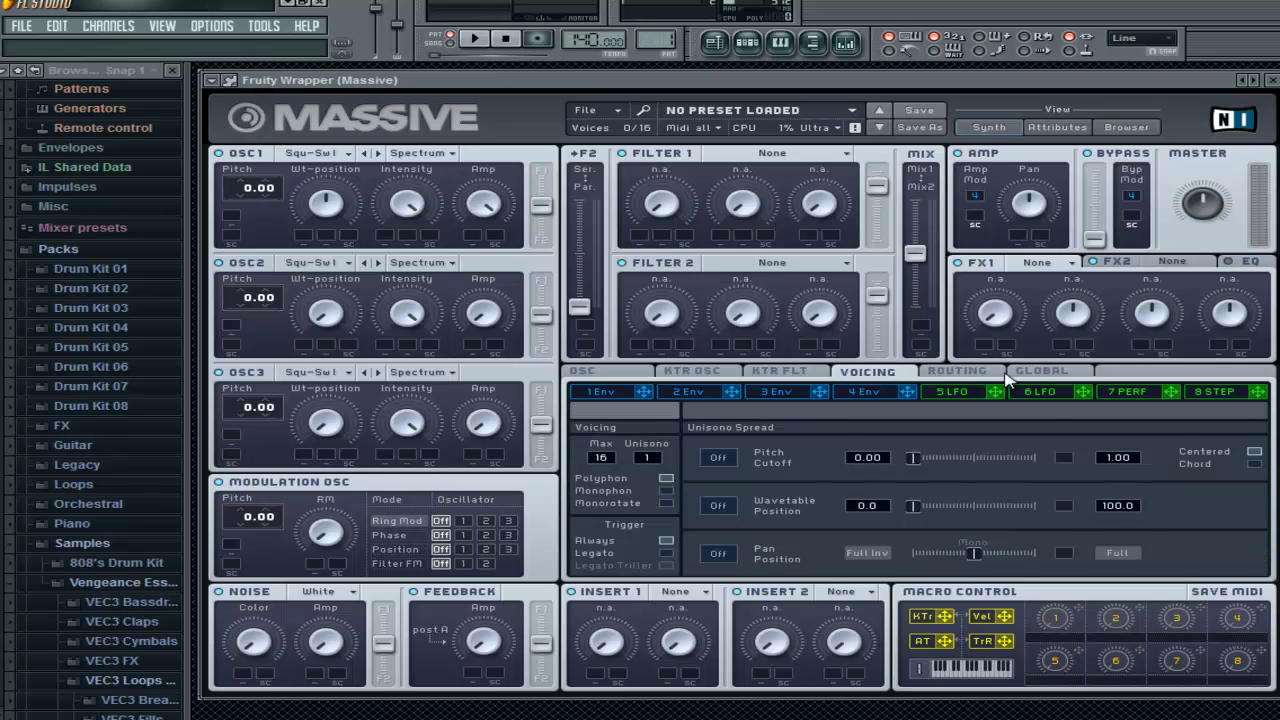
left_click(1018, 374)
left_click(960, 393)
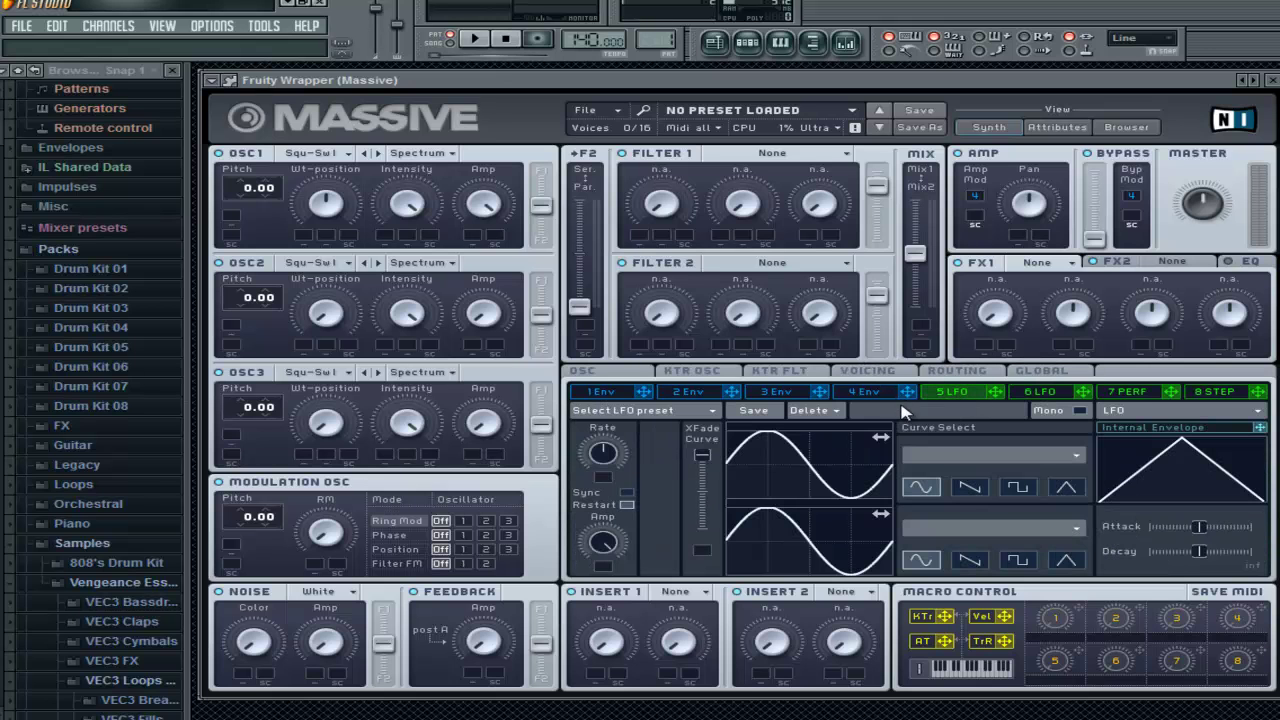
left_click_drag(458, 81, 510, 90)
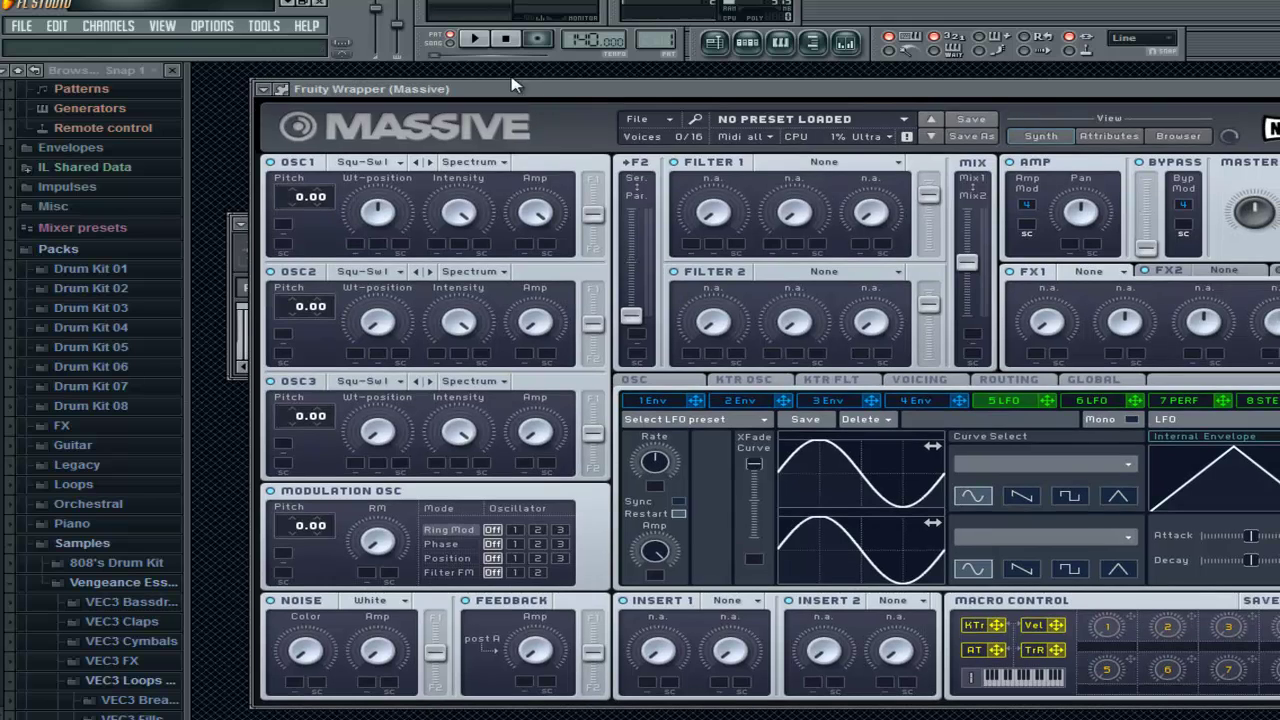
Draw a one-bar F#5 note at the start of Massive's piano roll and play the pattern
key("F6")
right_click(505, 152)
left_click(560, 152)
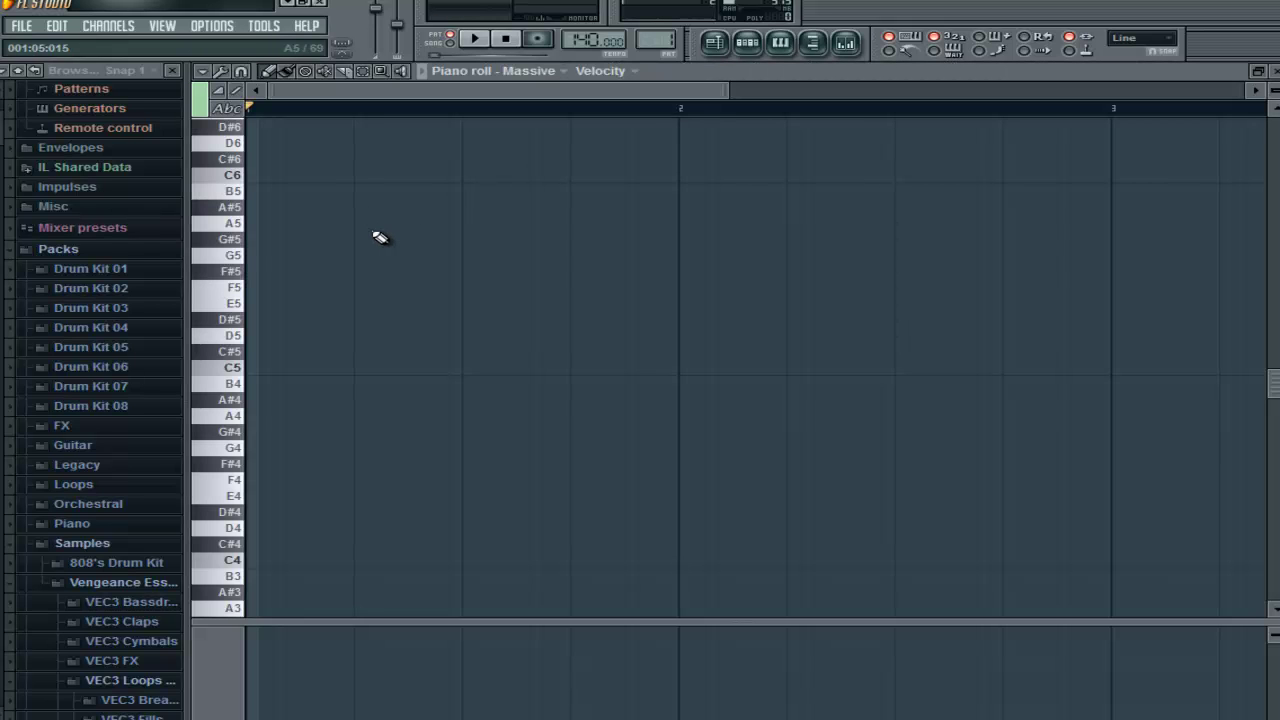
left_click(274, 272)
left_click_drag(354, 272, 680, 272)
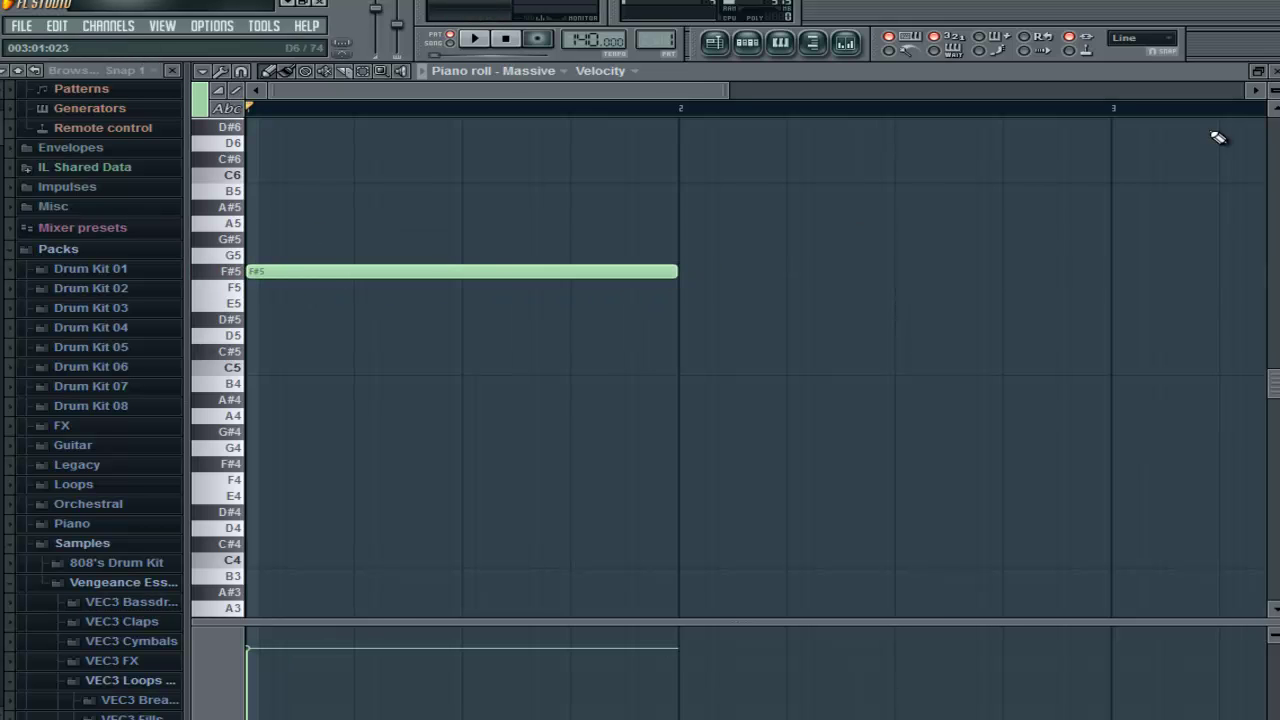
key("F7")
key("space")
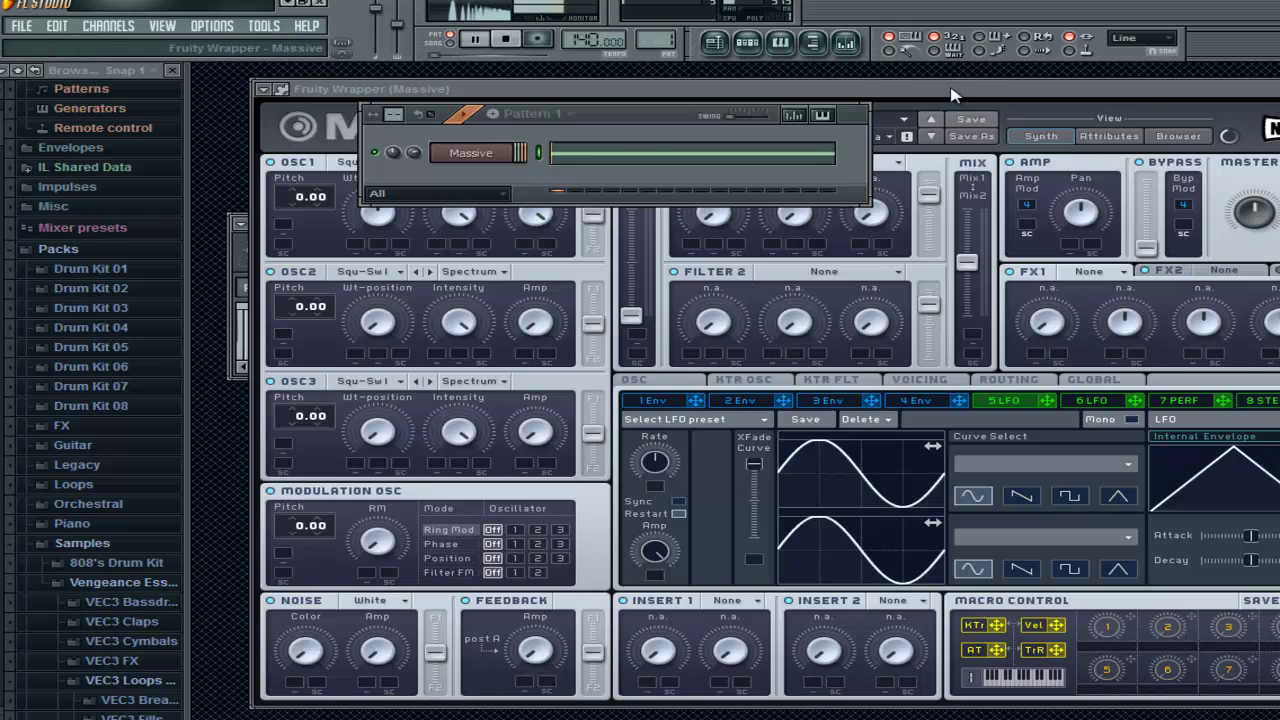
Stop playback, shorten the F#5 note to half a bar and play the pattern once
left_click(729, 155)
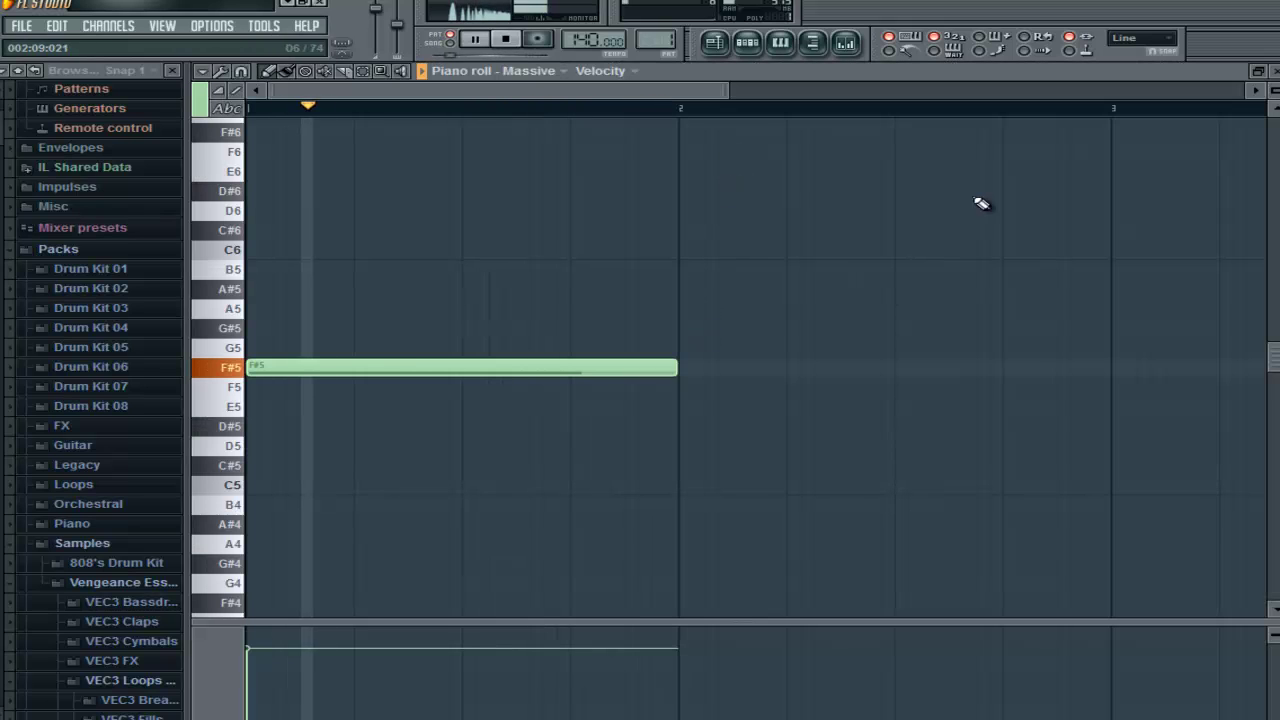
key("space")
left_click_drag(680, 367, 461, 377)
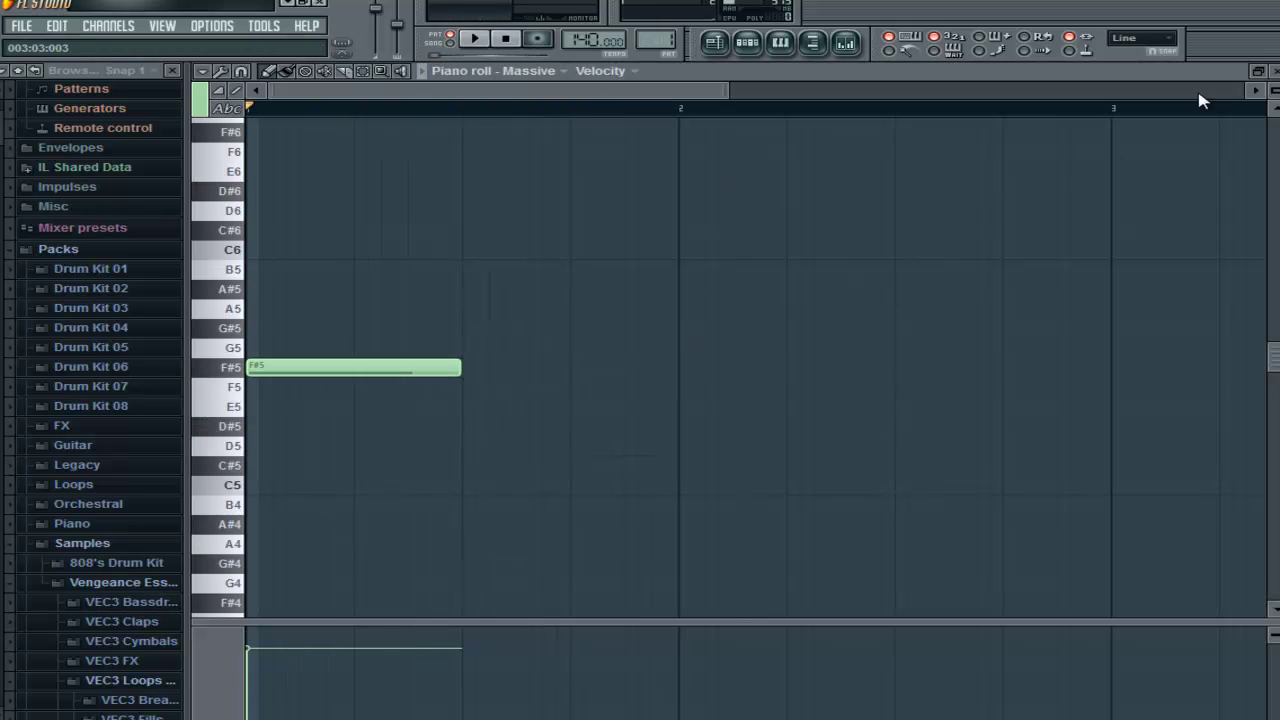
left_click(1266, 72)
left_click(930, 84)
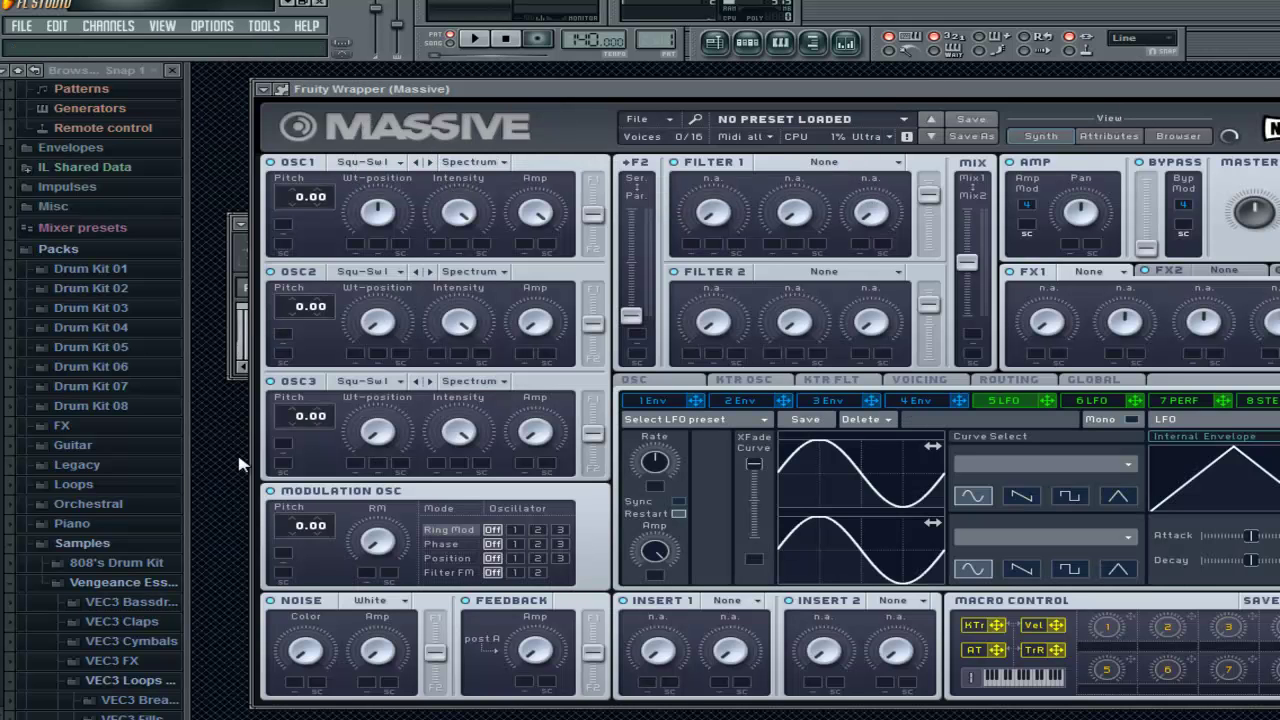
key("F6")
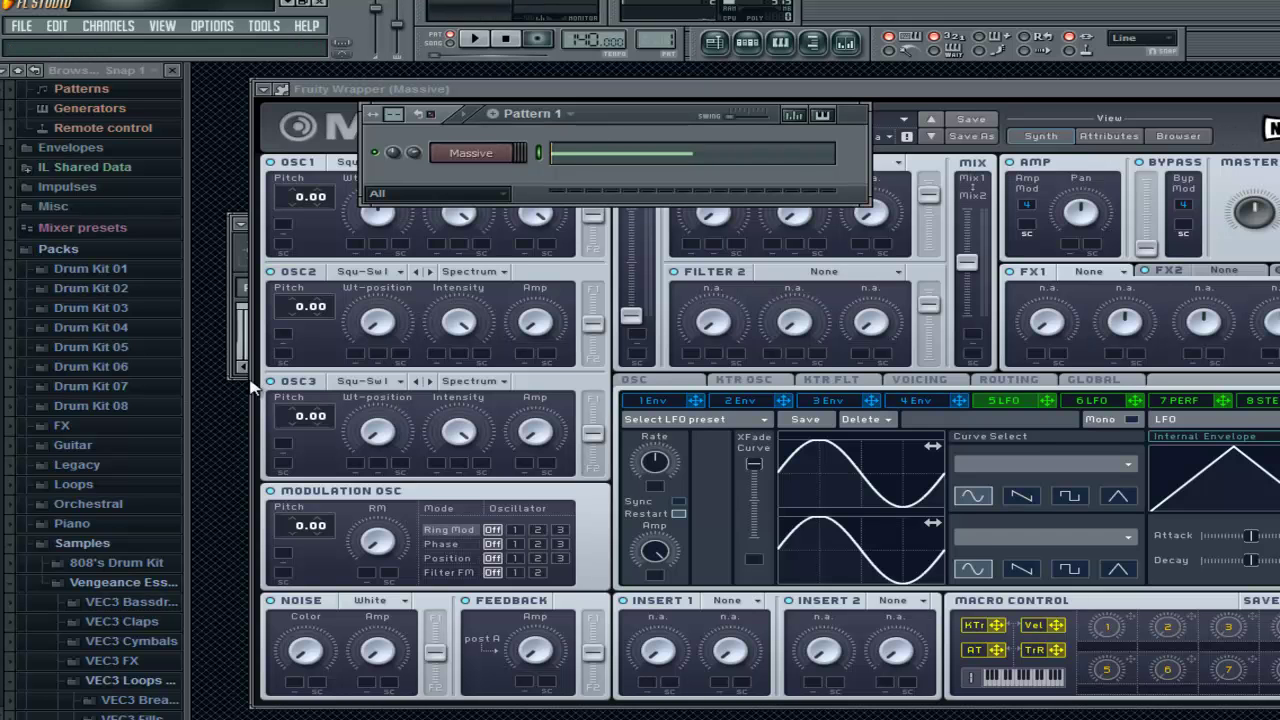
key("space")
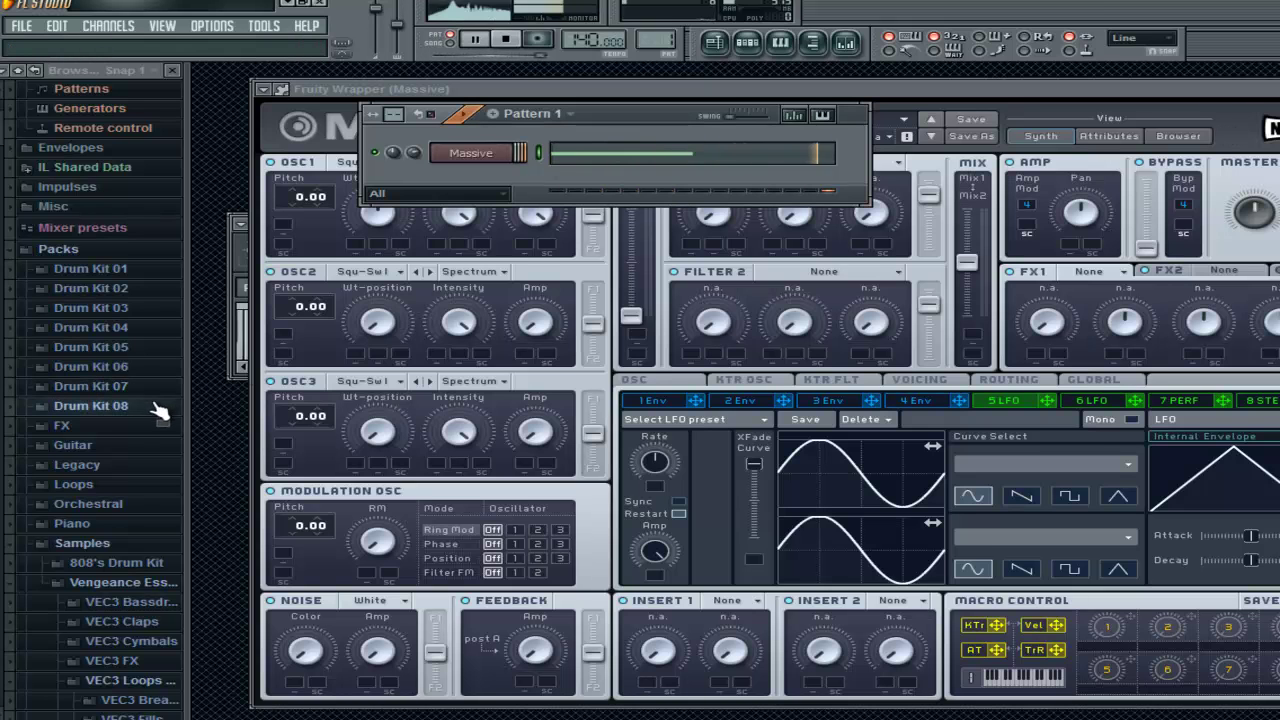
key("space")
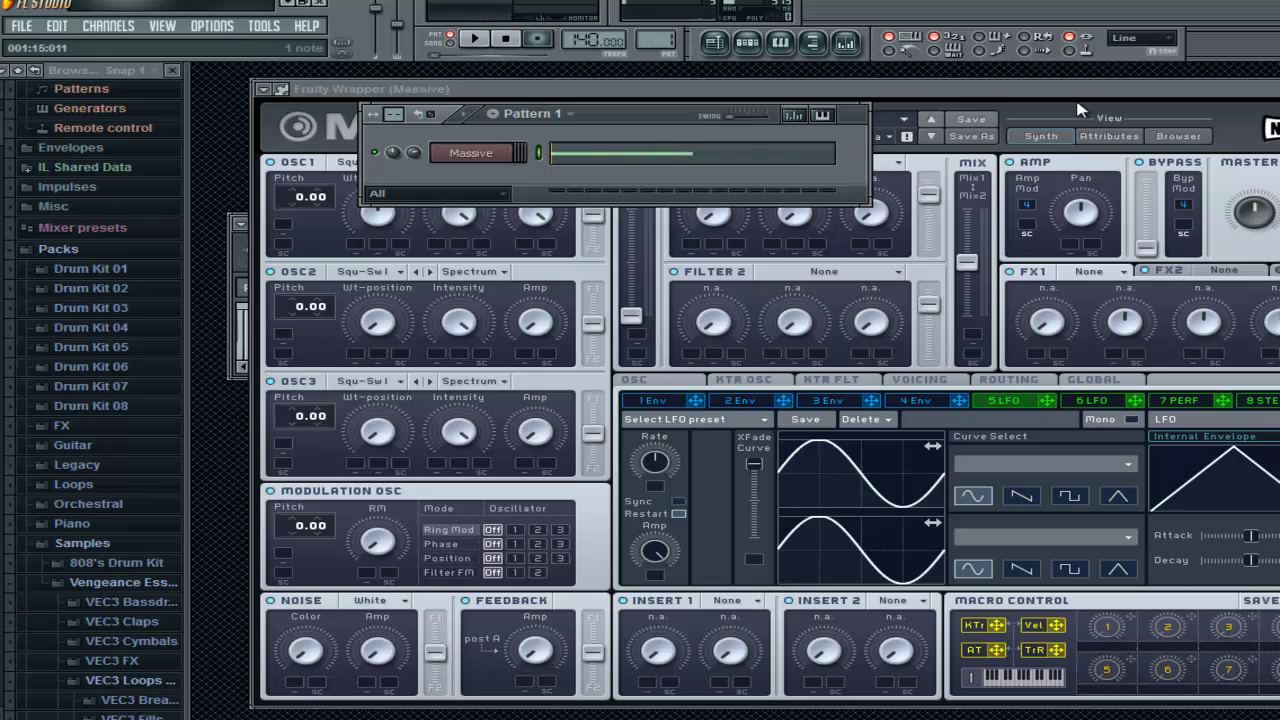
Open the 4 Env envelope, which is assigned to Massive's Amp modulation
left_click(913, 402)
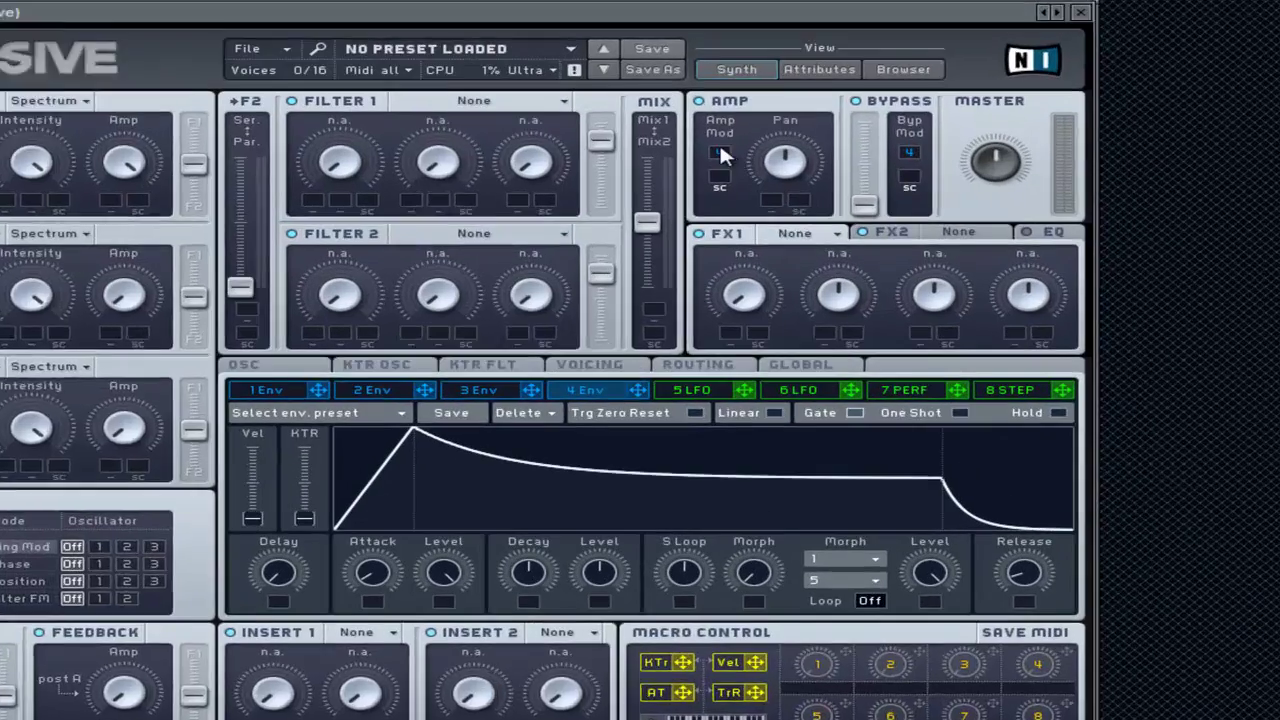
left_click_drag(719, 142, 720, 152)
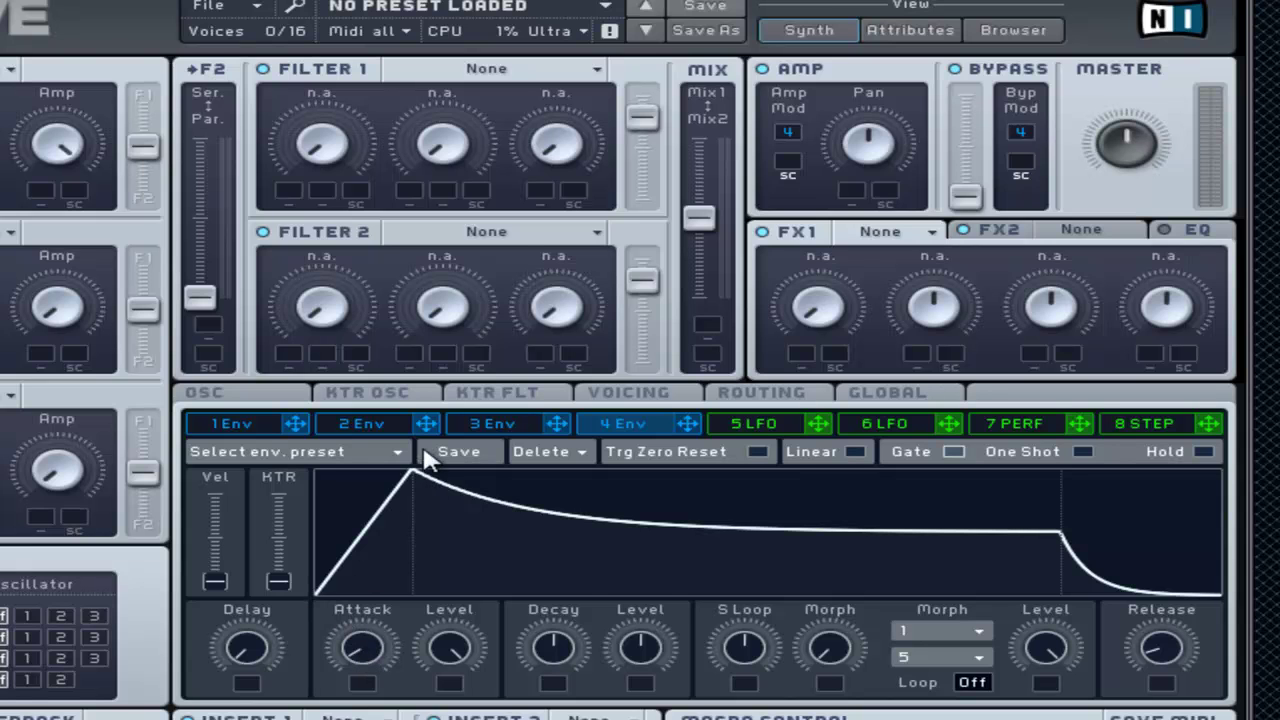
Try longer attack times on envelope 4 while playing the pattern, and bring the attack back to its short setting
left_click_drag(362, 645, 365, 582)
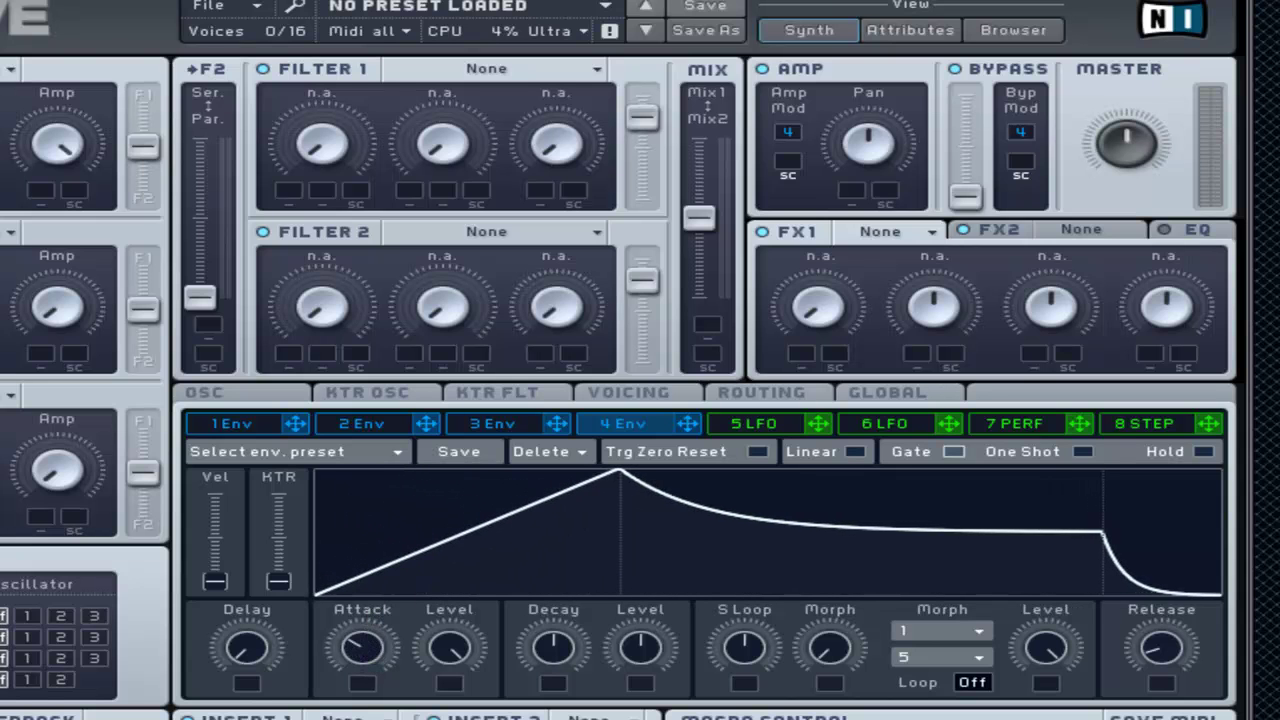
key("F6")
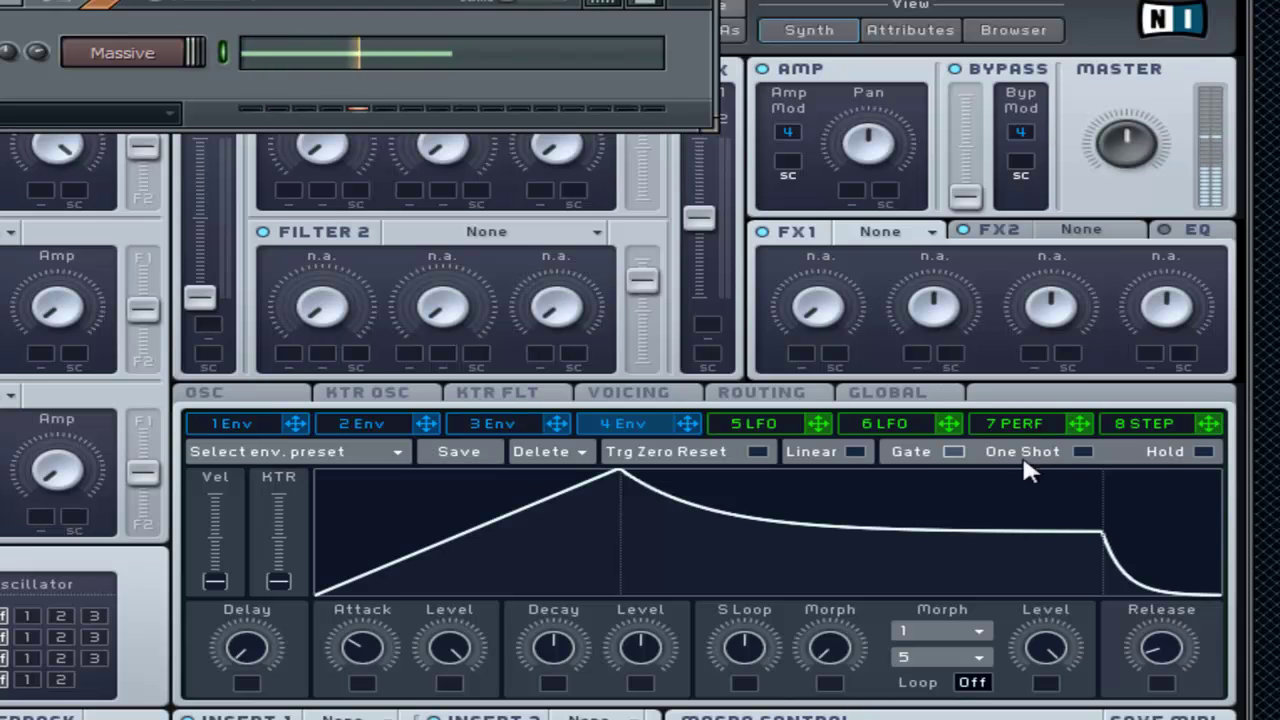
left_click_drag(362, 655, 425, 614)
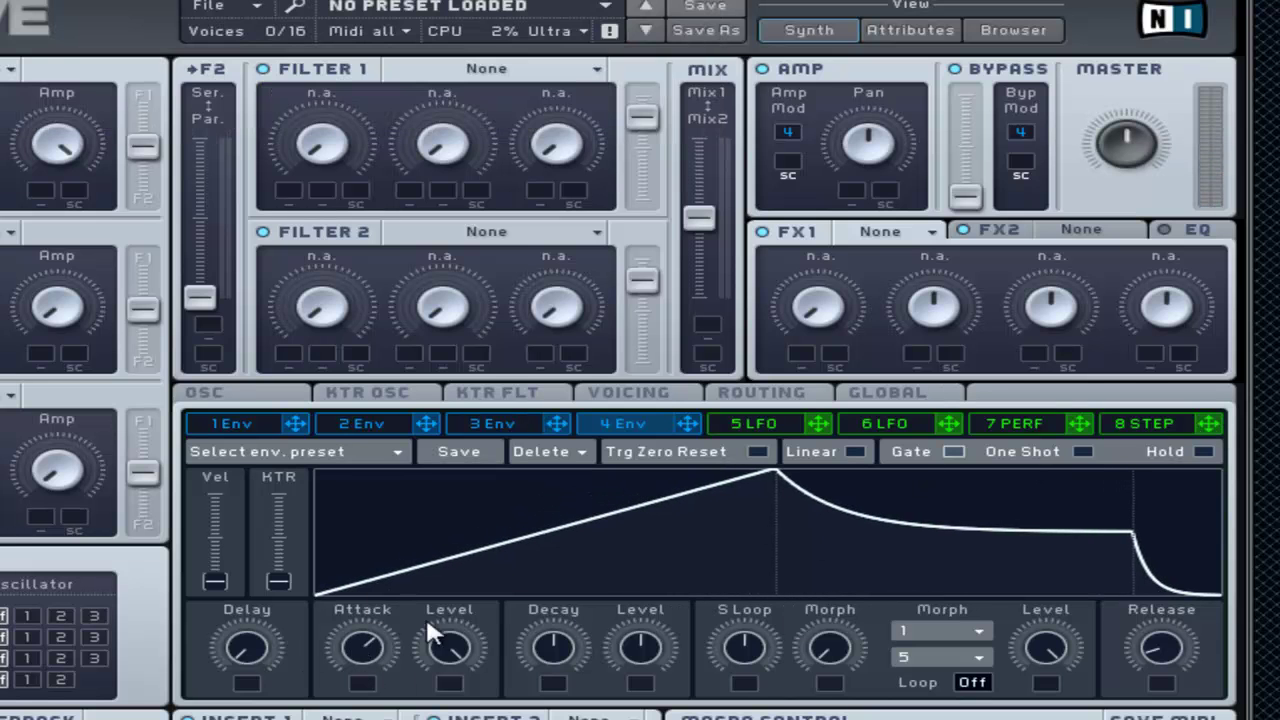
key("F6")
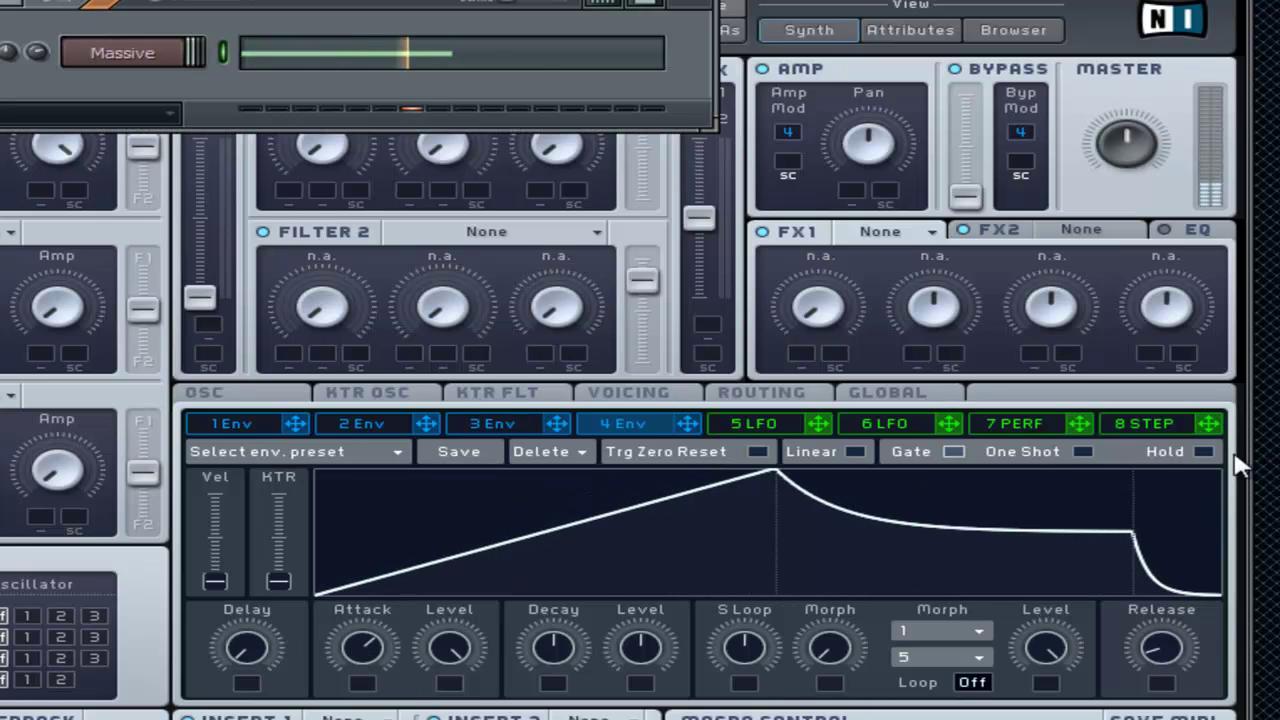
left_click_drag(362, 652, 362, 690)
key("F6")
left_click_drag(369, 643, 365, 690)
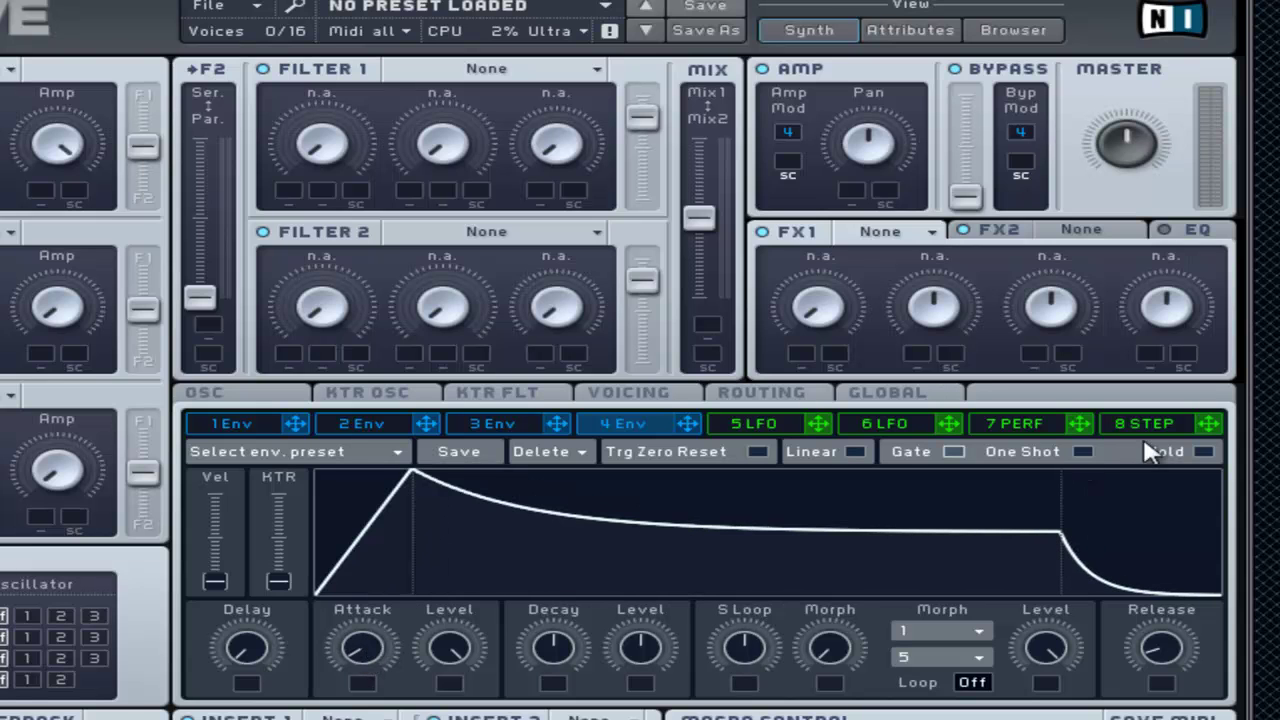
Lower envelope 4's decay level to its minimum and adjust its decay time to slightly below the midpoint while playing the pattern
mouse_move(447, 663)
left_mouse_down()
mouse_move(447, 698)
mouse_move(447, 664)
left_mouse_up()
mouse_move(567, 634)
left_mouse_down()
mouse_move(563, 694)
mouse_move(559, 644)
left_mouse_up()
left_click_drag(670, 660, 640, 642)
left_click_drag(553, 645, 565, 668)
left_click_drag(640, 646, 640, 705)
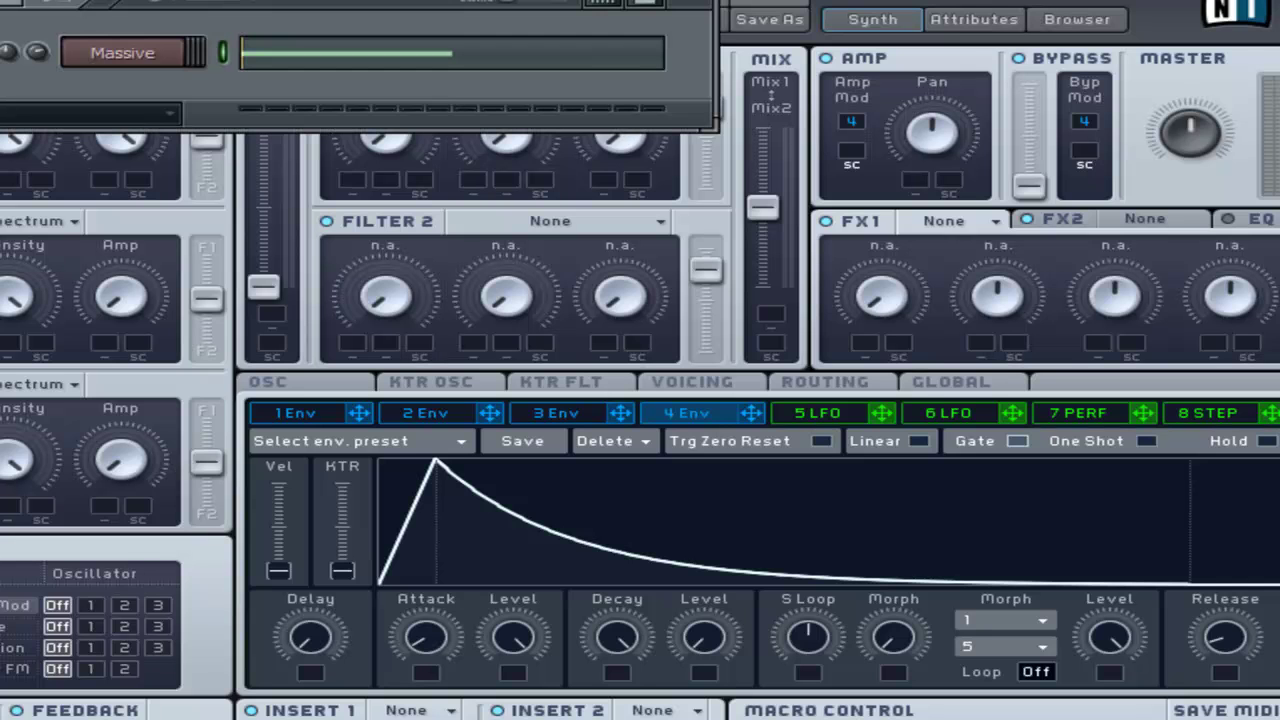
key("space")
left_click_drag(596, 646, 596, 708)
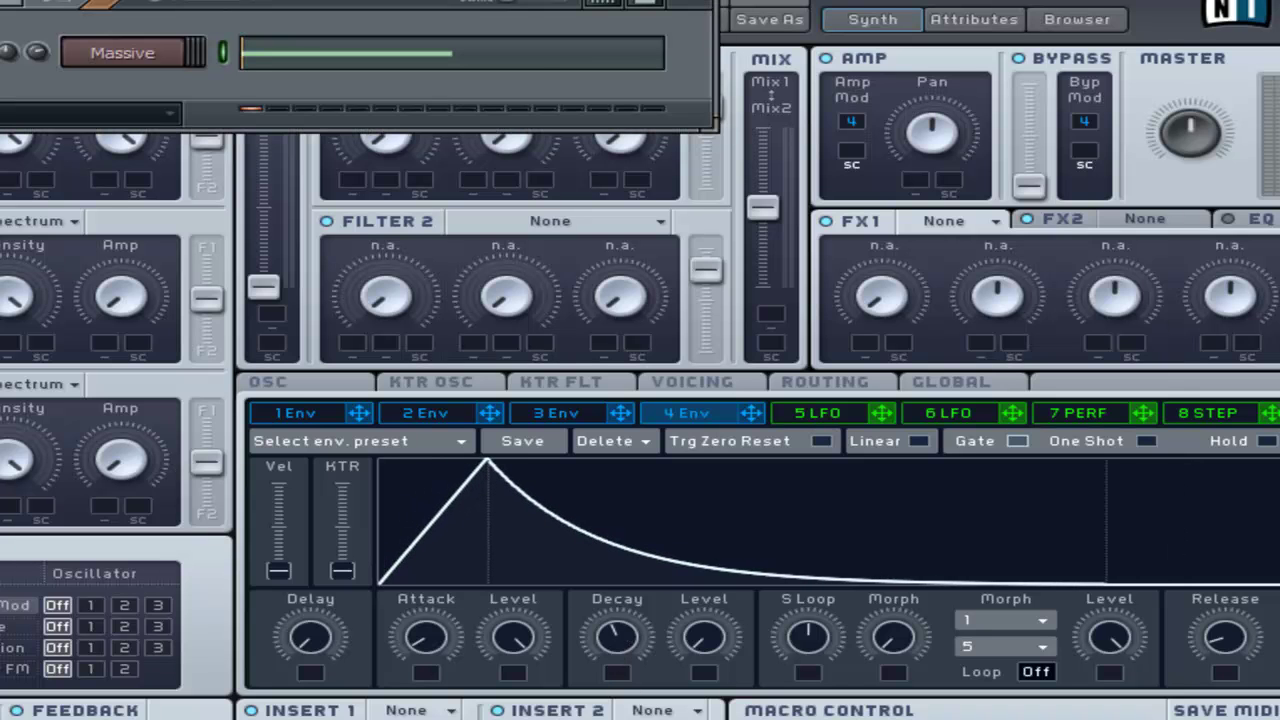
Stop playback, shorten the F#5 note, and add two more F#5 notes and an A5 note directly after it
key("space")
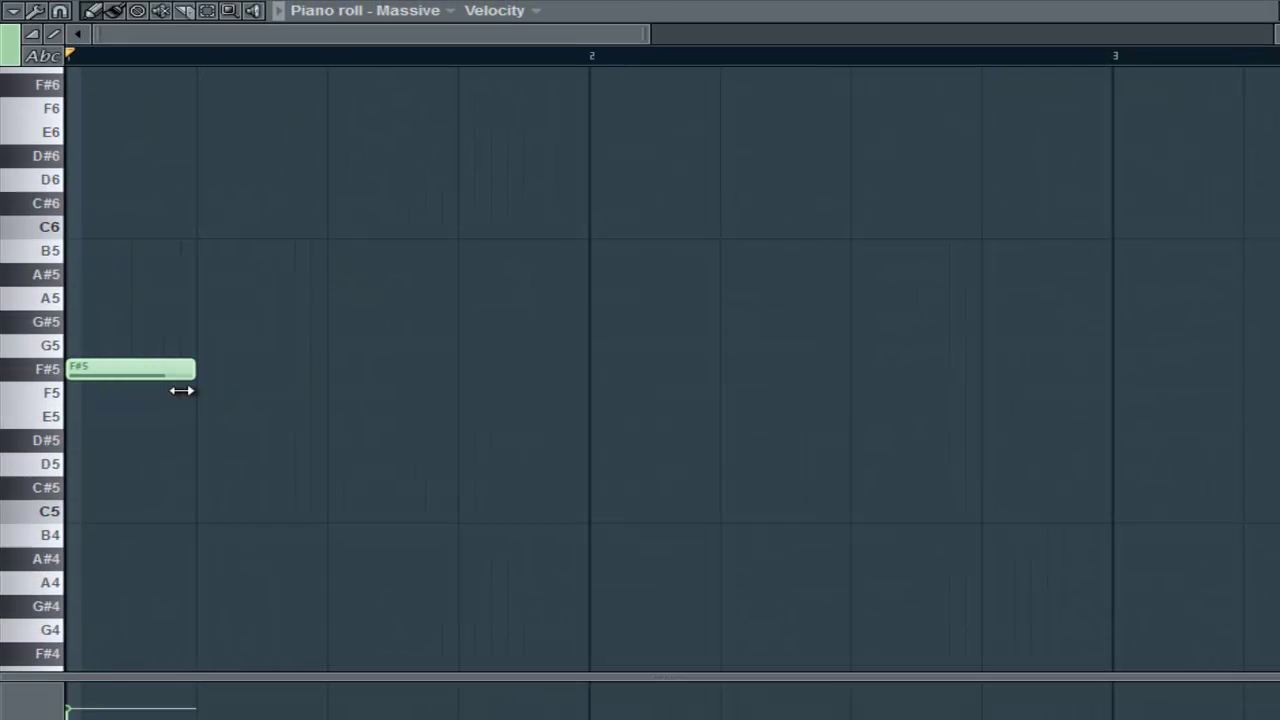
mouse_move(181, 390)
left_mouse_down()
mouse_move(202, 393)
mouse_move(164, 392)
left_mouse_up()
left_click(236, 369)
left_click(300, 369)
left_click(331, 297)
left_click_drag(331, 297, 377, 302)
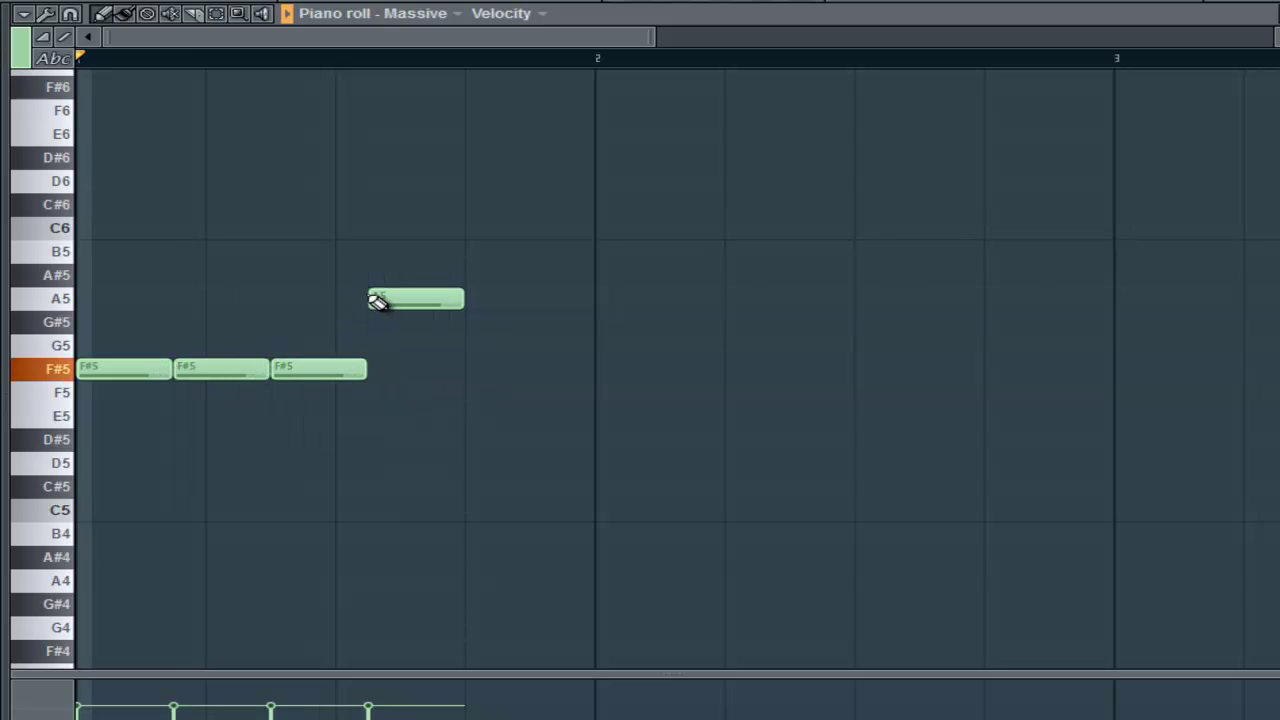
Add a second A5 note, extend it to the end of bar 1, and play the phrase
key("space")
left_click(467, 295)
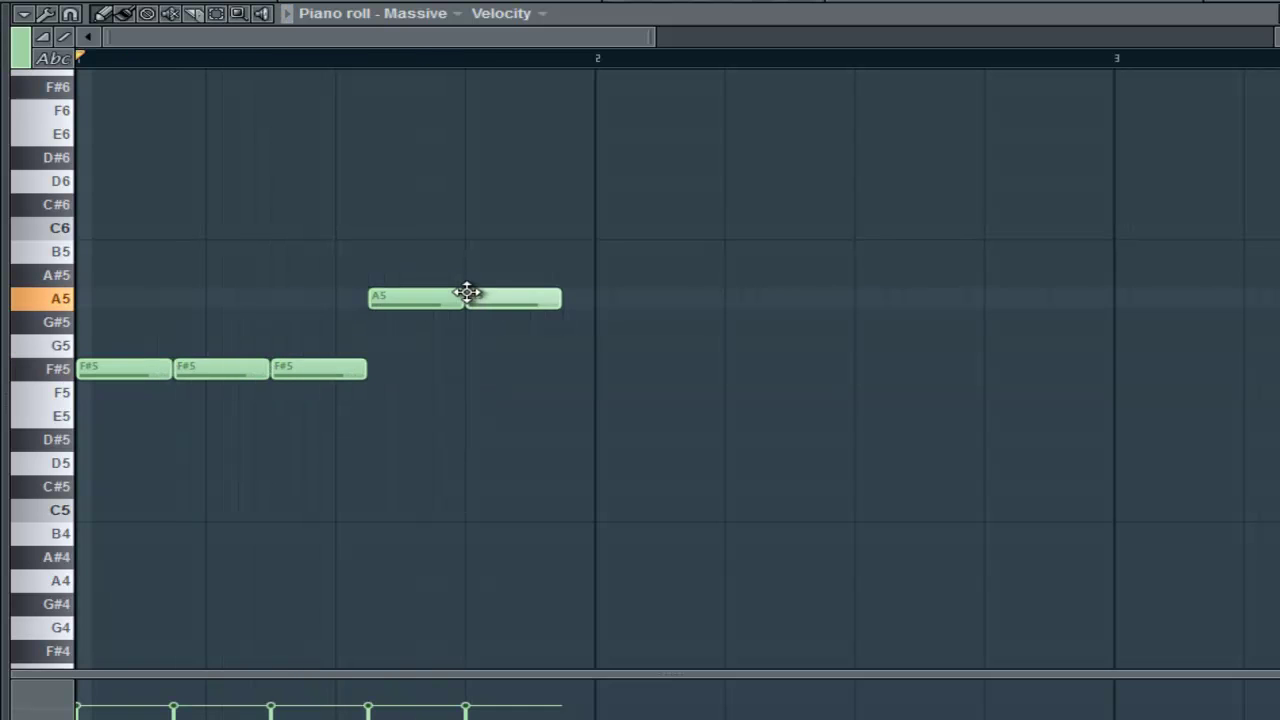
key("space")
left_click_drag(558, 297, 593, 297)
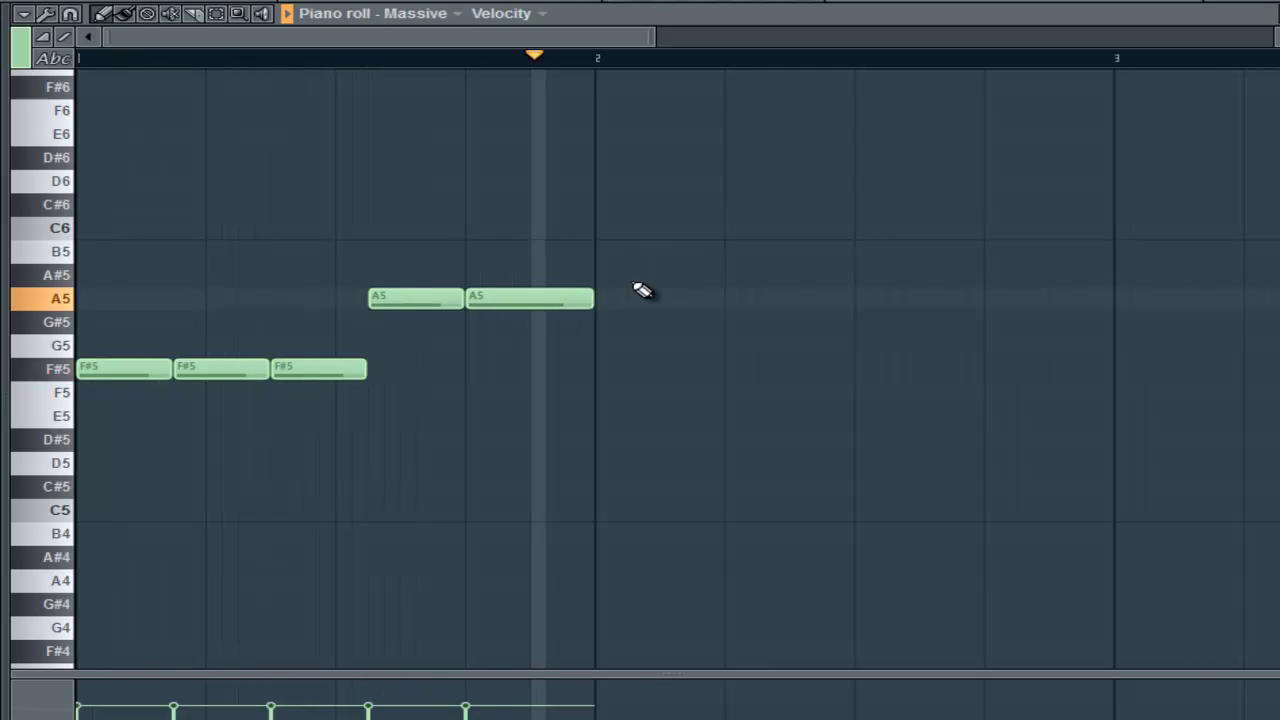
key("space")
left_click(600, 369)
right_click(697, 370)
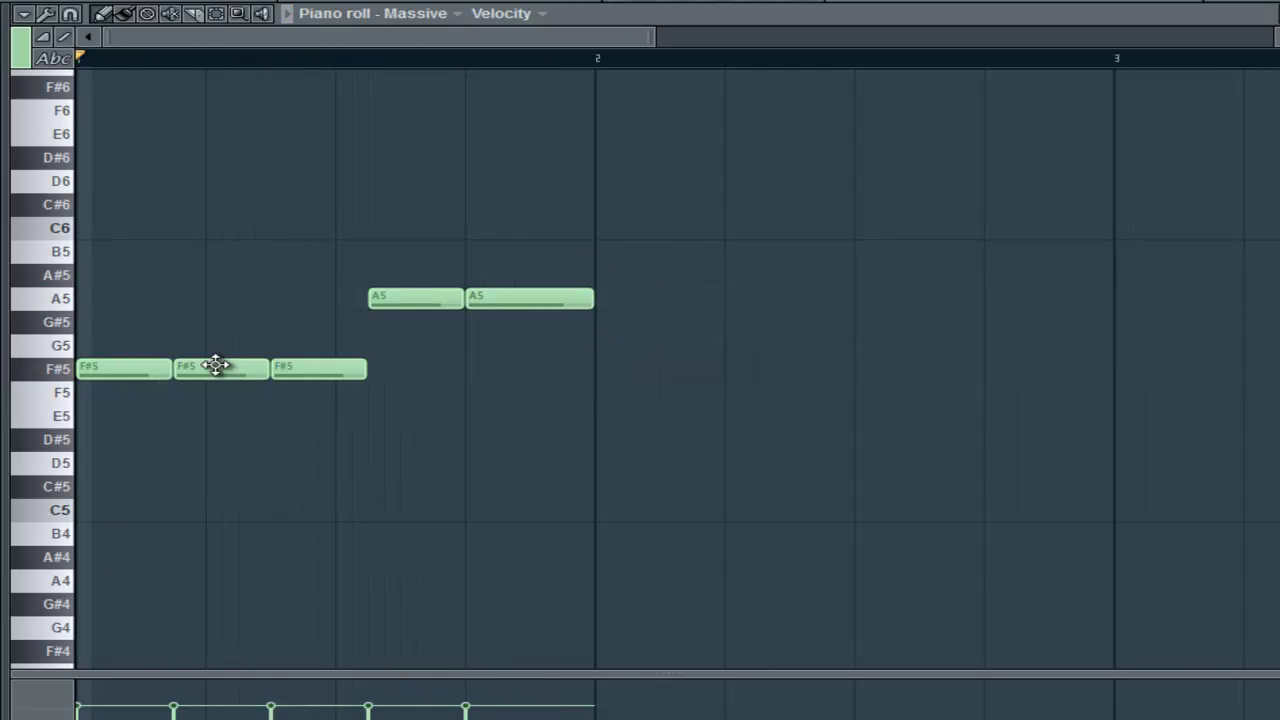
Fill bar 2 with F#5, A5, B5, A5 and a final F#5 extended to the bar's end, and start playback
left_click(600, 370)
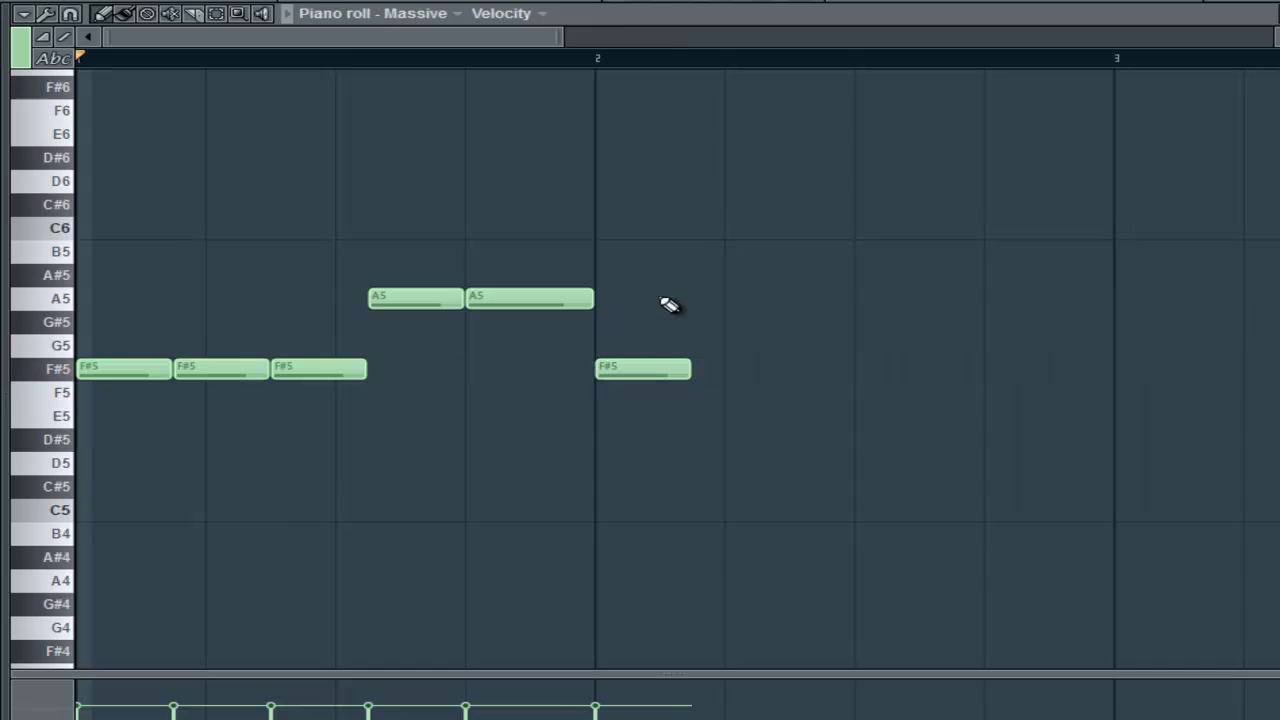
left_click(697, 298)
left_click(792, 252)
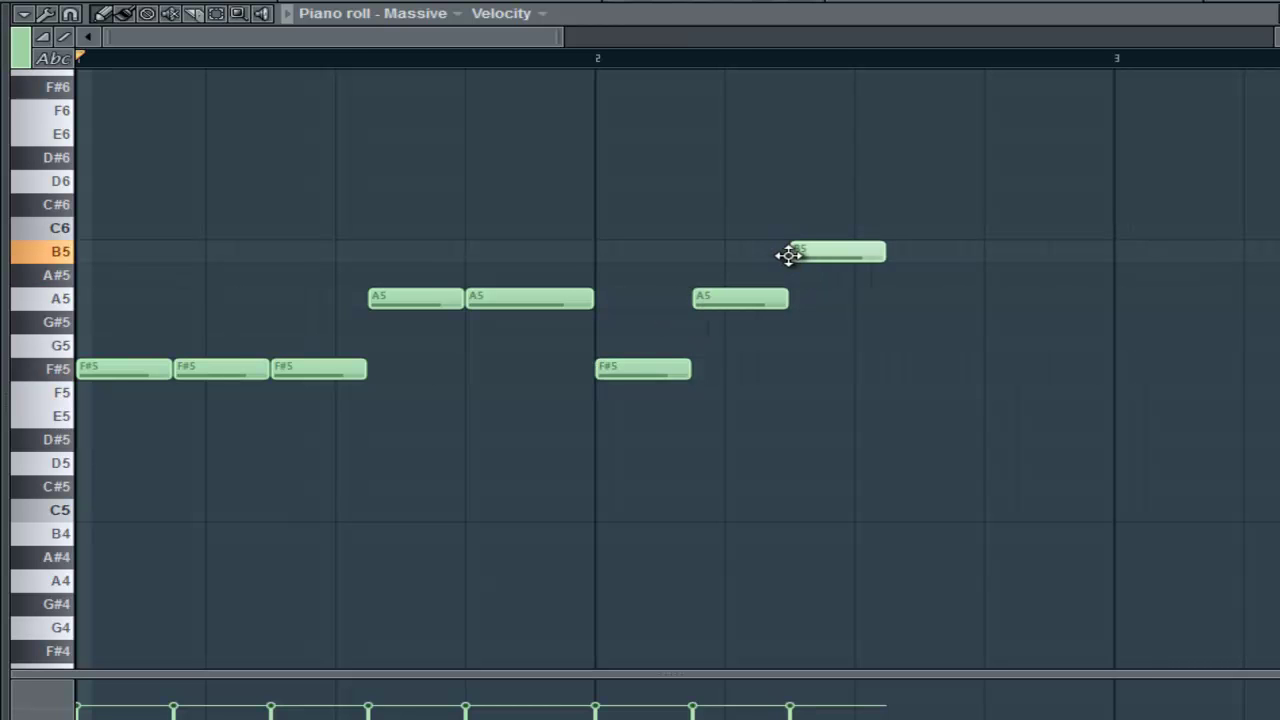
left_click(890, 298)
left_click_drag(986, 392, 988, 365)
left_click_drag(1076, 365, 1118, 372)
key("space")
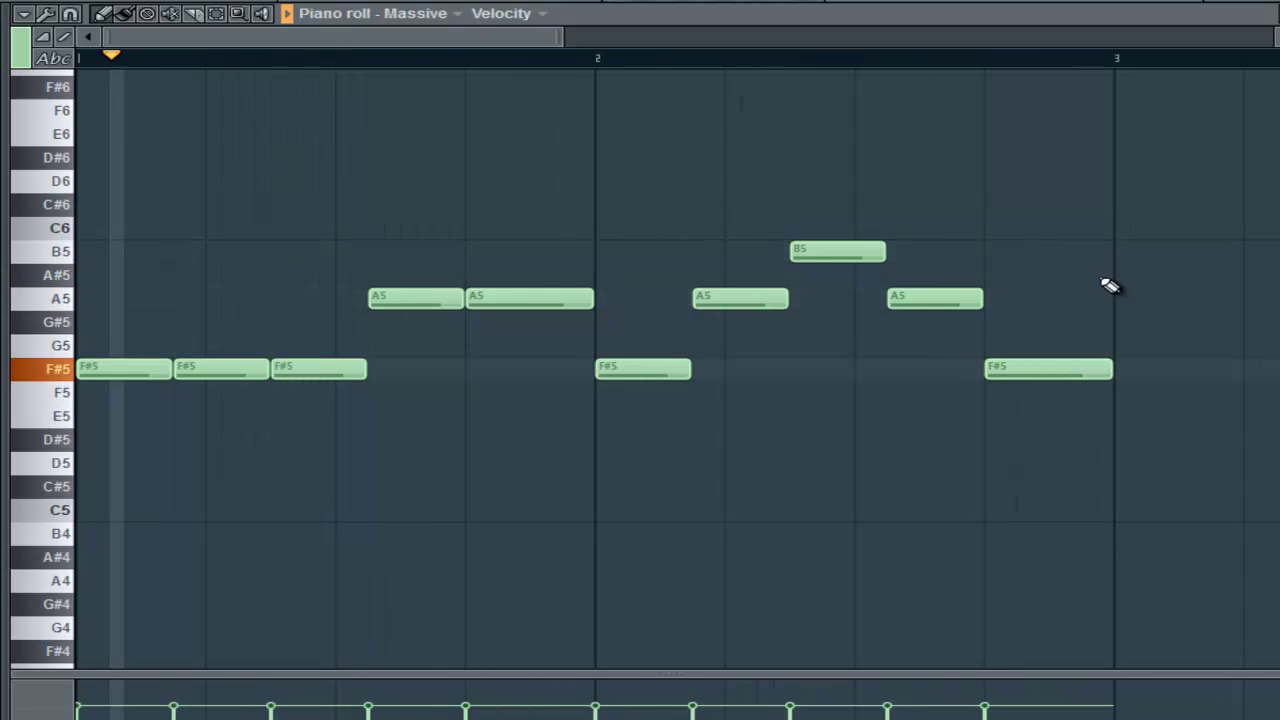
Try the last note of bar 2 on G#5, stop playback, and delete every note of the melody
left_click_drag(1080, 369, 1067, 304)
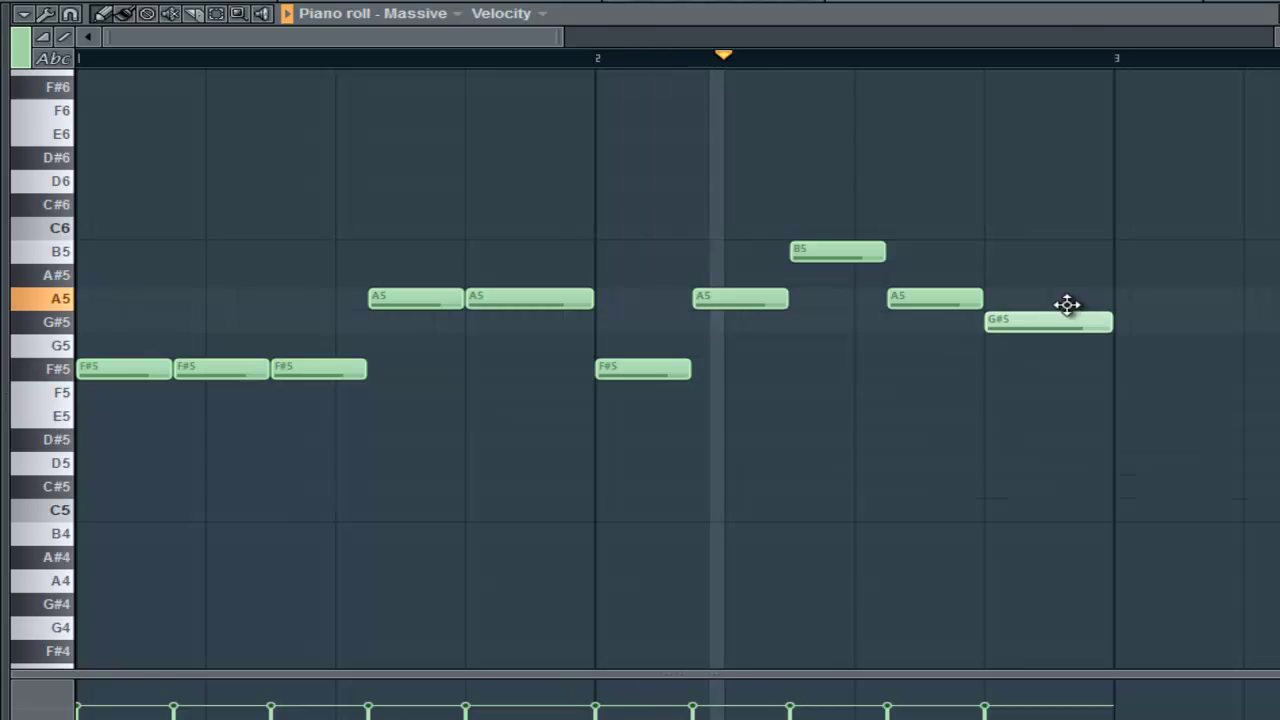
right_click(1071, 321)
key("space")
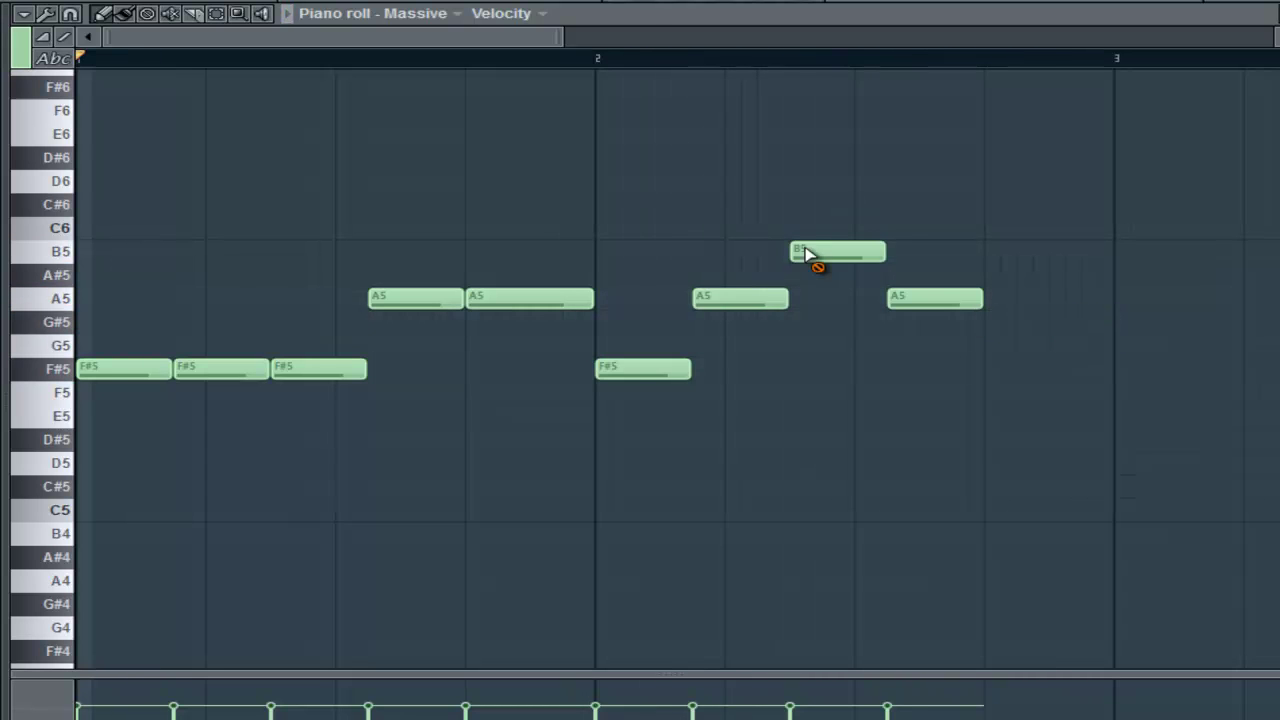
right_click(808, 255)
right_click(960, 298)
right_click(745, 298)
right_click(640, 369)
right_click(529, 298)
right_click(416, 298)
right_click(221, 369)
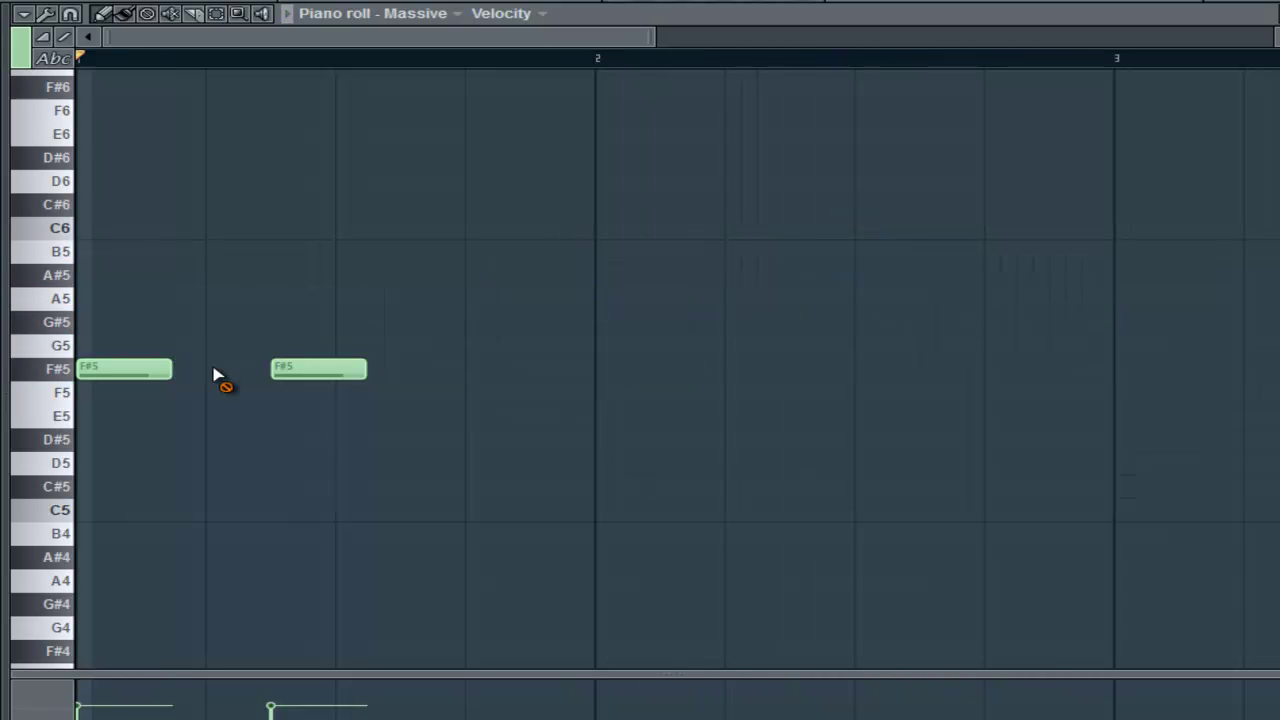
right_click(300, 369)
right_click(125, 369)
Draw a single F#5 note spanning the first half of bar 1 and close the piano roll
left_click(160, 369)
left_click_drag(203, 369, 335, 364)
key("F7")
In Massive, set envelope 4's decay time to the midpoint and raise its decay level to maximum
left_click(340, 114)
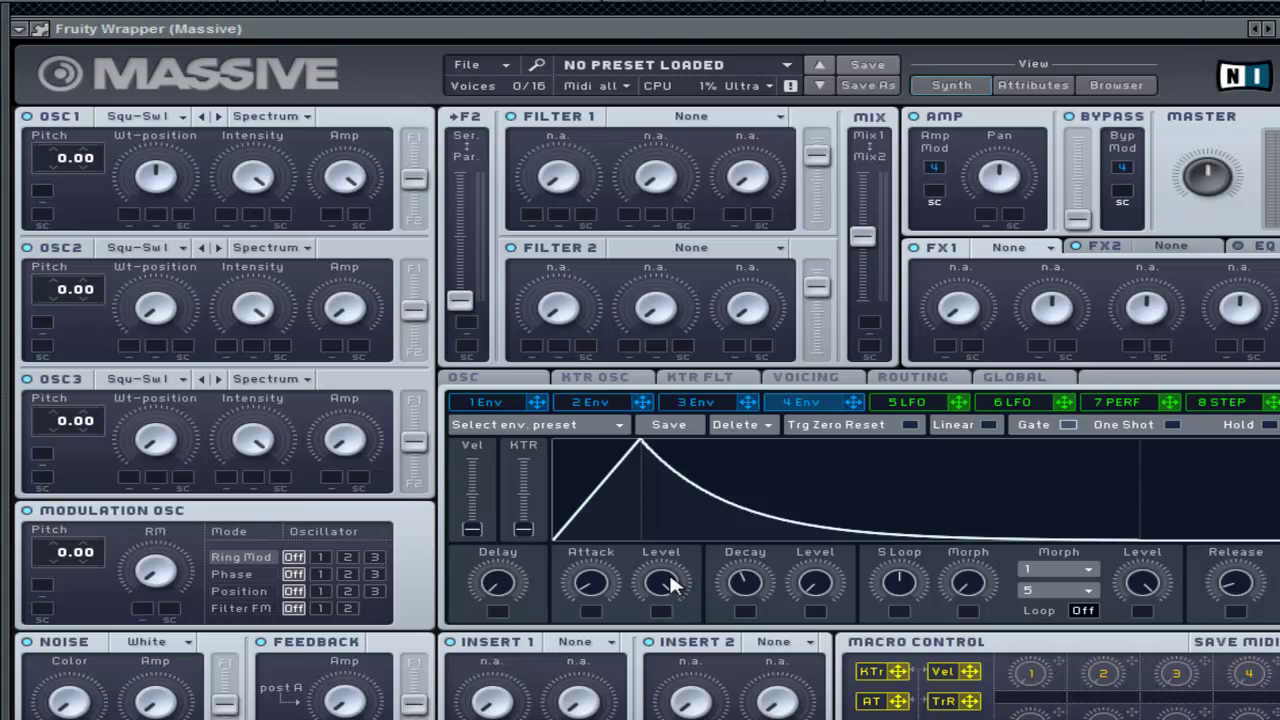
left_click_drag(753, 576, 753, 566)
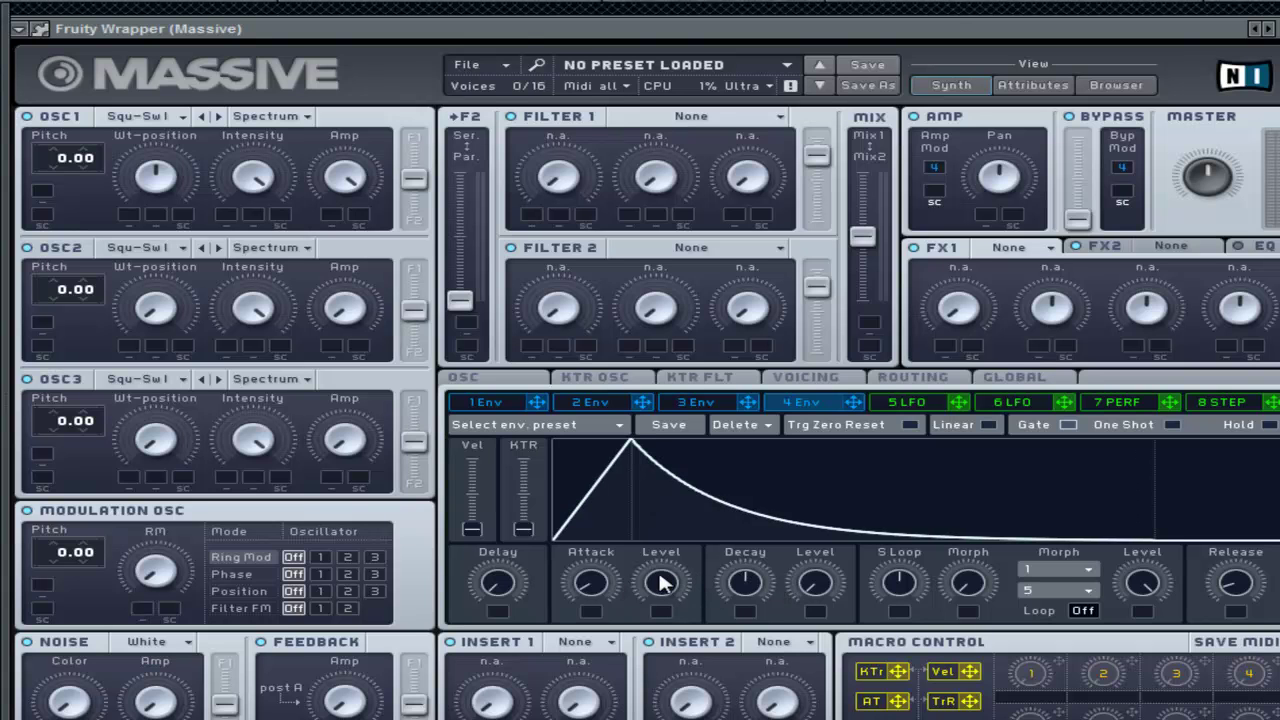
left_click_drag(821, 582, 832, 275)
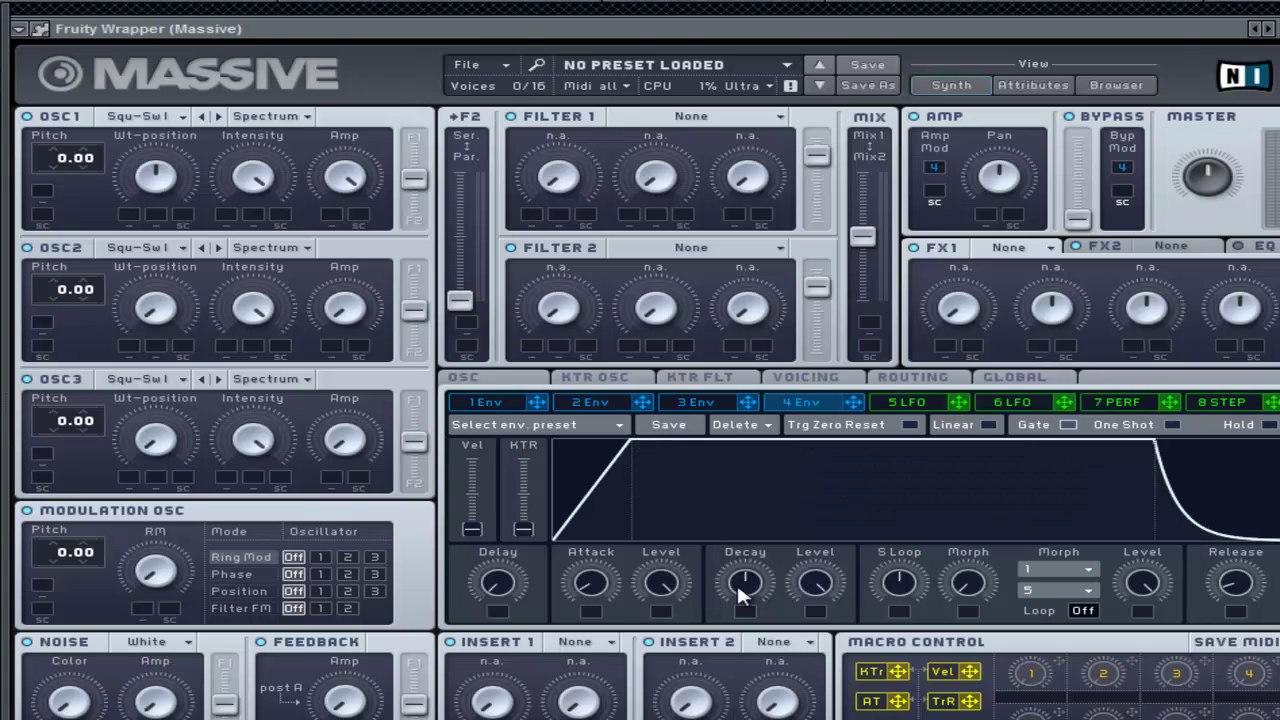
key("F6")
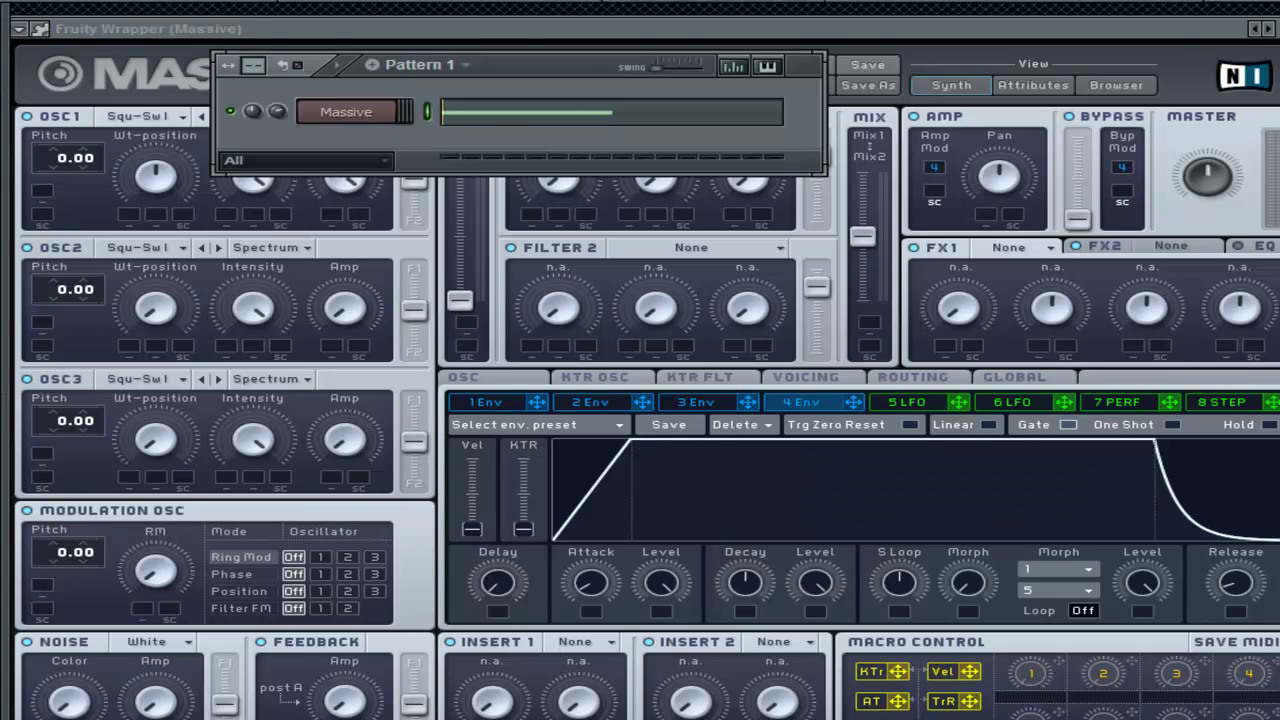
Switch off oscillators 2 and 3 and set oscillator 1's pitch to -24.00
left_click(655, 263)
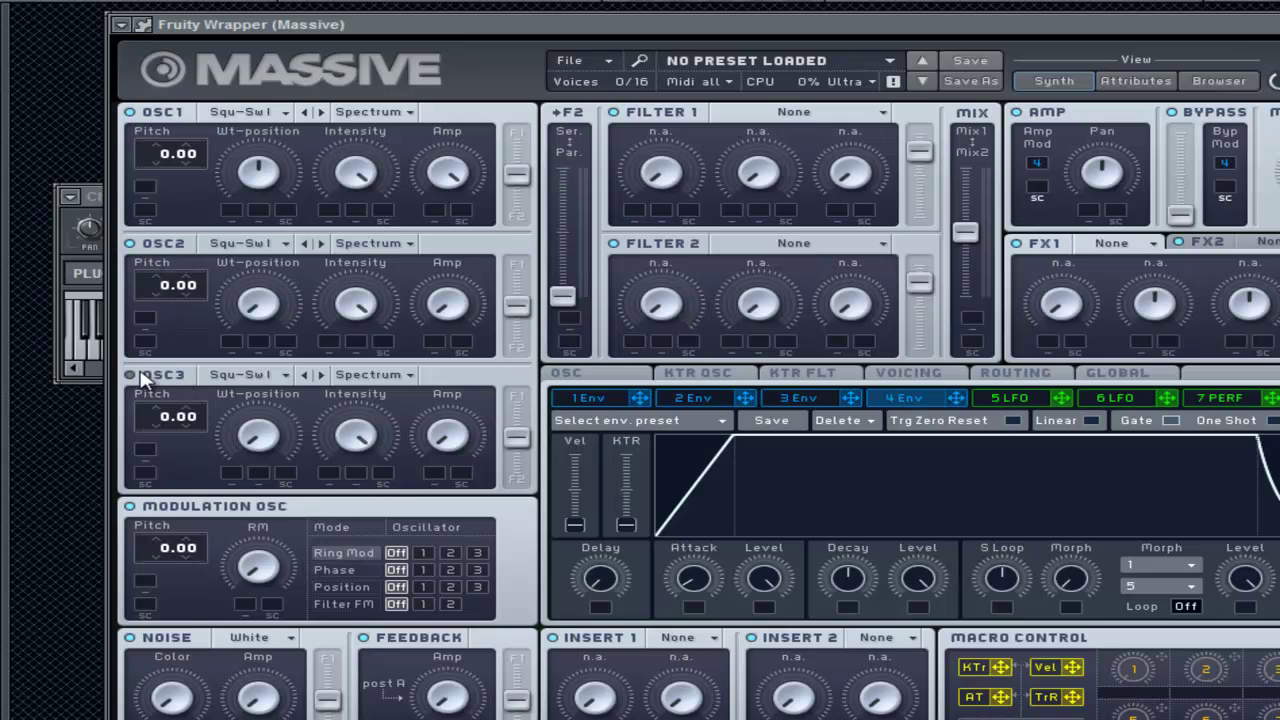
left_click(129, 243)
left_click(130, 244)
left_click_drag(168, 181, 161, 200)
key("F6")
left_click(95, 193)
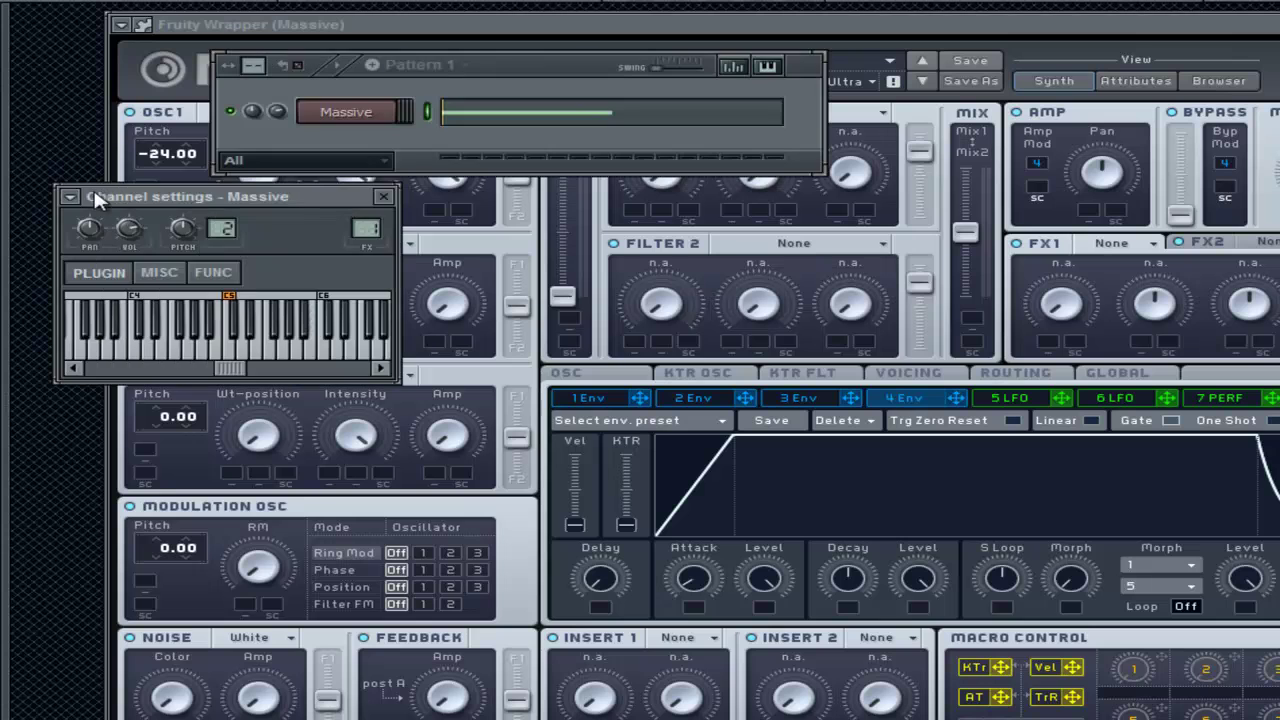
left_click(378, 196)
Open Massive's piano roll and examine where the F#5 note sits relative to the lower F# octaves
left_click(452, 118)
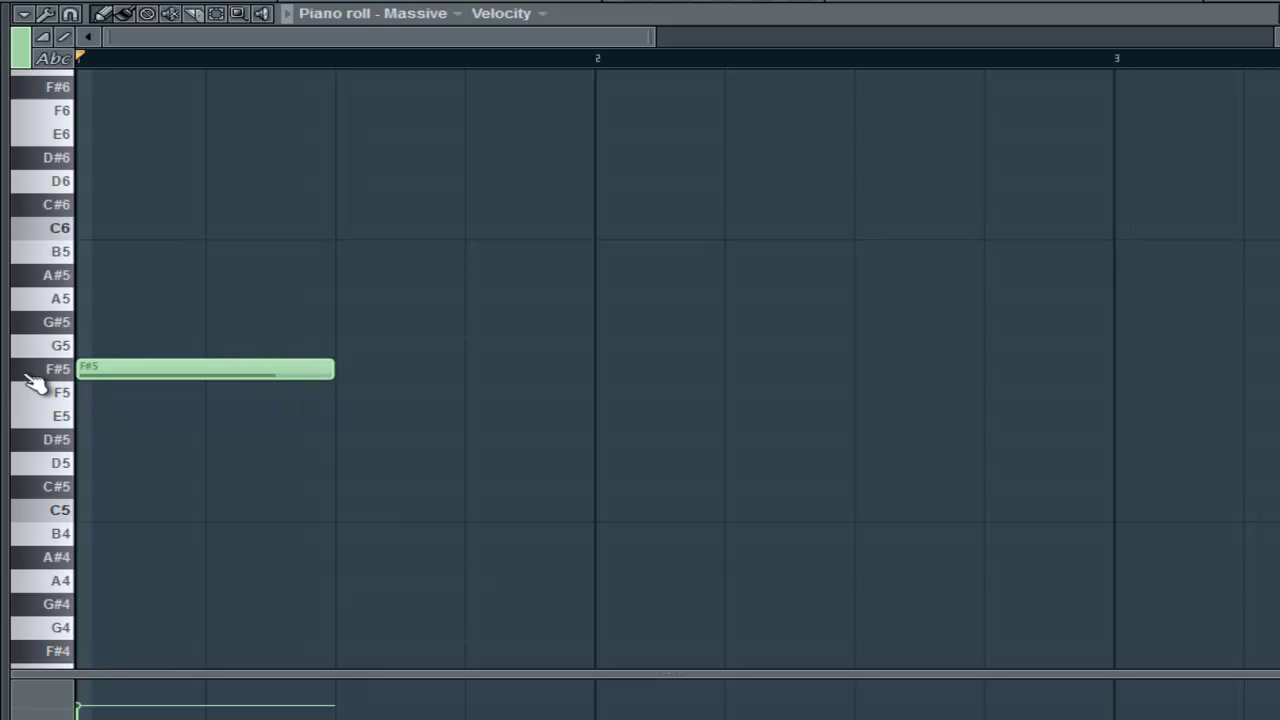
scroll(94, 346, "down", 1)
scroll(85, 310, "down", 3)
scroll(92, 315, "down", 1)
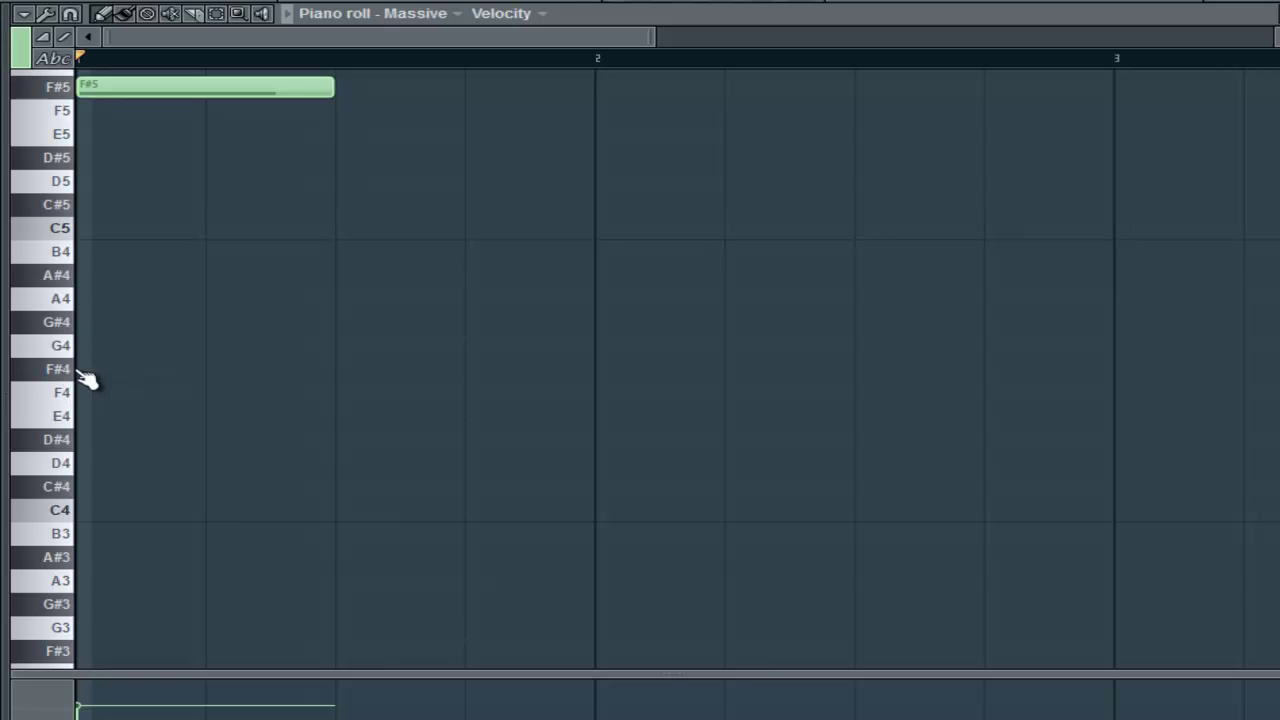
scroll(88, 220, "up", 4)
scroll(134, 397, "down", 11)
scroll(155, 395, "up", 1)
scroll(155, 395, "down", 2)
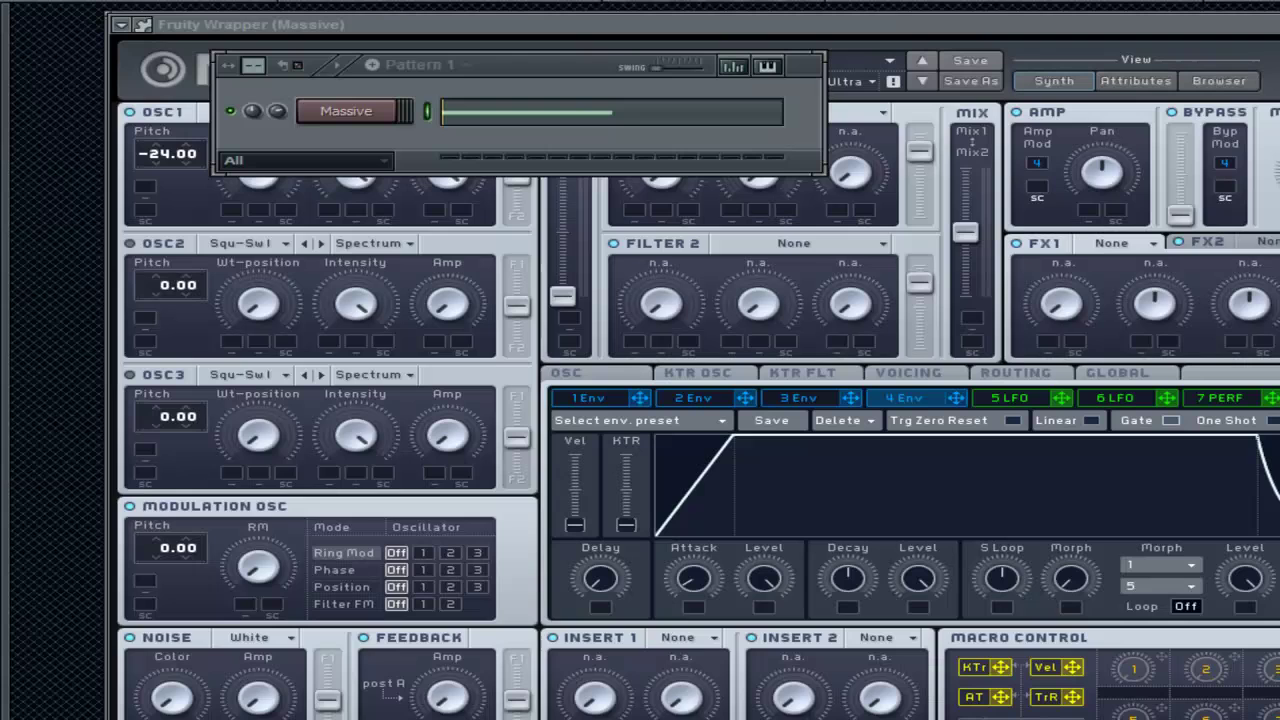
Play the pattern briefly to hear the lowered oscillator 1 and reposition Massive's window
left_click_drag(739, 16, 688, 86)
key("F6")
key("space")
key("space")
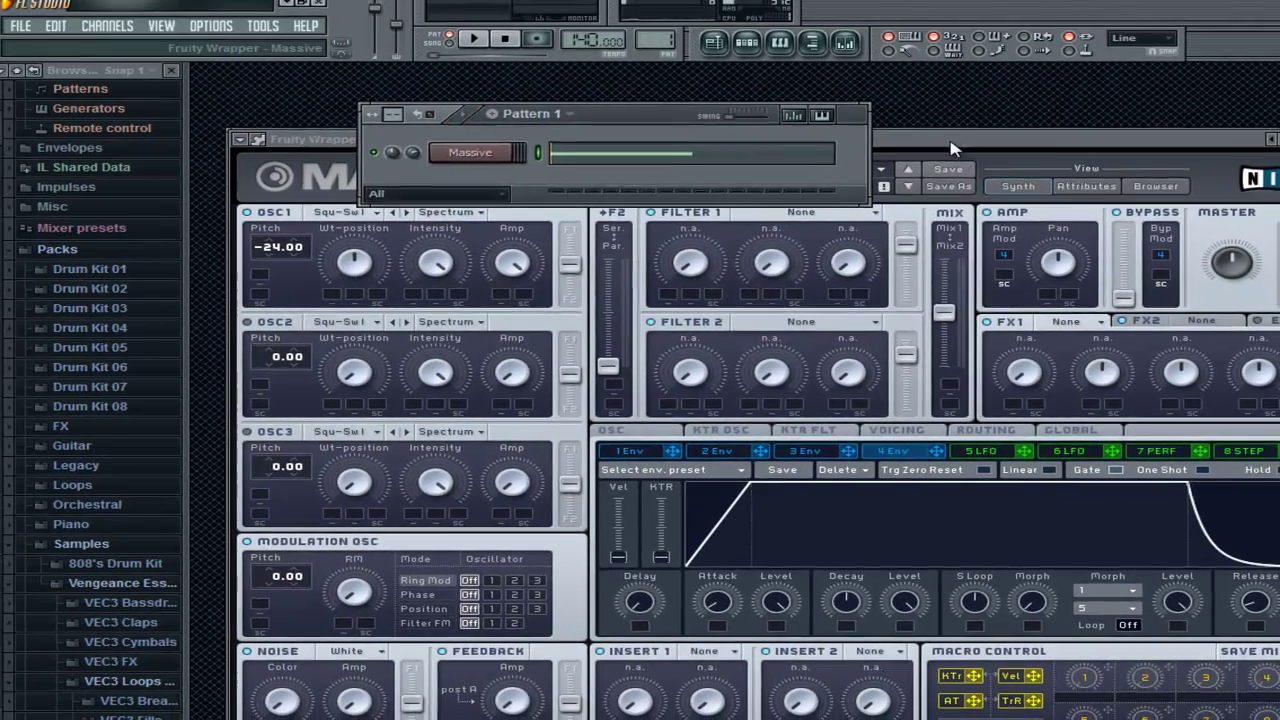
mouse_move(950, 142)
left_mouse_down()
mouse_move(897, 117)
mouse_move(948, 100)
mouse_move(934, 137)
left_mouse_up()
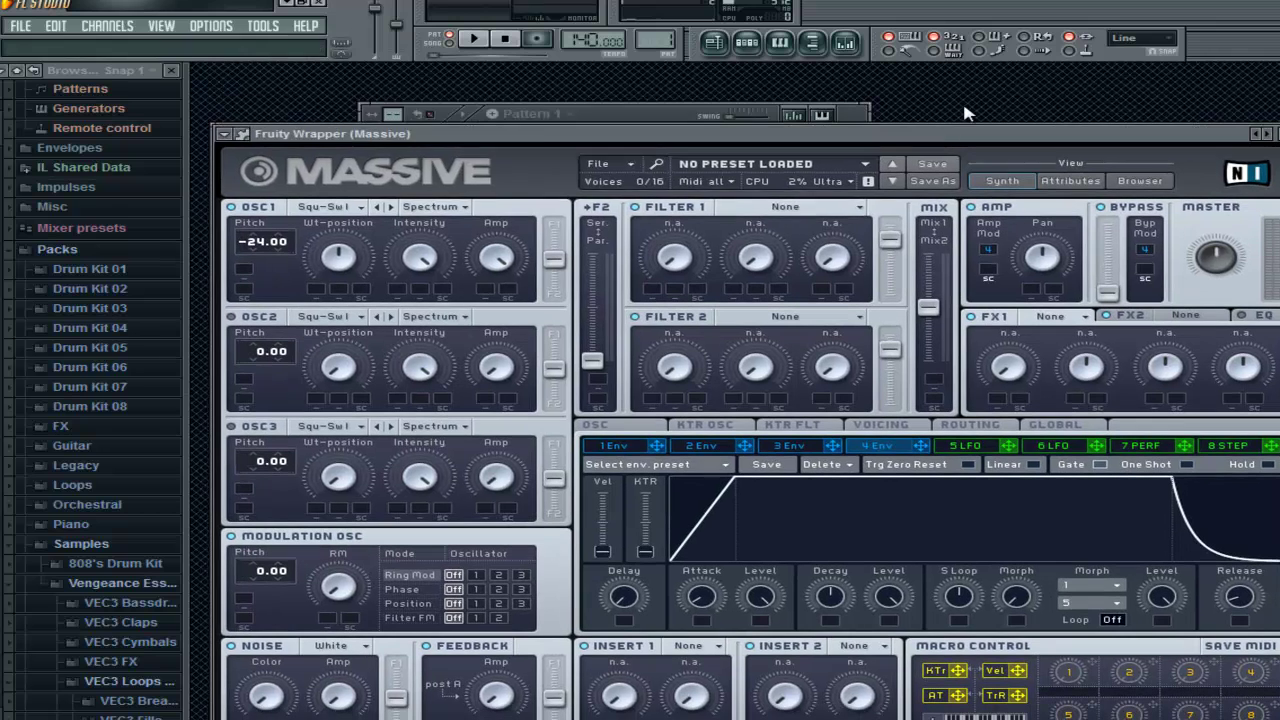
key("F6")
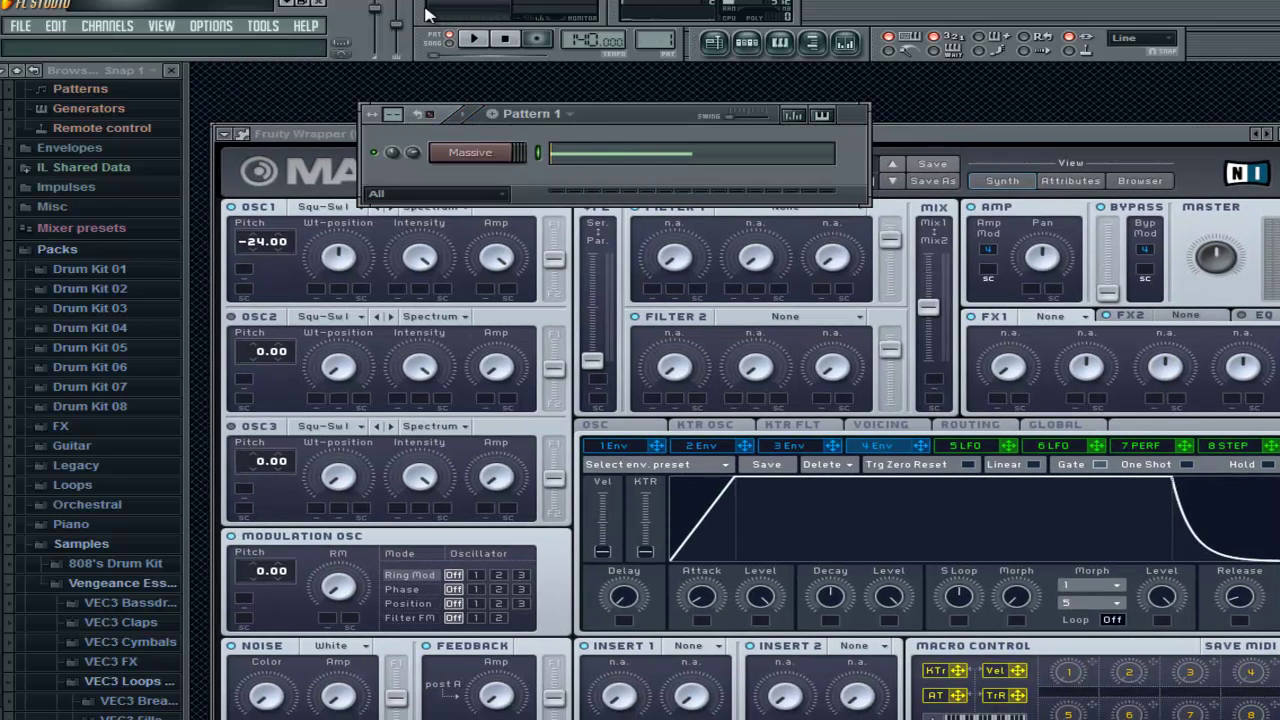
left_click_drag(974, 133, 922, 116)
left_click_drag(1037, 120, 1145, 123)
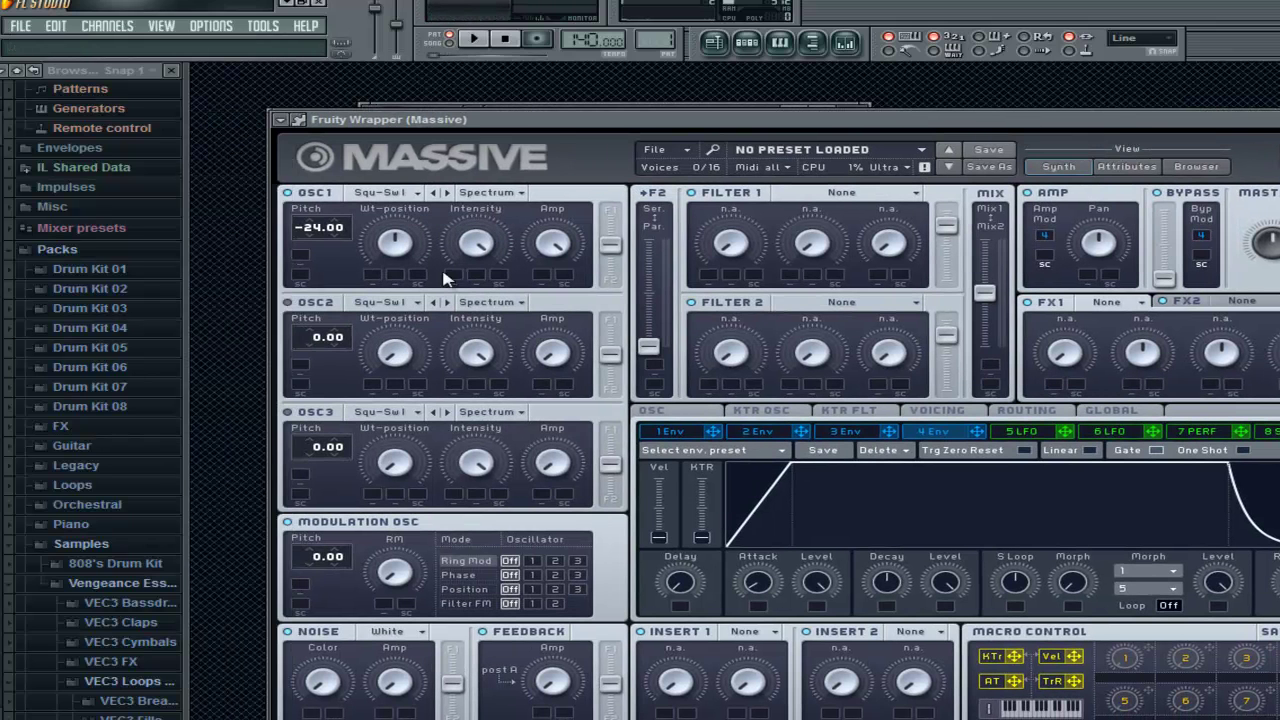
Set oscillator 1's wavetable to Modern Talking and move Massive's window fully into view
left_click(419, 193)
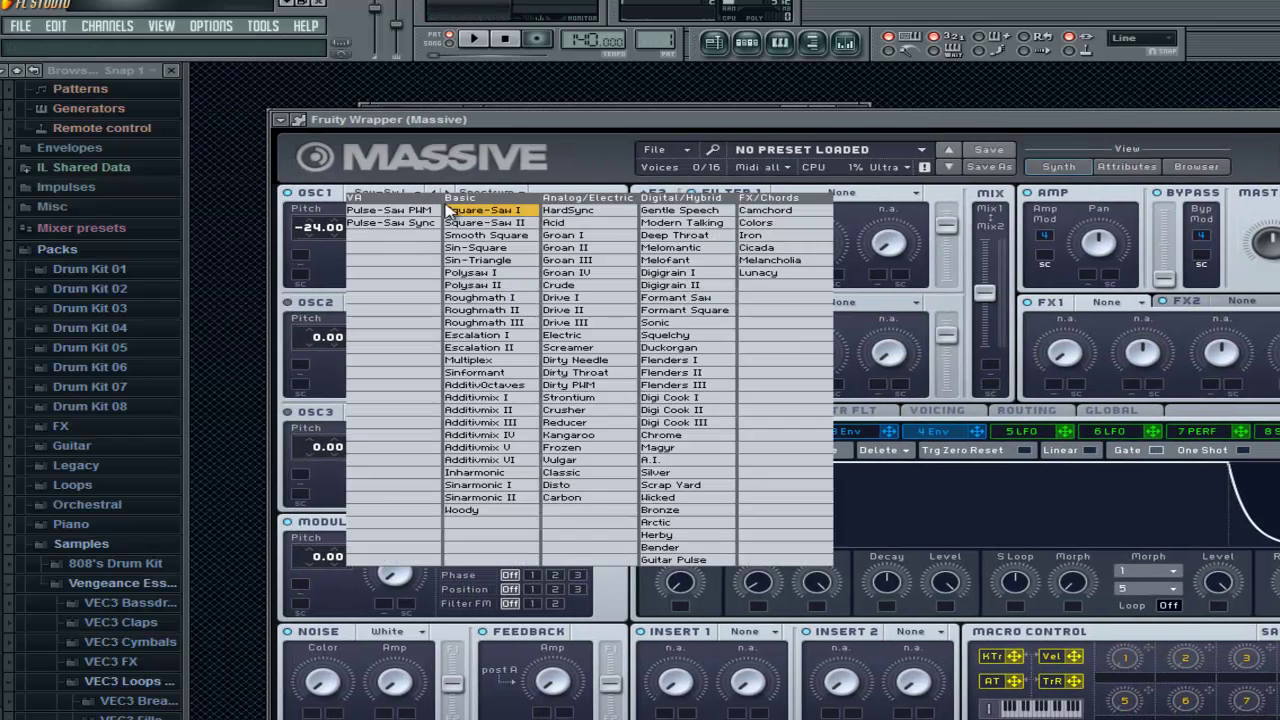
left_click(683, 223)
left_click(1012, 103)
left_click_drag(1006, 125, 1150, 130)
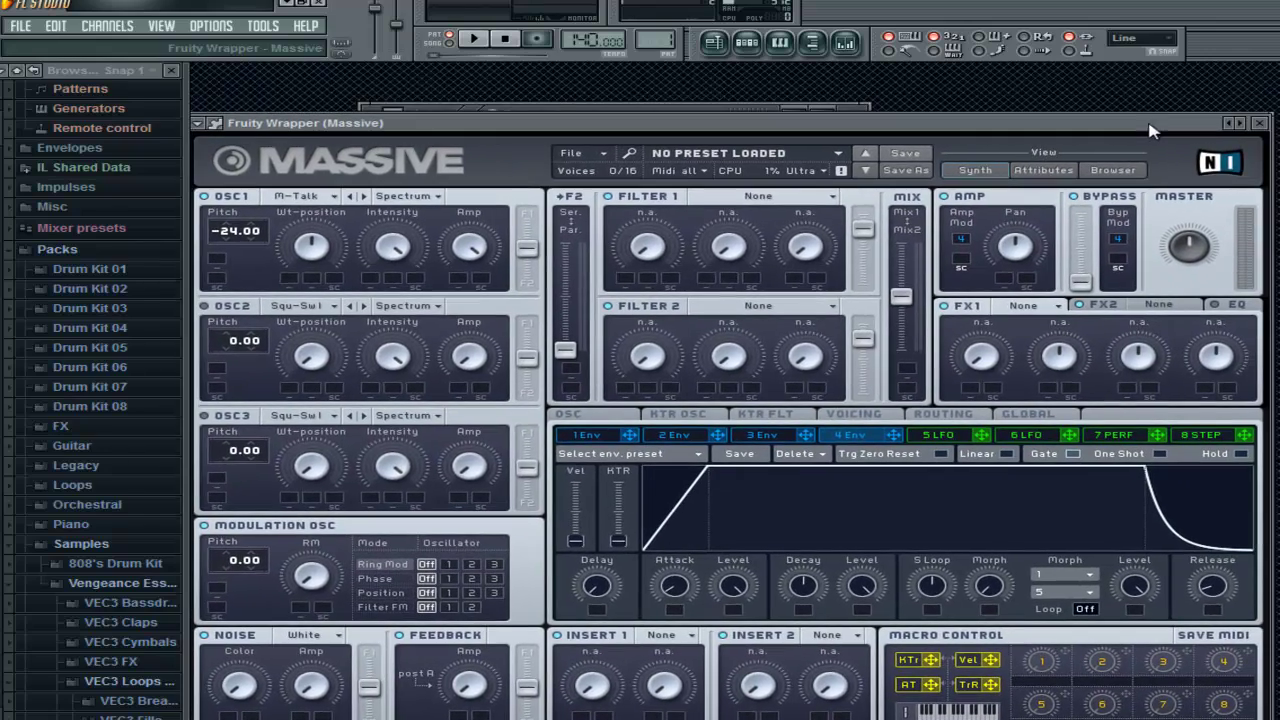
Close Massive's window, reopen it from the step sequencer and place it just below the transport
left_click(1259, 122)
left_click(512, 154)
left_click_drag(560, 126, 626, 106)
key("F6")
mouse_move(906, 106)
left_mouse_down()
mouse_move(897, 100)
mouse_move(896, 118)
left_mouse_up()
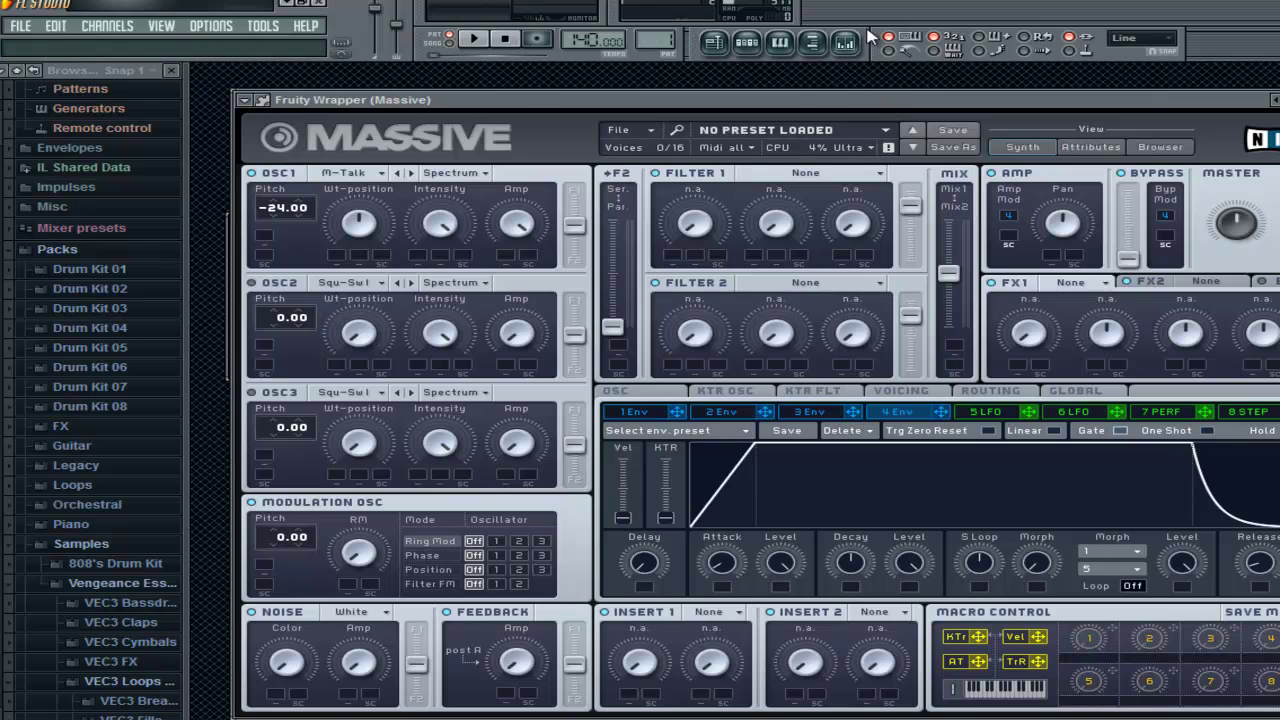
Play the pattern to hear the Modern Talking wavetable on oscillator 1, and stop playback
key("F6")
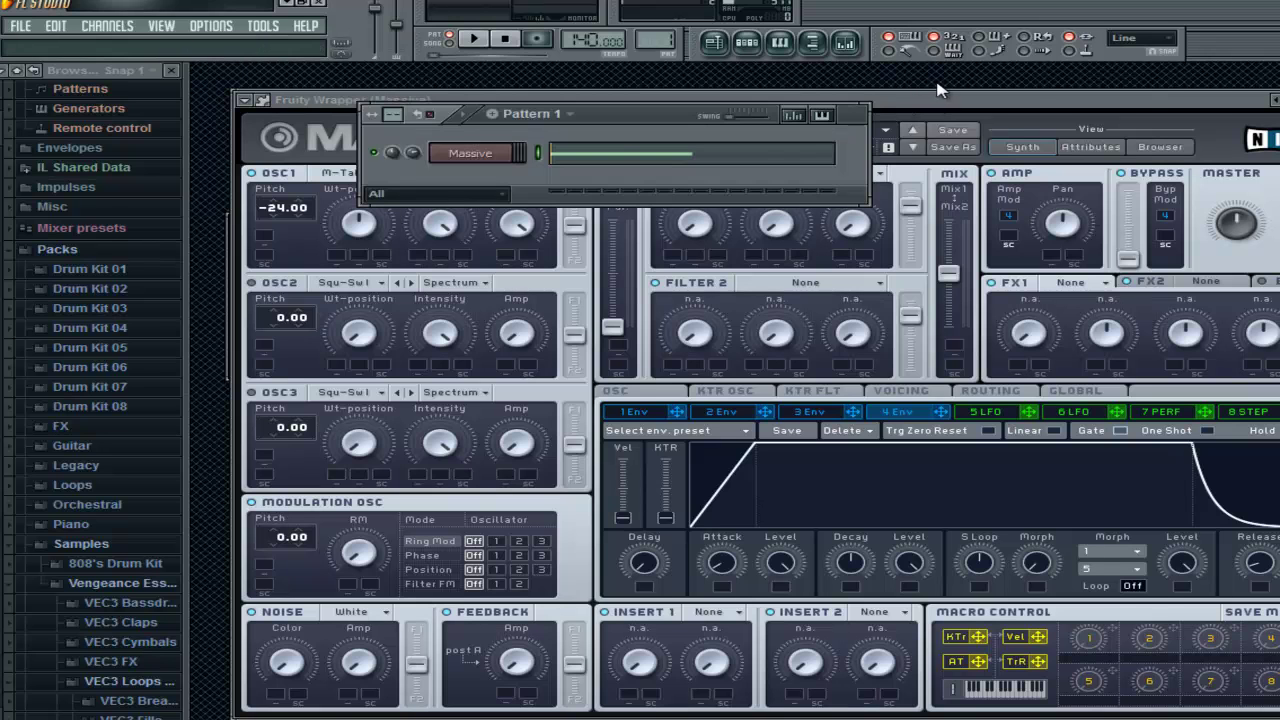
left_click(1032, 99)
key("space")
key("F6")
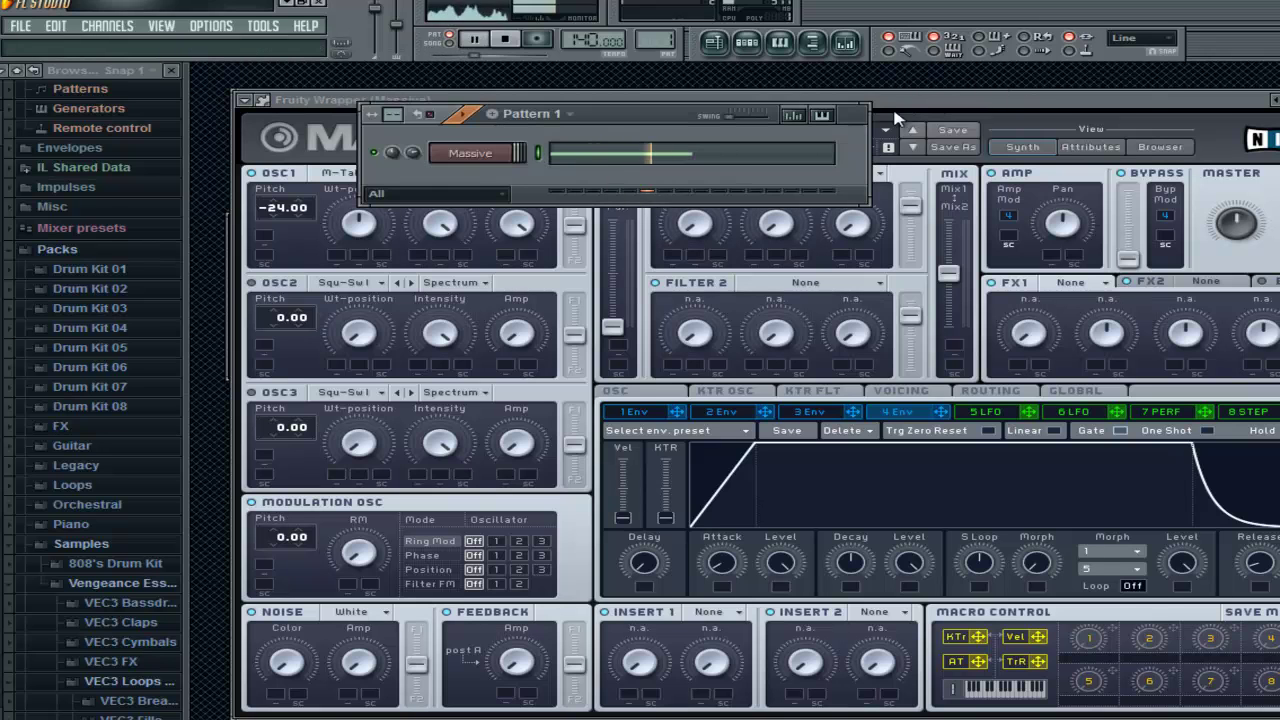
left_click(989, 104)
key("space")
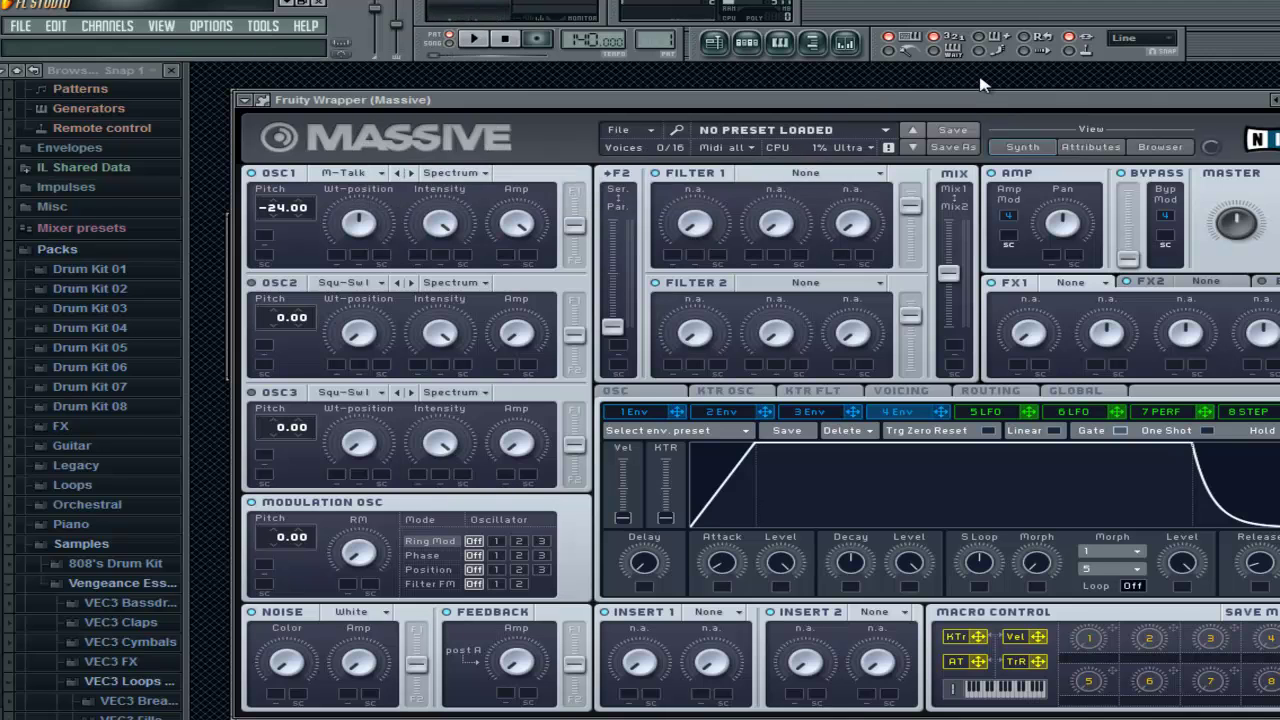
key("F6")
left_click(930, 100)
left_click_drag(930, 100, 964, 100)
key("F6")
left_click(964, 98)
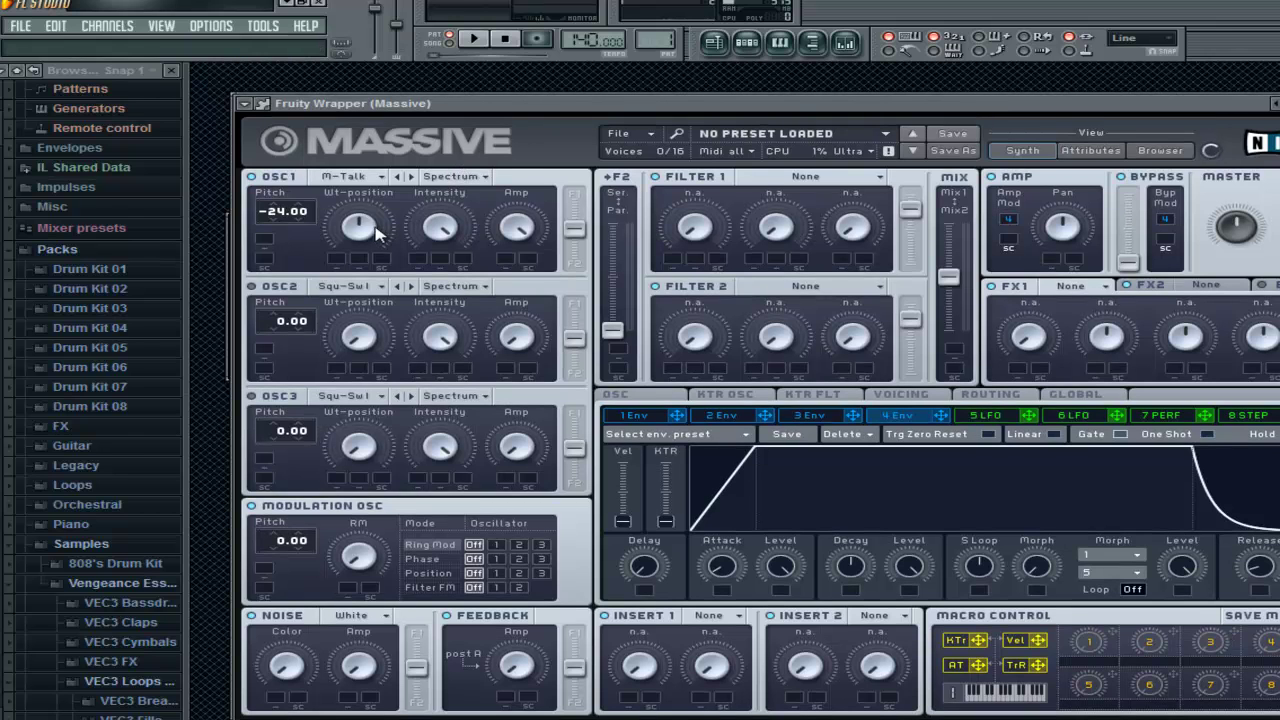
Play the pattern while moving oscillator 1's wavetable position, leave it at about 0.48, and stop playback
left_click(815, 88)
left_click(922, 102)
key("space")
left_click_drag(358, 230, 370, 205)
left_click(228, 197)
key("space")
left_click(1029, 99)
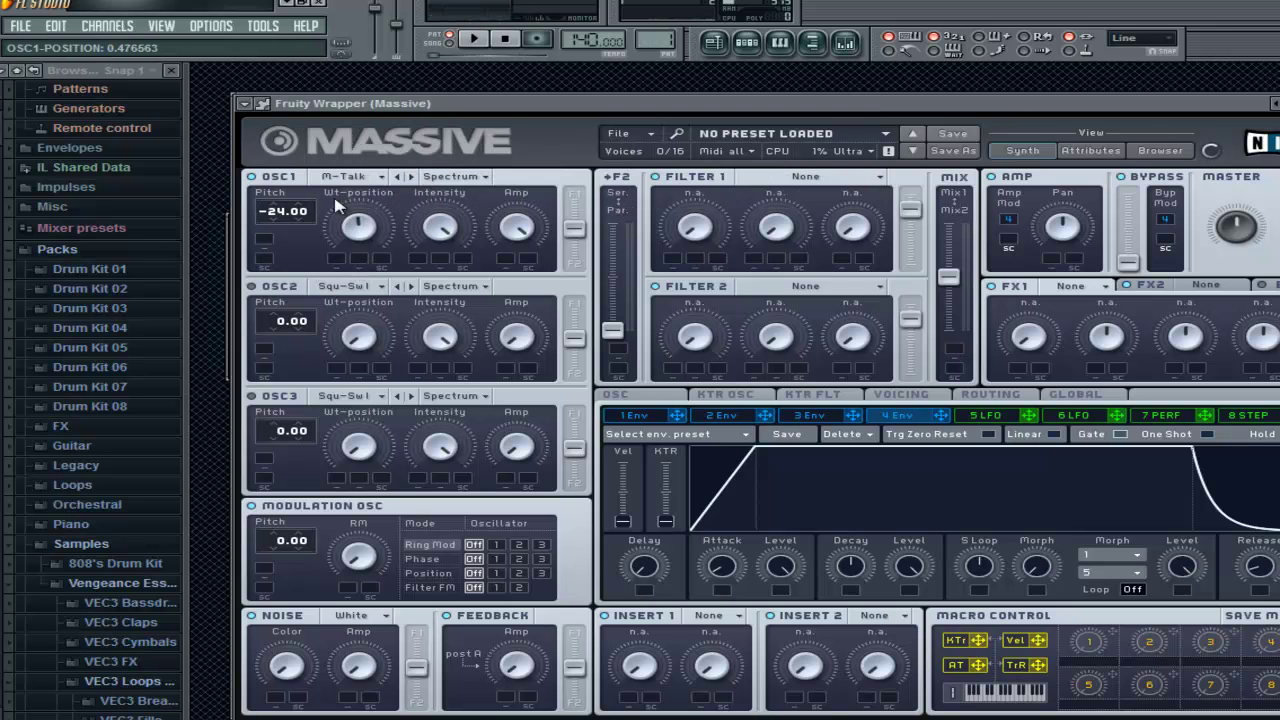
Extend the F#5 note in Massive's piano roll to the full length of bar 1 and close the piano roll
left_click(205, 151)
left_click(638, 158)
scroll(731, 95, "down", 3)
scroll(722, 103, "up", 3)
scroll(768, 89, "down", 2)
scroll(768, 95, "left", 4)
left_click_drag(458, 368, 668, 370)
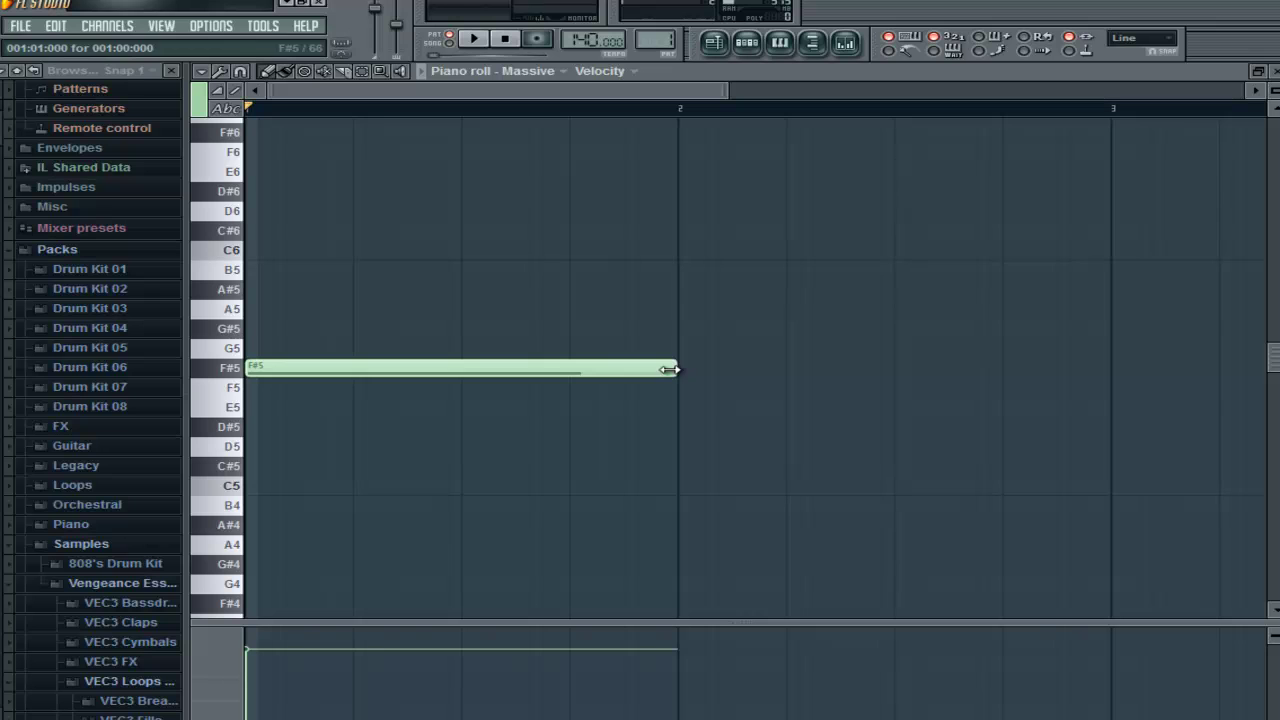
left_click(1274, 71)
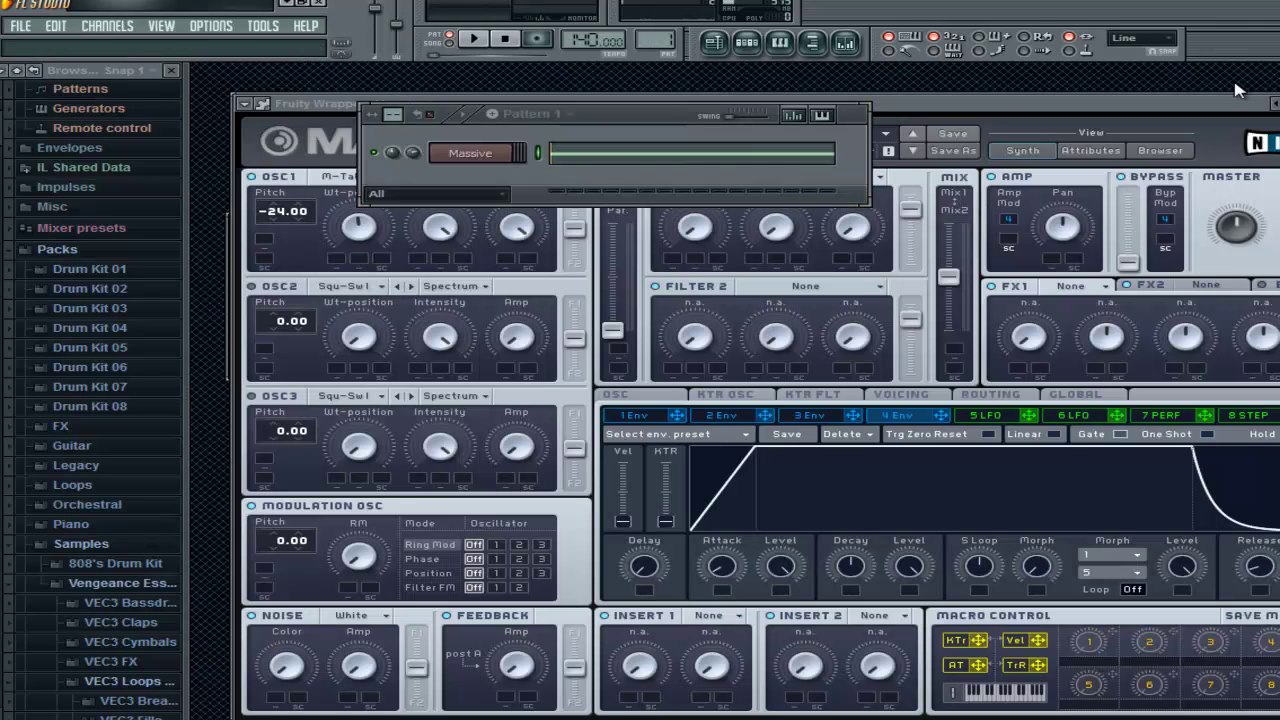
Play the pattern while sweeping oscillator 1's wavetable position, stop playback, and set the position to 0.5
key("space")
left_click_drag(355, 228, 364, 271)
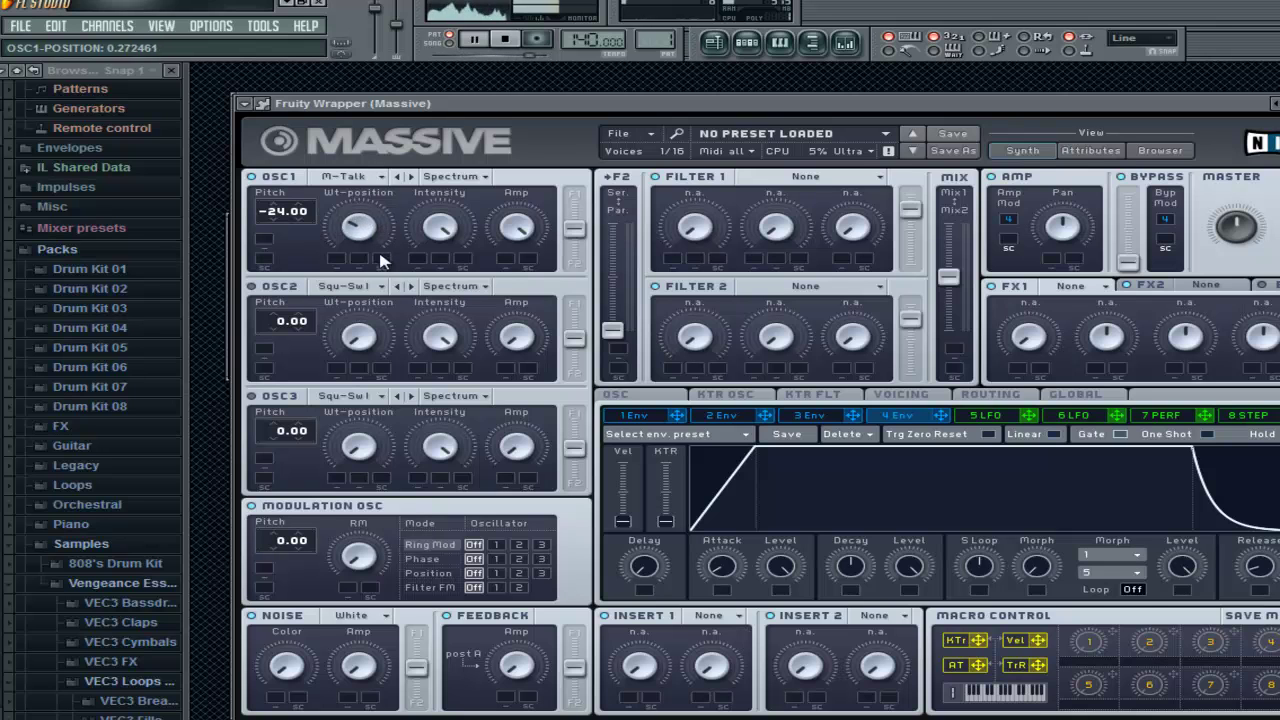
key("space")
key("F6")
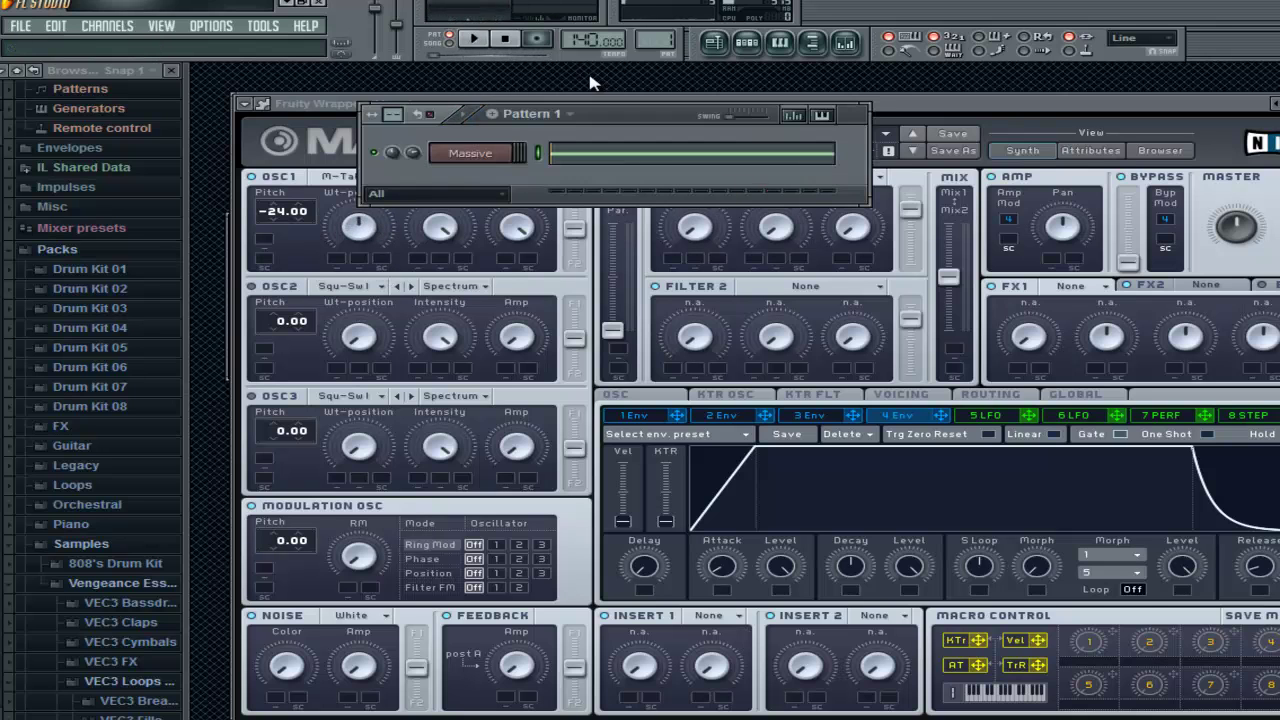
left_click(365, 230)
Assign LFO 5 to oscillator 1's wavetable position and set the modulation range upward from the knob's centre
left_click(988, 415)
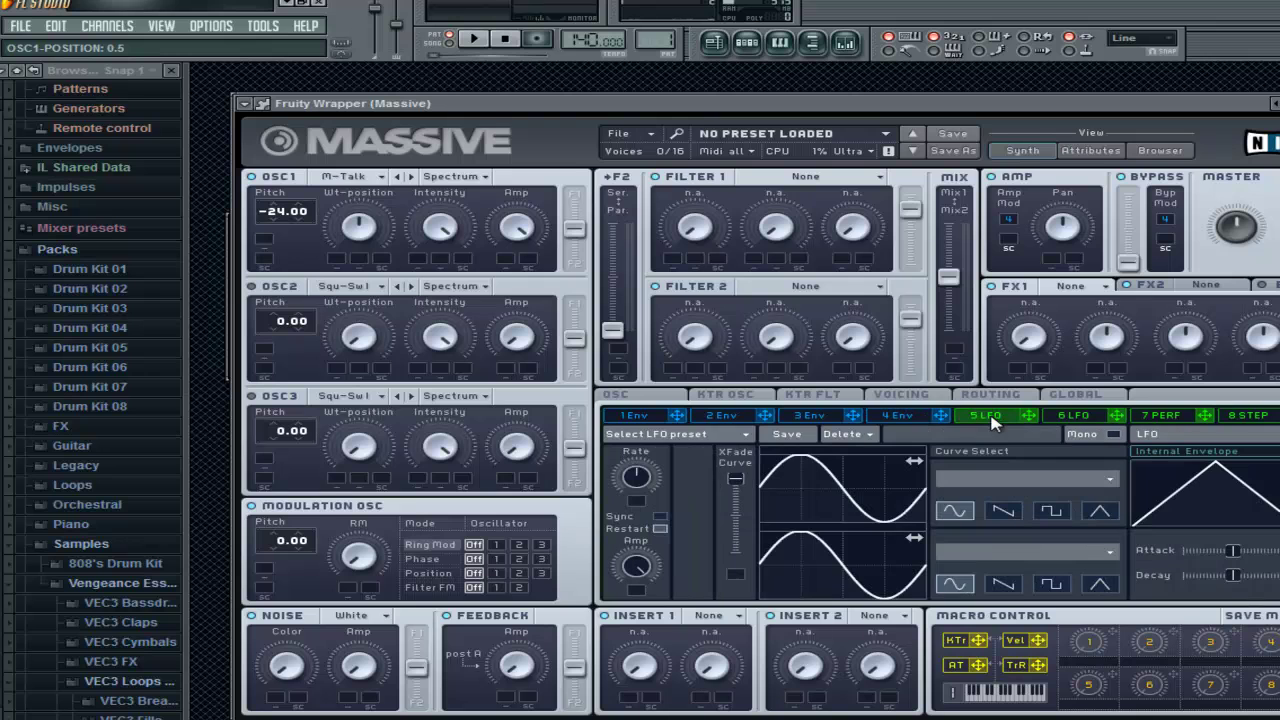
left_click_drag(1037, 425, 338, 261)
mouse_move(354, 214)
left_mouse_down()
mouse_move(346, 224)
mouse_move(365, 219)
mouse_move(368, 245)
mouse_move(340, 226)
left_mouse_up()
Sync LFO 5 at a 1/12 ratio and shift both sine curves so they start at their lowest point
left_click(660, 516)
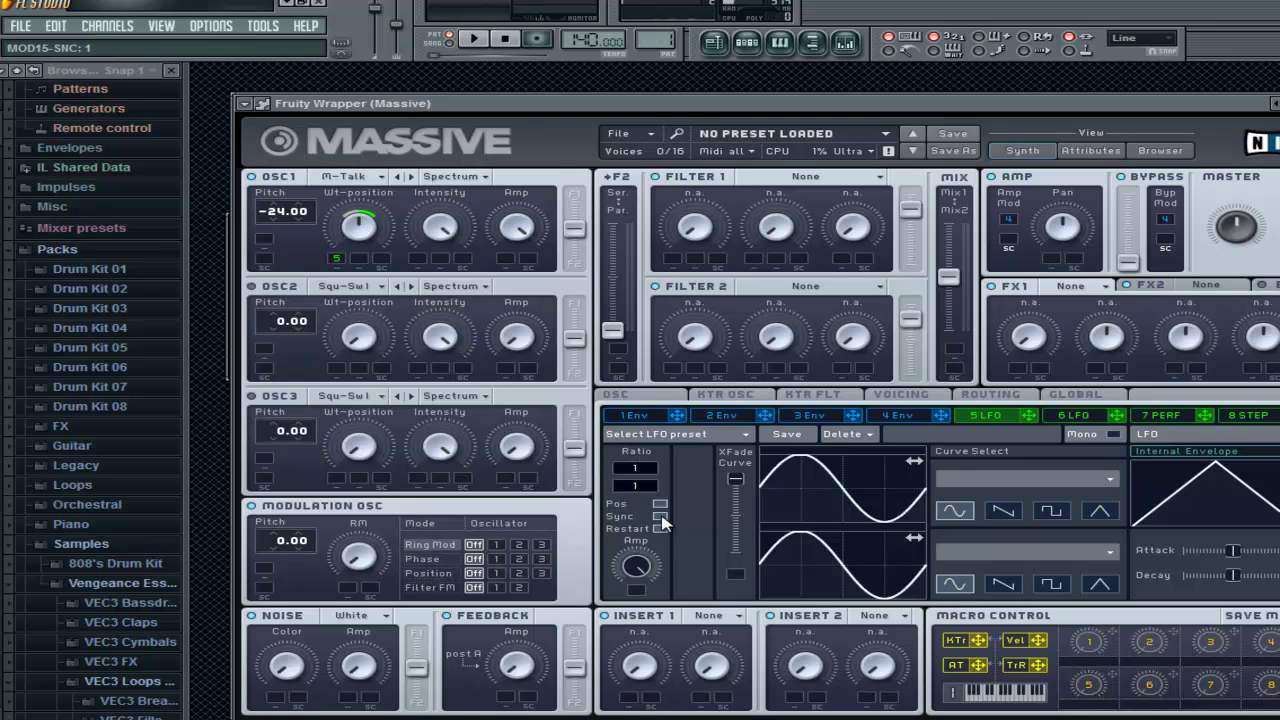
left_click_drag(651, 486, 651, 477)
left_click_drag(811, 472, 848, 474)
left_click_drag(822, 550, 862, 550)
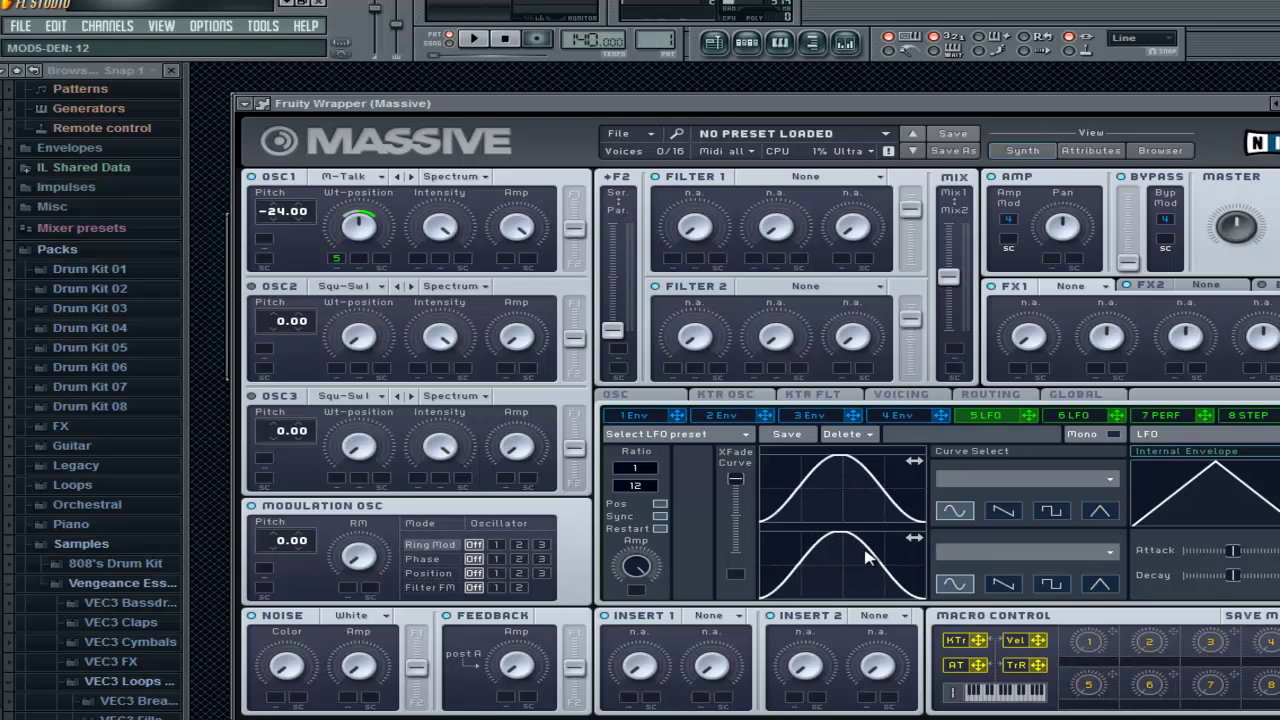
Play the pattern to hear LFO 5 moving oscillator 1's wavetable position at the 1/12 ratio, and stop playback
left_click(880, 87)
key("space")
left_click(908, 108)
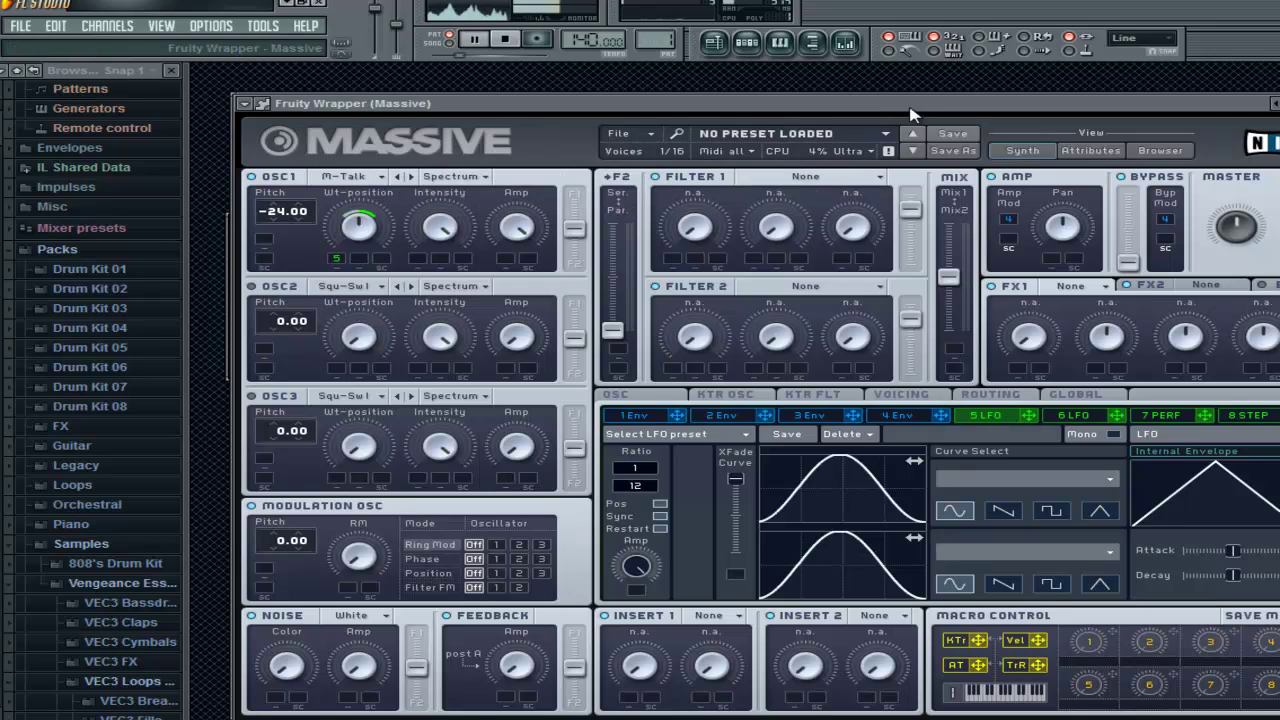
key("space")
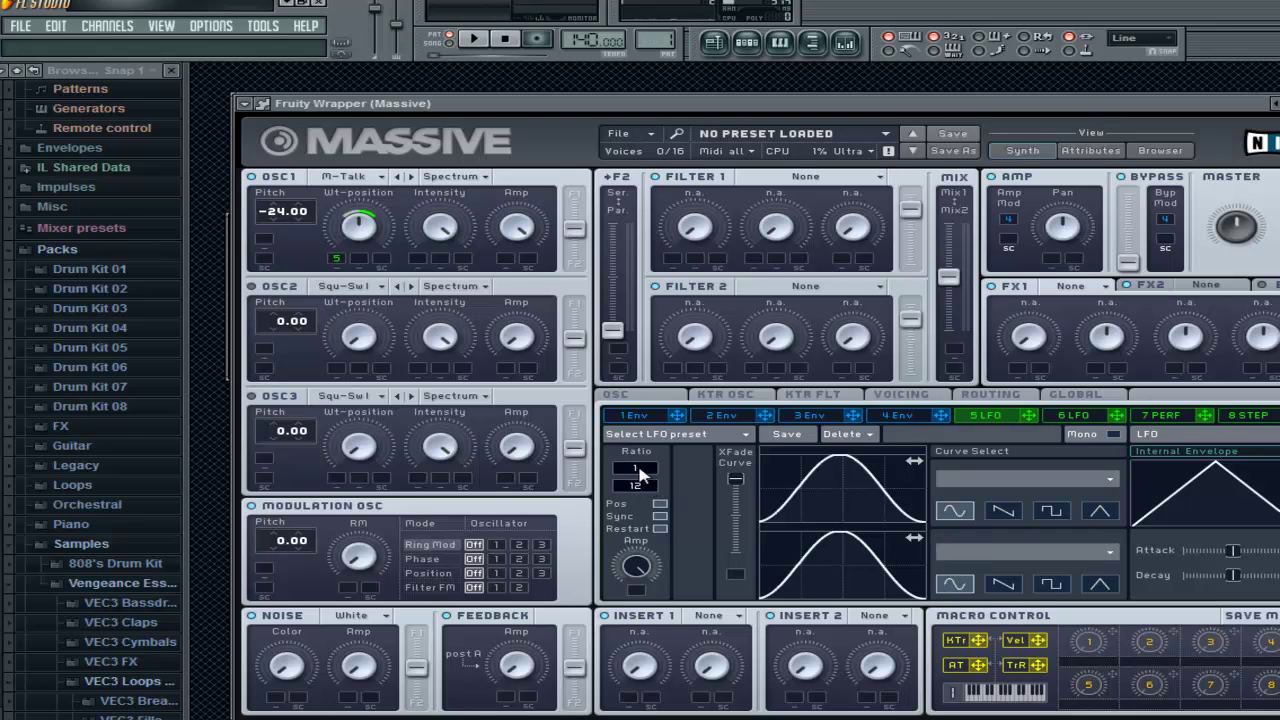
Turn LFO 5's sync off to try the free rate, re-enable sync, and set the ratio to 1/4
scroll(645, 487, "down", 4)
left_click(661, 516)
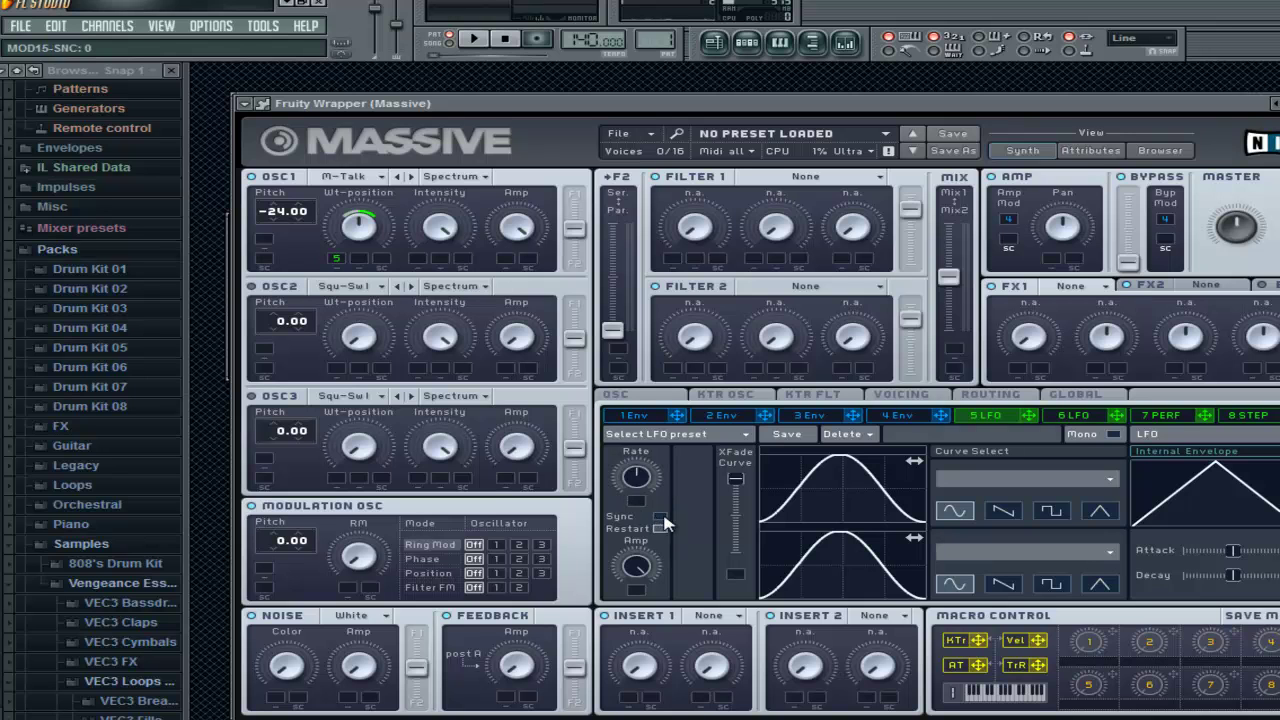
mouse_move(648, 484)
left_mouse_down()
mouse_move(646, 508)
mouse_move(640, 462)
mouse_move(638, 485)
left_mouse_up()
left_click(660, 517)
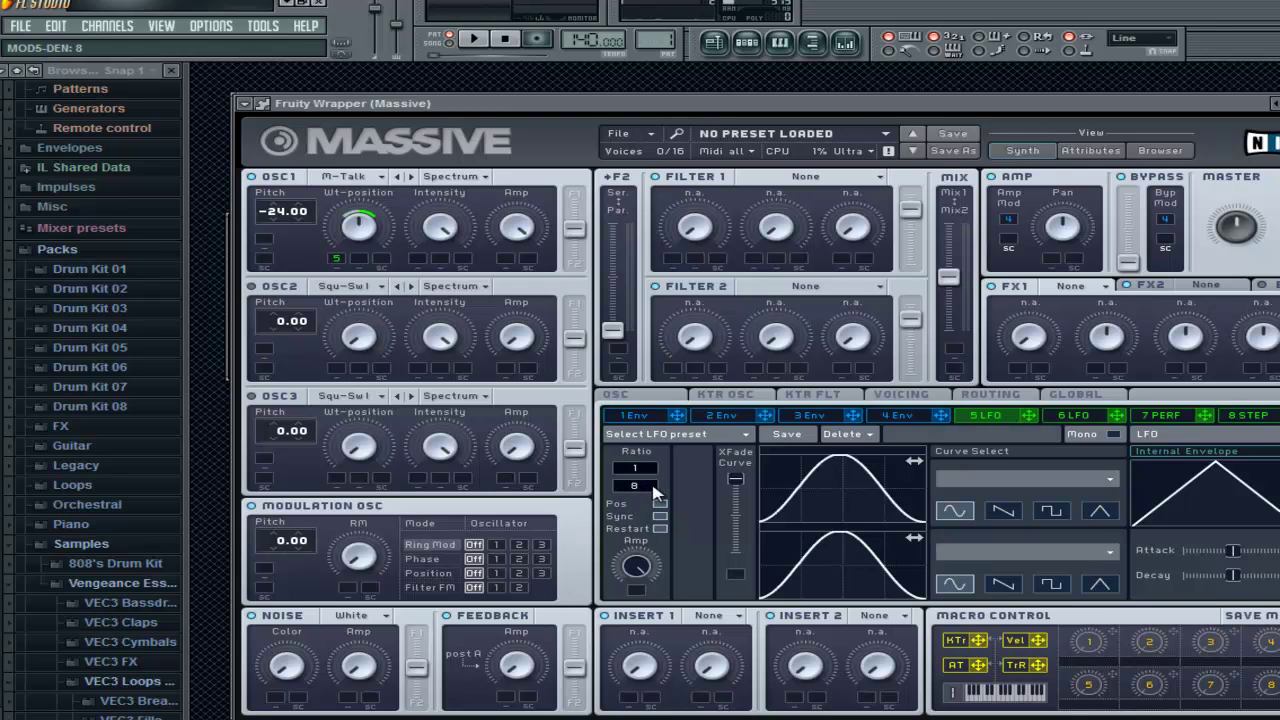
Play the pattern to hear the wavetable movement with LFO 5 at the 1/4 ratio, and stop playback
key("F6")
key("space")
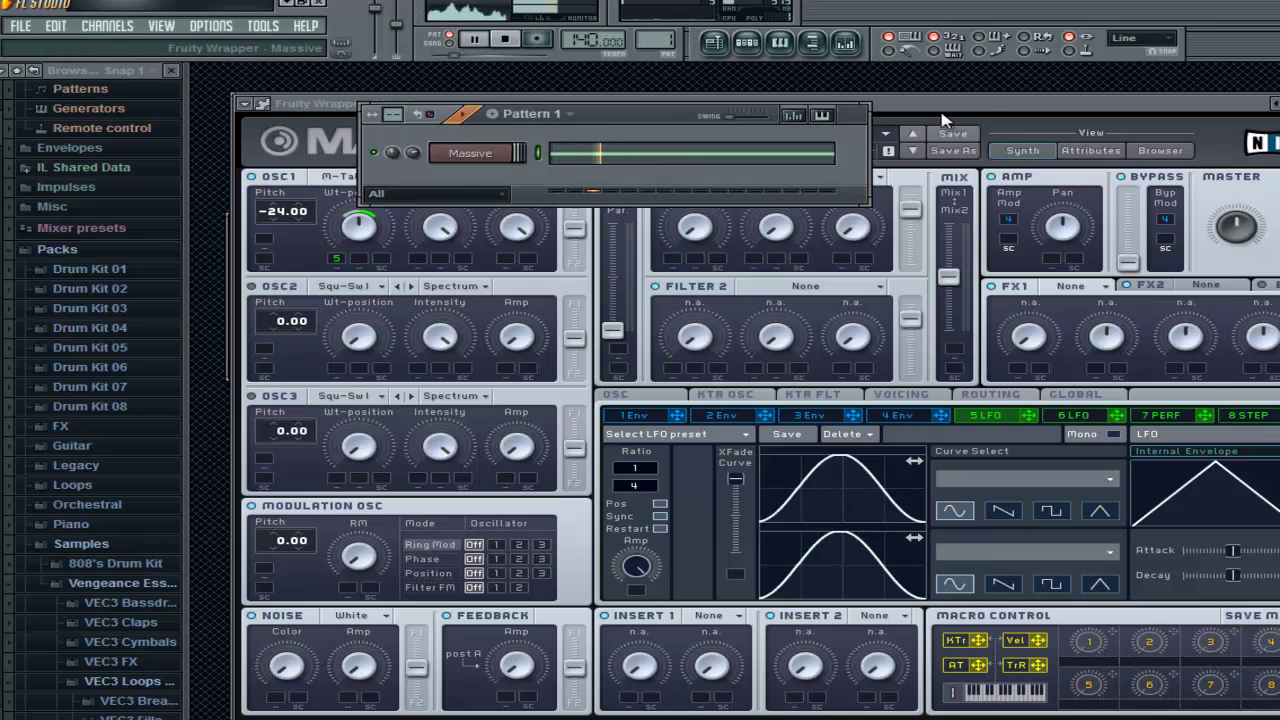
left_click_drag(962, 104, 962, 102)
key("F6")
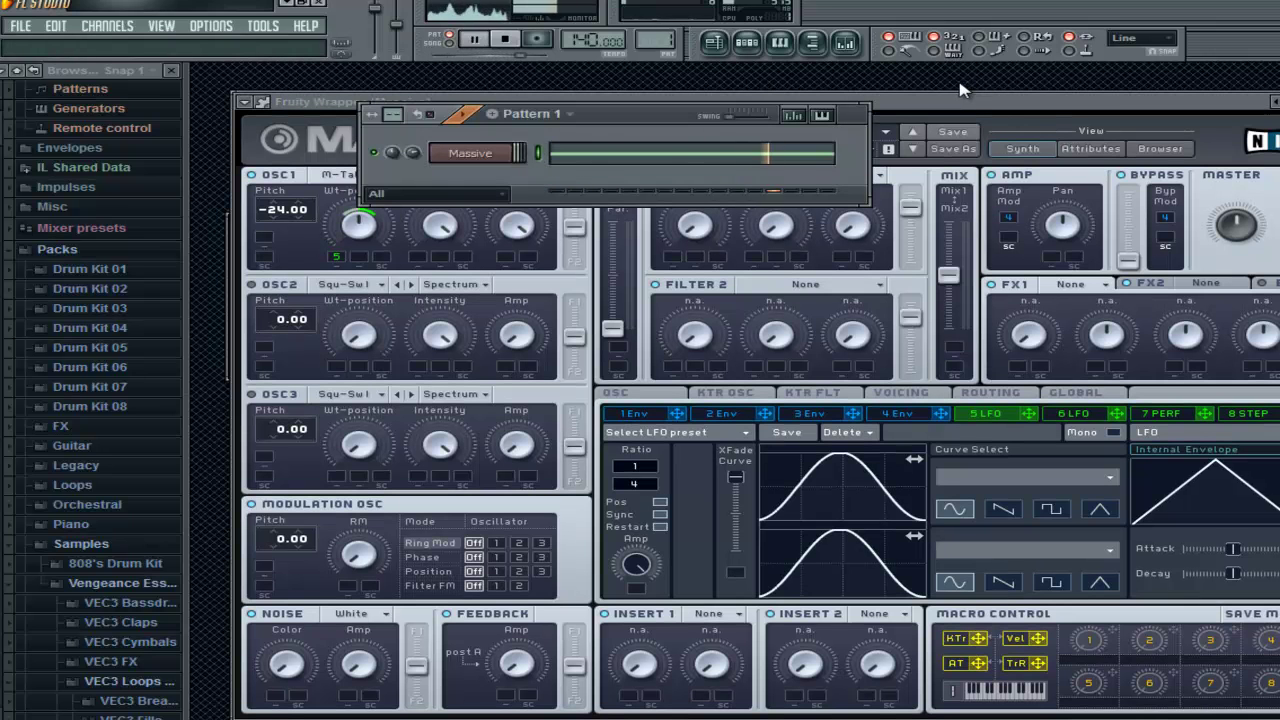
key("space")
Minimize Massive's window, restore it just below the transport, and bring up the step sequencer
double_click(903, 105)
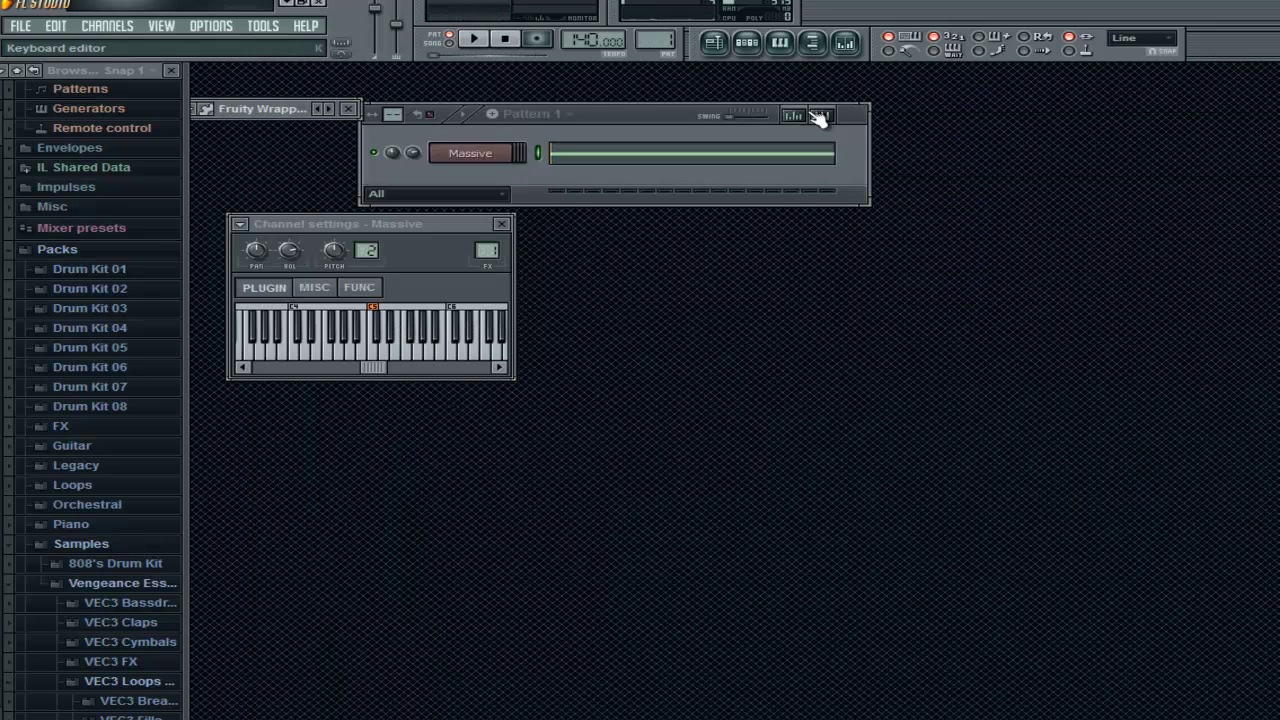
left_click(277, 108)
left_click_drag(585, 103, 655, 83)
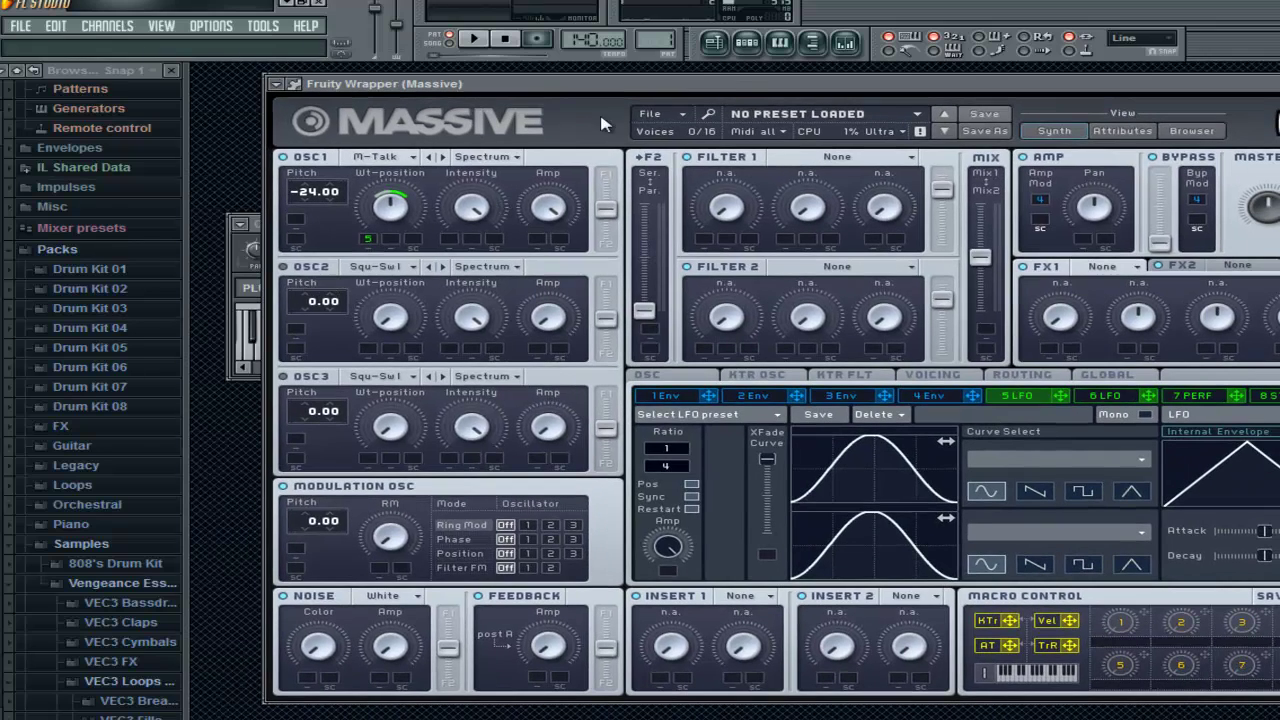
left_click(746, 43)
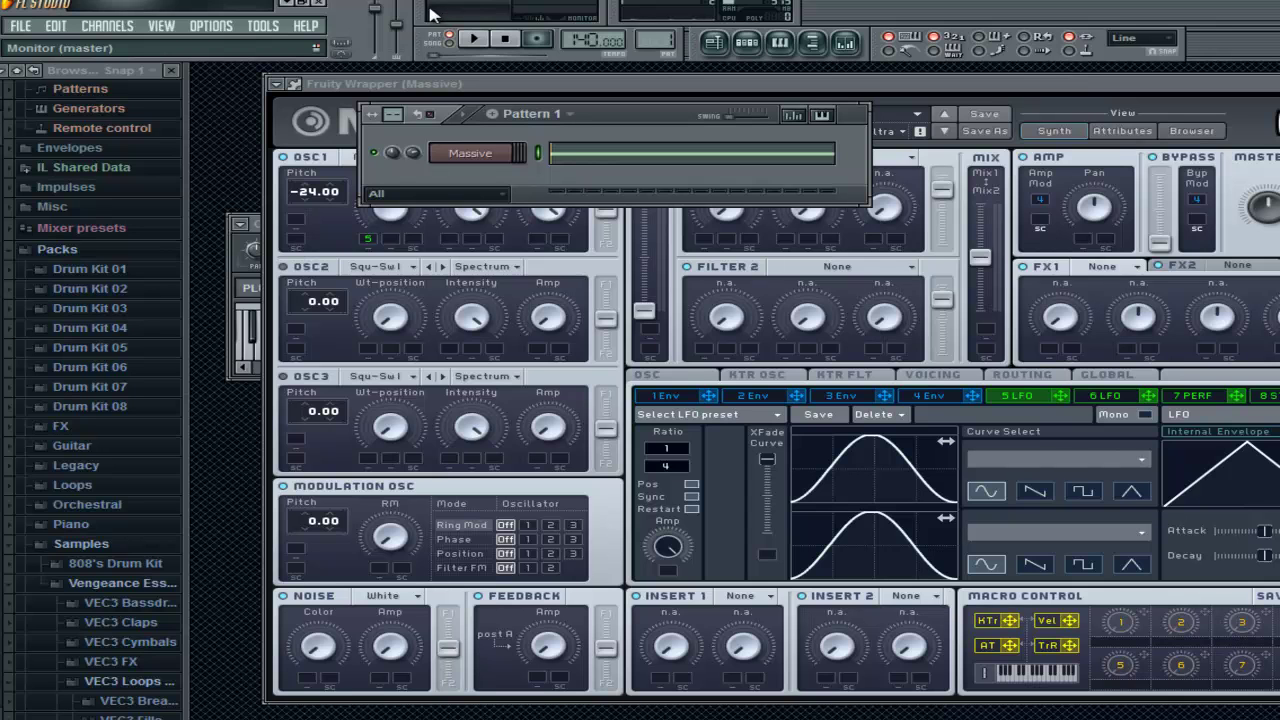
Lower oscillator 1's amp to about 0.74 and give oscillator 2 the Sin-Square wavetable
left_click(946, 96)
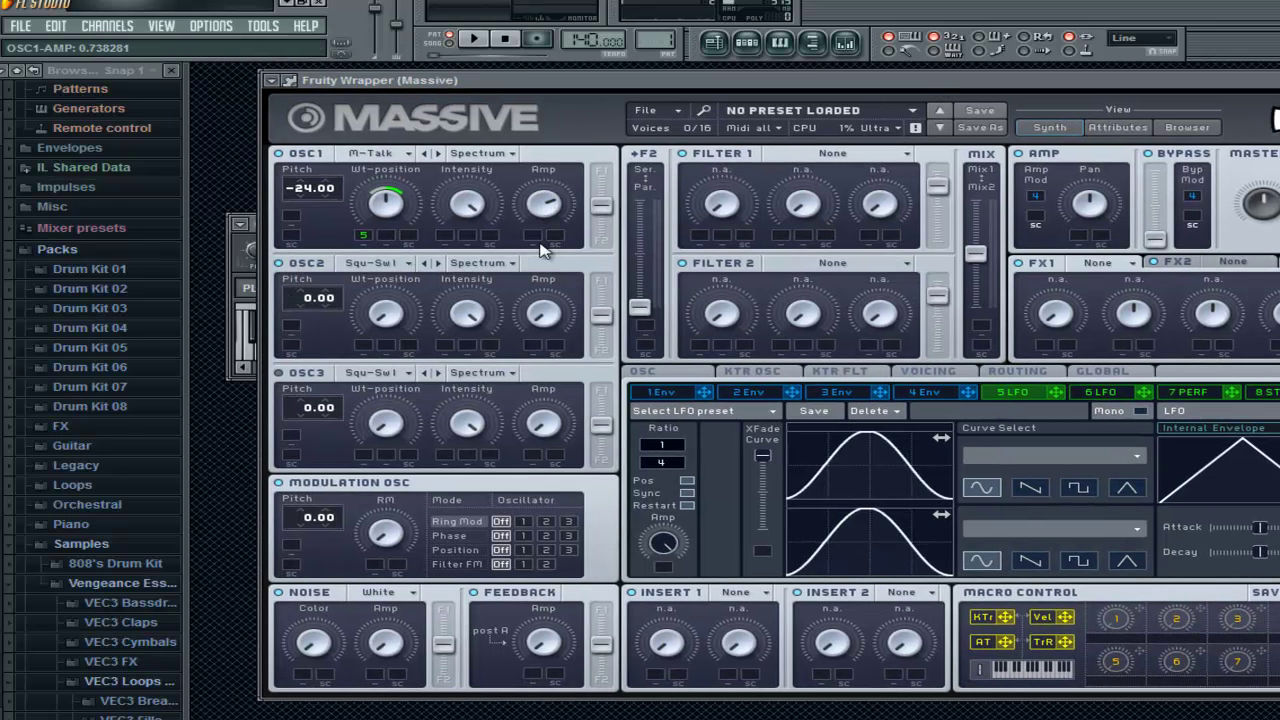
left_click(415, 265)
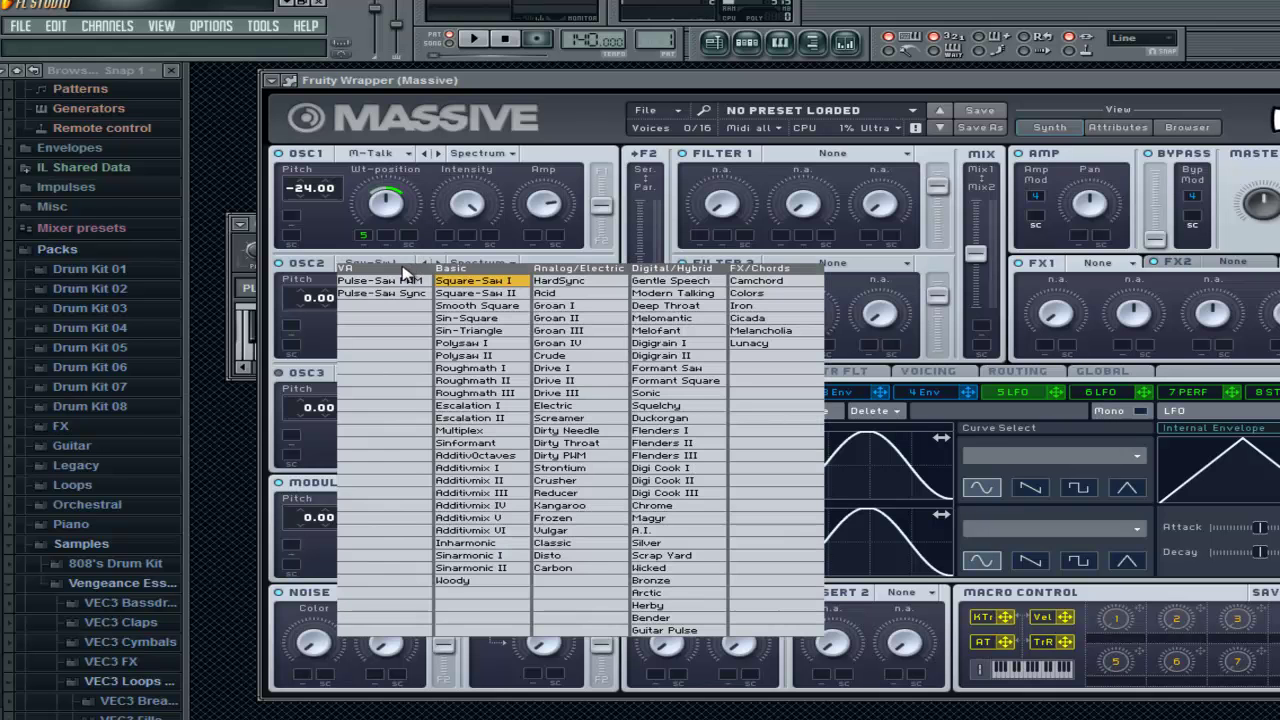
left_click(470, 316)
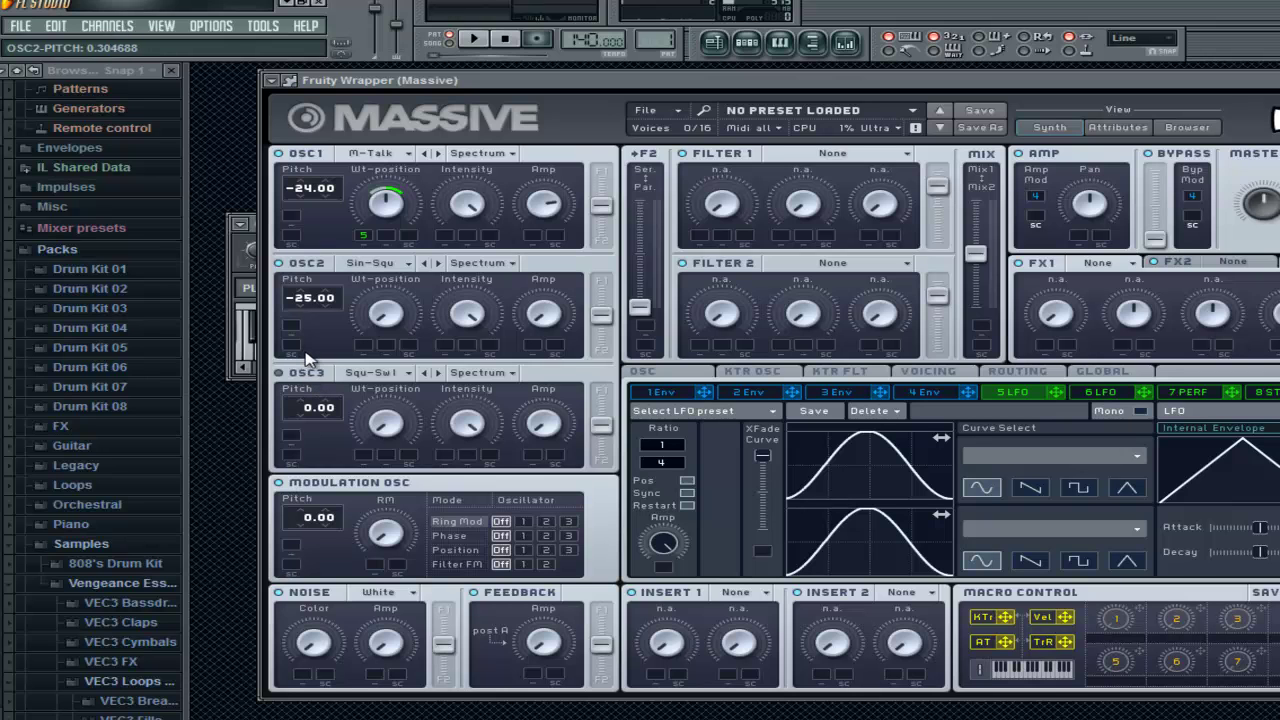
Close the channel settings window and set oscillator 2's pitch to -24.00 and its amp to about 0.44, keeping Spectrum mode
left_click(237, 263)
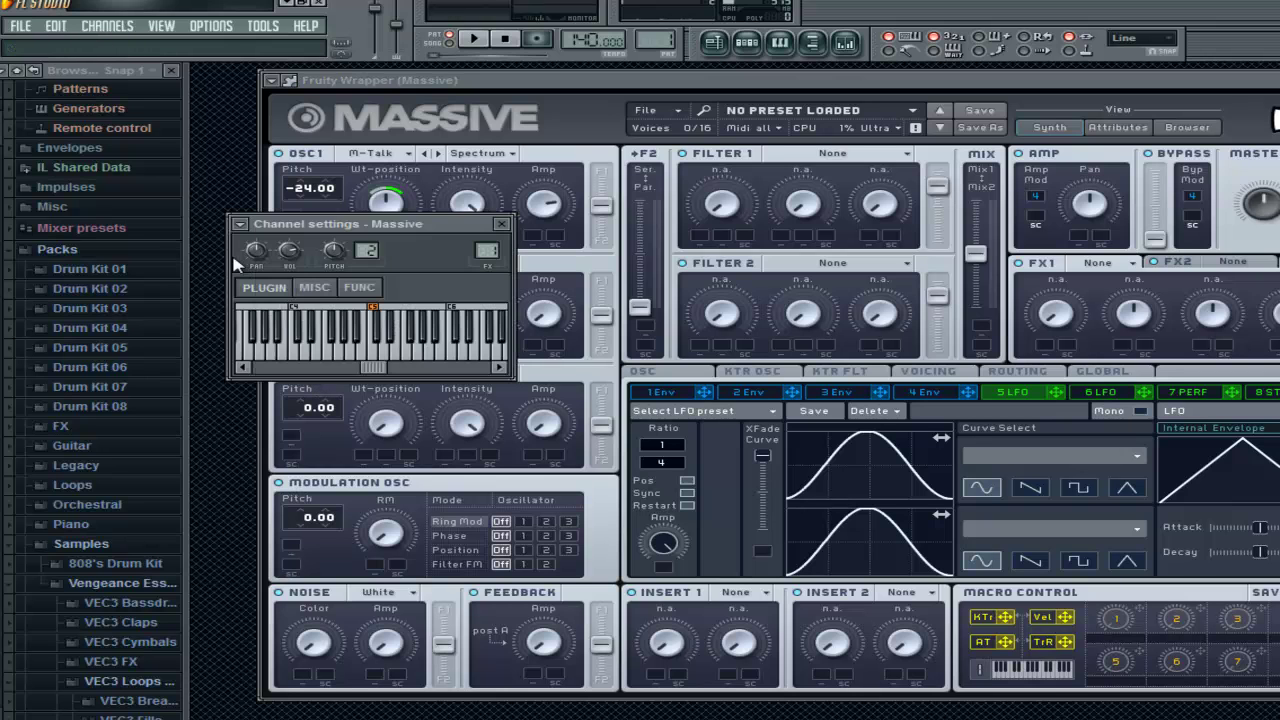
left_click(501, 224)
left_click(483, 263)
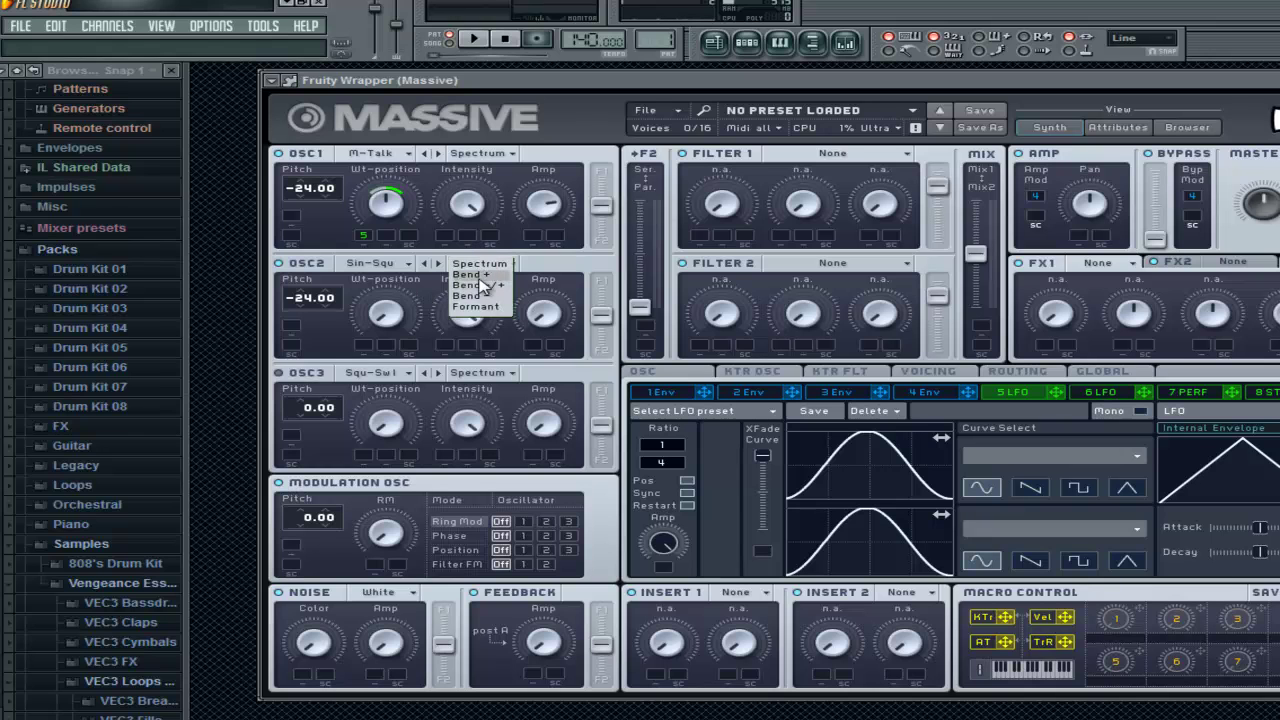
left_click(471, 275)
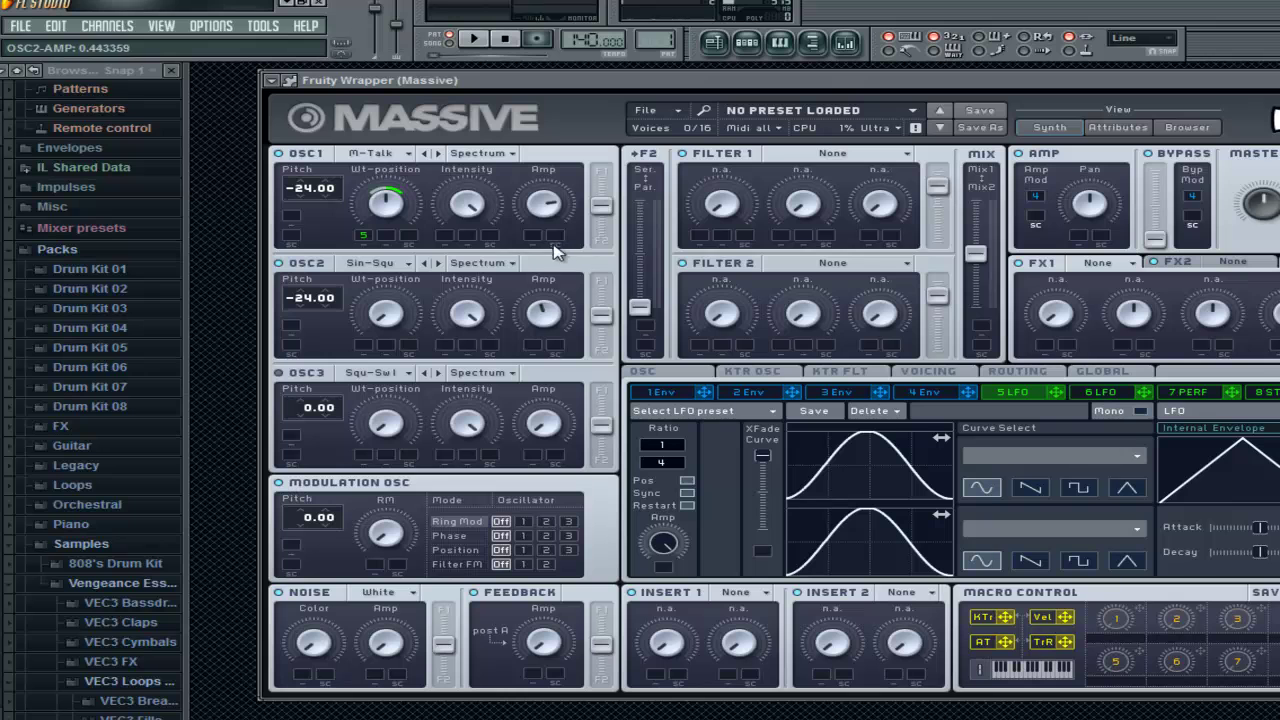
While the pattern plays, set oscillator 2's pitch to -36.00 and readjust its amp by ear, and stop playback
left_click(197, 297)
key("space")
left_click_drag(543, 308, 541, 272)
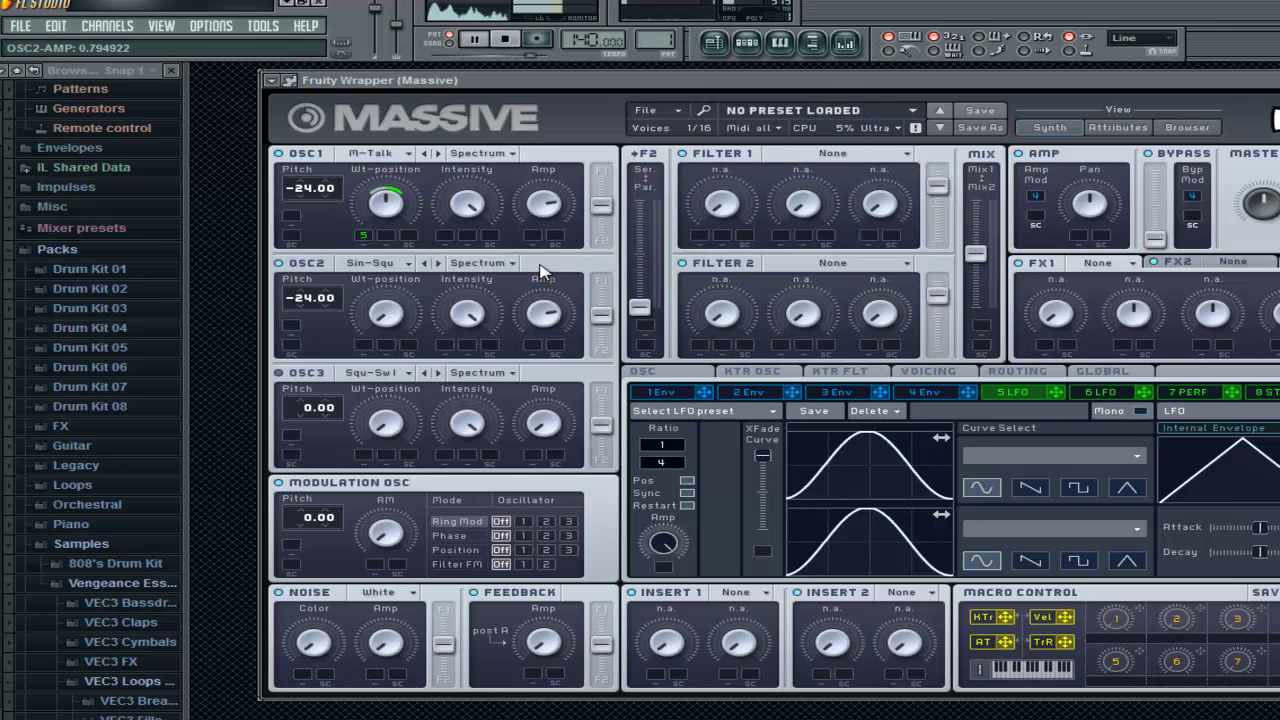
left_click_drag(292, 298, 305, 325)
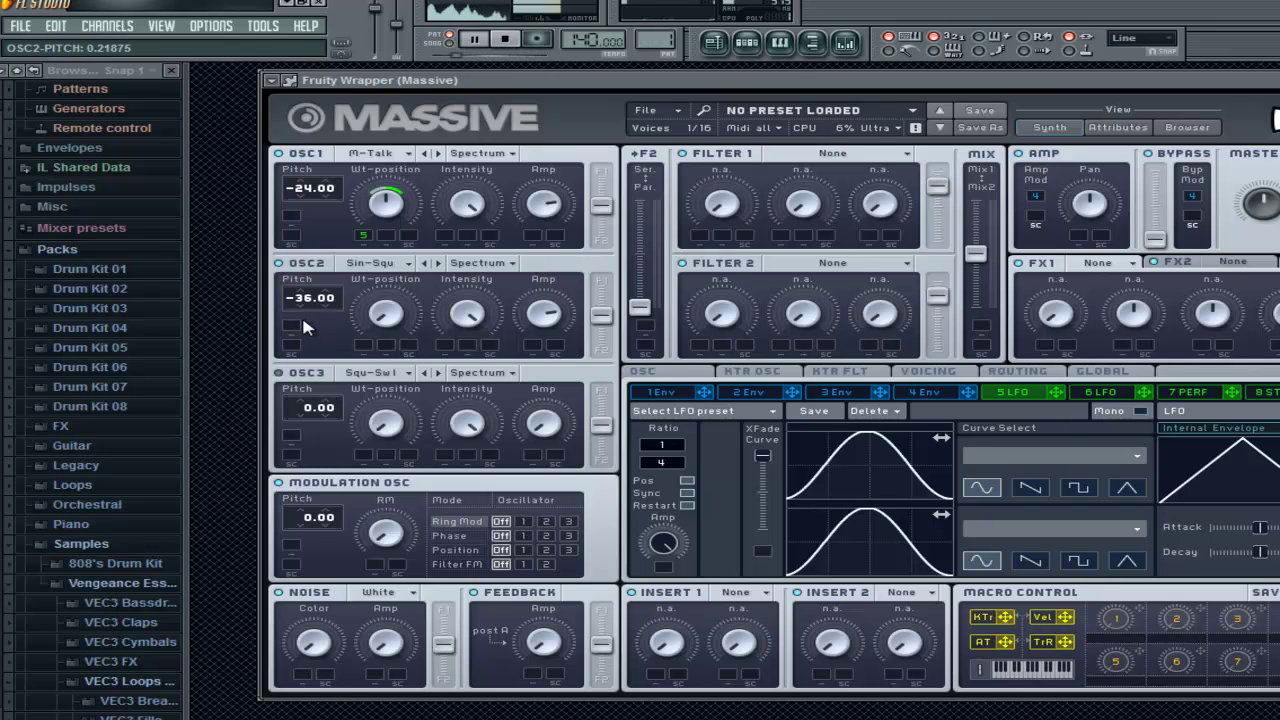
mouse_move(541, 305)
left_mouse_down()
mouse_move(539, 276)
mouse_move(538, 326)
left_mouse_up()
left_click(229, 323)
key("space")
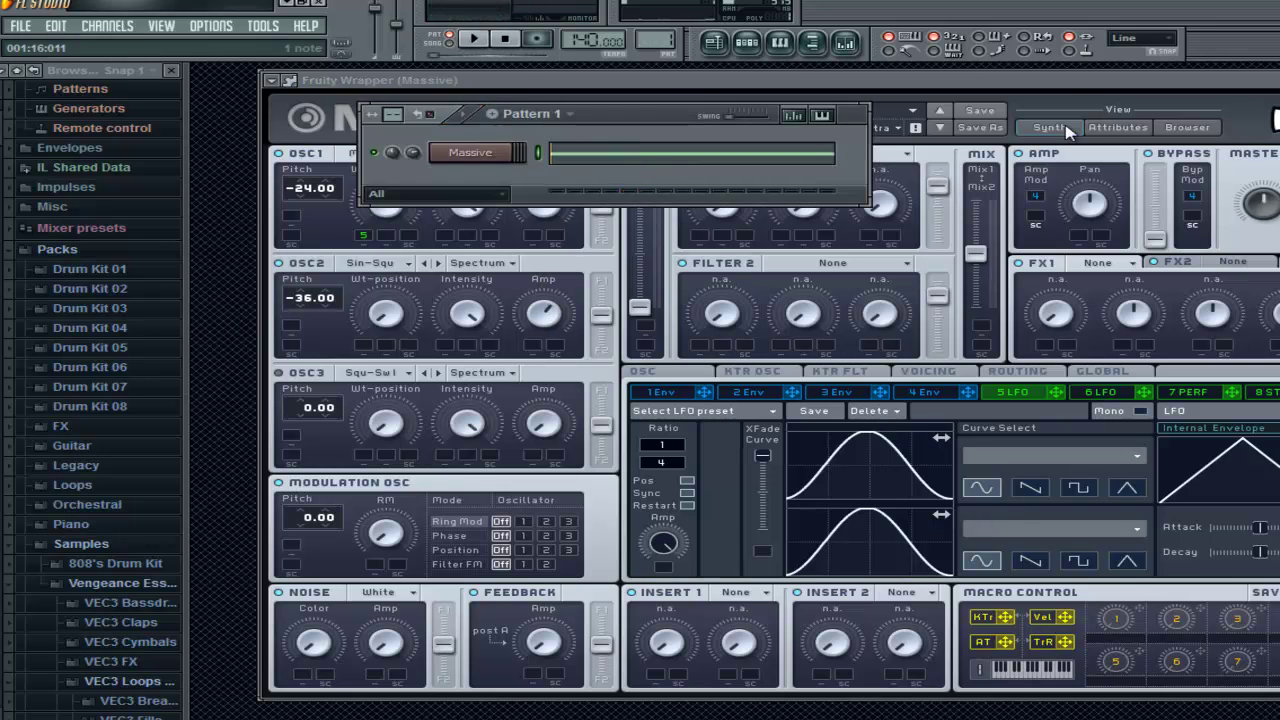
Modulate oscillator 2's amp with LFO 5, audition the pattern, and readjust the modulation range
left_click(1066, 78)
left_click_drag(1055, 400, 520, 370)
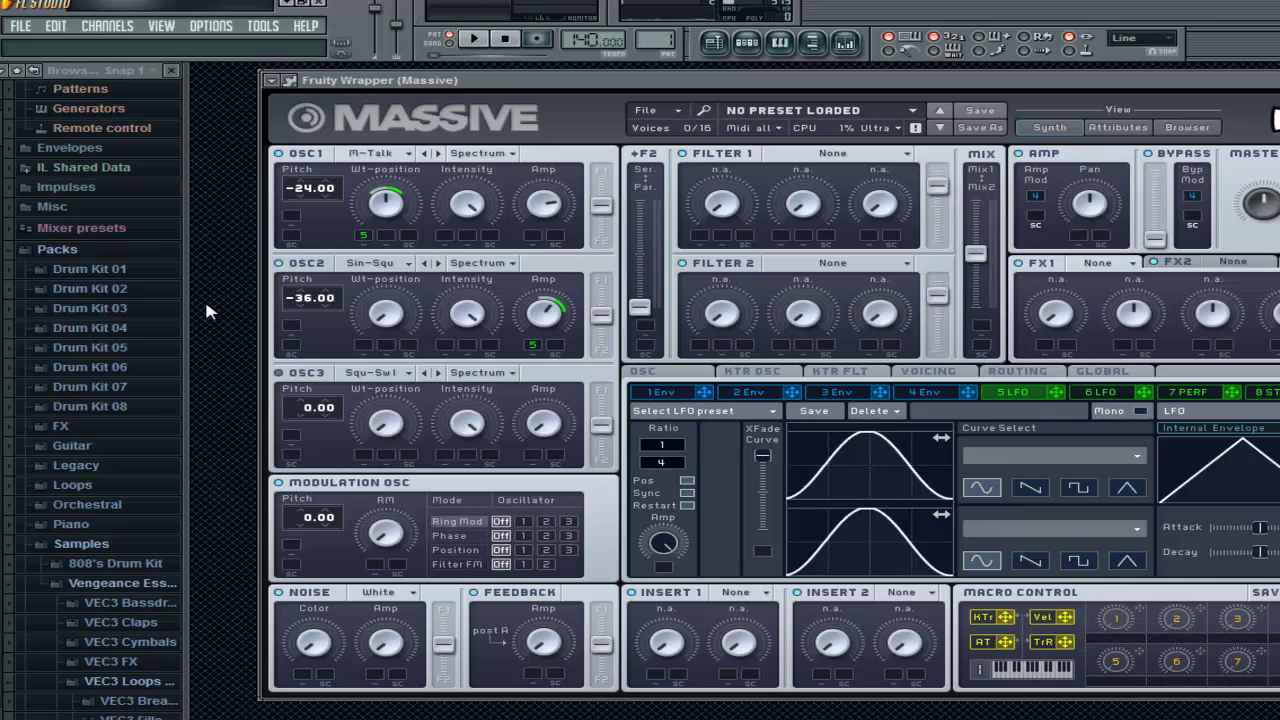
key("F6")
key("space")
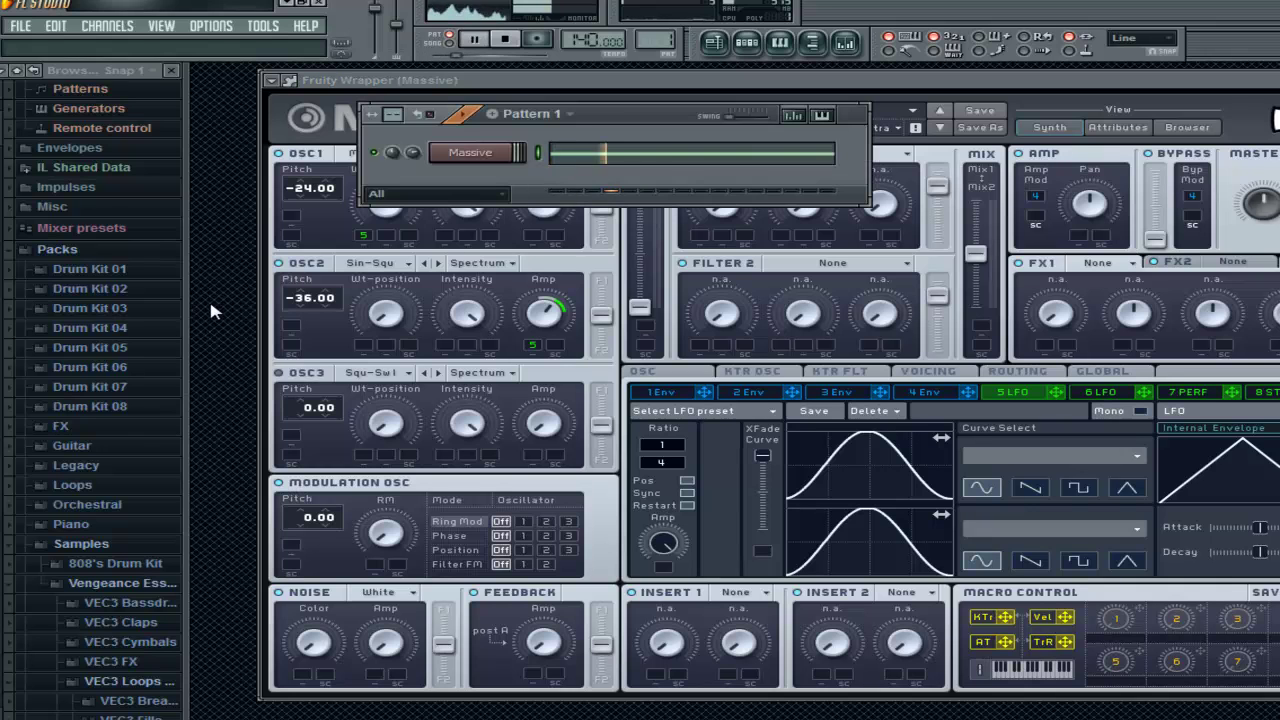
key("F6")
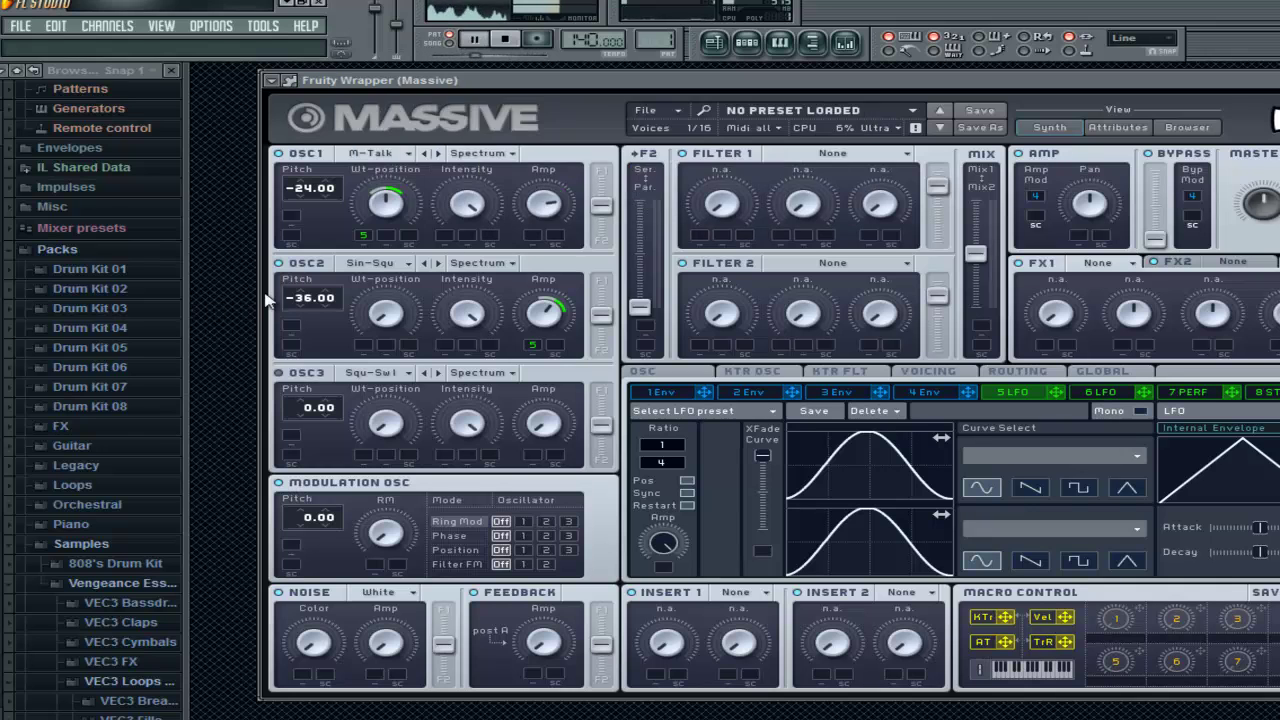
key("space")
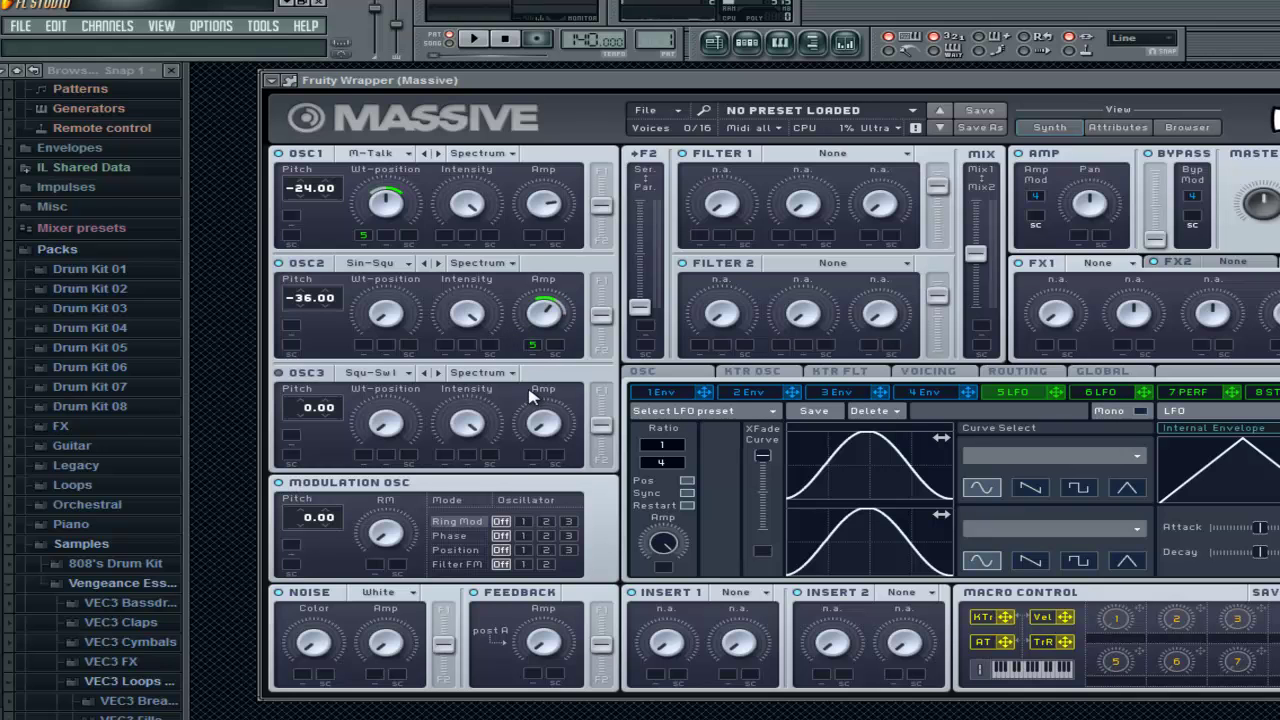
Play the pattern again to hear the readjusted LFO 5 modulation on oscillator 2's amp, and stop playback
key("F6")
key("space")
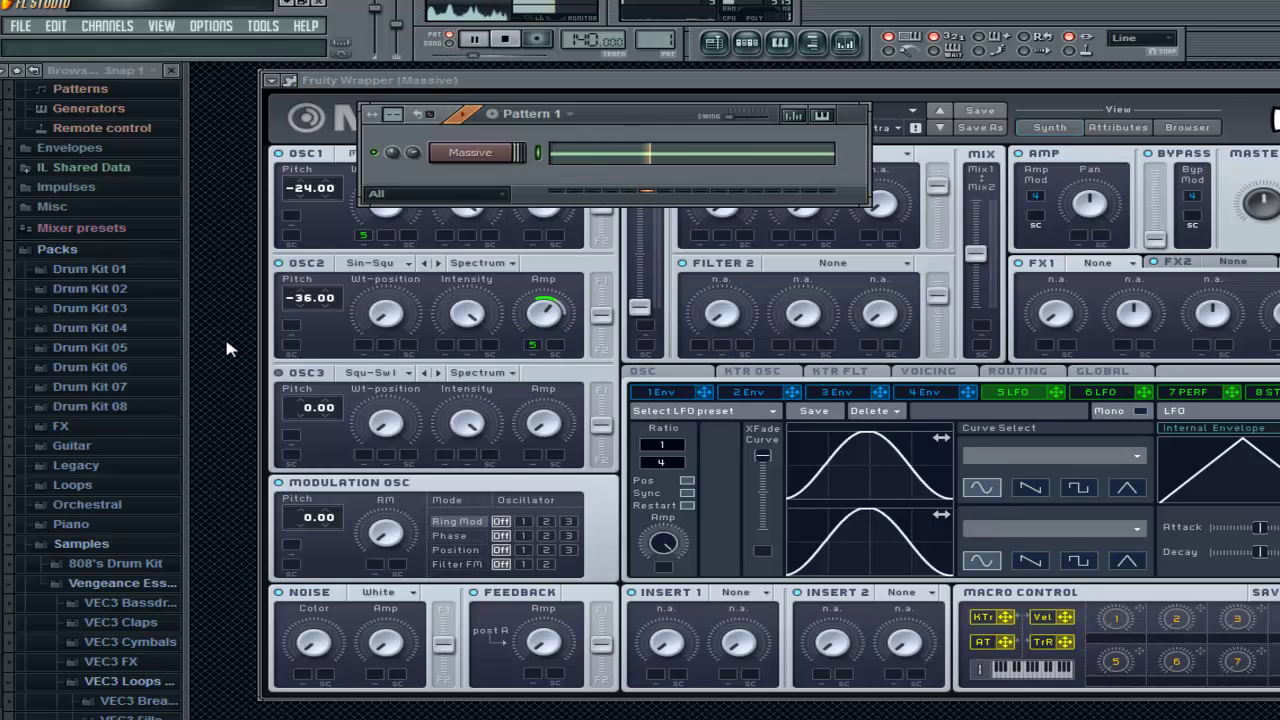
key("space")
Move Massive's window, close and reopen it from the step sequencer, and leave it closed
left_click_drag(936, 83, 820, 121)
left_click(1227, 120)
left_click(472, 153)
left_click(1226, 120)
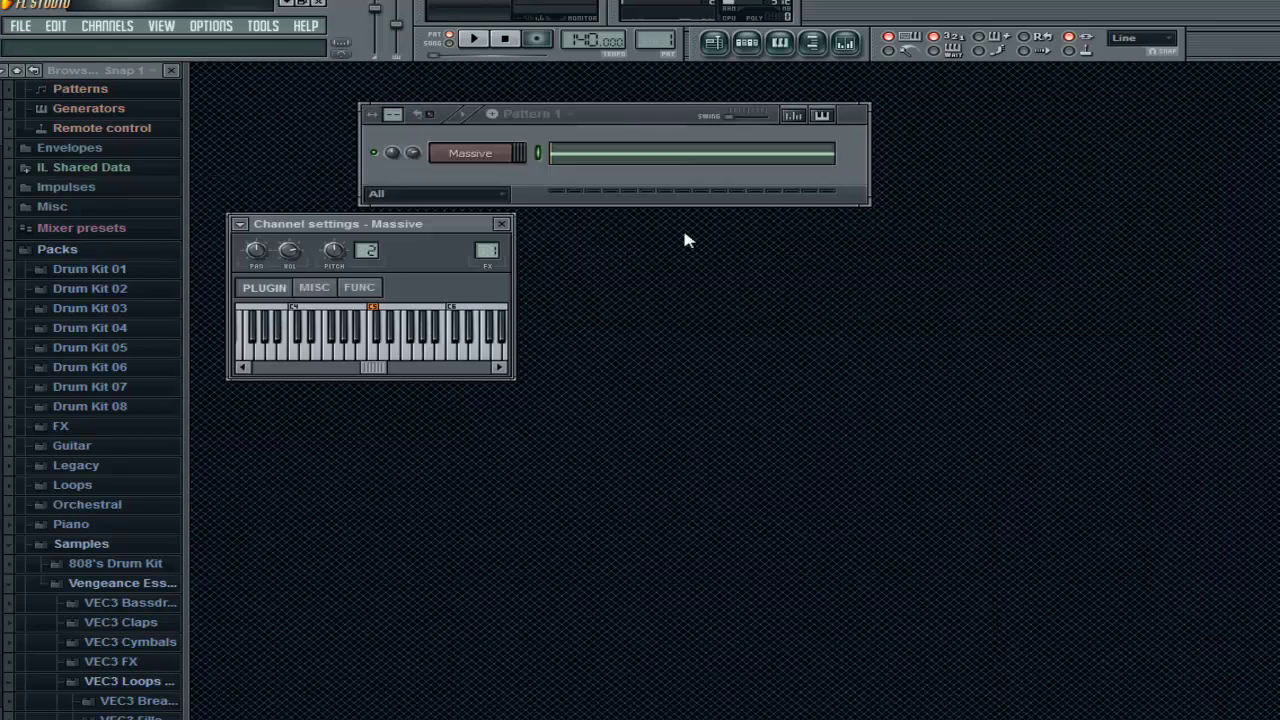
Open the mixer and play the pattern to check Massive's level on Insert 1, and stop playback
key("F9")
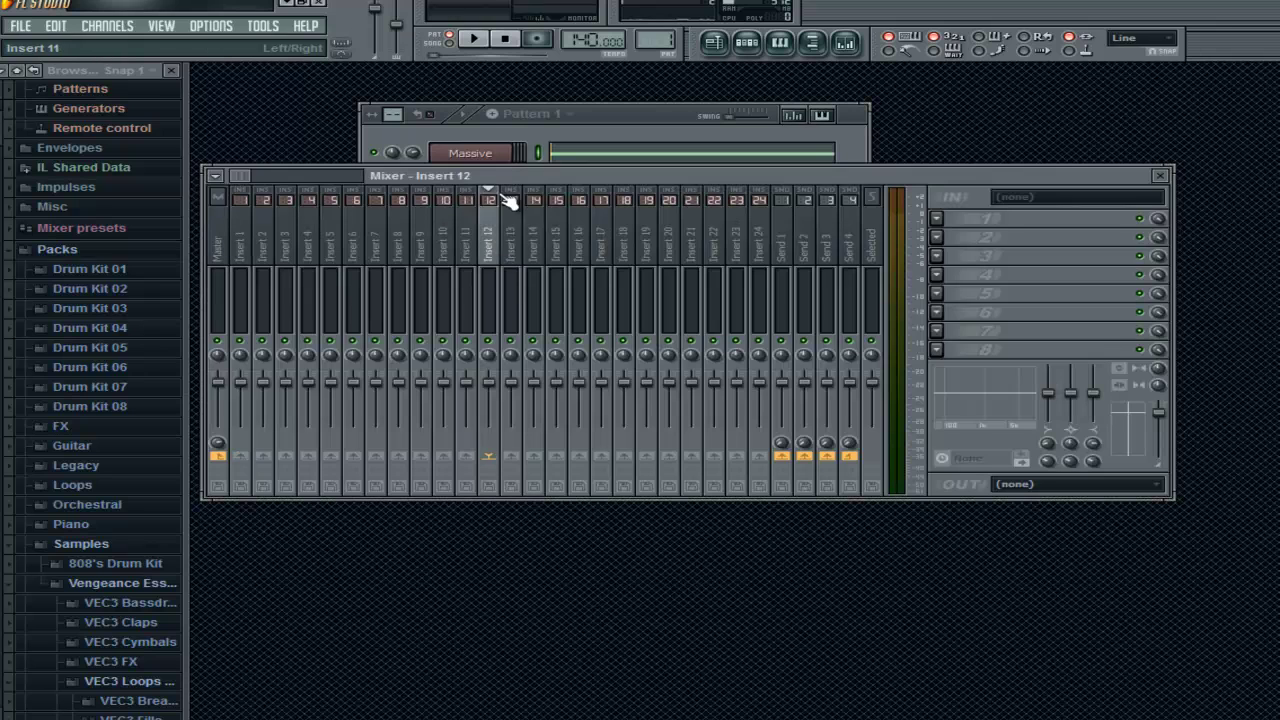
key("space")
left_click_drag(445, 178, 499, 185)
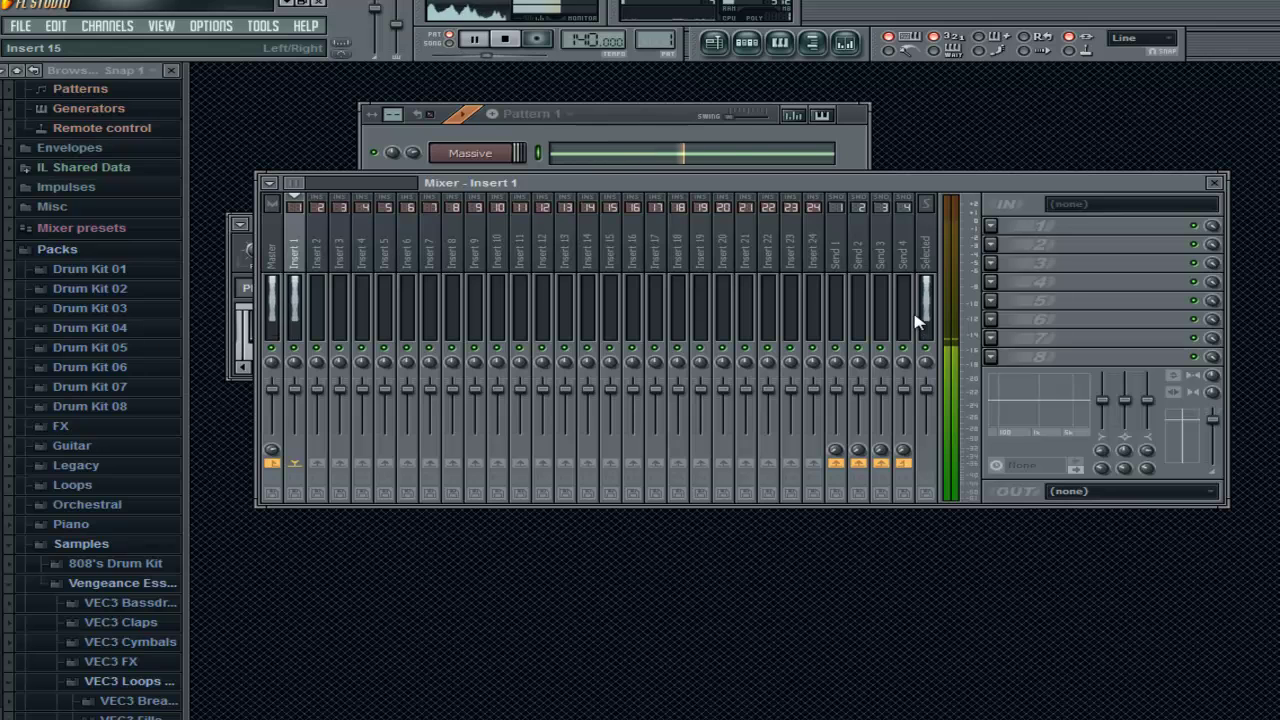
key("space")
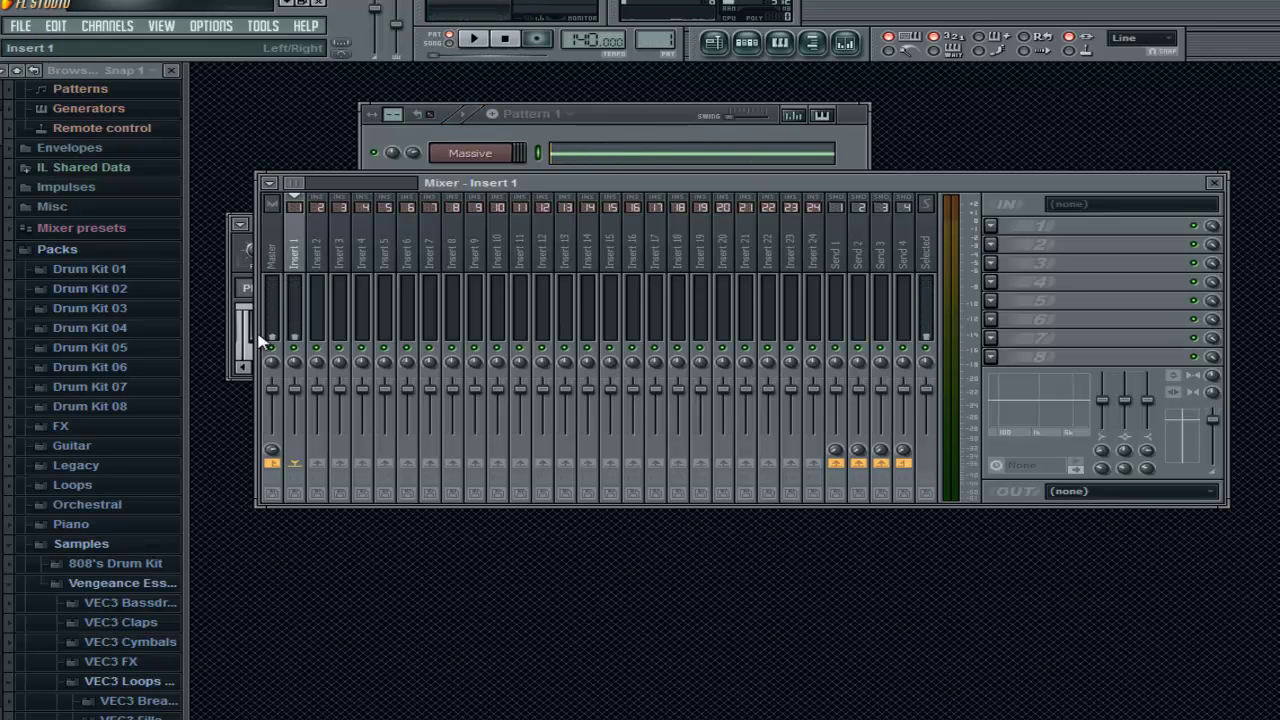
Add Fruity Parametric EQ 2 to Insert 1's first effect slot and, during playback, boost band 2 by about 6.2 dB at 44 Hz
left_click(997, 232)
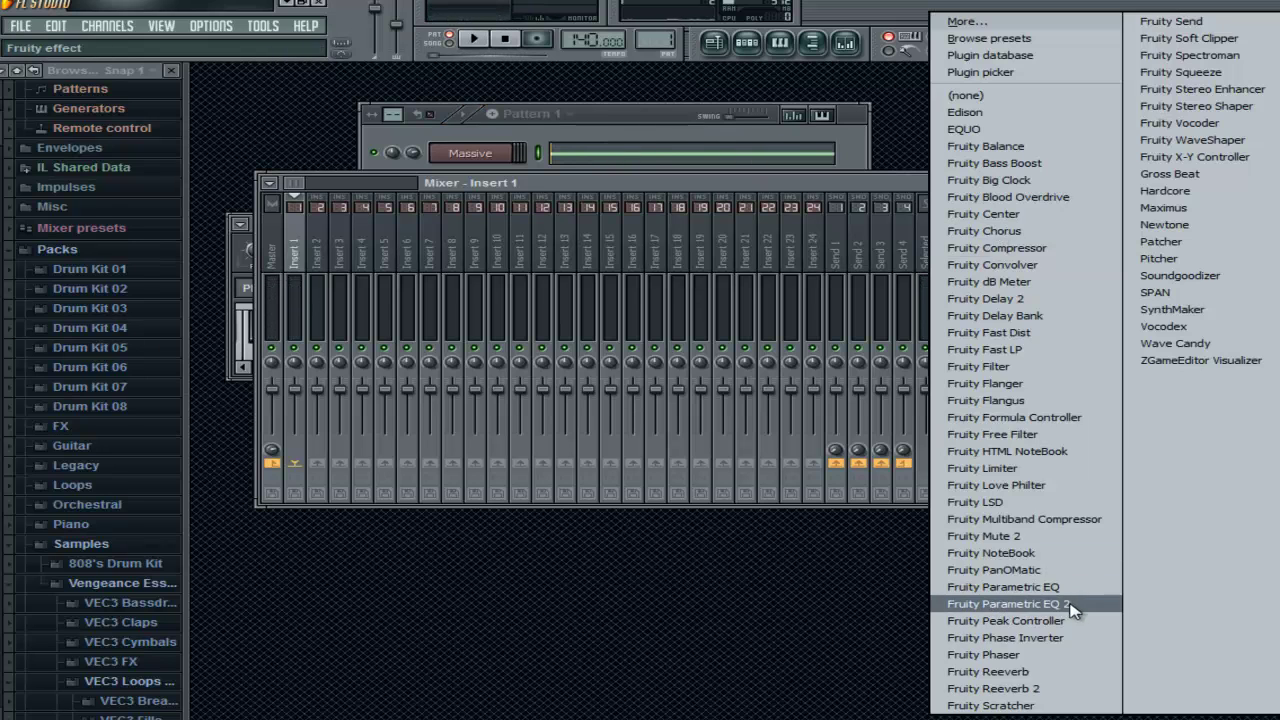
left_click(1008, 603)
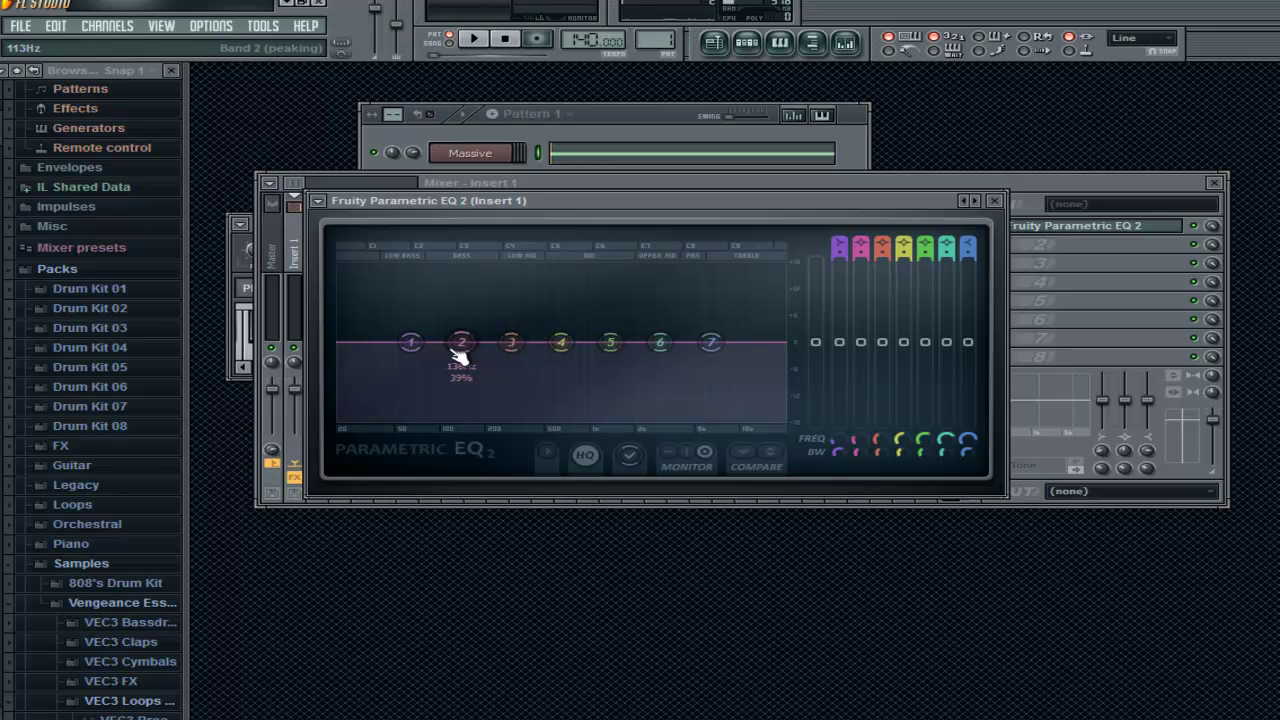
key("space")
left_click_drag(461, 345, 380, 306)
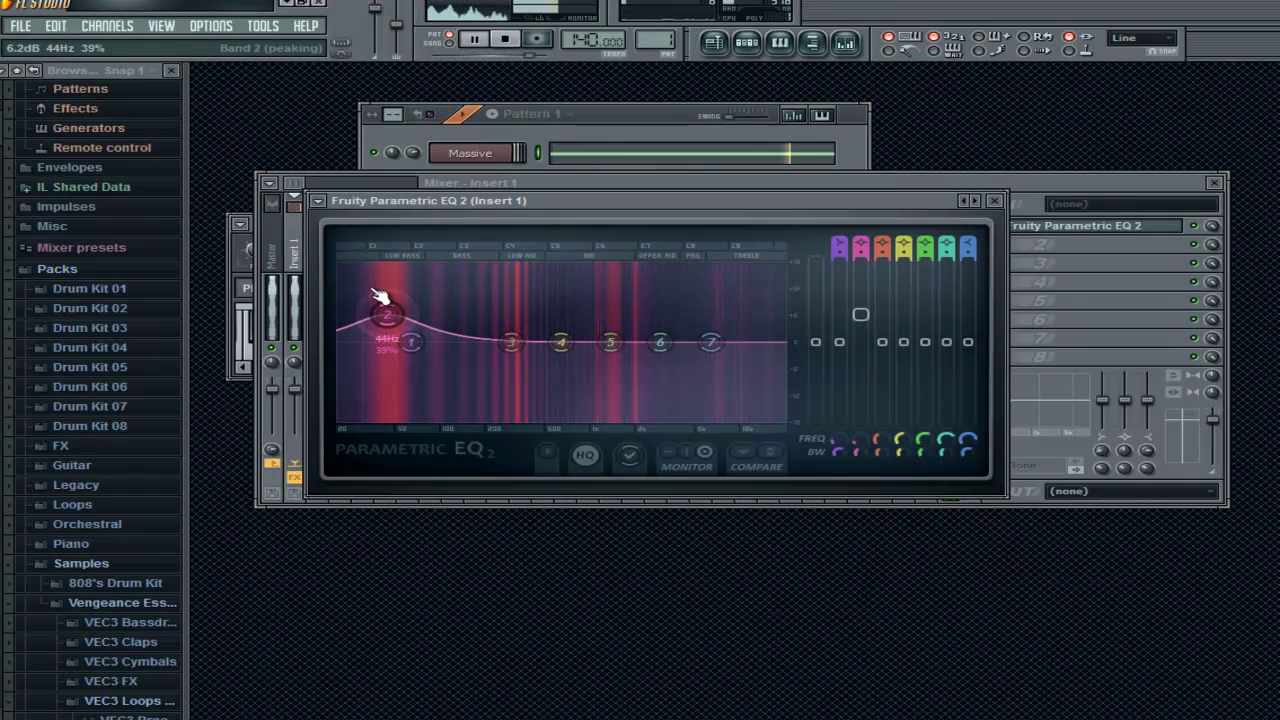
In Massive's piano roll, make F#5 last two bars, fill bar 3 with A5, and add G#5 at bar 4
left_click(682, 156)
left_click(682, 308)
left_click_drag(620, 109, 655, 109)
right_click(783, 308)
left_click_drag(676, 366, 1110, 367)
left_click(1116, 307)
scroll(823, 160, "right", 6)
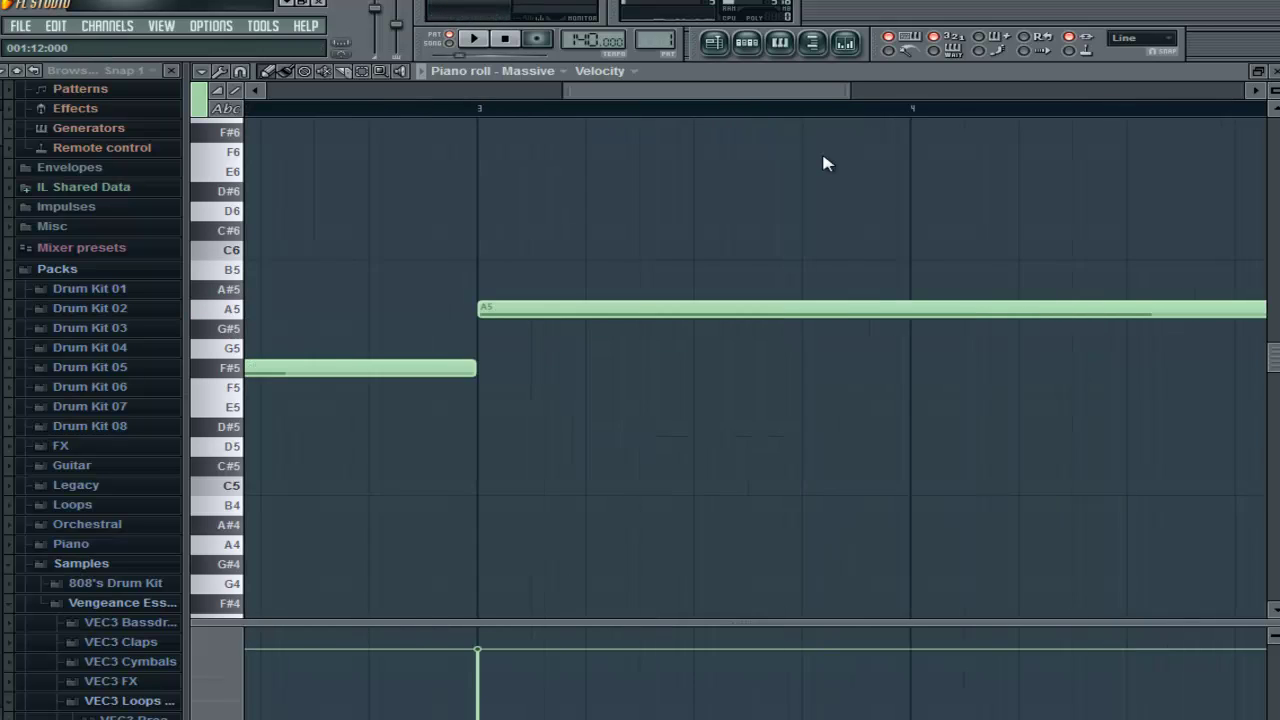
left_click_drag(846, 307, 417, 329)
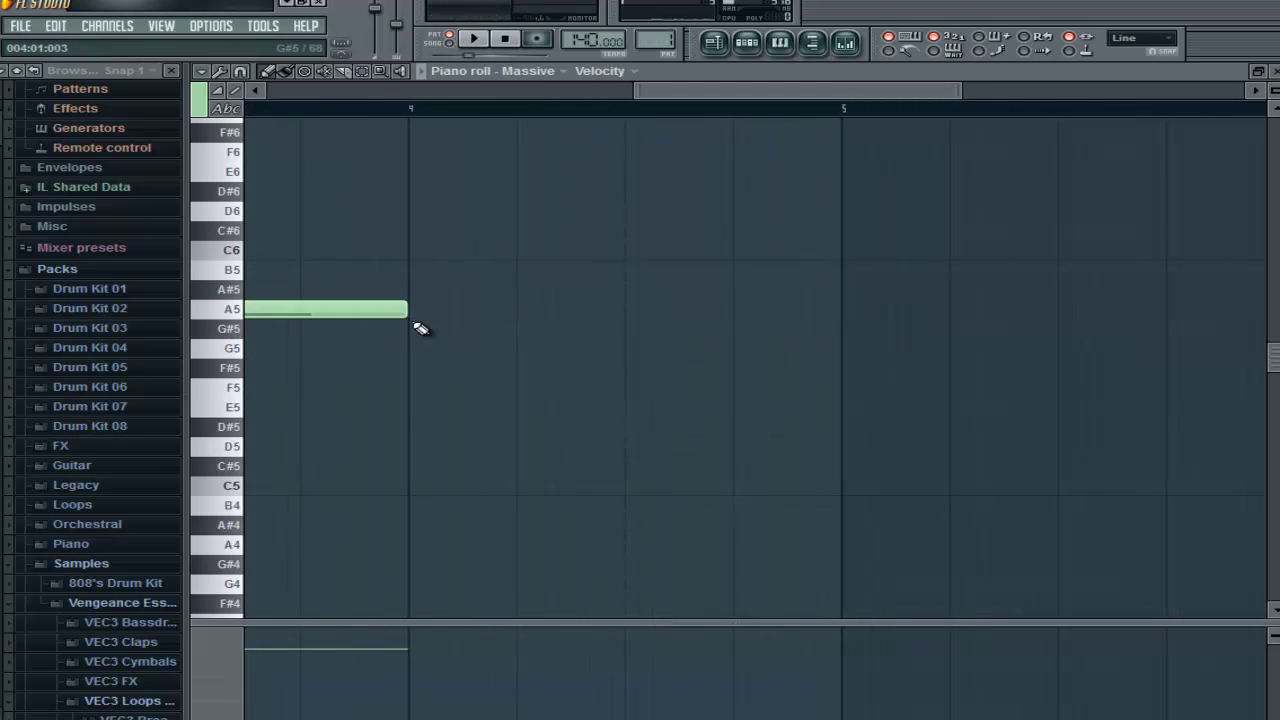
left_click(417, 329)
scroll(543, 100, "left", 6)
Play the edited note pattern, leave the piano roll, reopen Massive, and stop playback
left_click(474, 39)
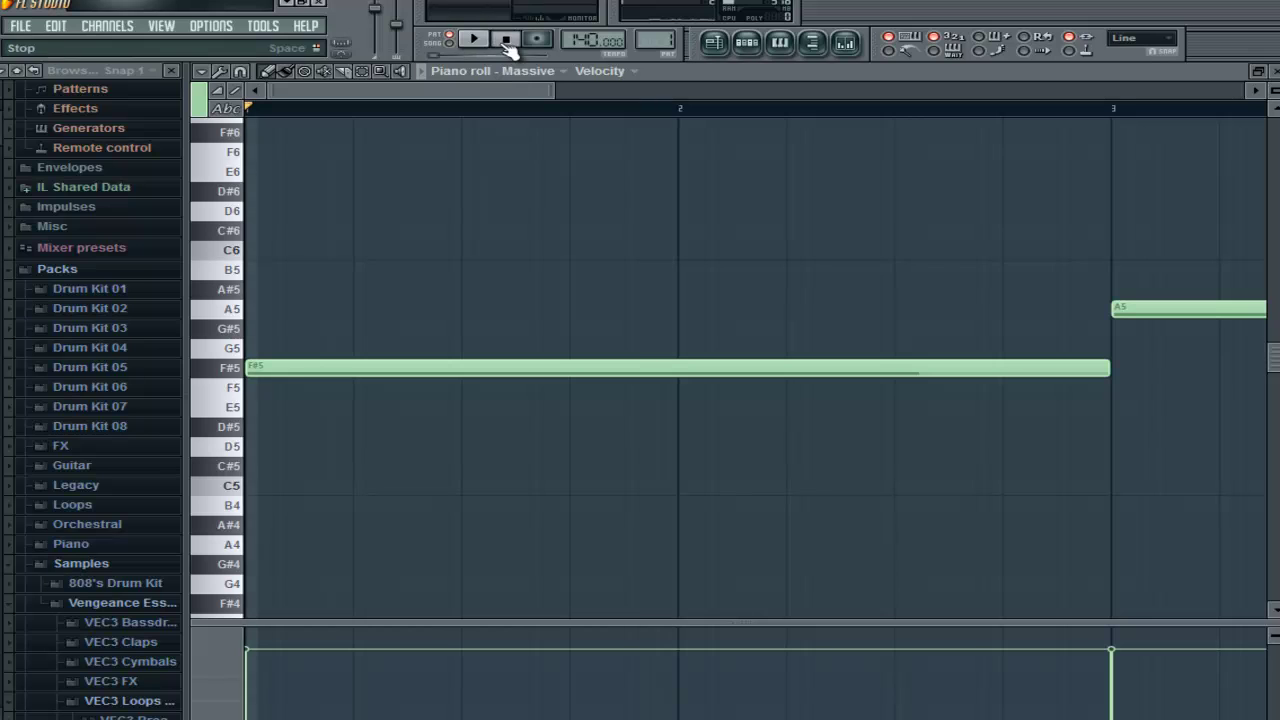
key("Escape")
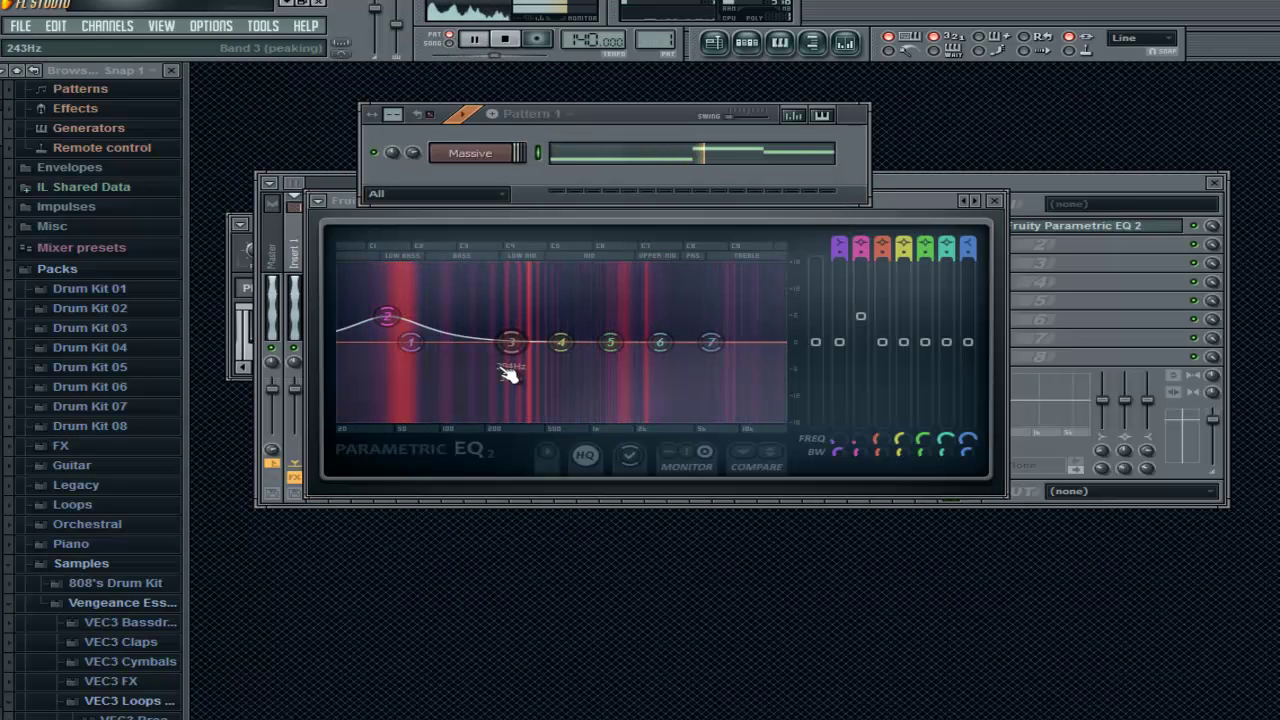
left_click(485, 155)
key("space")
Shift the phase of LFO 5's lower sine curve to match the upper curve, and play the pattern briefly
left_click_drag(730, 514, 740, 516)
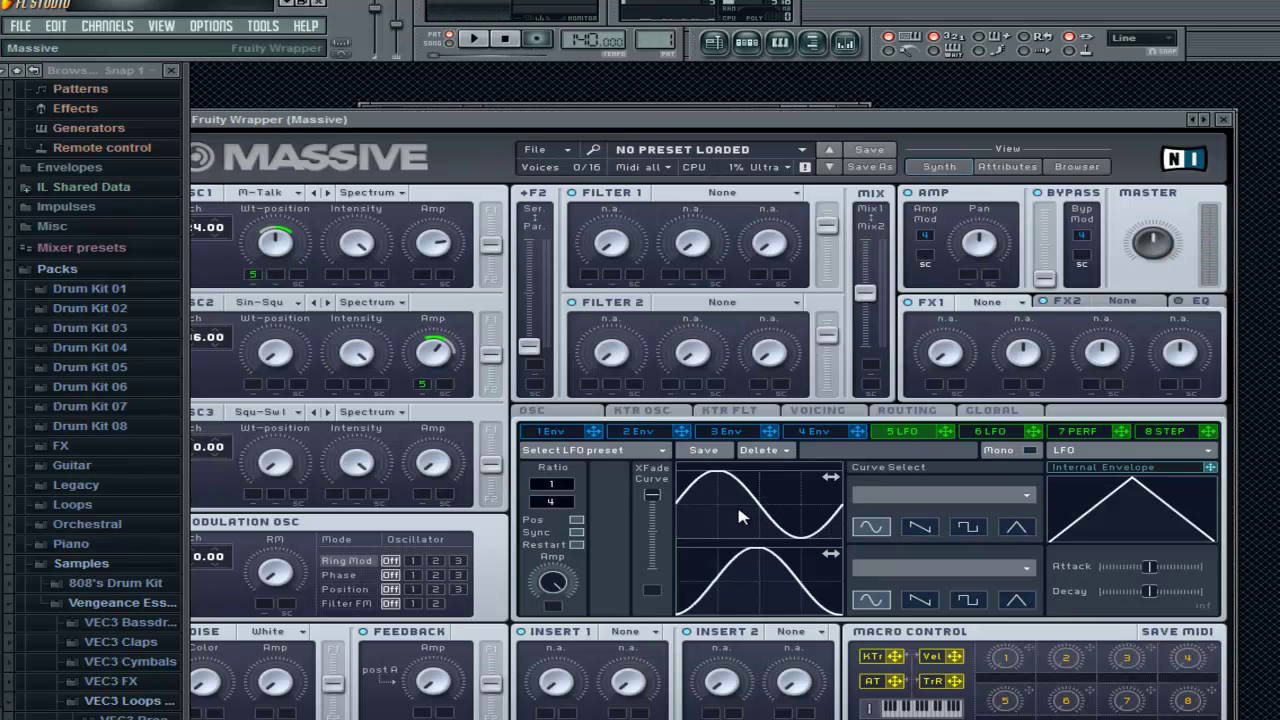
left_click_drag(748, 593, 713, 580)
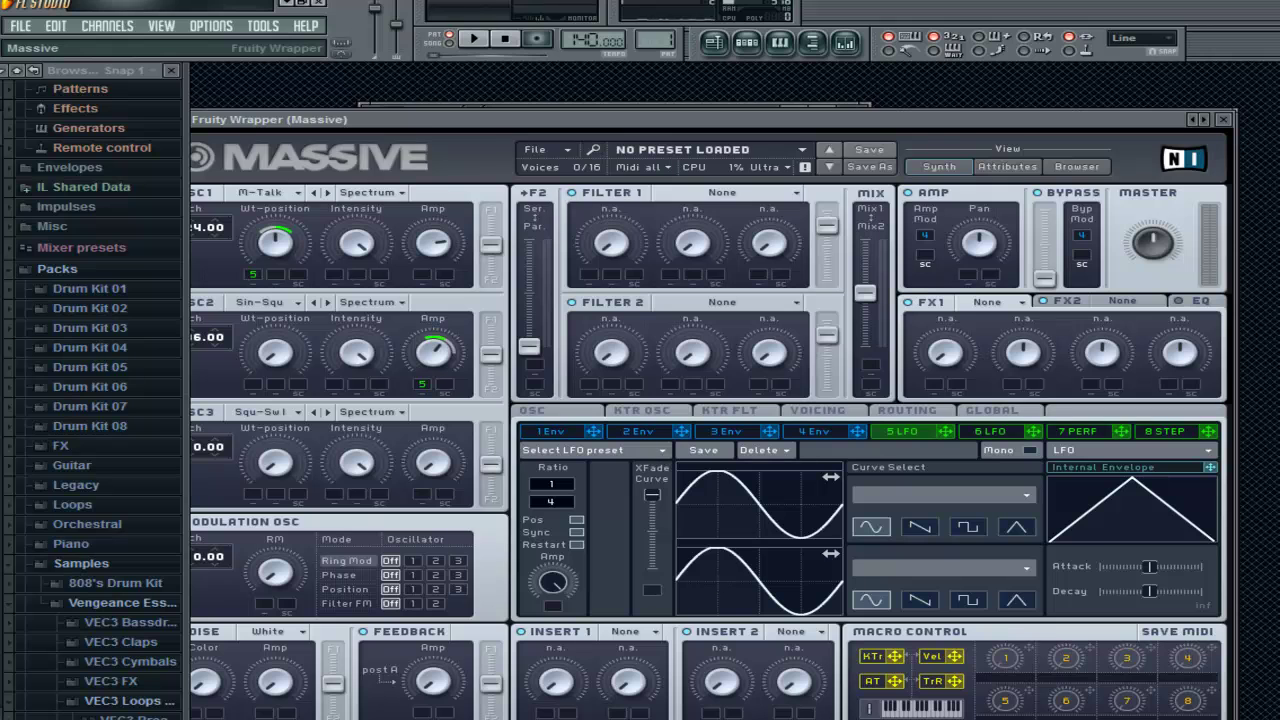
key("F6")
key("space")
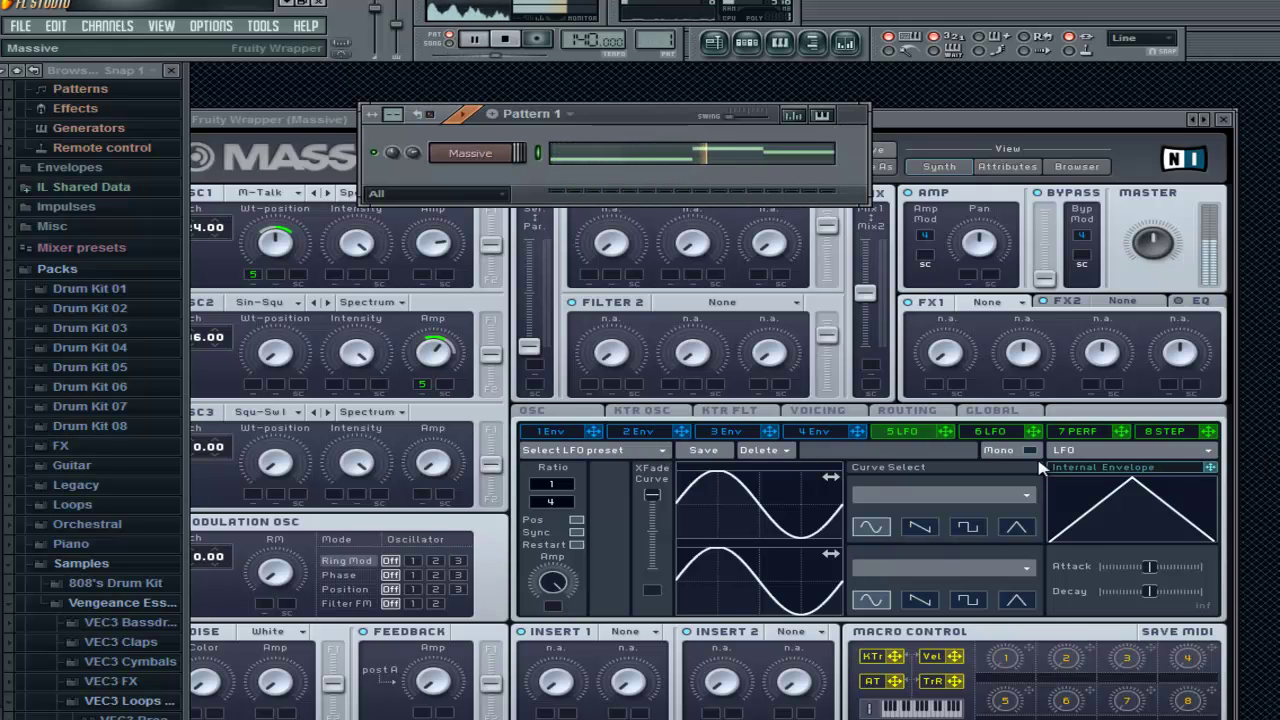
key("space")
key("F6")
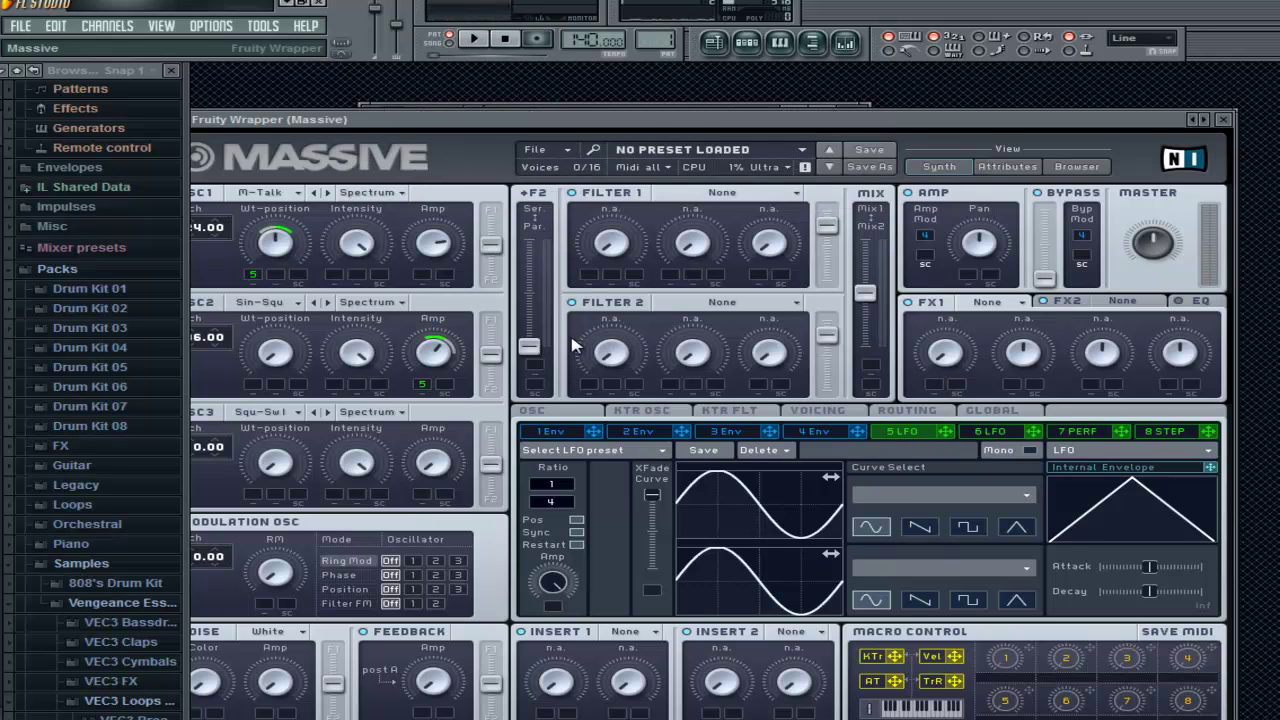
Review the notes in Massive's piano roll, close it, and reposition Massive's window
left_click_drag(695, 120, 767, 115)
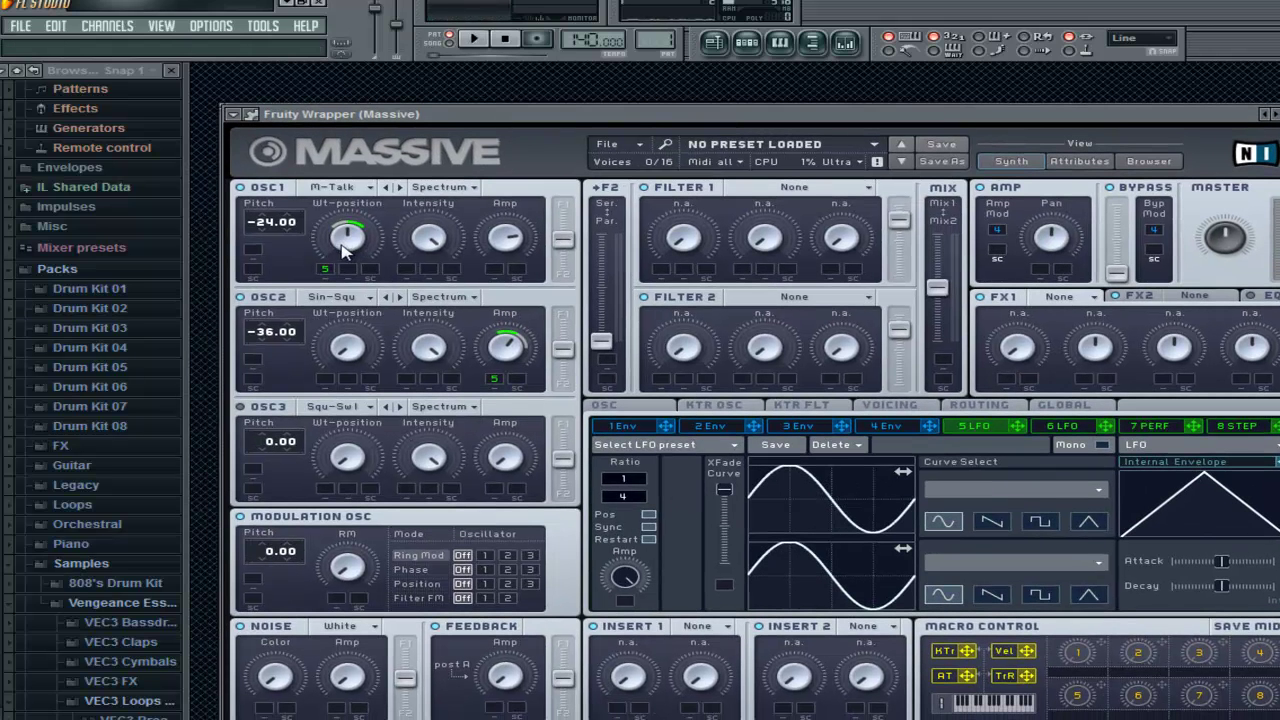
key("F6")
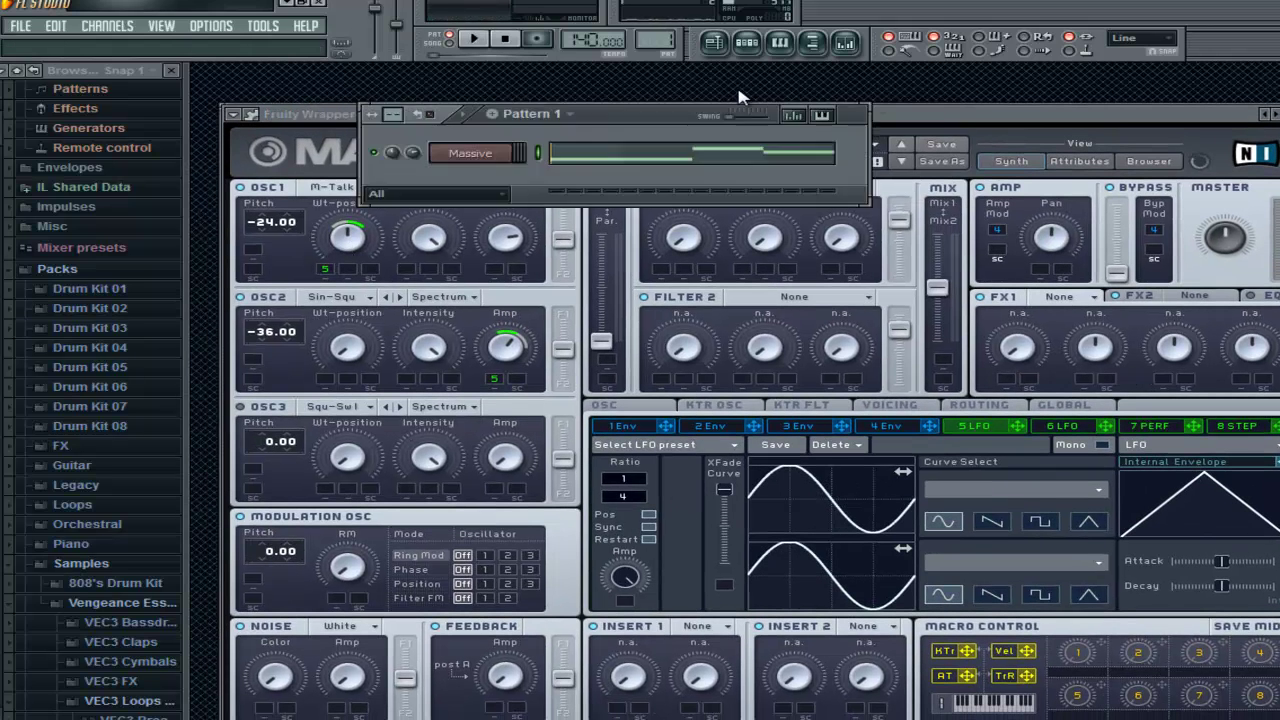
left_click(690, 166)
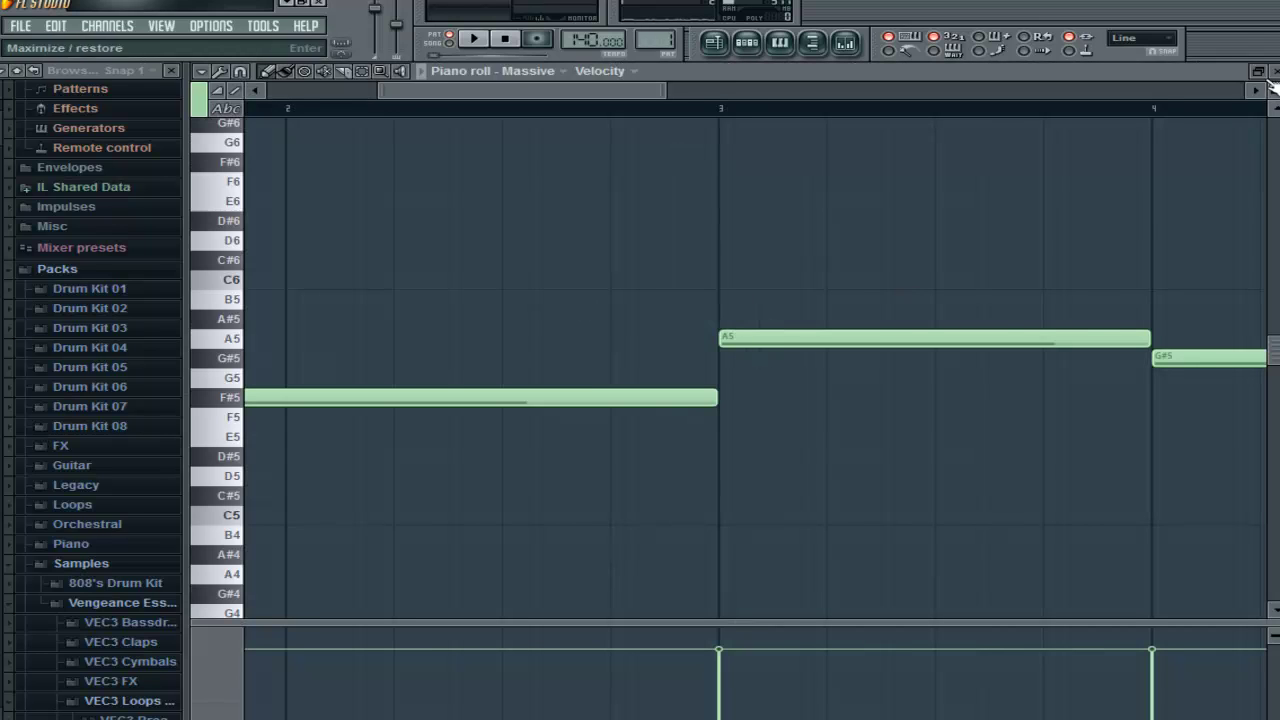
key("F7")
left_click_drag(1005, 123, 957, 101)
Switch modulator 5 from LFO to Performer and load the rounded-peak curve into all 16 steps of both rows
left_click(1108, 429)
left_click(1104, 433)
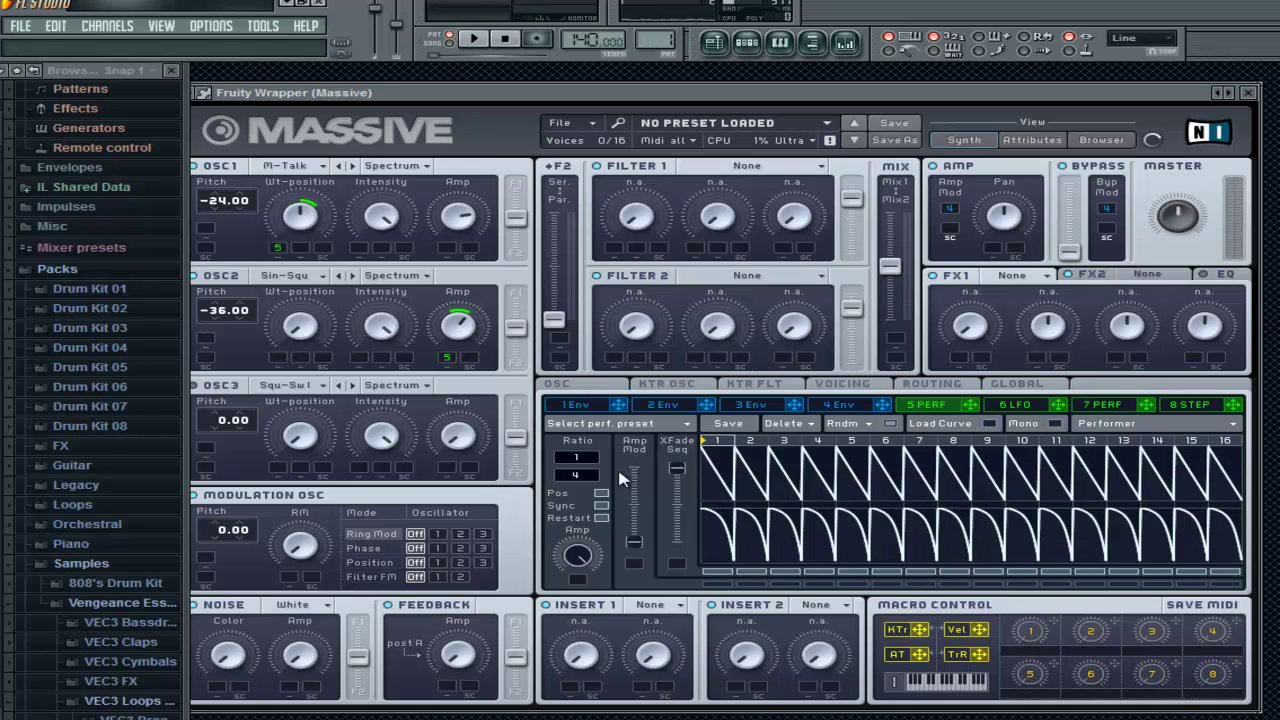
left_click(935, 426)
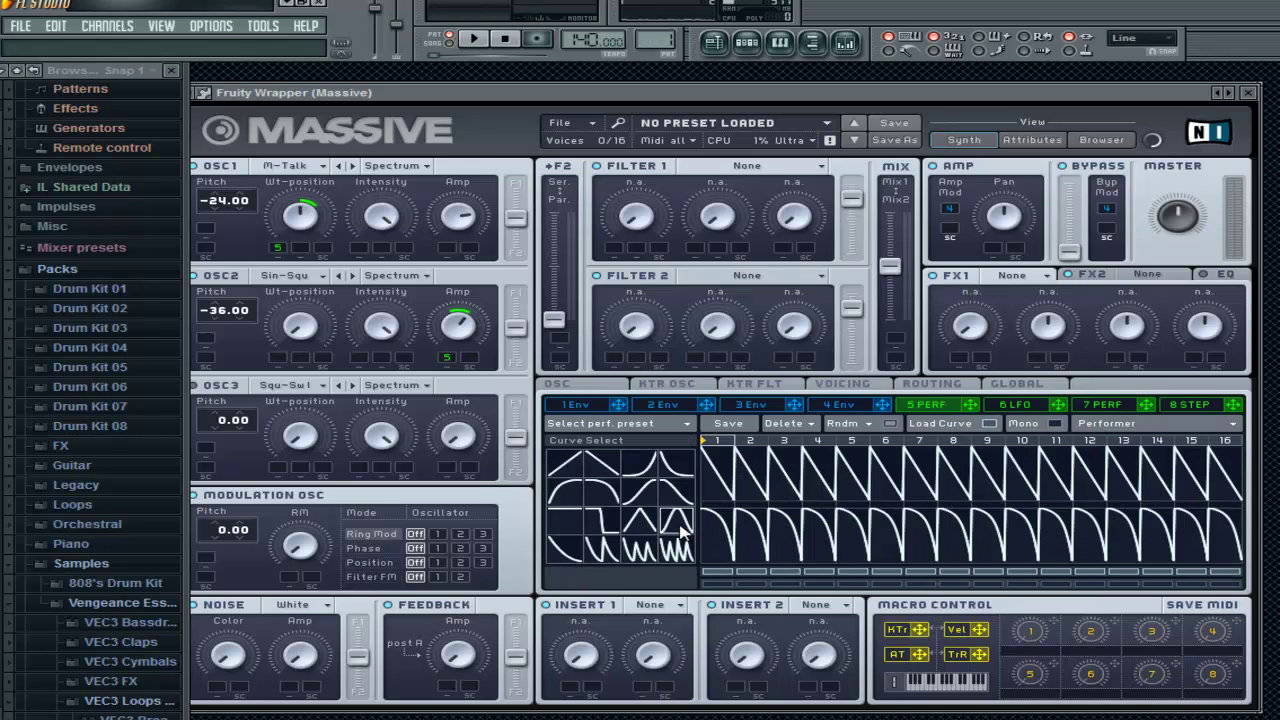
mouse_move(709, 460)
left_mouse_down()
mouse_move(766, 345)
mouse_move(1235, 460)
left_mouse_up()
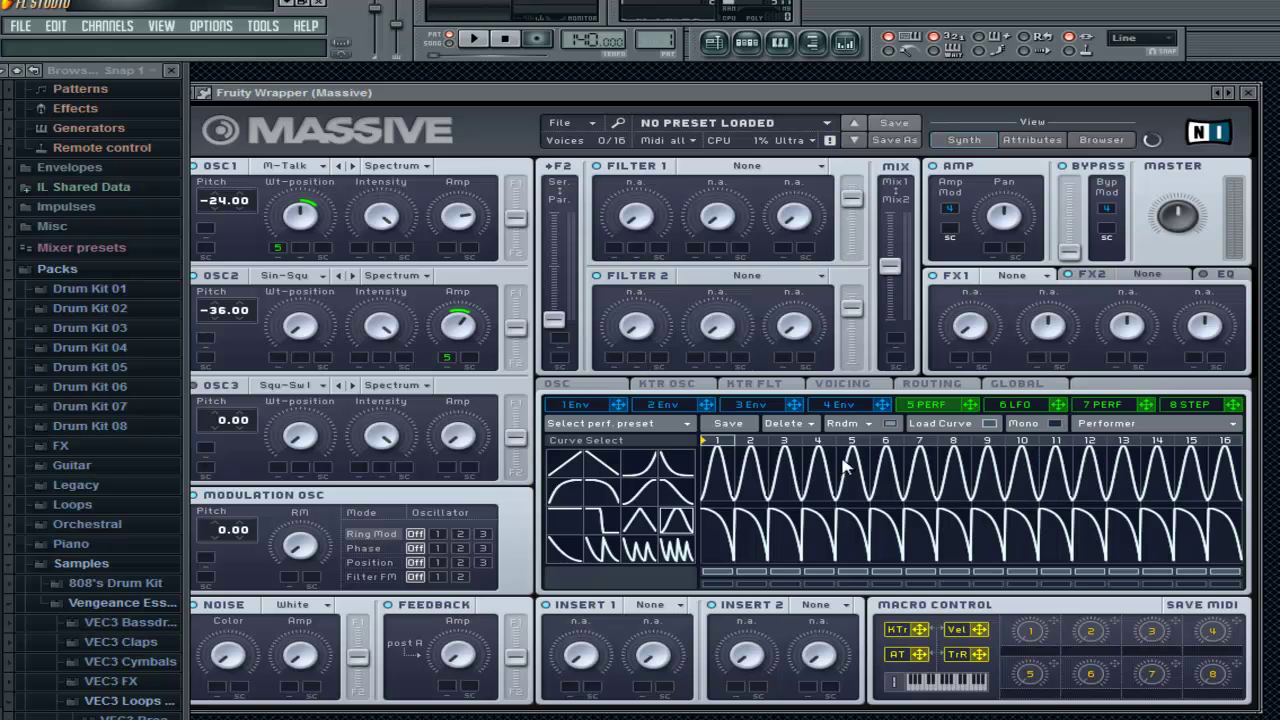
left_click_drag(715, 517, 1240, 530)
left_click(936, 425)
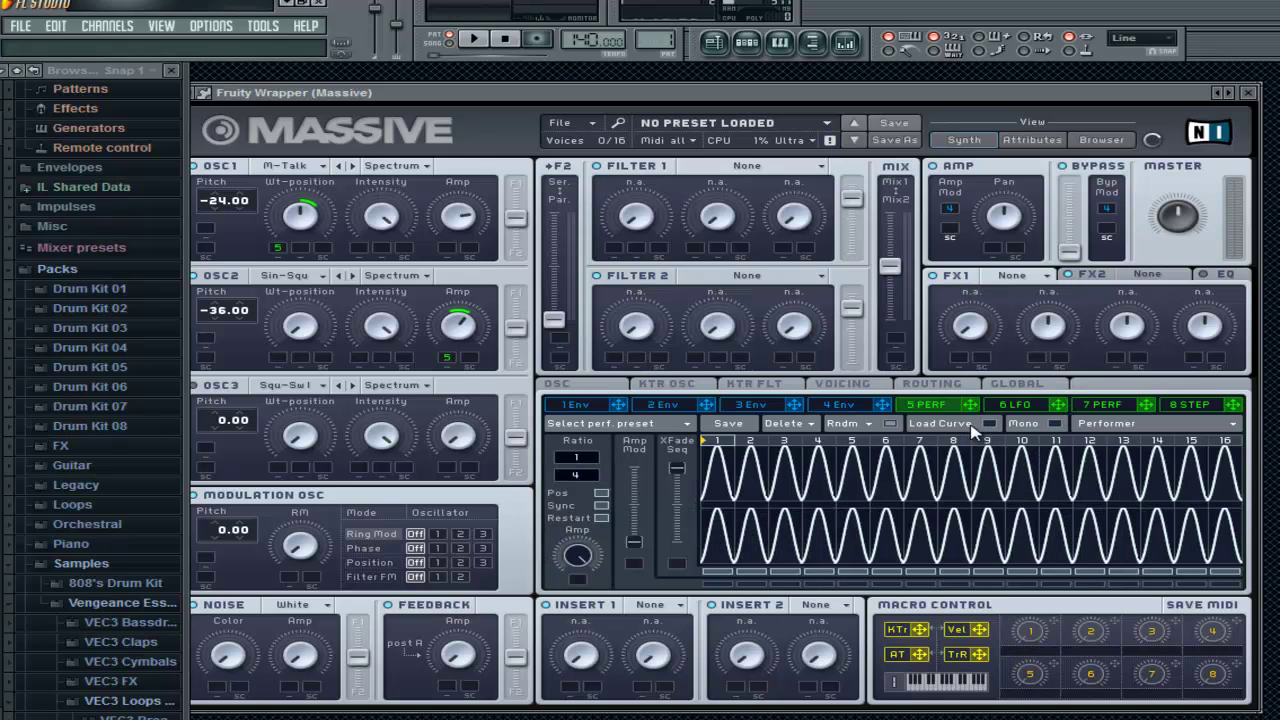
Try the repeated-spike curve across both Performer rows, then restore the rounded-peak curve in every step
left_click(940, 424)
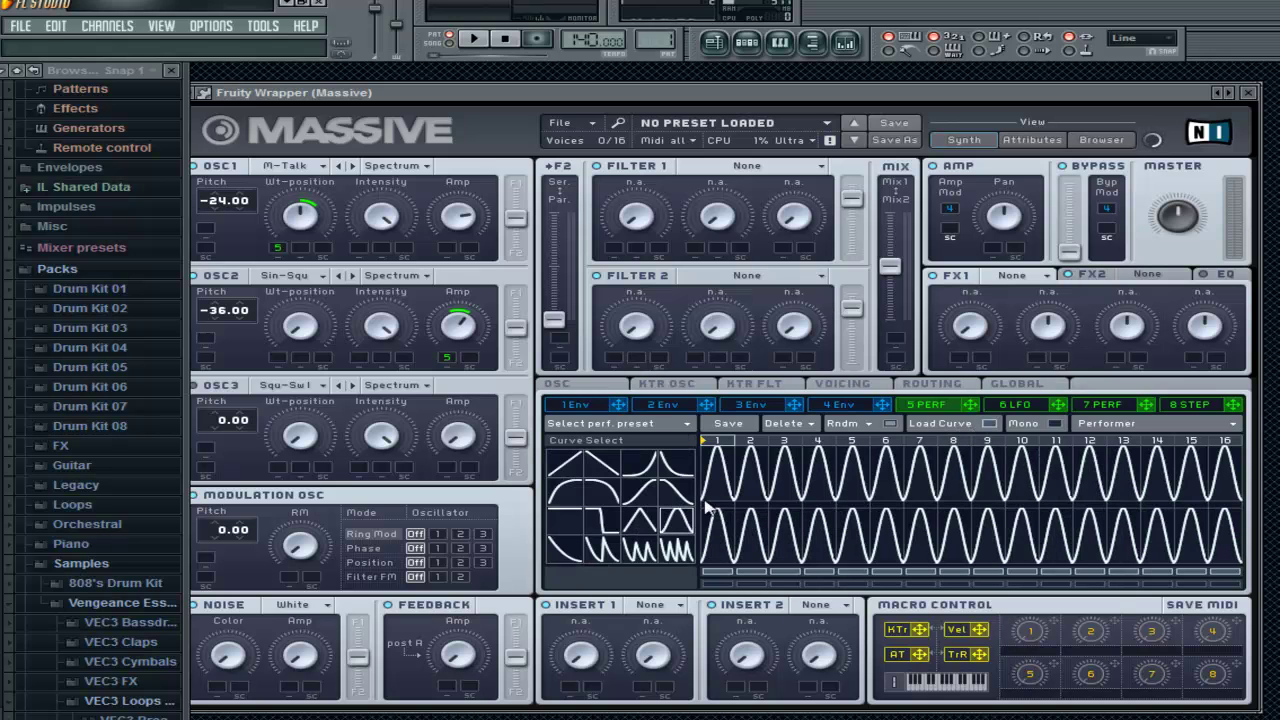
left_click(641, 553)
left_click_drag(712, 470, 1240, 470)
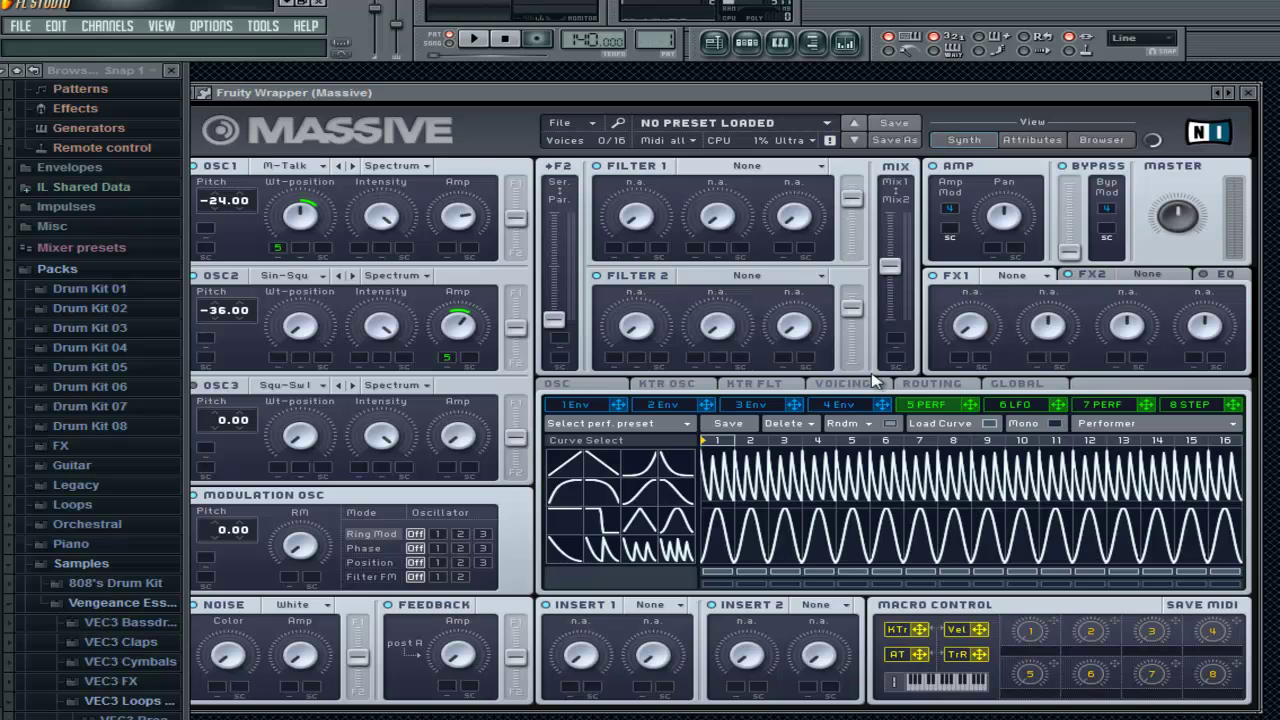
left_click_drag(735, 537, 1240, 545)
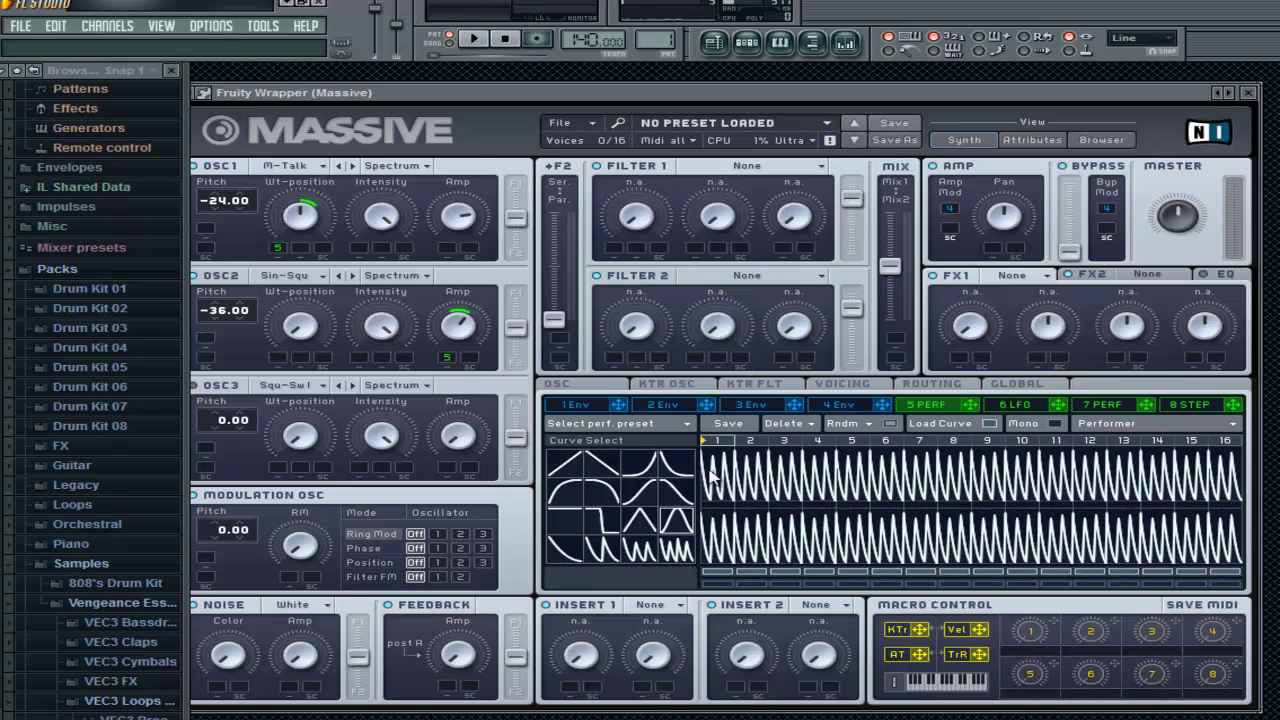
left_click_drag(712, 478, 1238, 470)
left_click_drag(705, 537, 1238, 540)
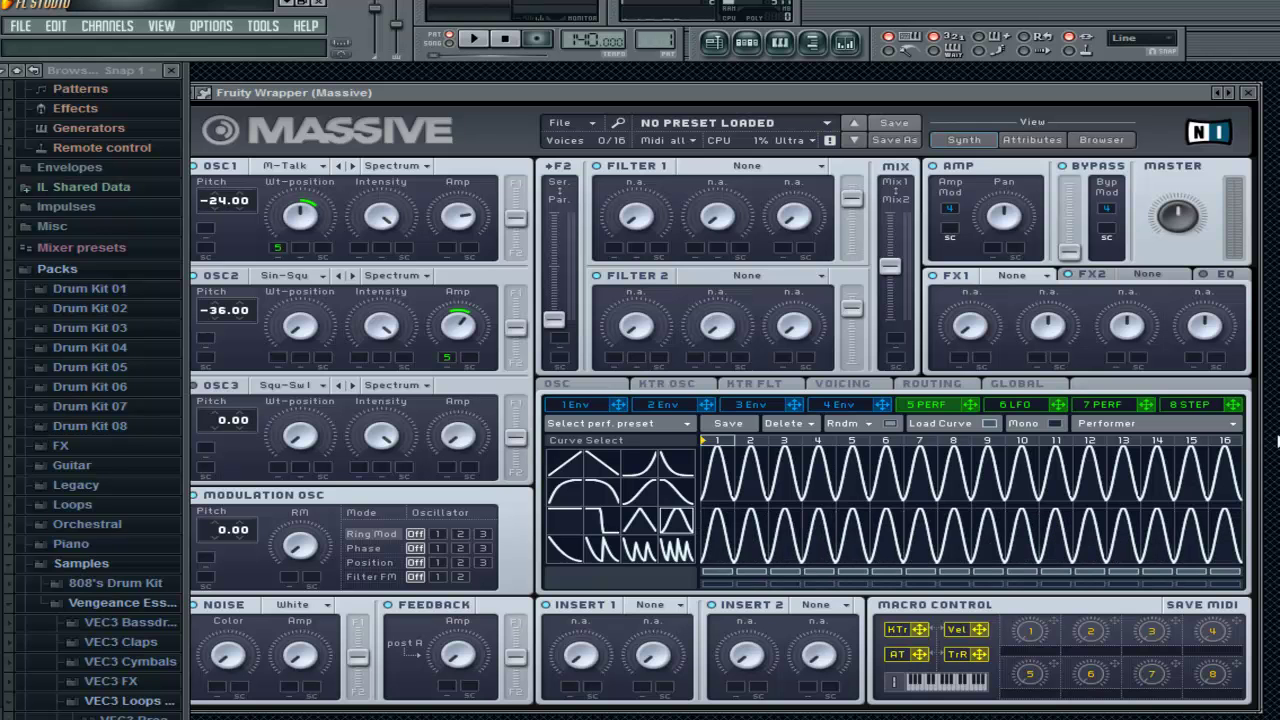
Start pattern playback with the Performer modulation and switch Performer 5 from curve selection to its ratio settings
left_click_drag(910, 98, 930, 92)
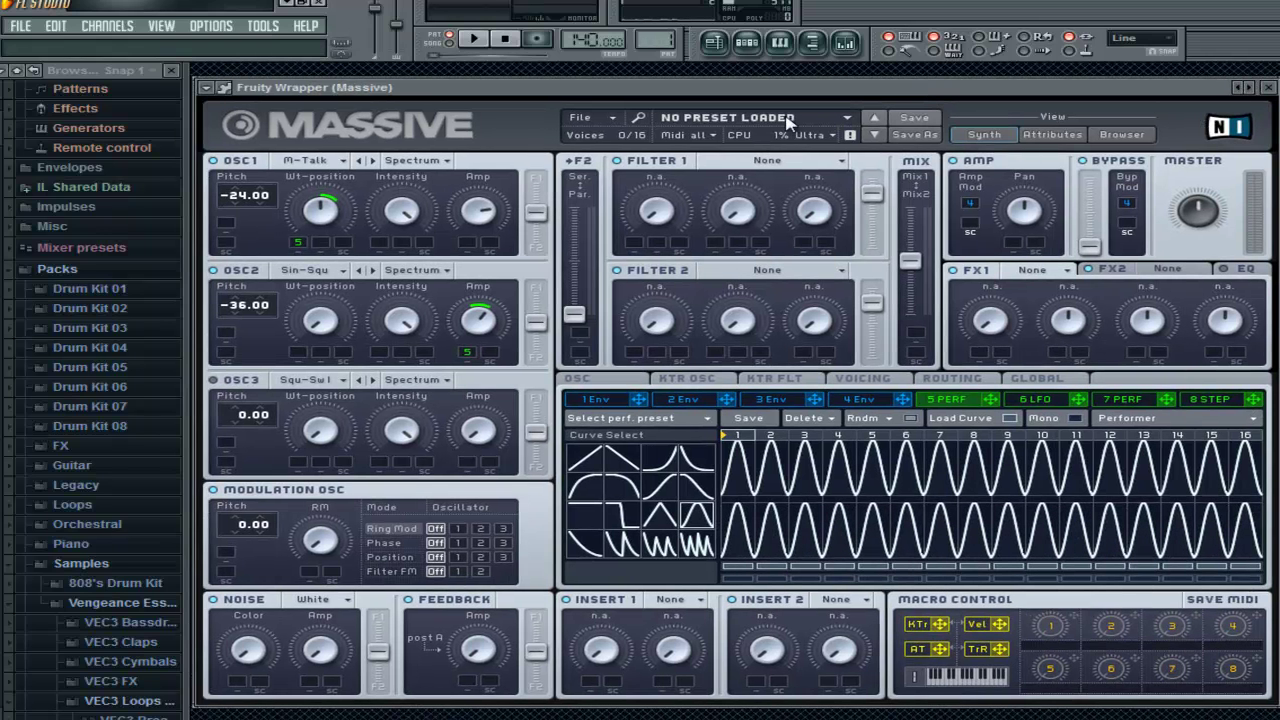
key("F6")
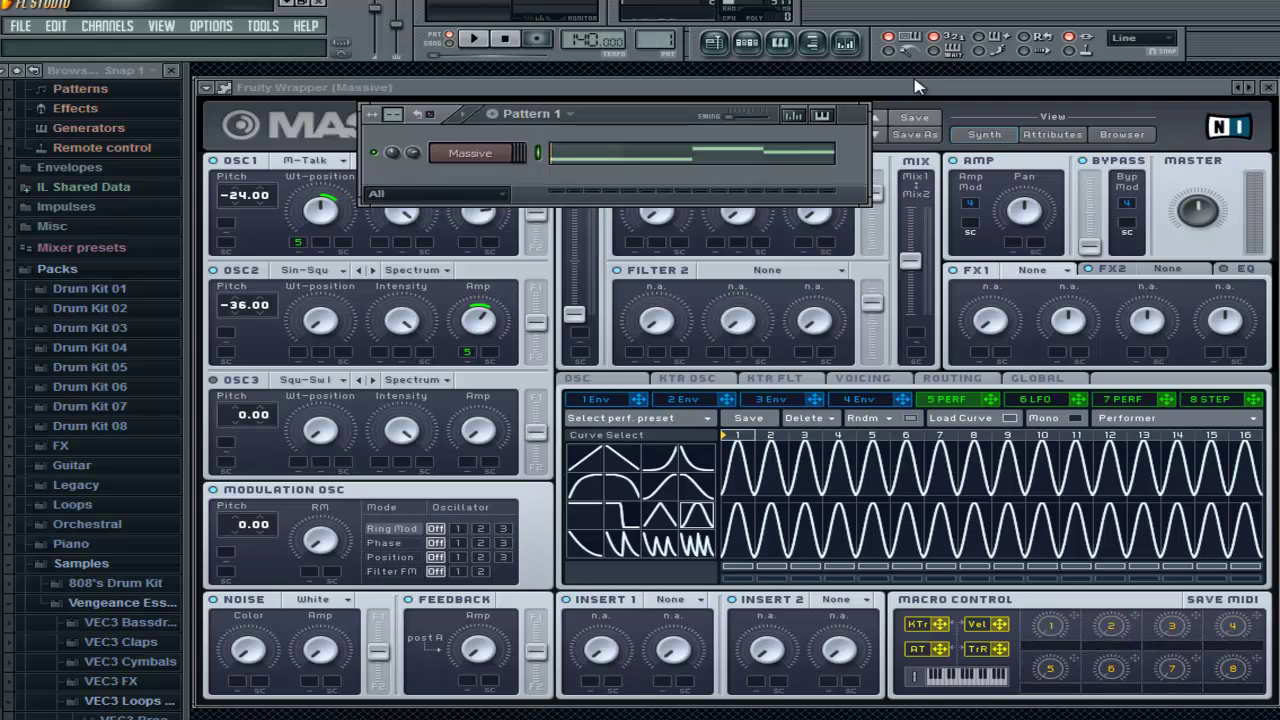
left_click(916, 87)
key("space")
left_click(965, 420)
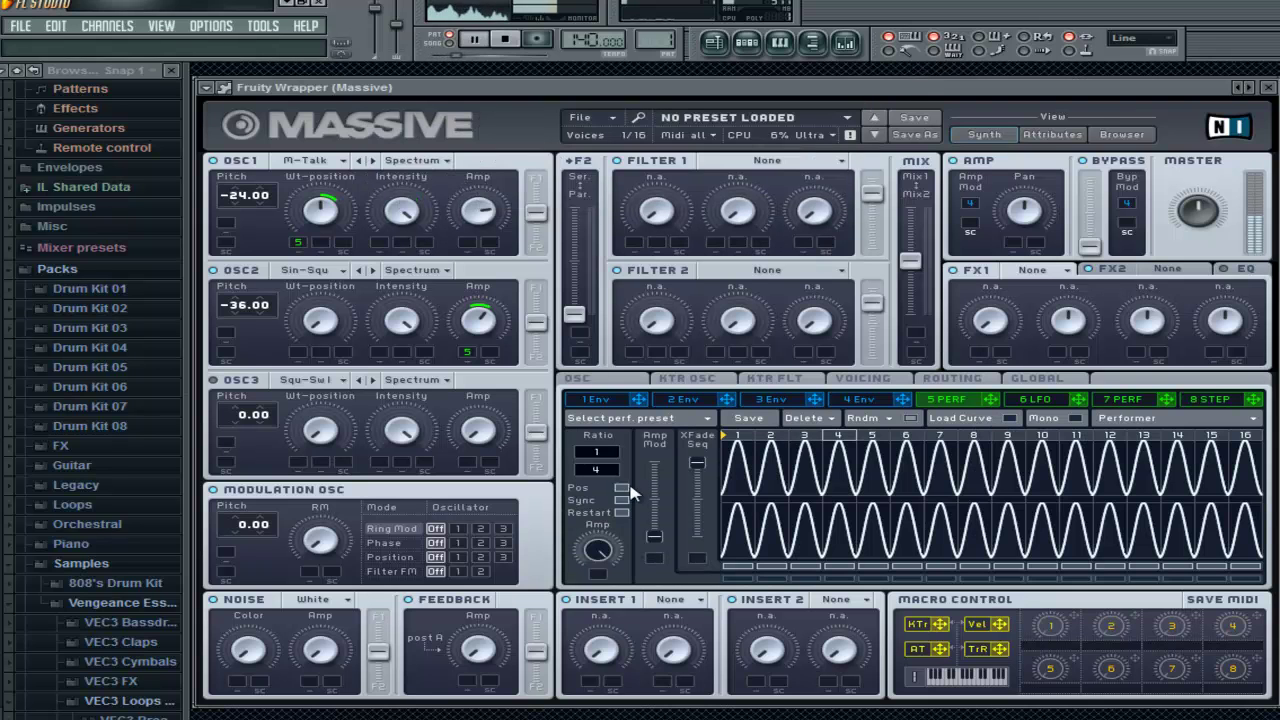
Set oscillator 1's Wt-position to about 0.33 and oscillator 2's Amp to about 0.76, adjust their modulator 5 ranges, and stop playback
left_click_drag(305, 255, 305, 237)
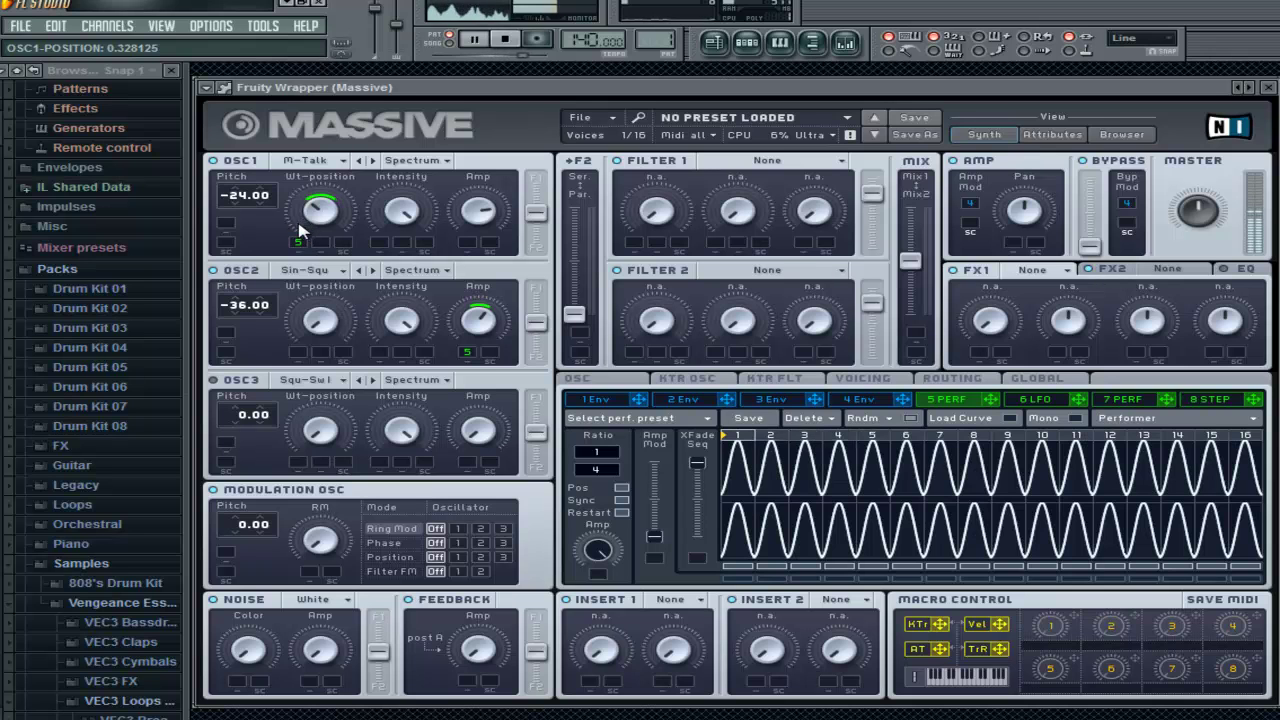
left_click_drag(468, 354, 465, 317)
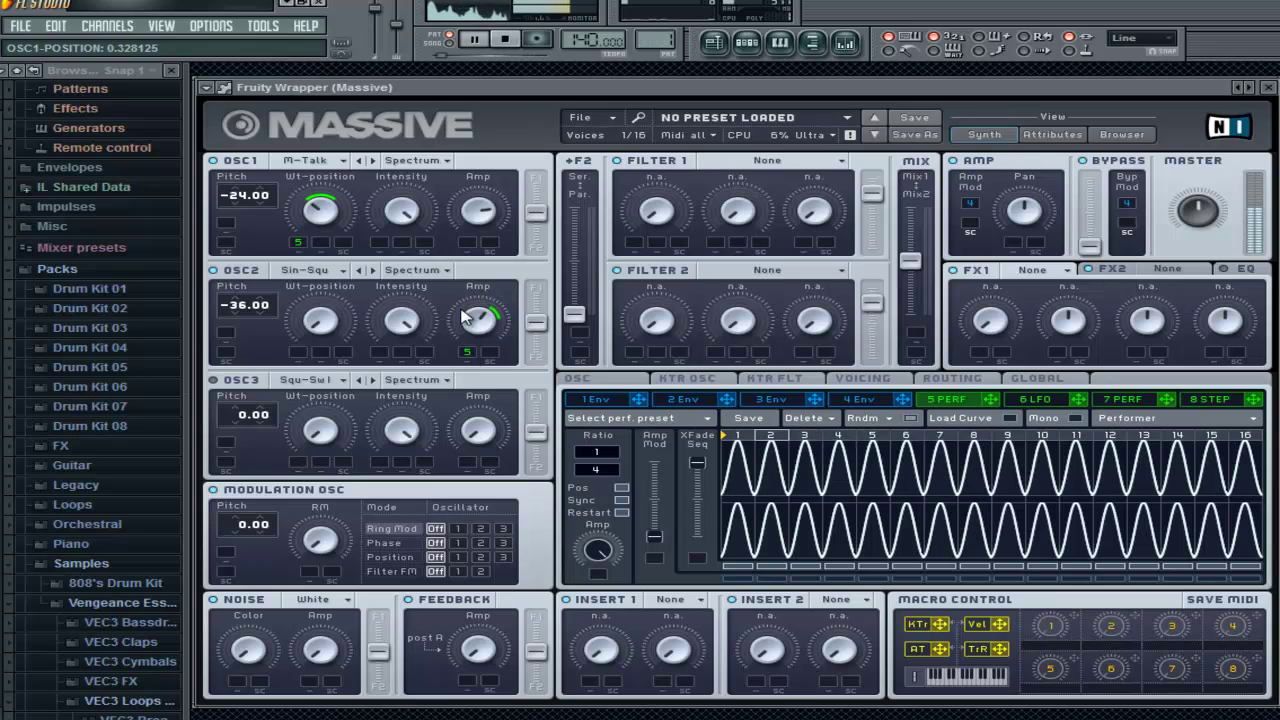
left_click_drag(467, 352, 471, 414)
left_click_drag(471, 311, 466, 300)
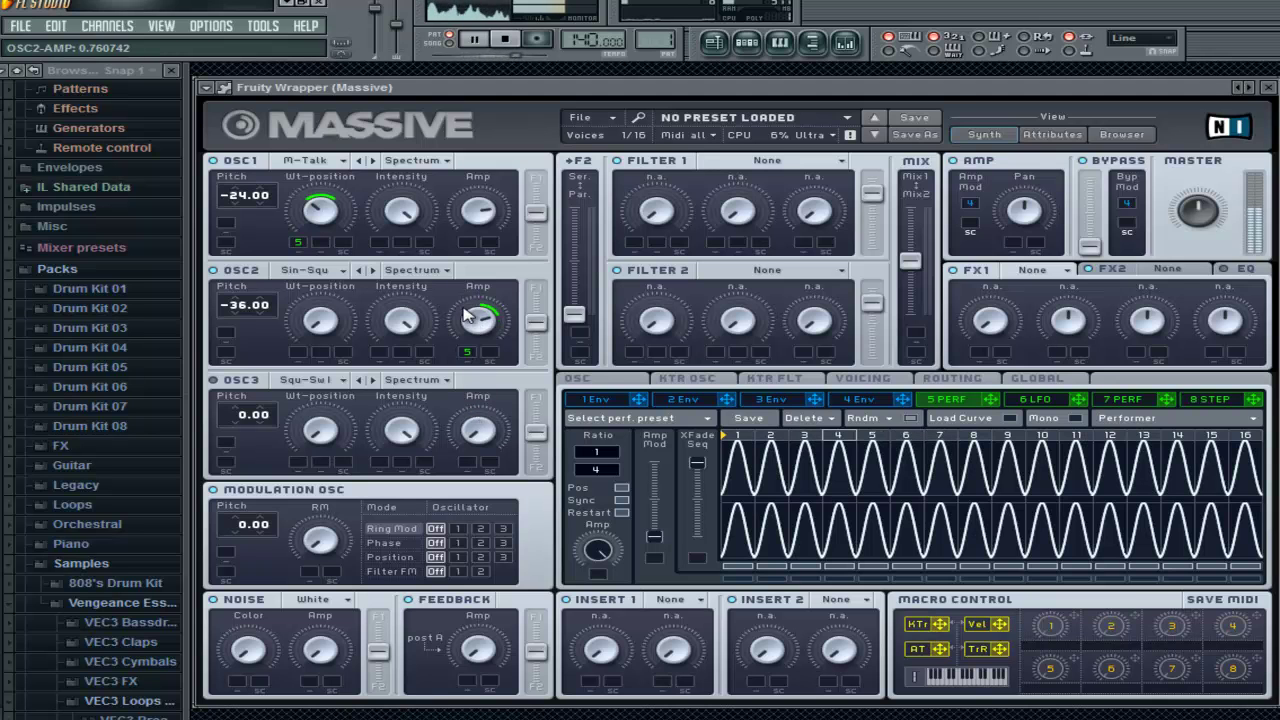
left_click(746, 42)
key("space")
Load the steep concave decay curve into all 16 steps of both Performer rows and start playing the pattern
left_click_drag(937, 98, 928, 107)
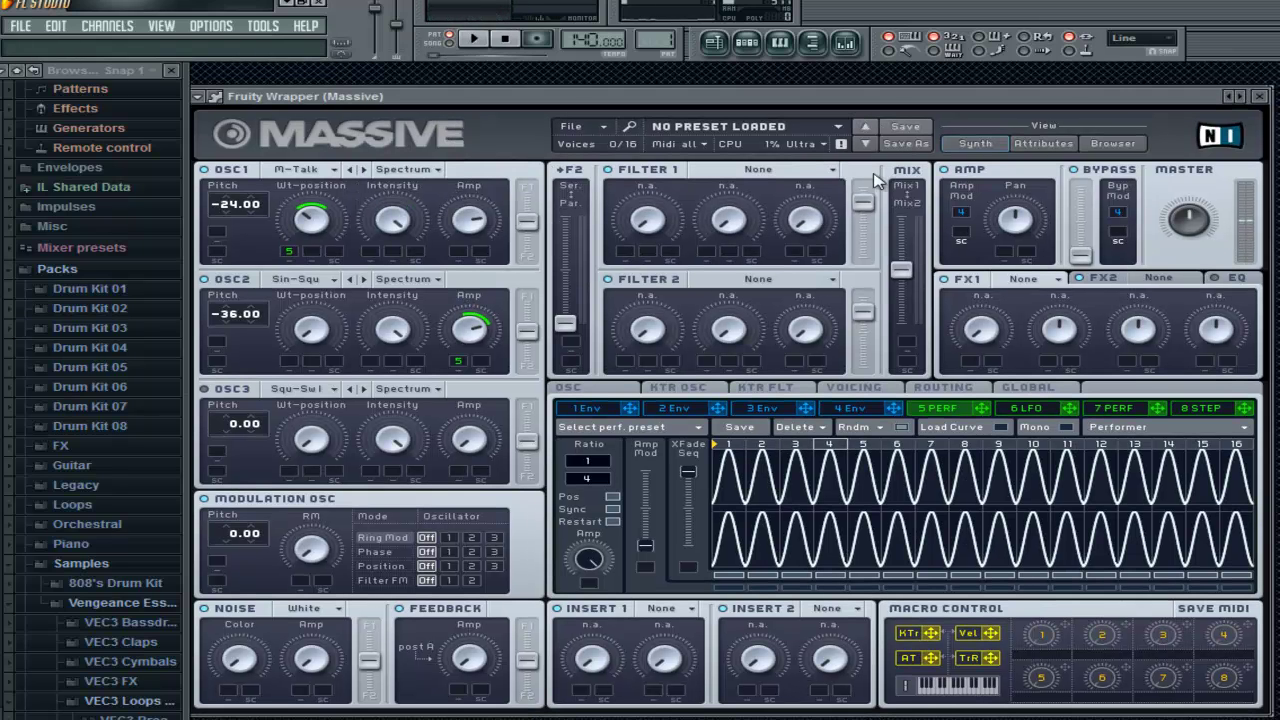
left_click(952, 429)
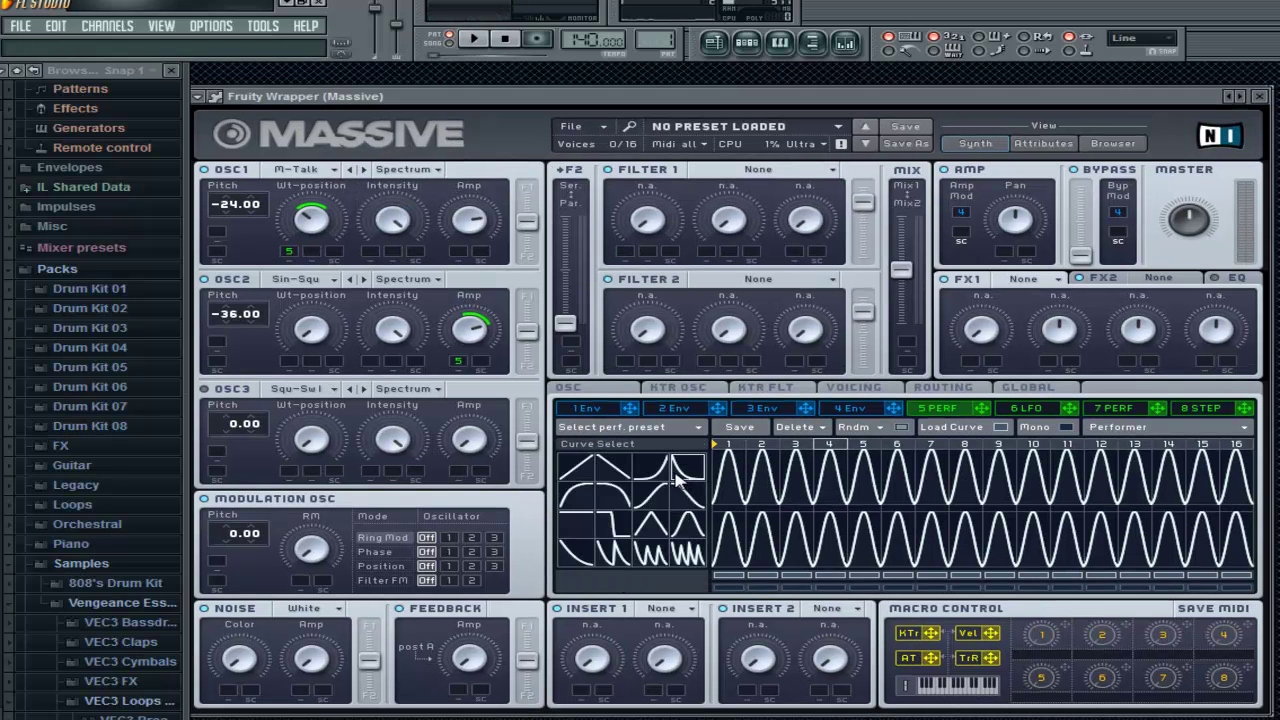
mouse_move(717, 458)
left_mouse_down()
mouse_move(1185, 169)
mouse_move(1250, 200)
left_mouse_up()
mouse_move(739, 518)
left_mouse_down()
mouse_move(754, 470)
mouse_move(1269, 226)
left_mouse_up()
key("space")
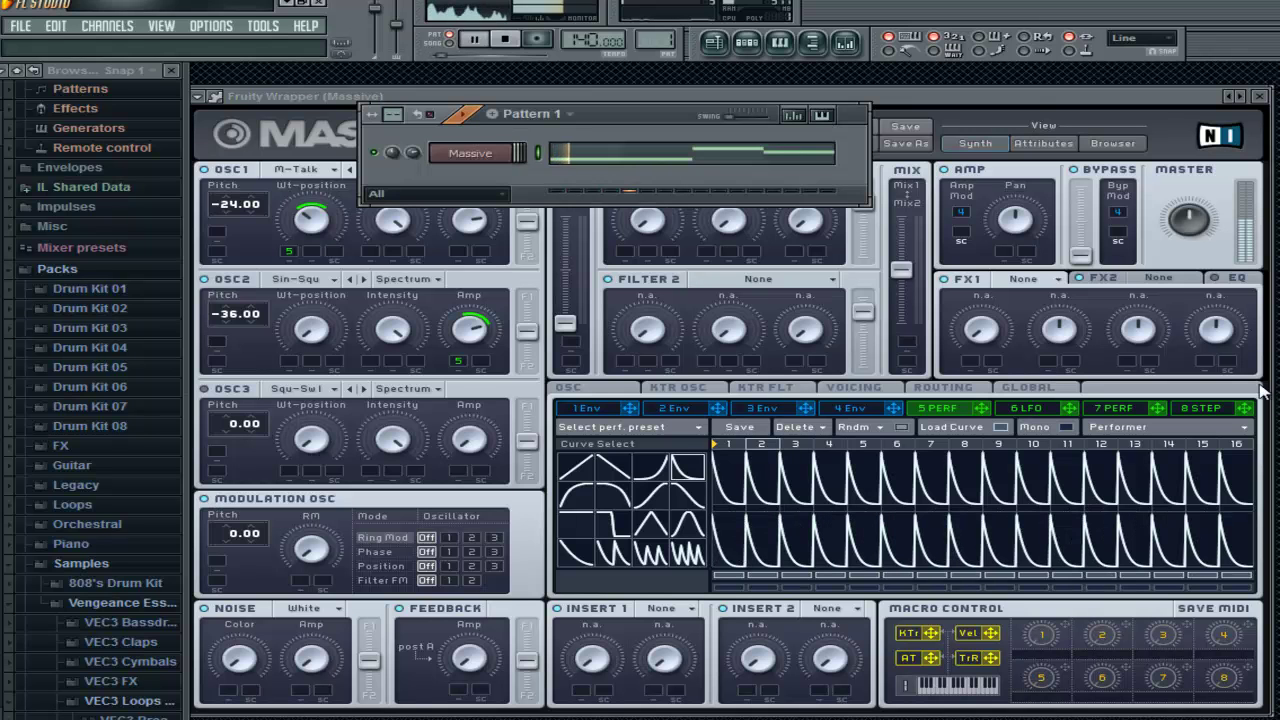
left_click(1022, 105)
Set Performer 5's ratio to 1/8 during playback, then stop the pattern and return to Massive
left_click(950, 430)
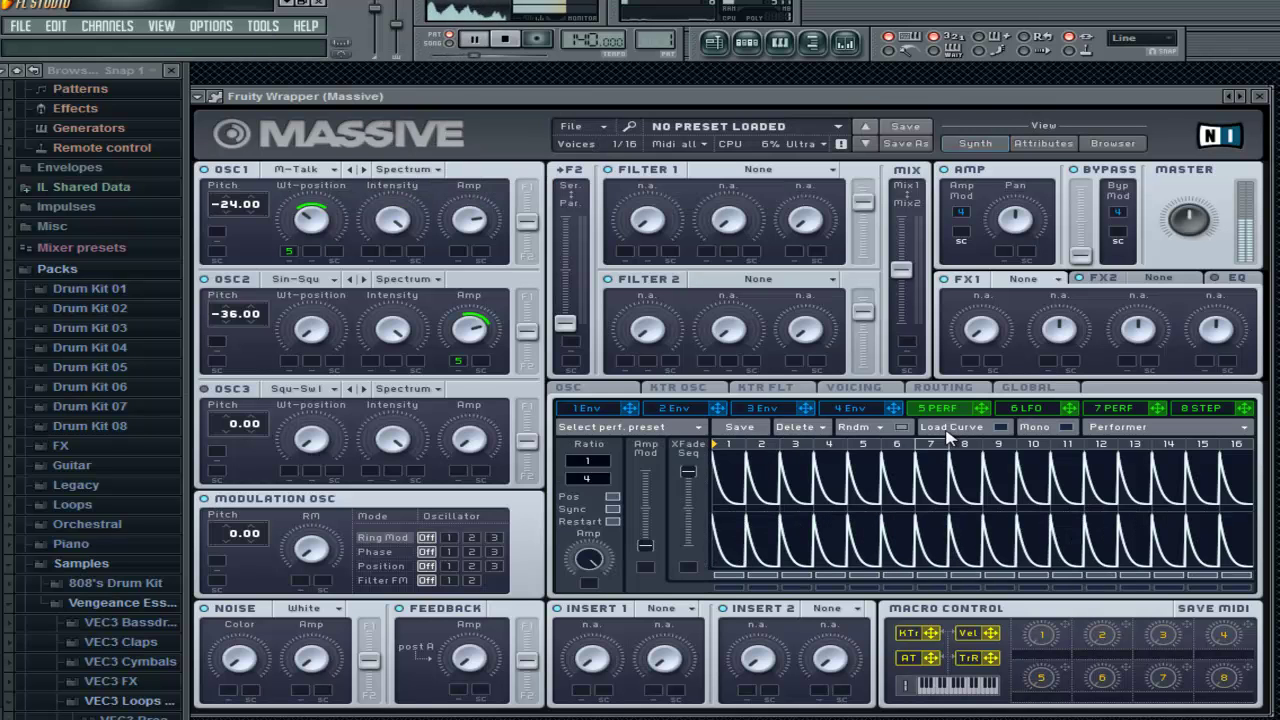
left_click_drag(603, 483, 610, 475)
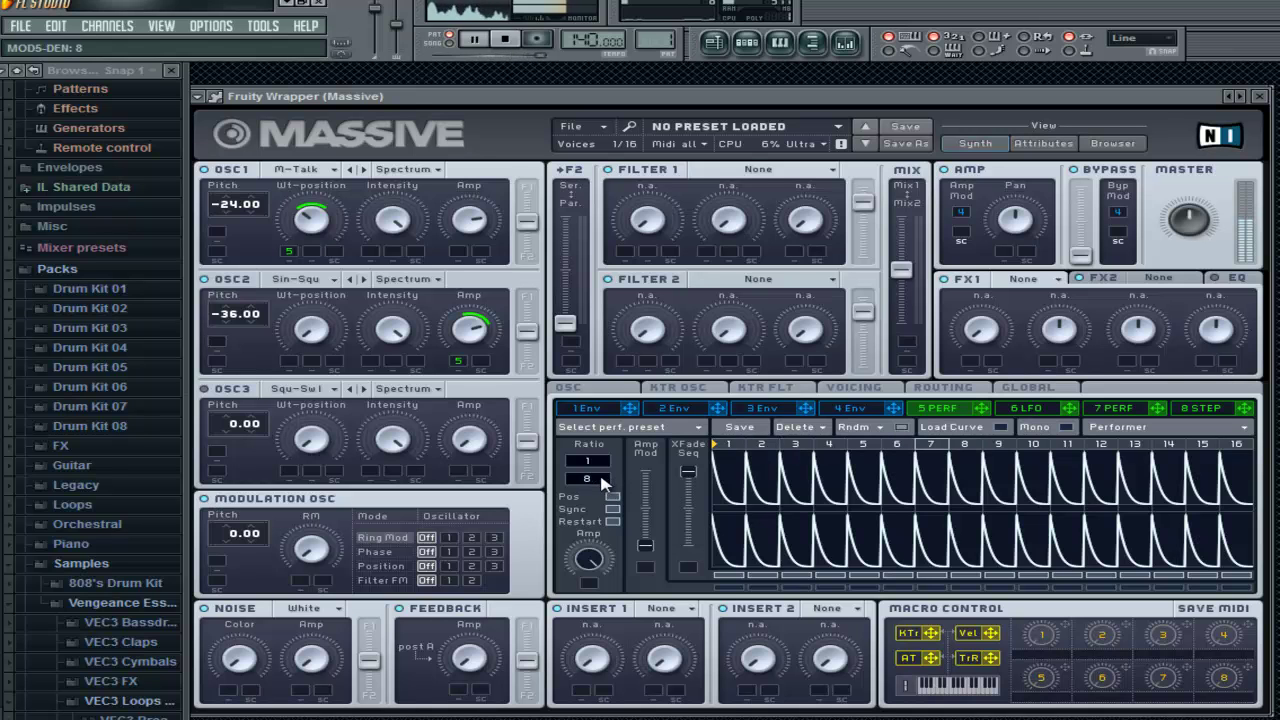
key("F6")
key("space")
left_click(955, 96)
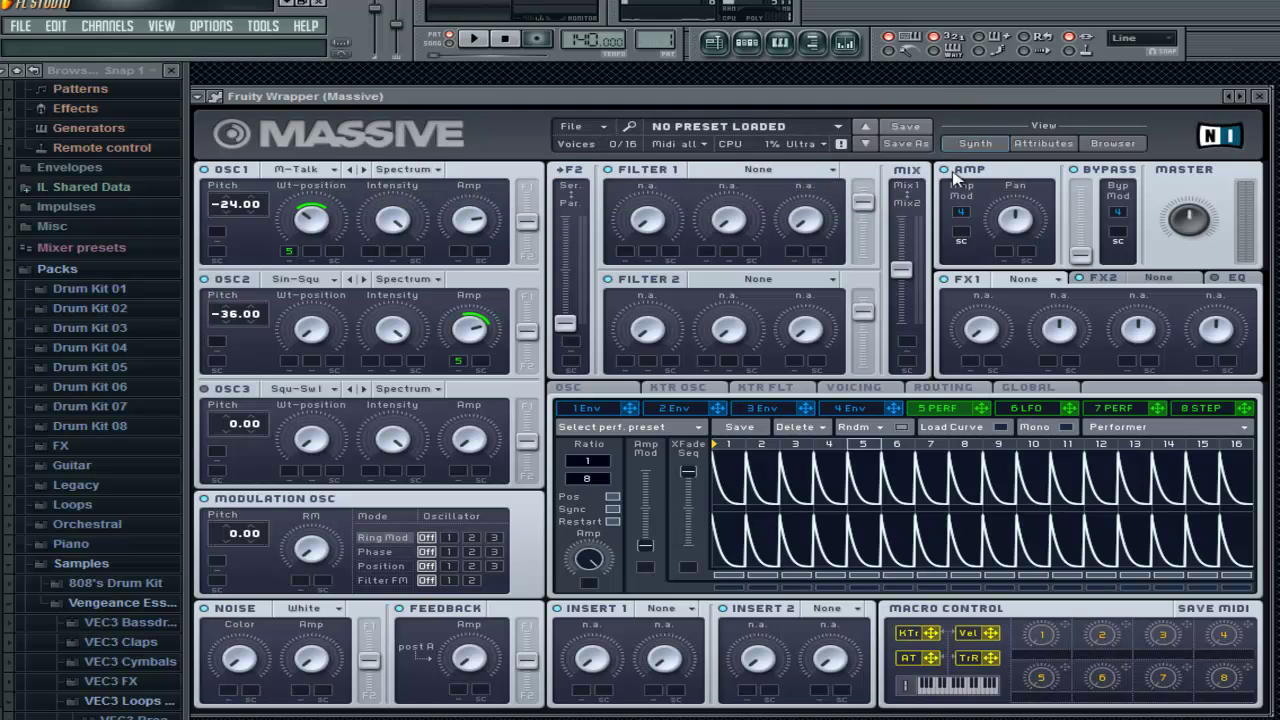
Load the straight descending ramp curve into all 16 steps of both Performer rows, and play the pattern briefly
left_click(979, 428)
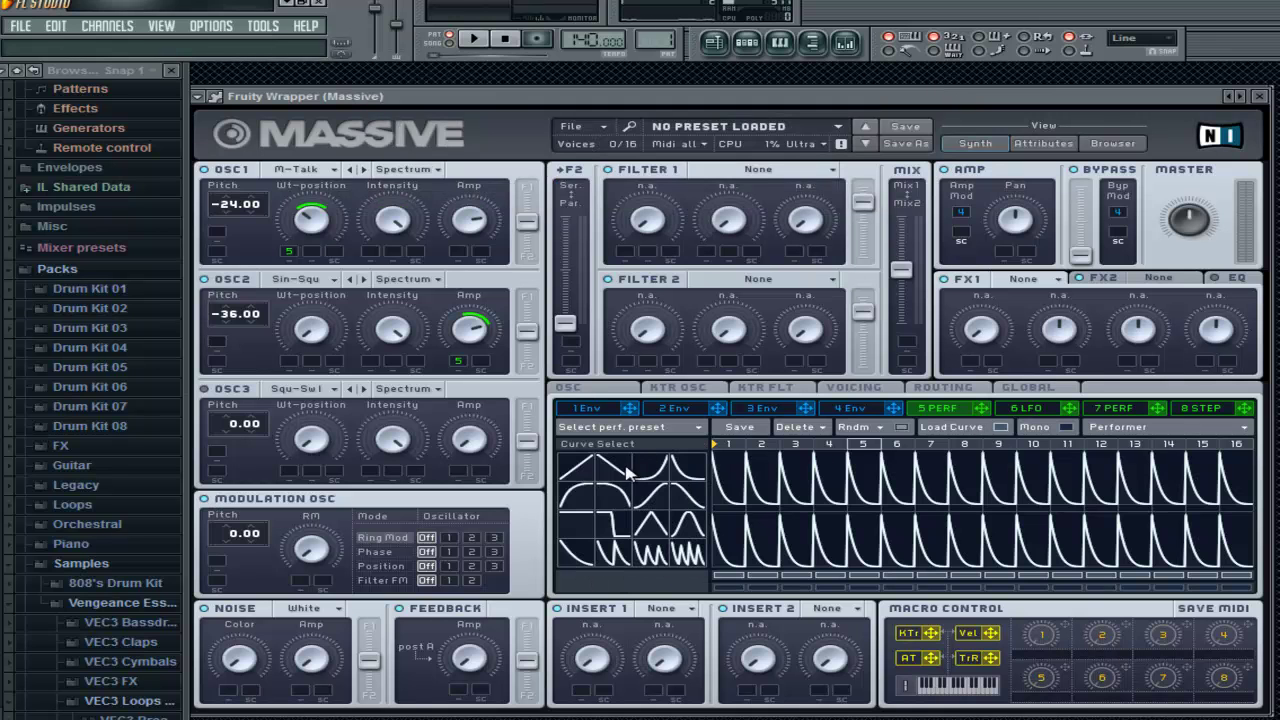
mouse_move(730, 463)
left_mouse_down()
mouse_move(848, 330)
mouse_move(1245, 330)
left_mouse_up()
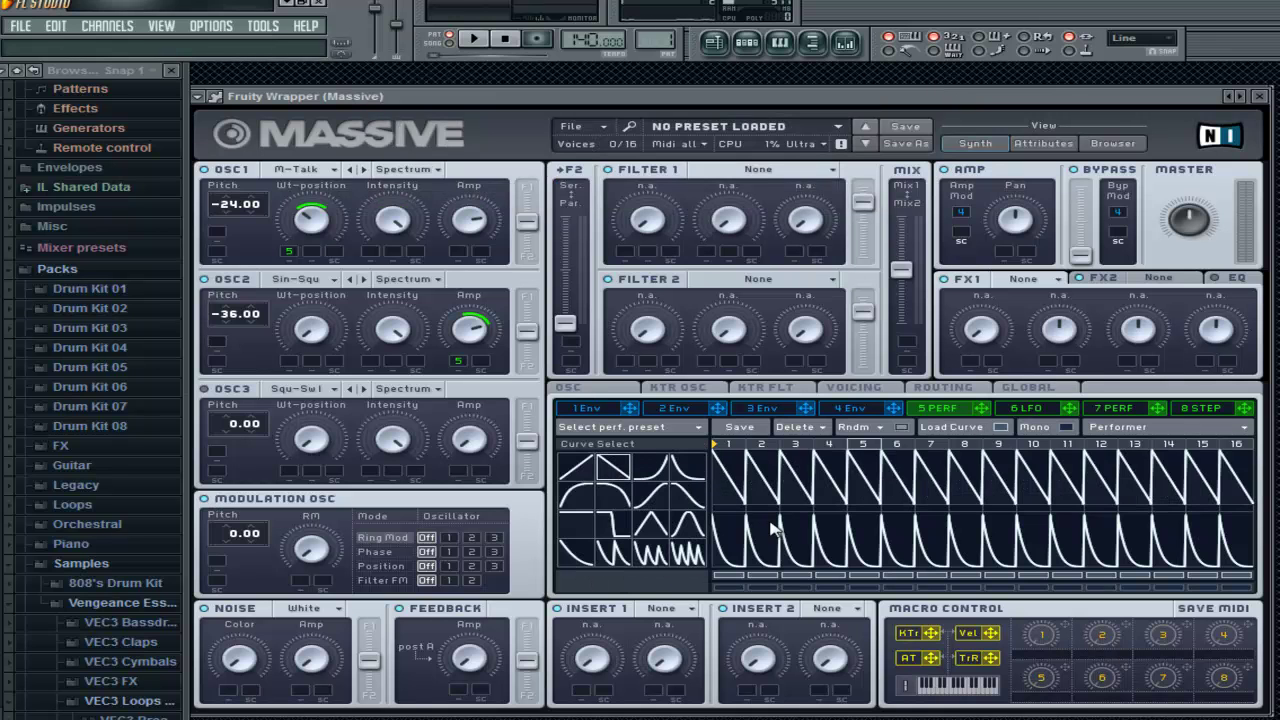
left_click(716, 557)
key("space")
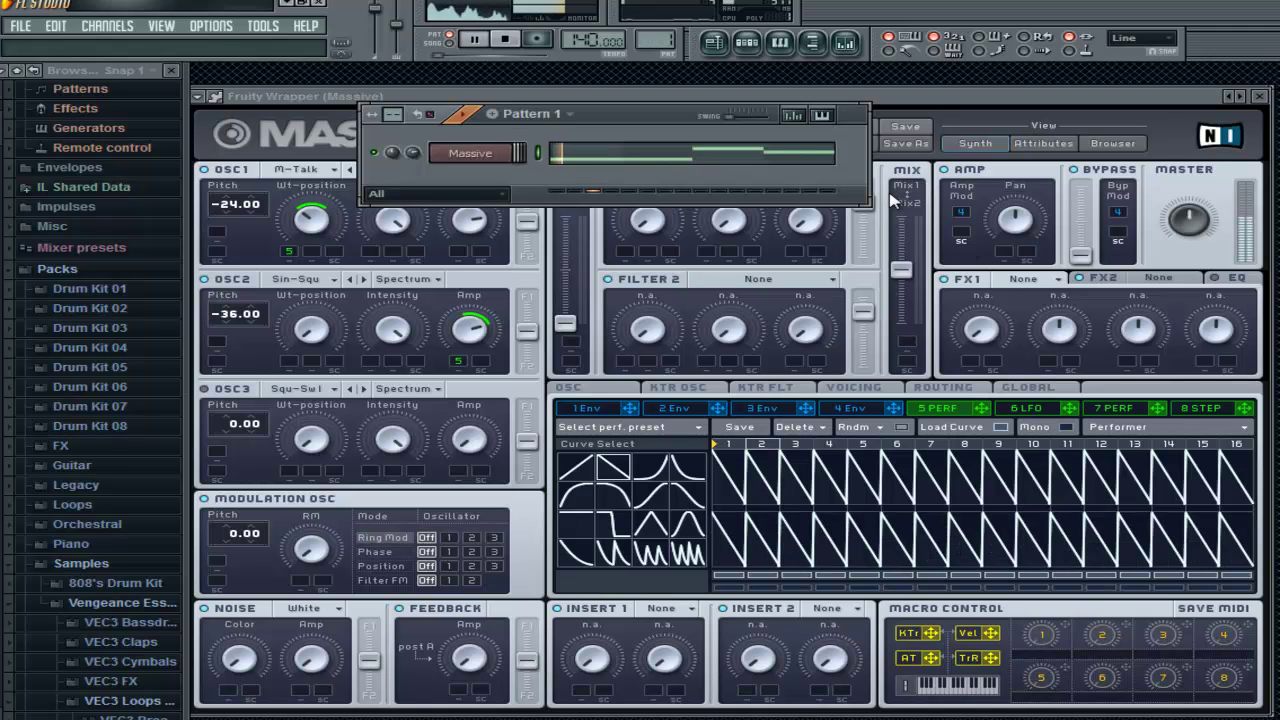
left_click(930, 102)
key("space")
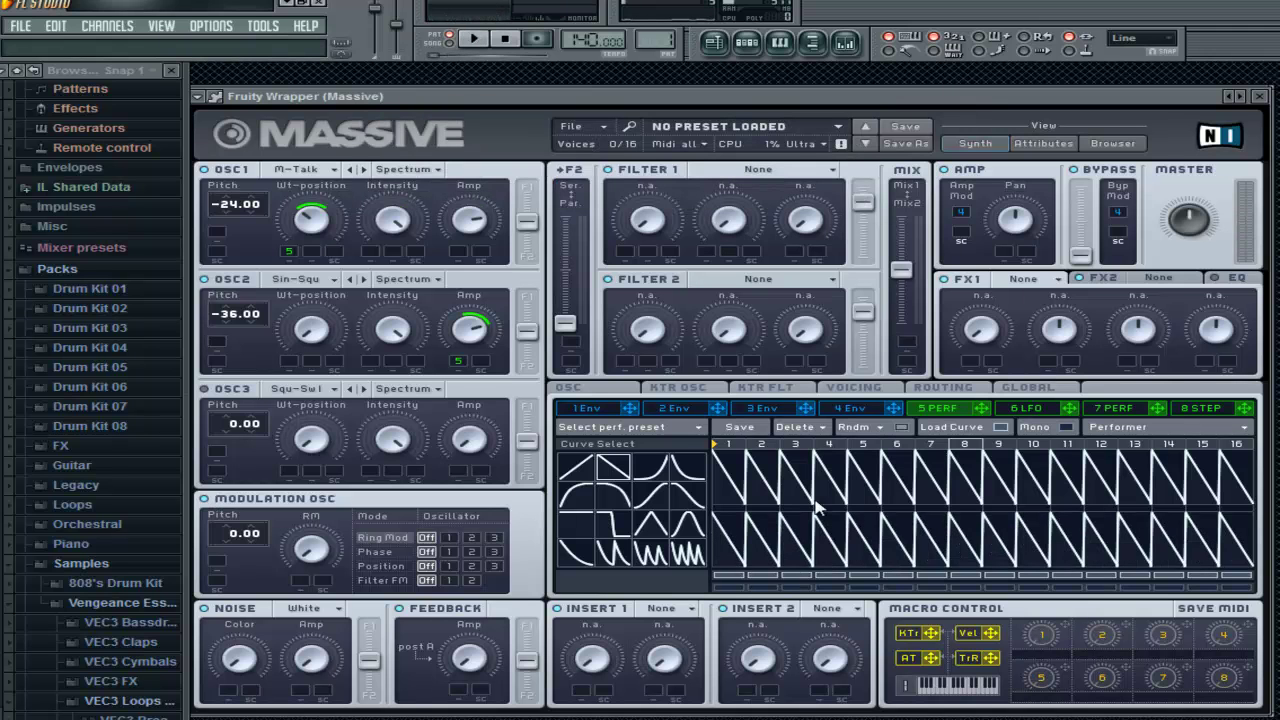
Load the two-spike decay curve into step 8 and the three-spike decay curve into step 16 of both Performer rows, then close curve selection
left_click(614, 555)
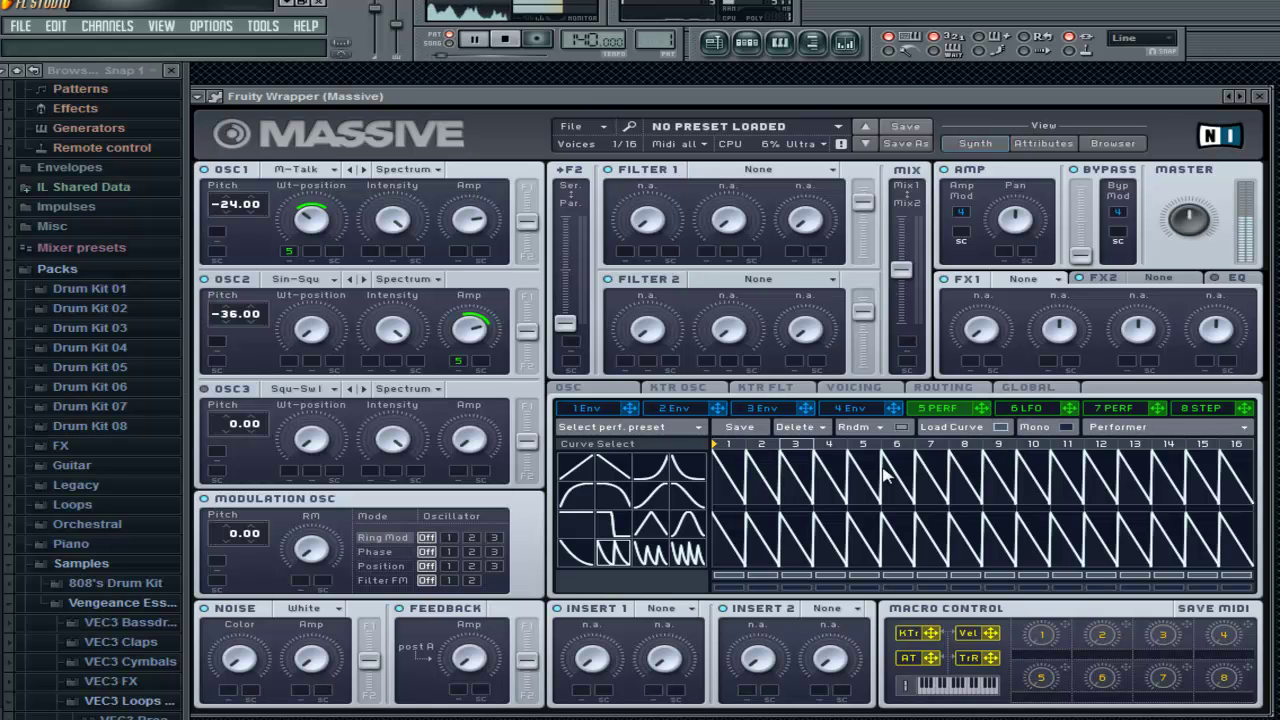
left_click(962, 478)
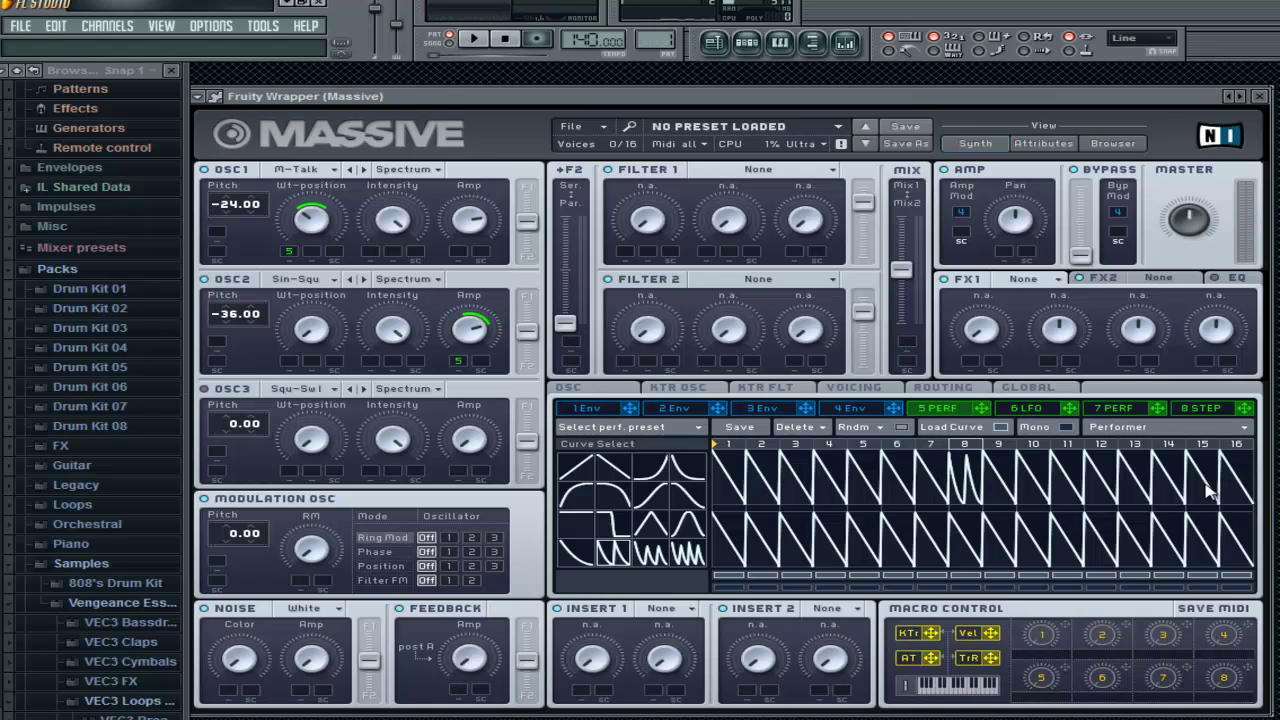
left_click(1240, 475)
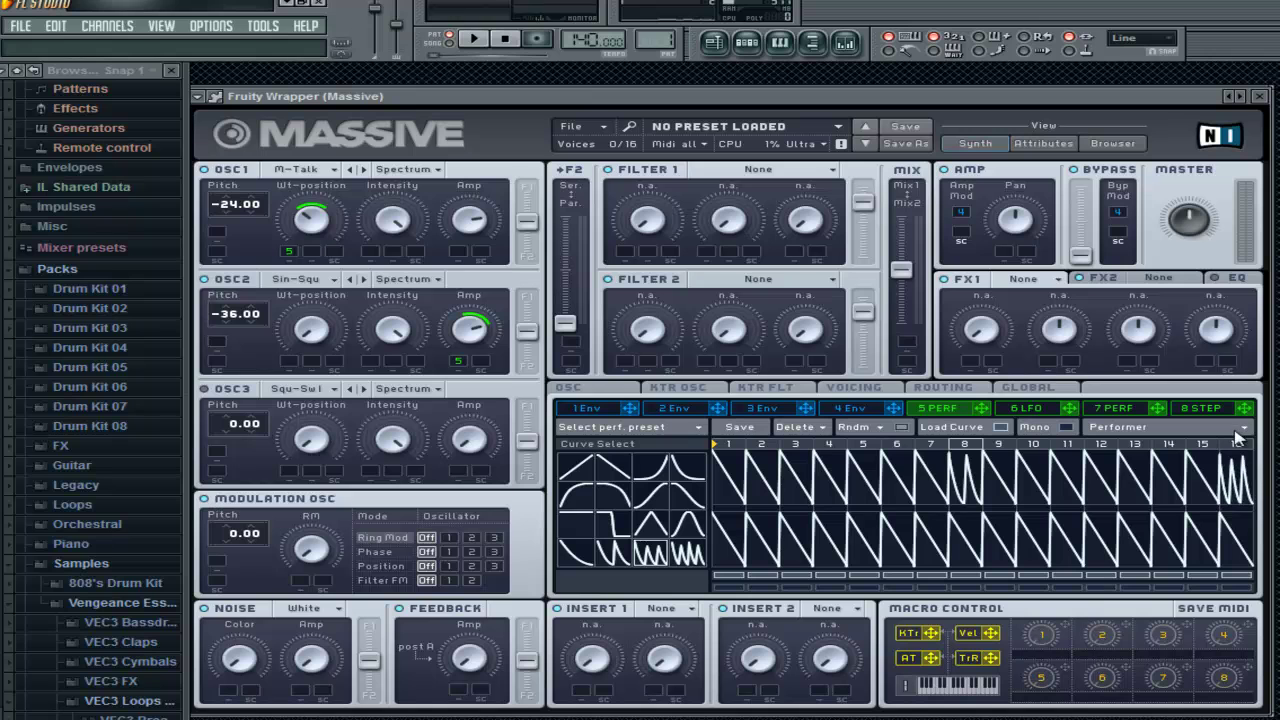
left_click(1238, 548)
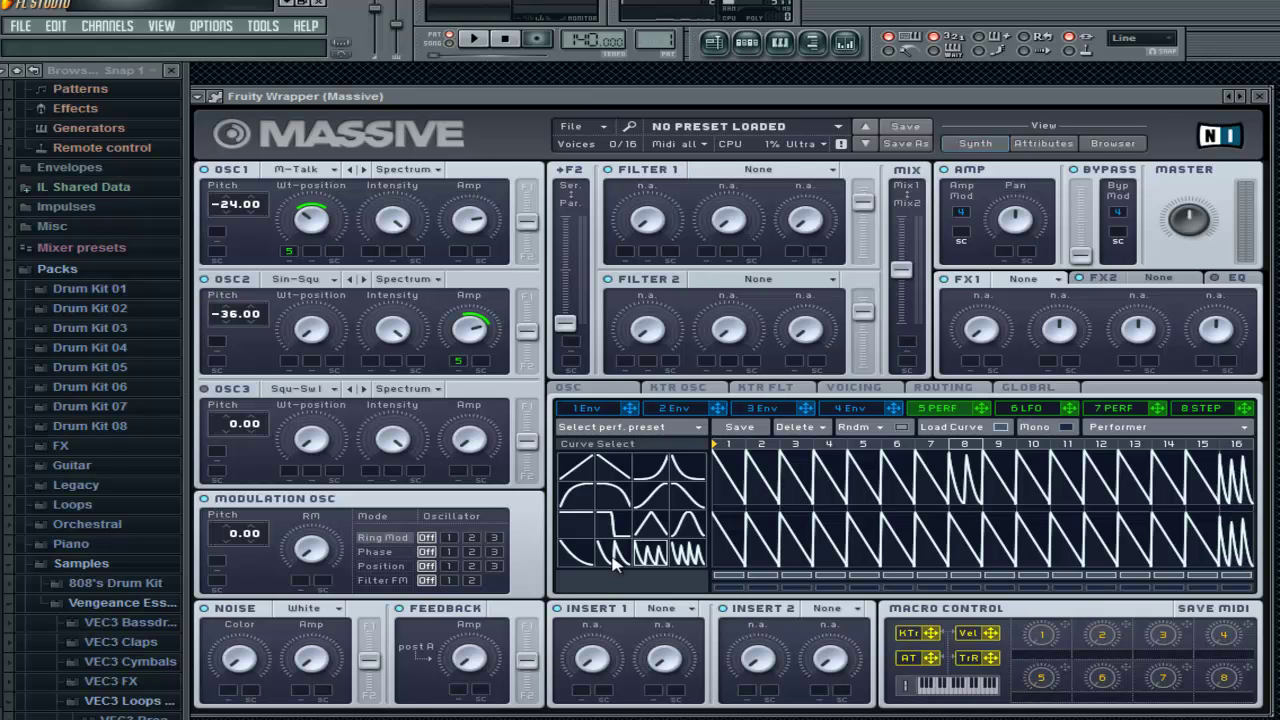
left_click(963, 510)
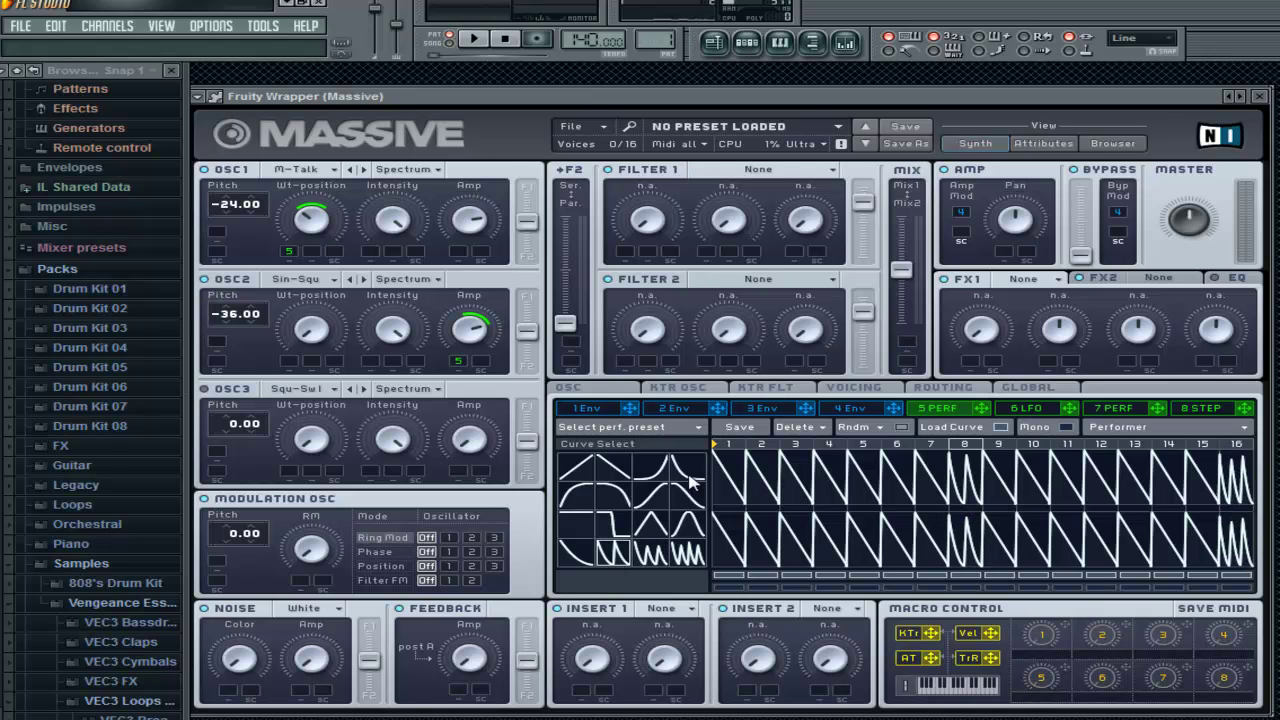
left_click(964, 433)
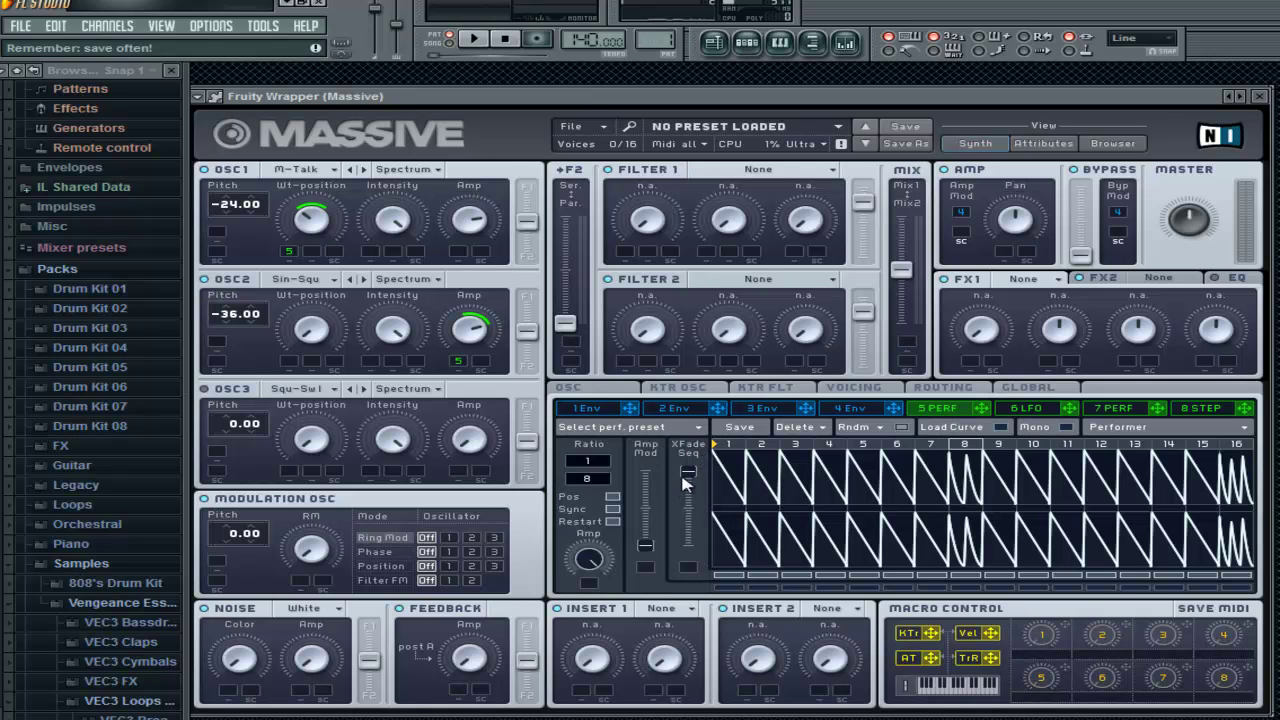
Try Performer 5's XFade Seq at about 0.52 and return it to 1
left_click_drag(686, 443, 706, 525)
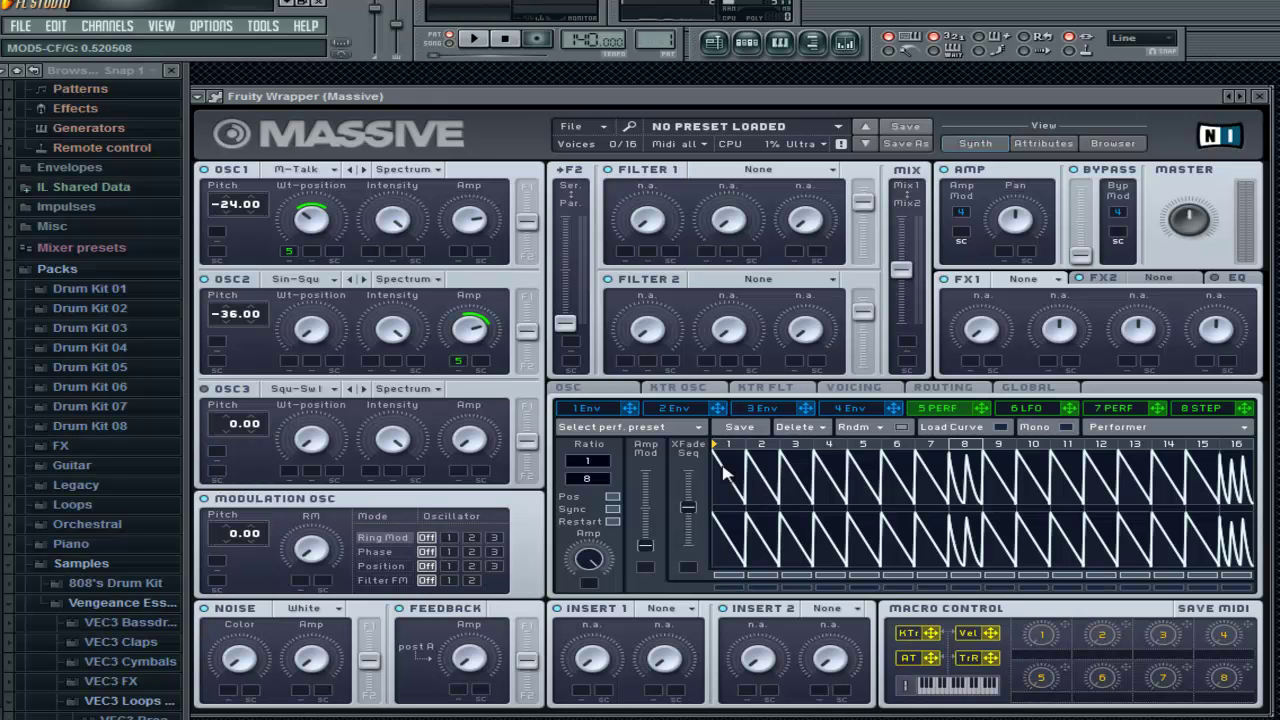
left_click_drag(683, 512, 688, 458)
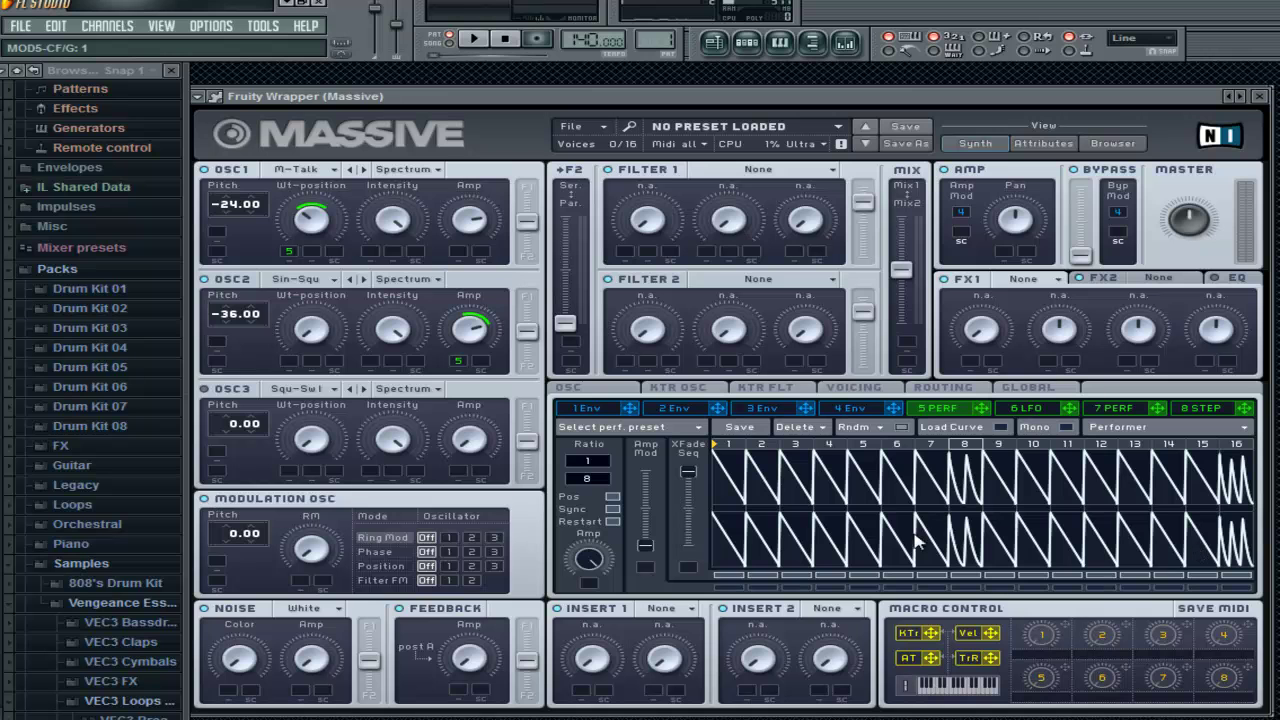
Close the Massive and channel settings windows and play the pattern
left_click(1259, 96)
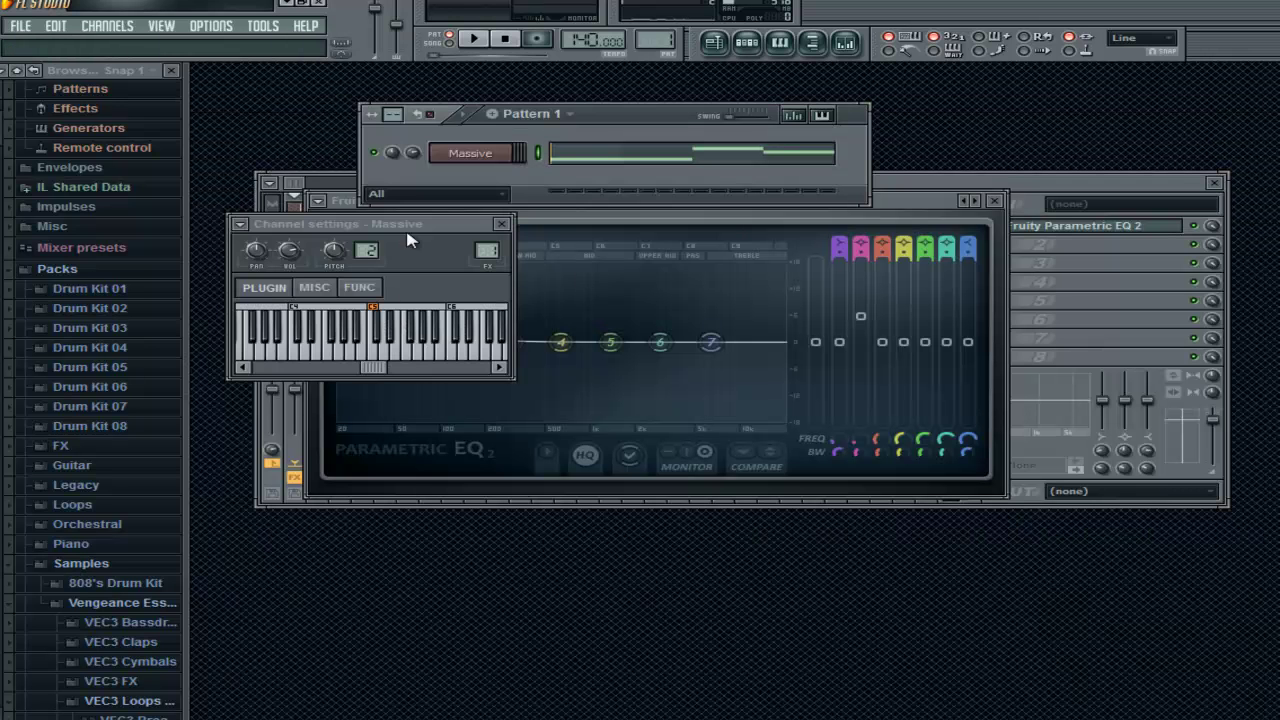
left_click(502, 224)
key("space")
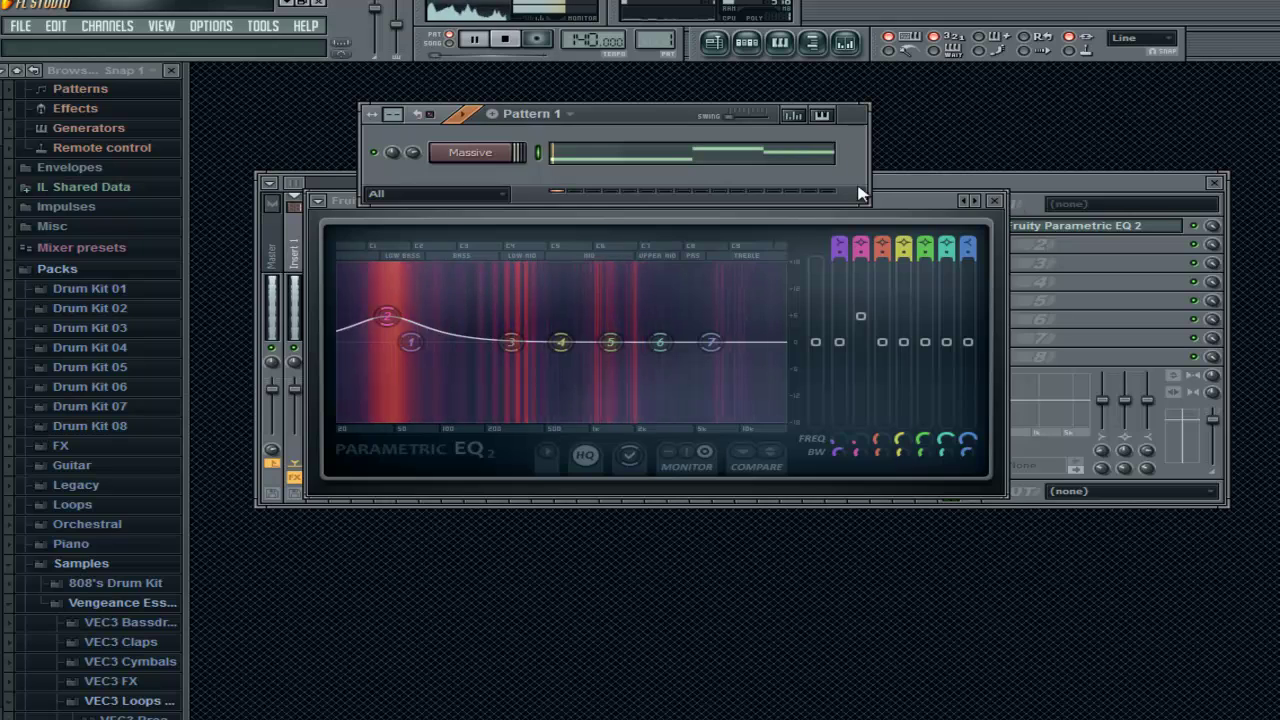
Add a half-bar G5 note directly after the G#5 note in Massive's piano roll, start playback, and close the piano roll
left_click(823, 155)
key("space")
left_click_drag(717, 360, 508, 377)
left_click_drag(726, 96, 483, 441)
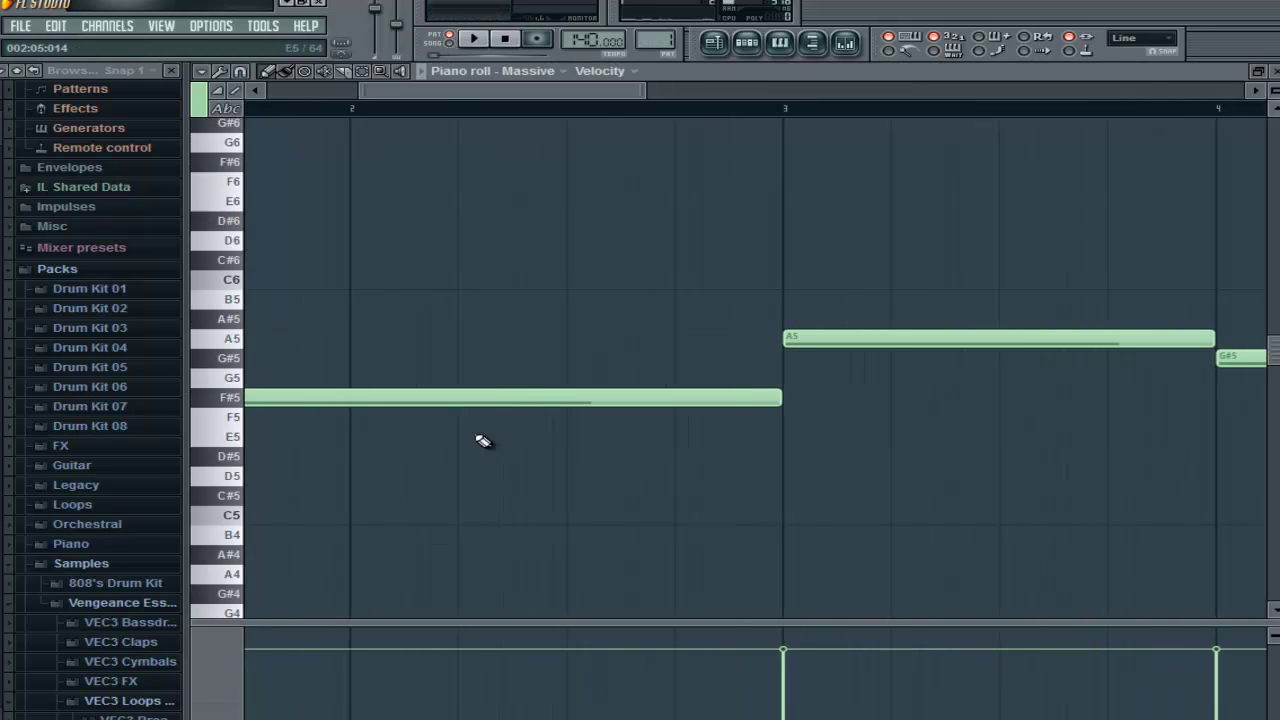
left_click_drag(534, 96, 651, 130)
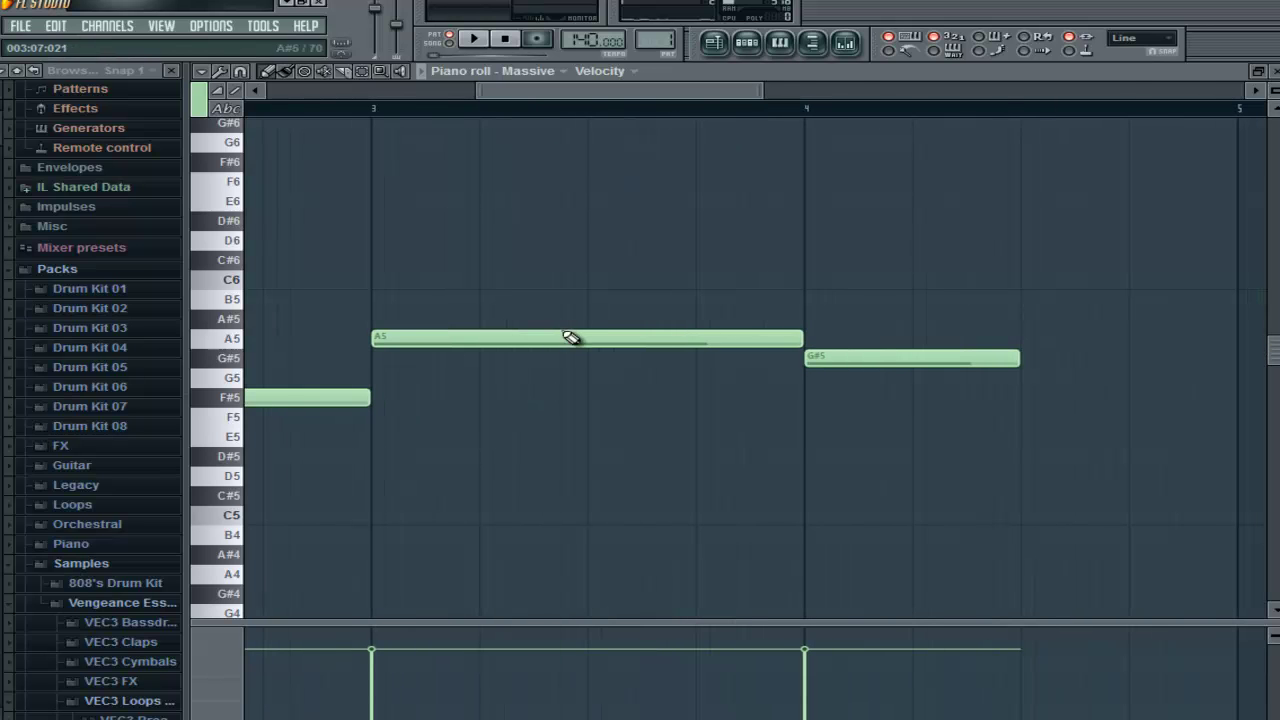
left_click(1027, 380)
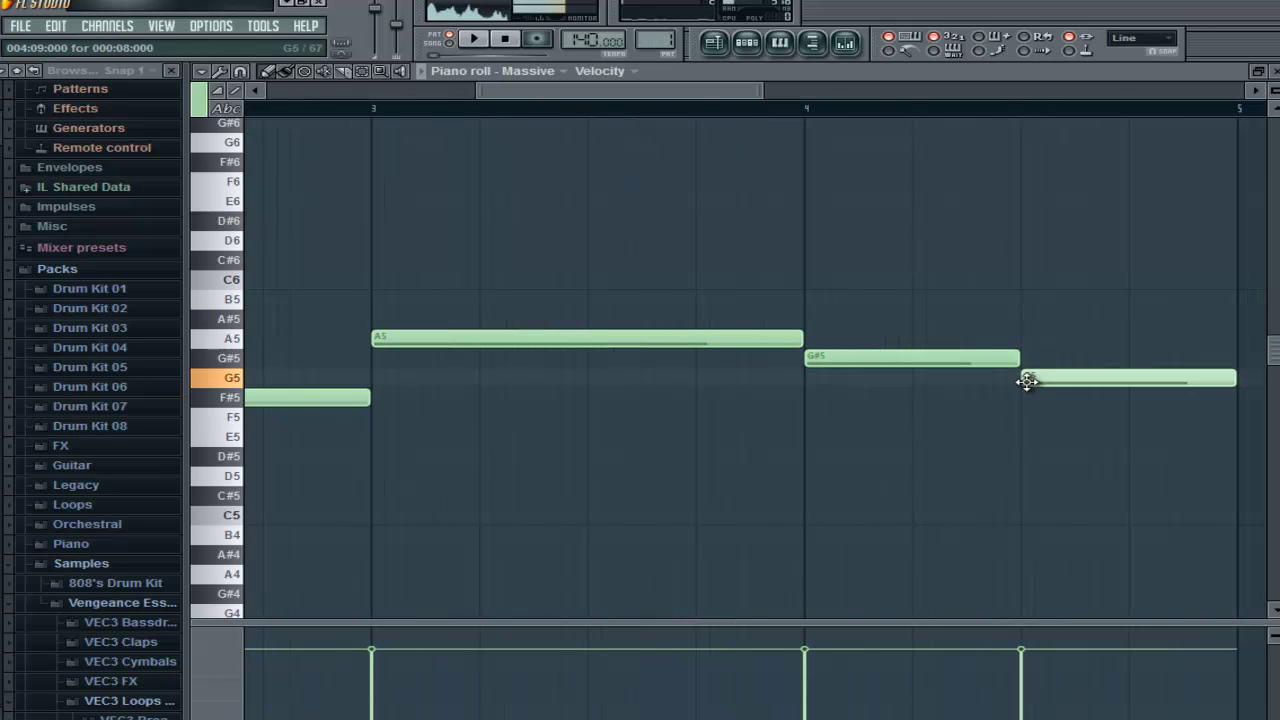
key("space")
left_click(1274, 71)
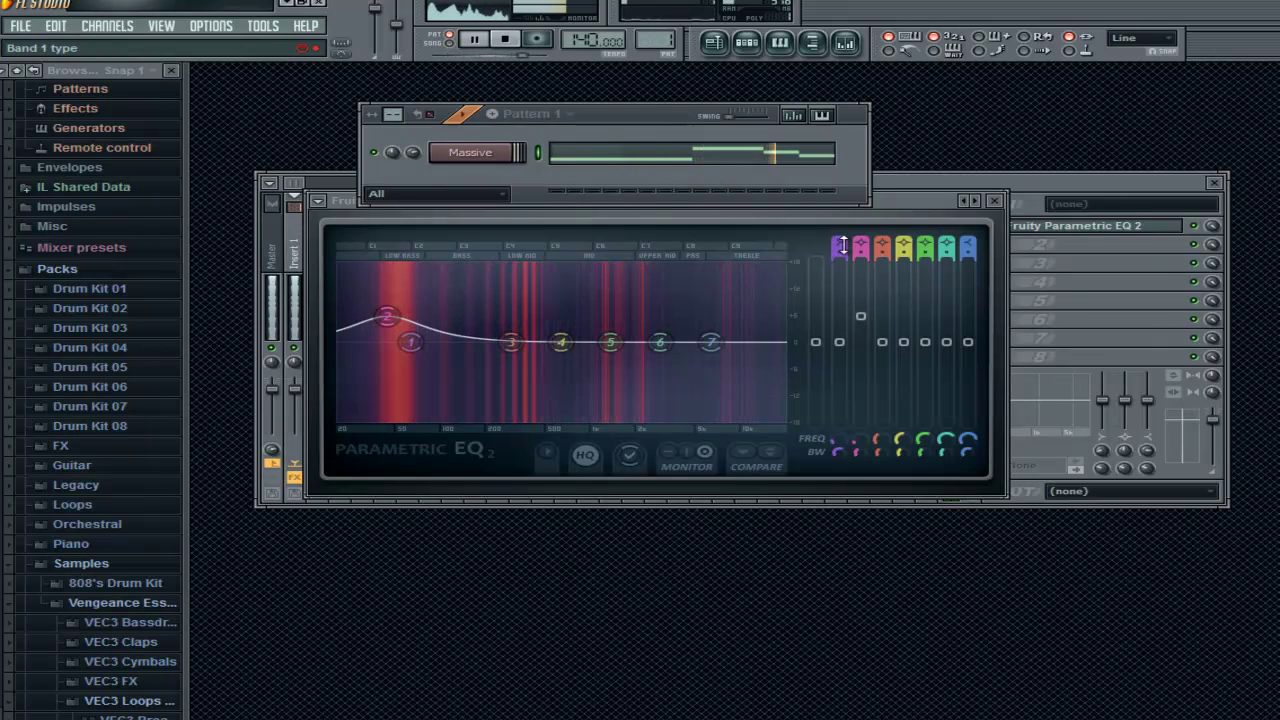
Close the Parametric EQ 2 and mixer windows and reopen Massive
left_click(995, 203)
left_click(1214, 183)
left_click(505, 153)
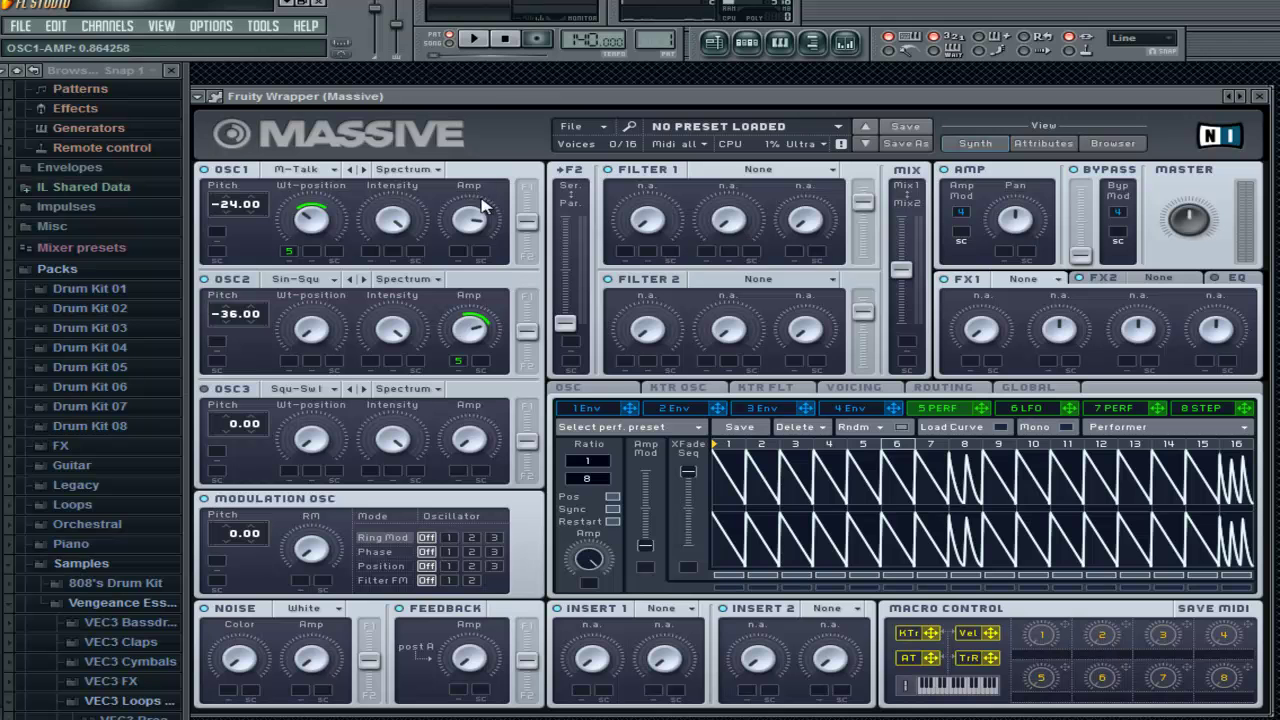
Play the pattern, set oscillator 1's Amp to about 0.88, and assign modulator 5 to it with a small range
left_click_drag(479, 95, 525, 97)
key("F6")
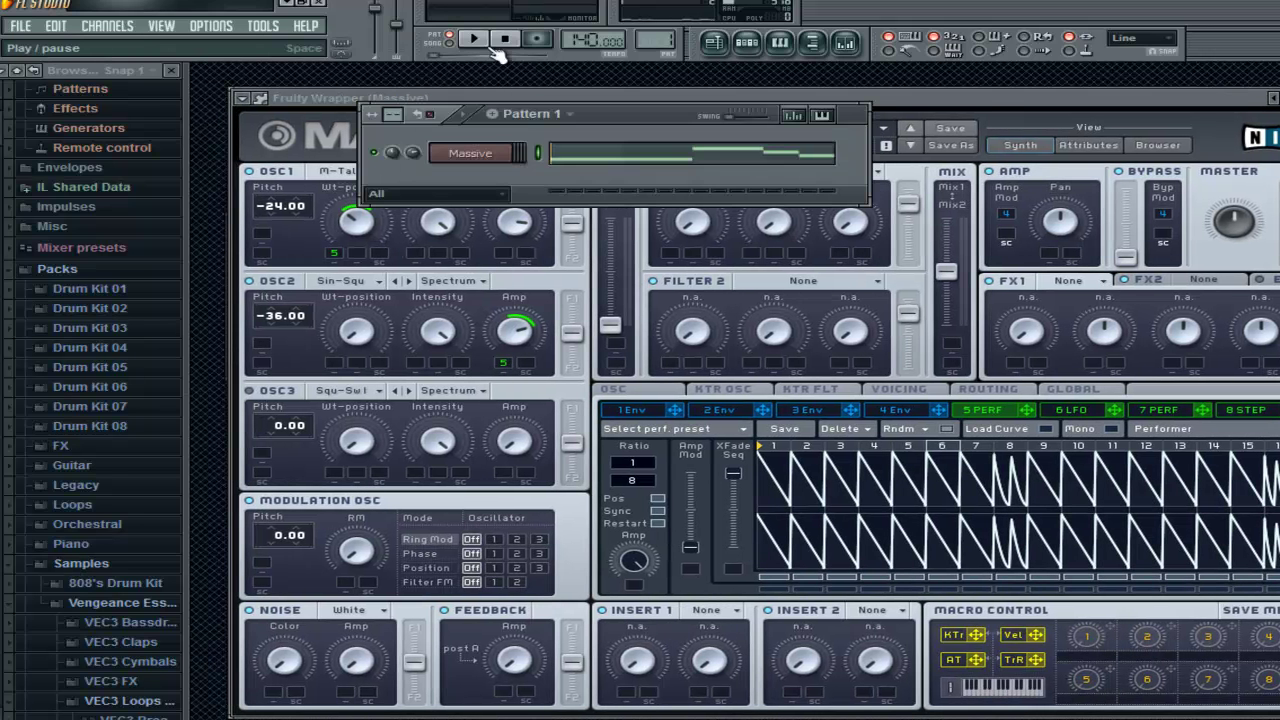
left_click(474, 40)
left_click_drag(986, 103, 960, 103)
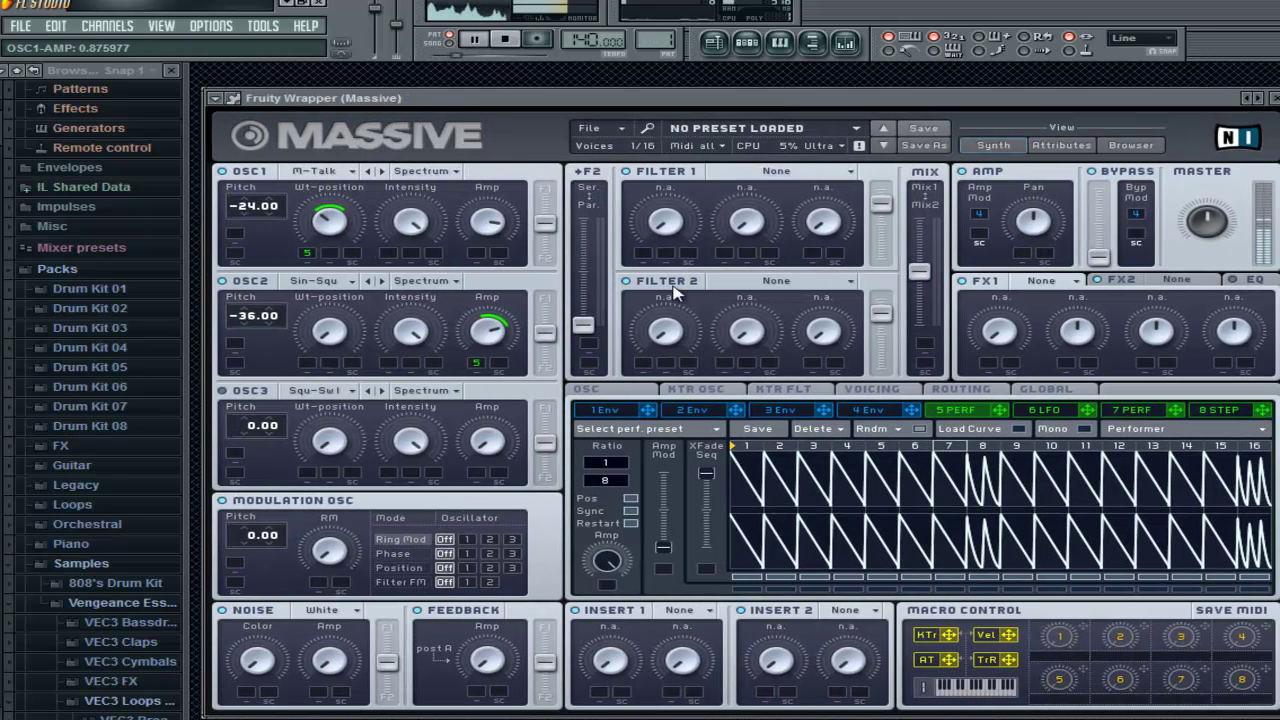
left_click_drag(1010, 411, 478, 232)
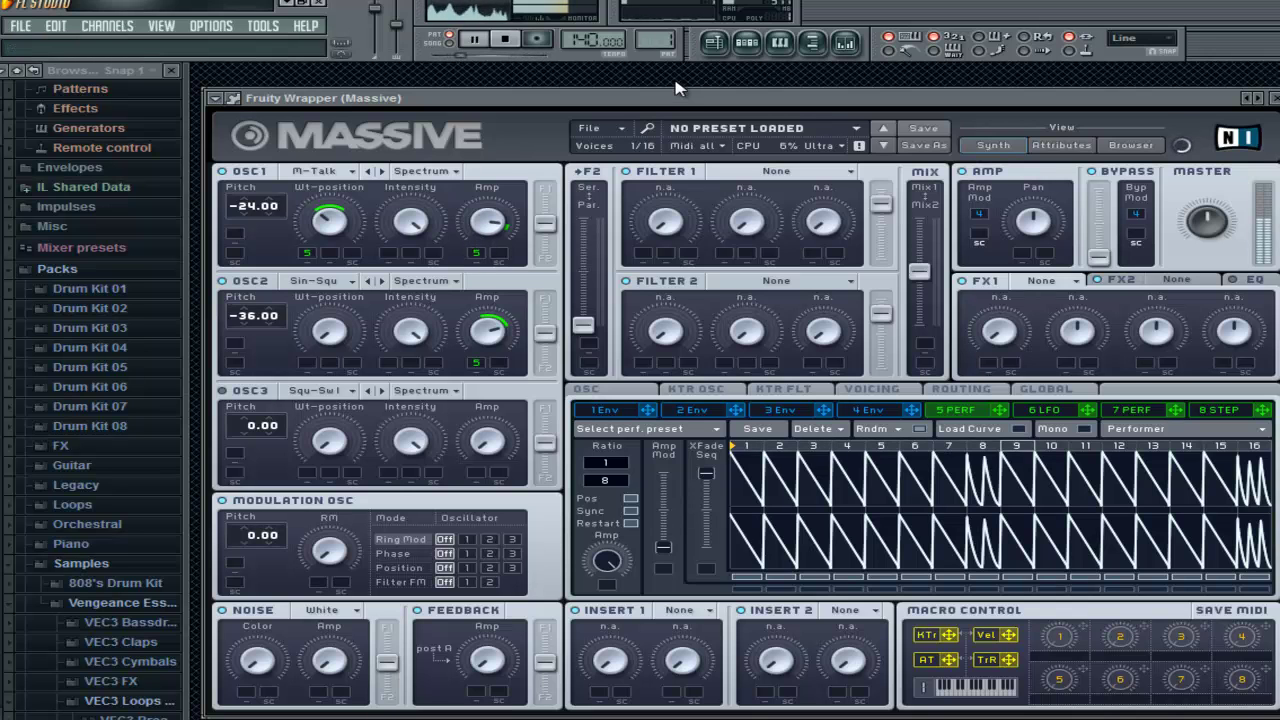
Set filter 1 to Scream and route the sound through it with parallel routing, full filter 1 output, no filter 2 output, and Mix1
left_click(712, 172)
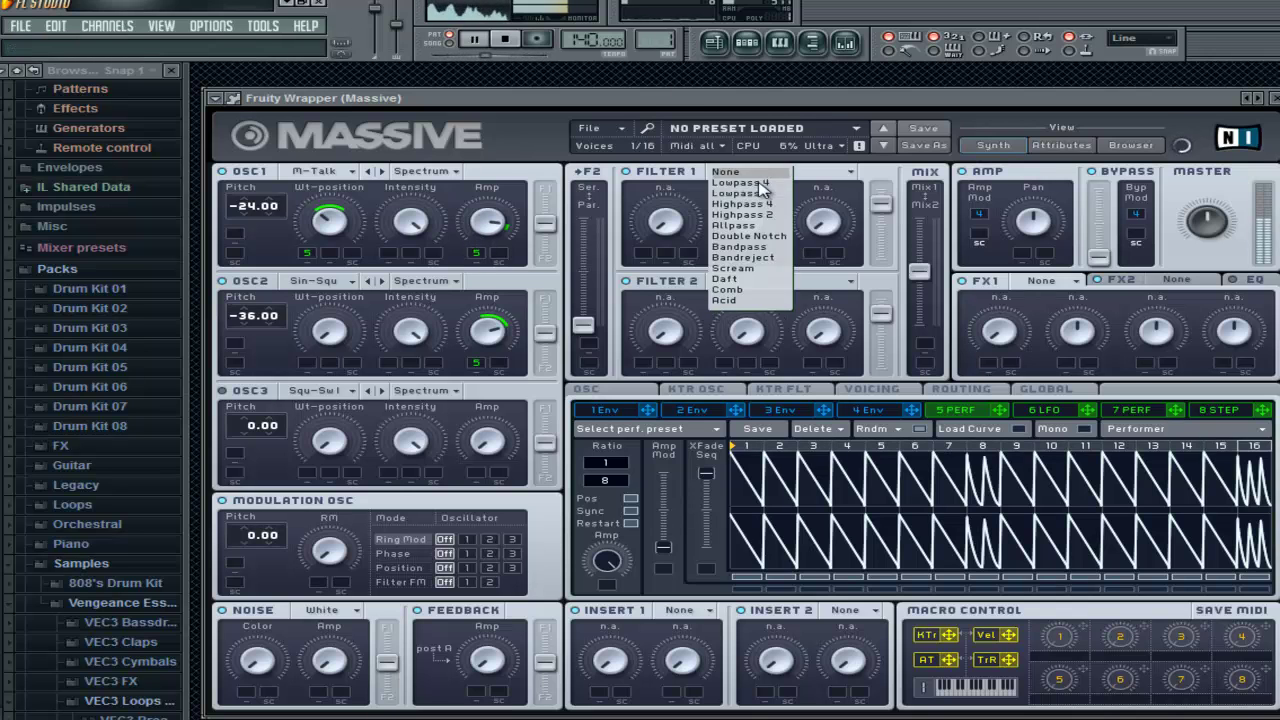
left_click(760, 268)
left_click_drag(671, 224, 686, 92)
left_click_drag(583, 326, 589, 126)
left_click_drag(881, 205, 882, 167)
left_click_drag(880, 313, 880, 368)
left_click_drag(918, 271, 922, 210)
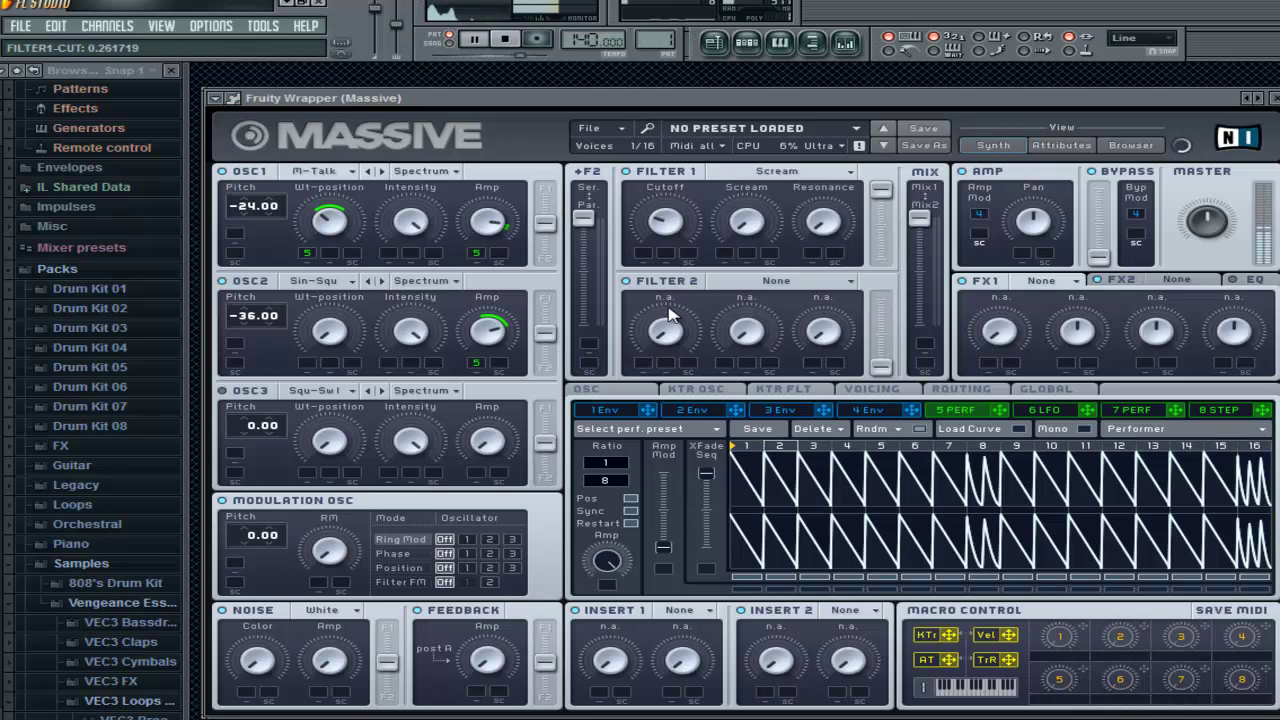
Raise filter 1's Cutoff to about 0.60 during playback, stop the pattern, and try other Cutoff settings
left_click_drag(670, 315, 673, 258)
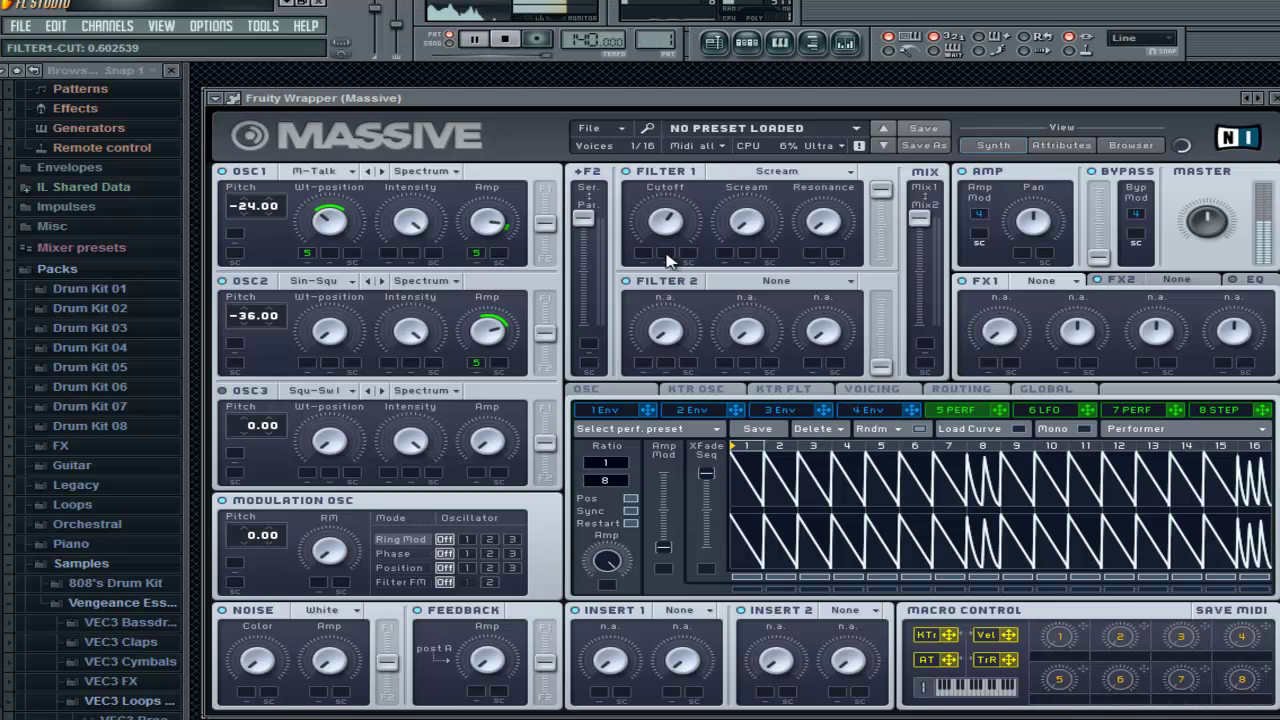
key("space")
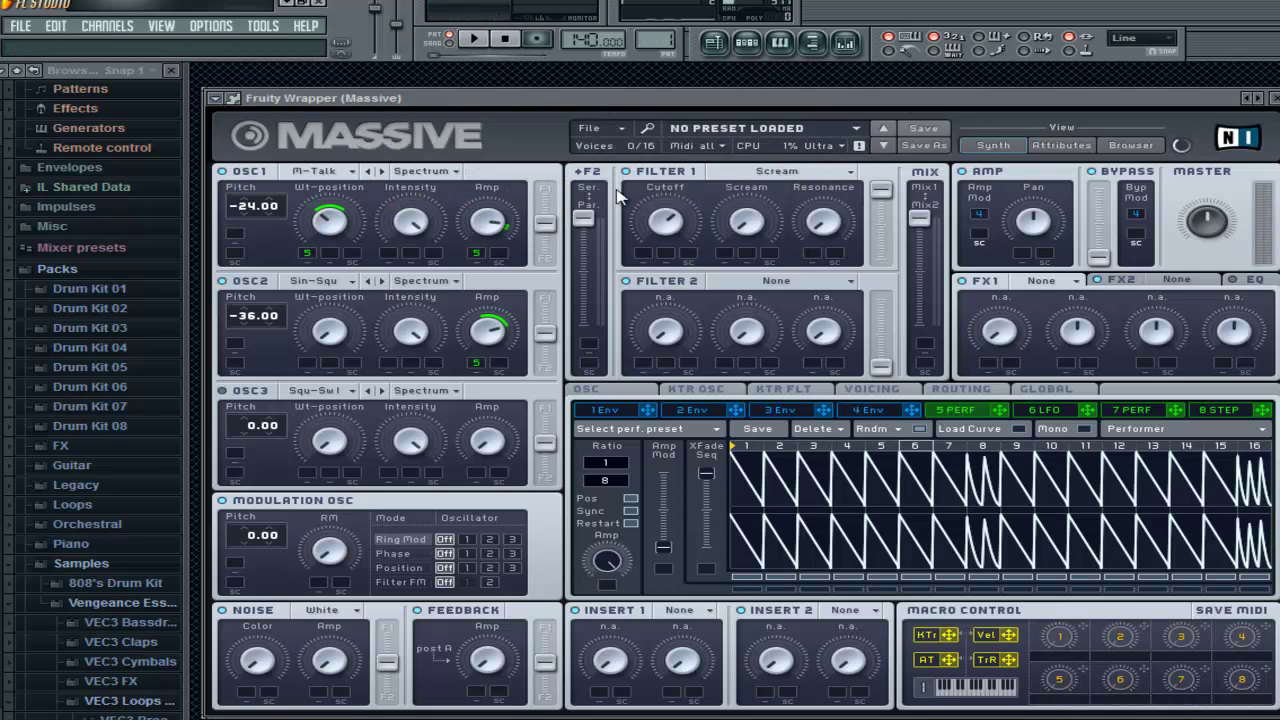
left_click_drag(698, 226, 668, 282)
left_click_drag(662, 328, 613, 252)
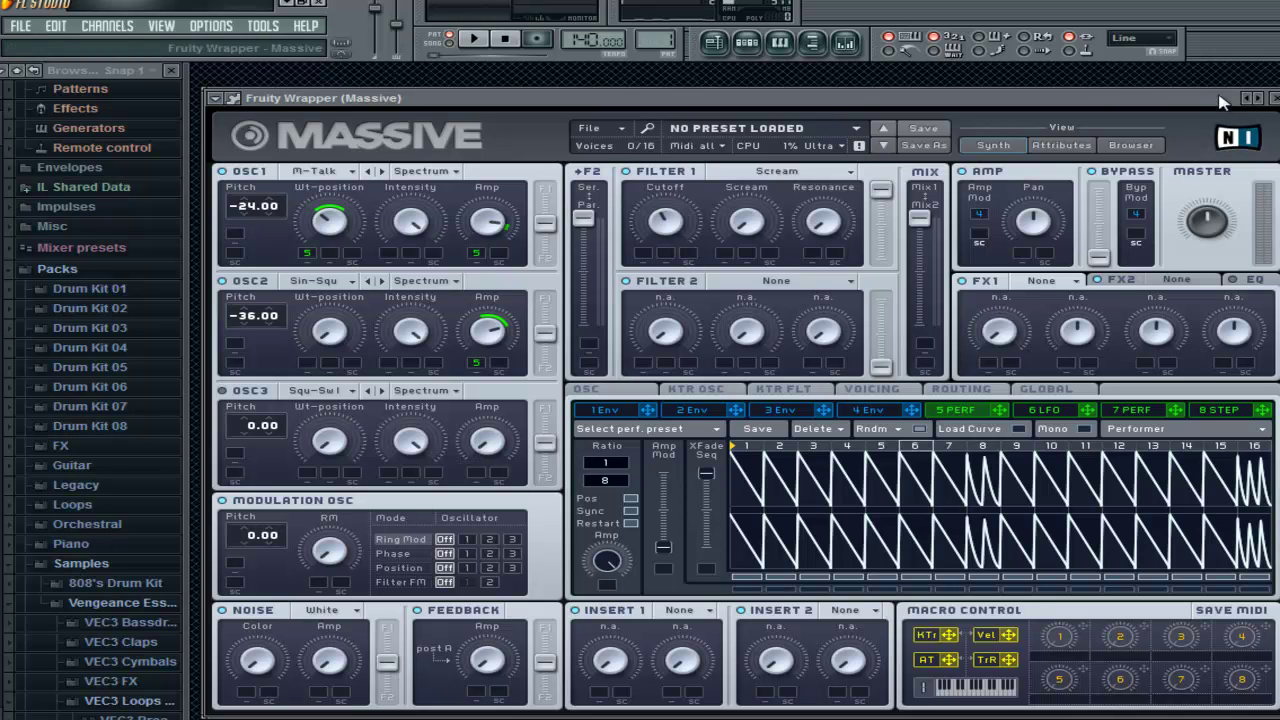
key("F6")
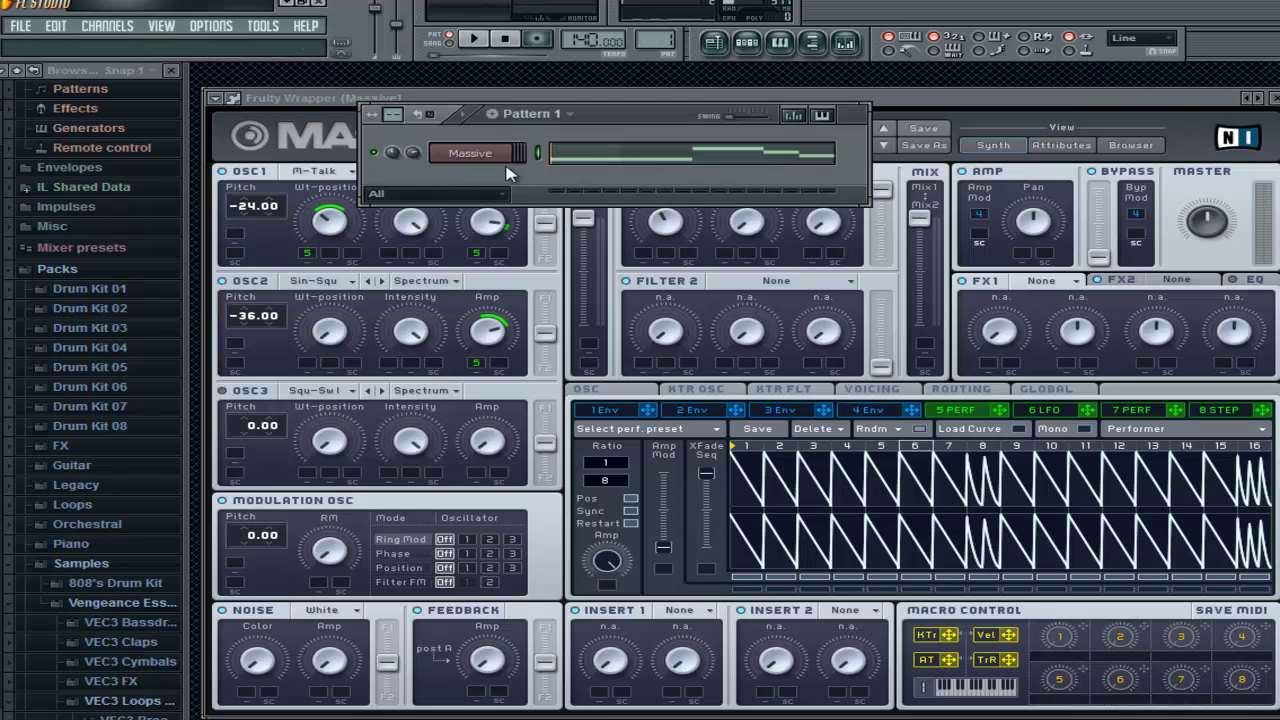
left_click(1070, 100)
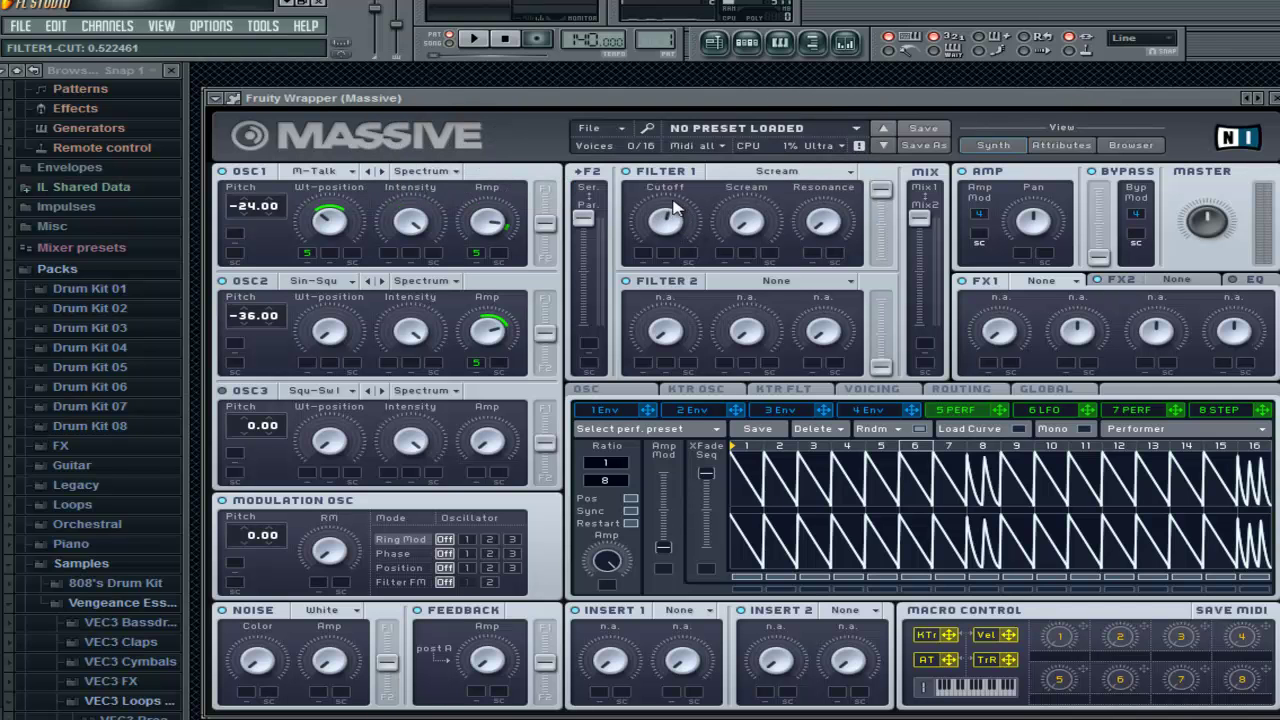
Sweep filter 1's Cutoff down and up while the pattern plays, stop playback, and set it to about 0.69
left_click_drag(675, 263, 640, 320)
key("space")
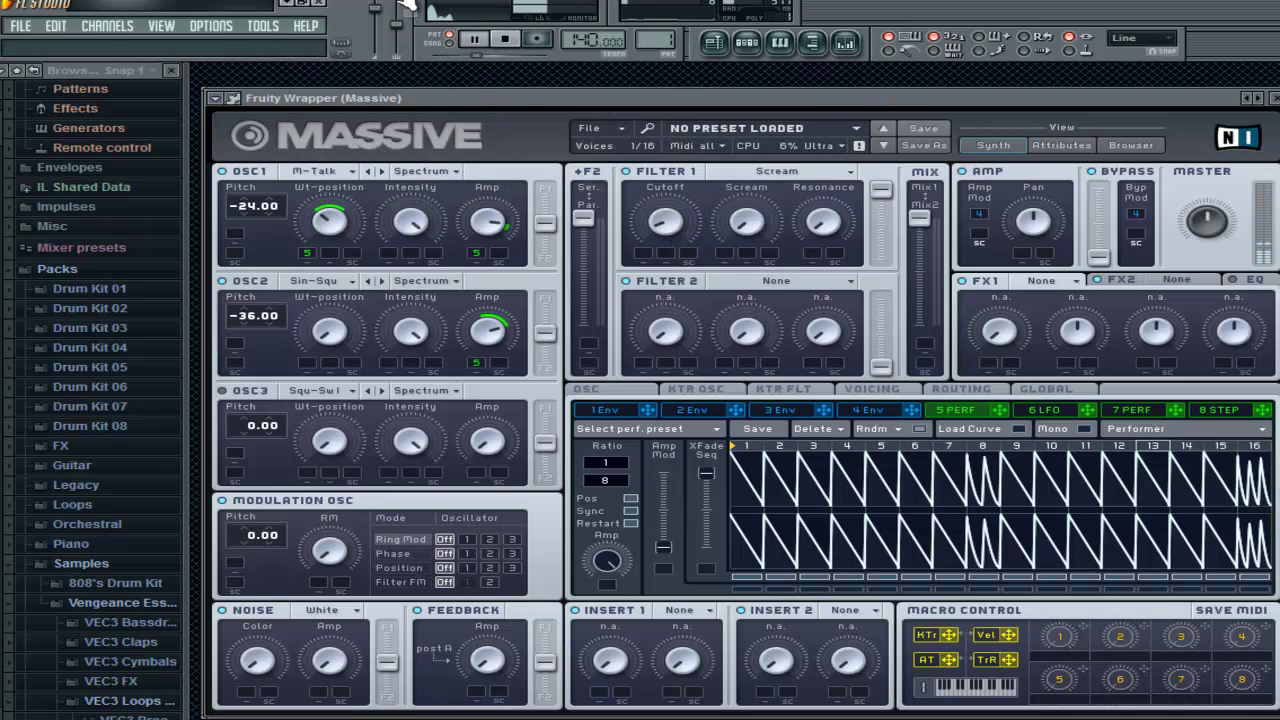
left_click_drag(669, 232, 678, 84)
key("space")
left_click(796, 90)
left_click_drag(661, 215, 673, 260)
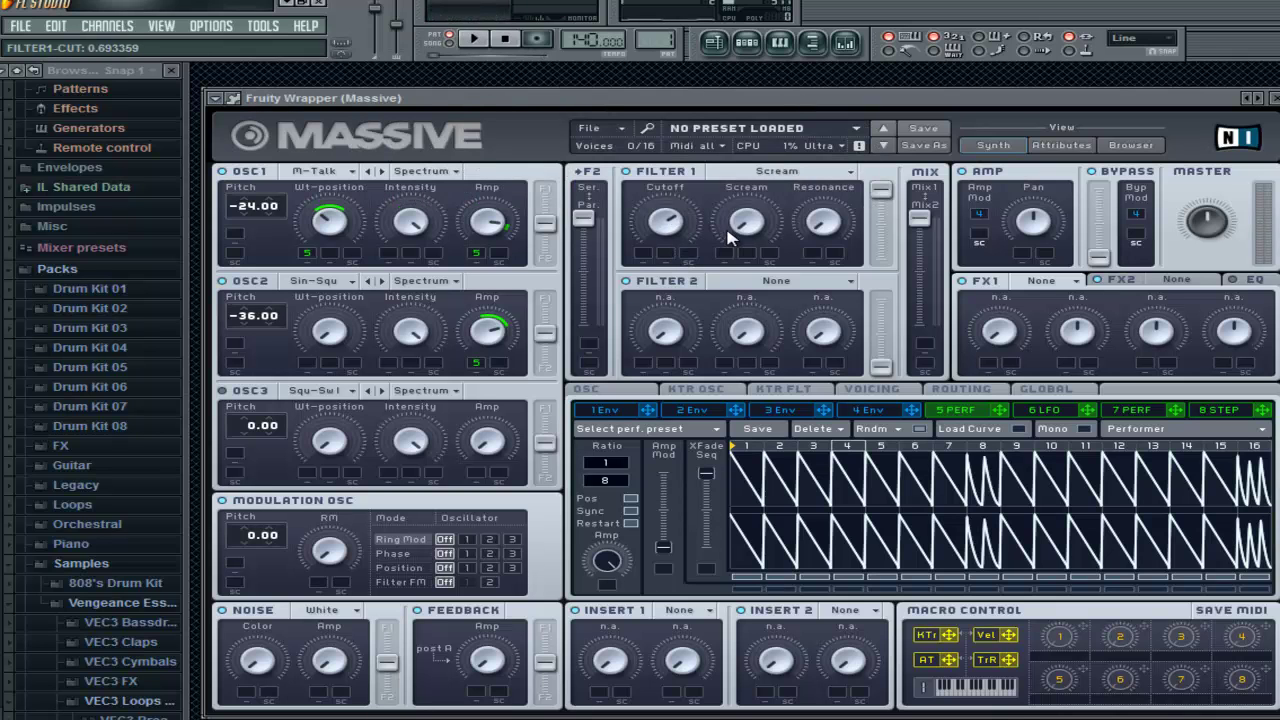
Try different Scream and Resonance amounts on filter 1 and return Resonance to 0
left_click_drag(749, 232, 751, 284)
left_click_drag(829, 219, 849, 152)
left_click_drag(729, 218, 746, 180)
left_click_drag(823, 224, 830, 190)
left_click_drag(678, 222, 663, 235)
left_click_drag(780, 238, 705, 277)
mouse_move(826, 230)
left_mouse_down()
mouse_move(842, 143)
mouse_move(817, 250)
left_mouse_up()
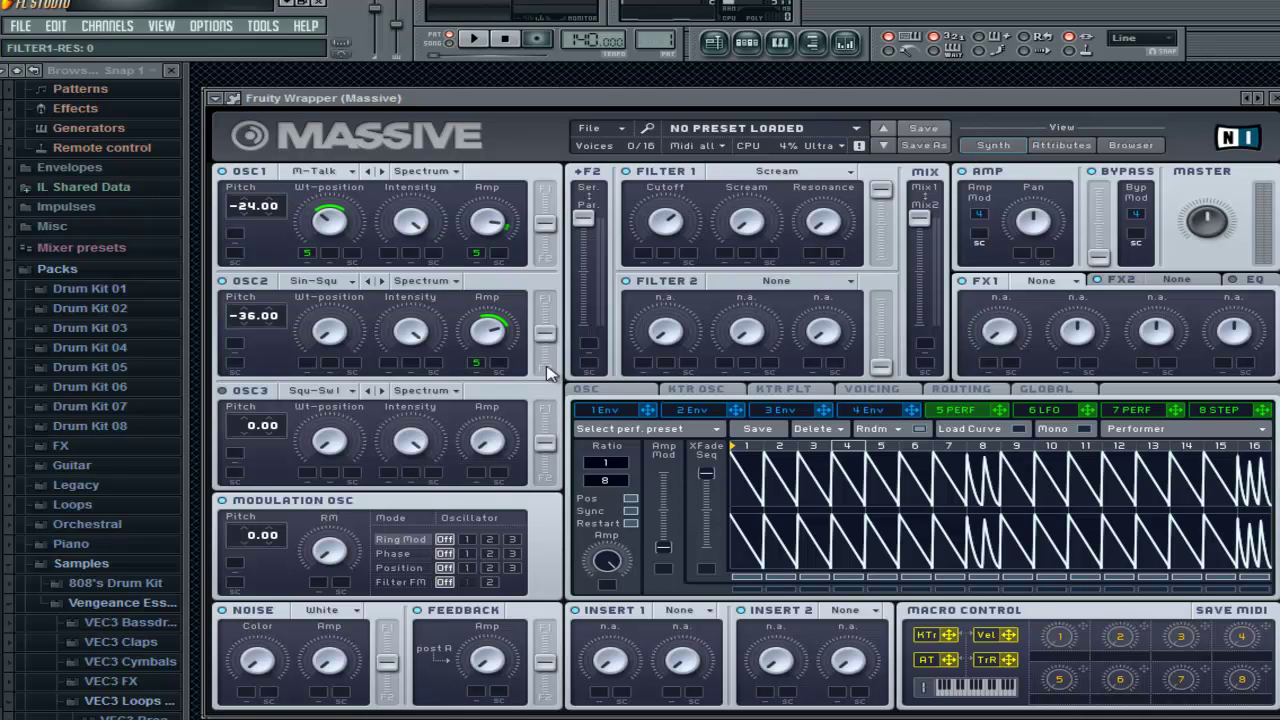
Assign modulator 5 to filter 1's Cutoff during playback, adjust its range, and set the Cutoff to about 0.58
left_click_drag(660, 228, 679, 222)
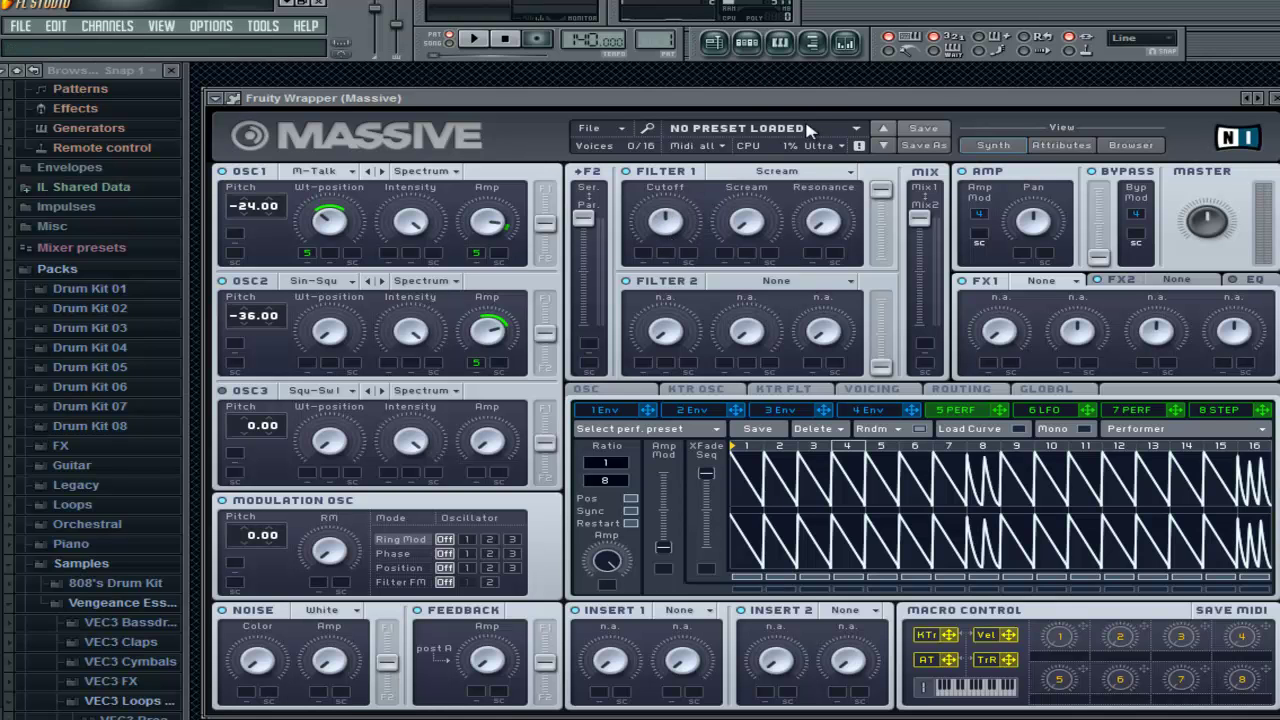
left_click(746, 43)
left_click(890, 98)
key("space")
left_click_drag(678, 346, 643, 252)
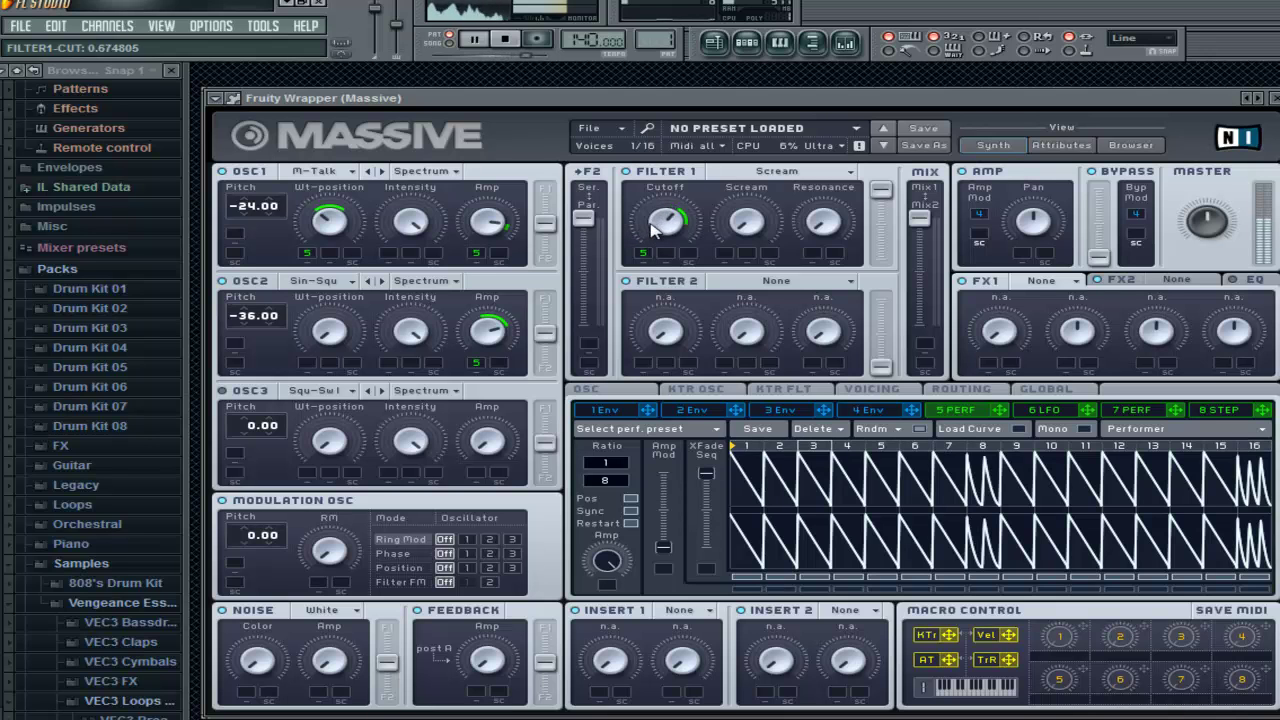
left_click_drag(643, 256, 668, 222)
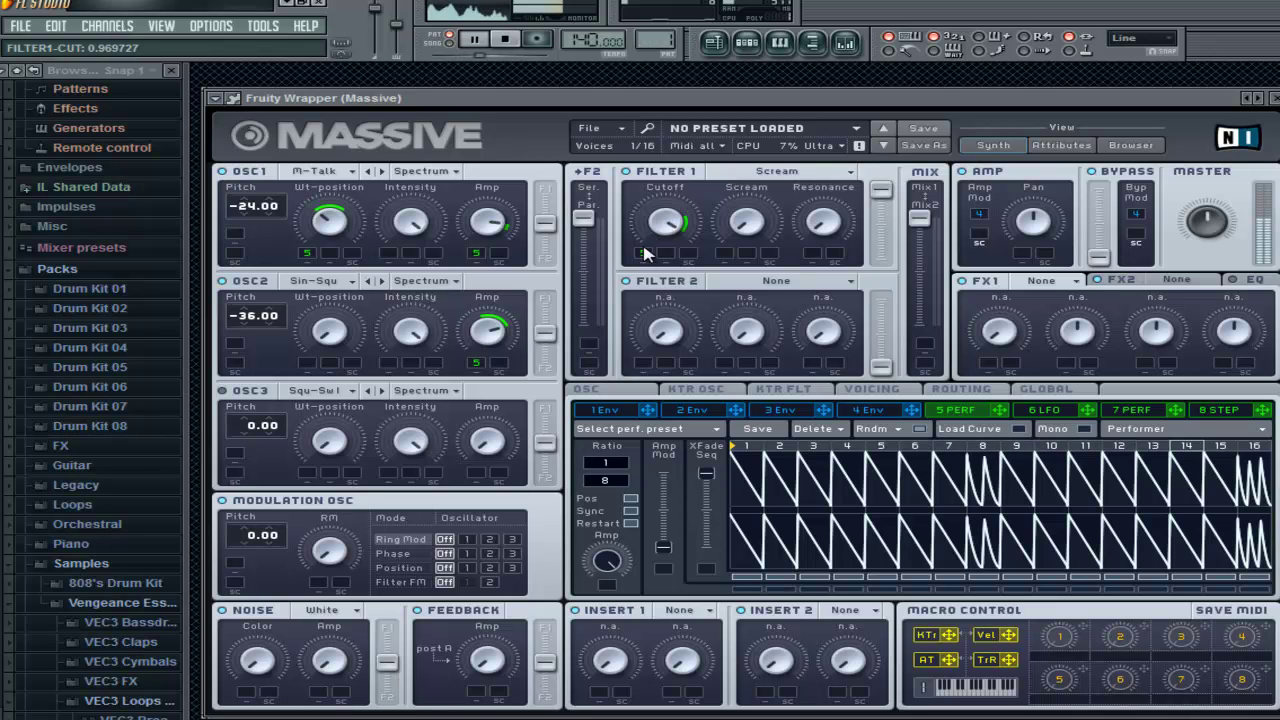
mouse_move(665, 220)
left_mouse_down()
mouse_move(643, 220)
mouse_move(655, 262)
mouse_move(646, 203)
mouse_move(657, 232)
left_mouse_up()
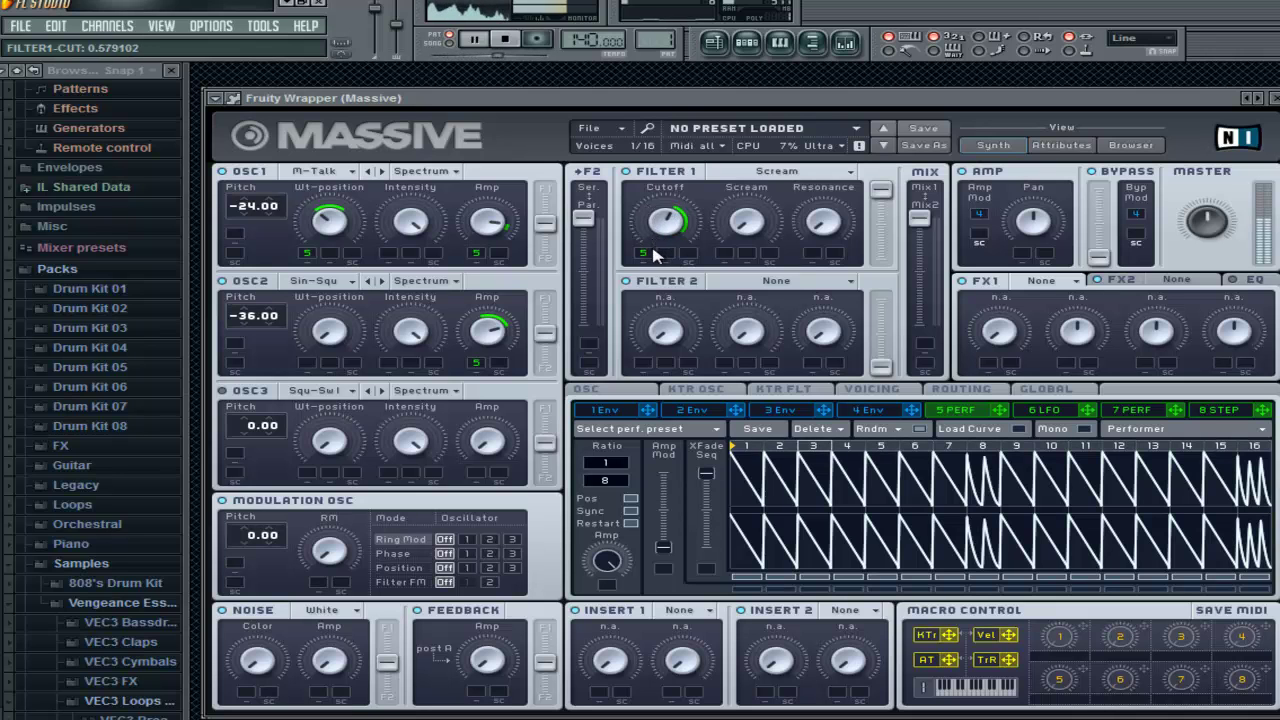
Stop the pattern and close the Massive window
key("F6")
left_click_drag(1174, 100, 1183, 102)
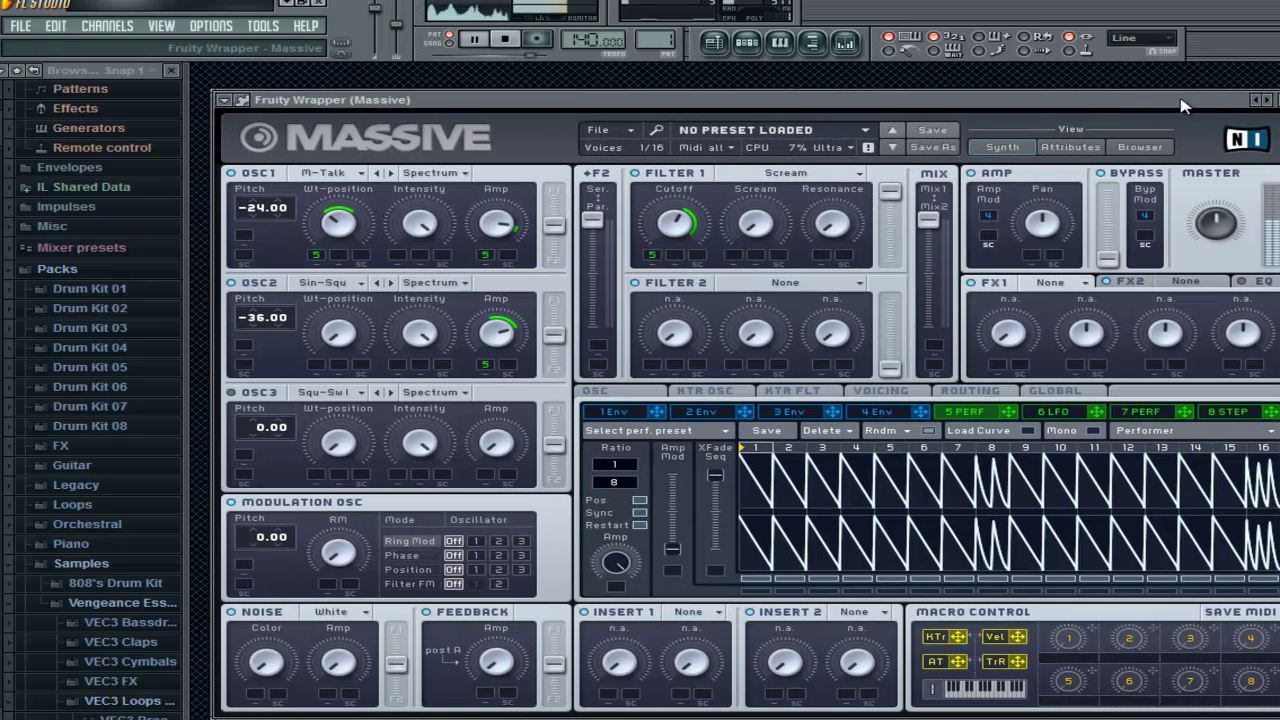
key("Escape")
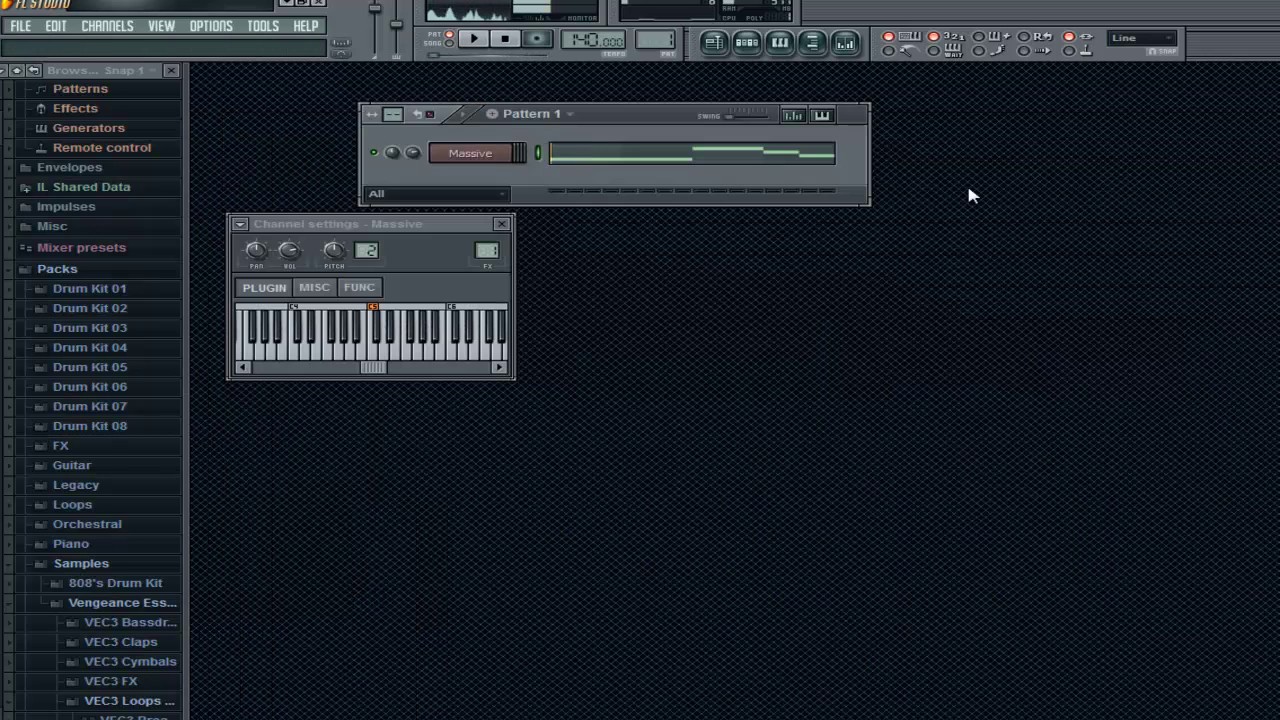
Add a second Massive channel to the project and close its plugin window
left_click(107, 25)
mouse_move(110, 40)
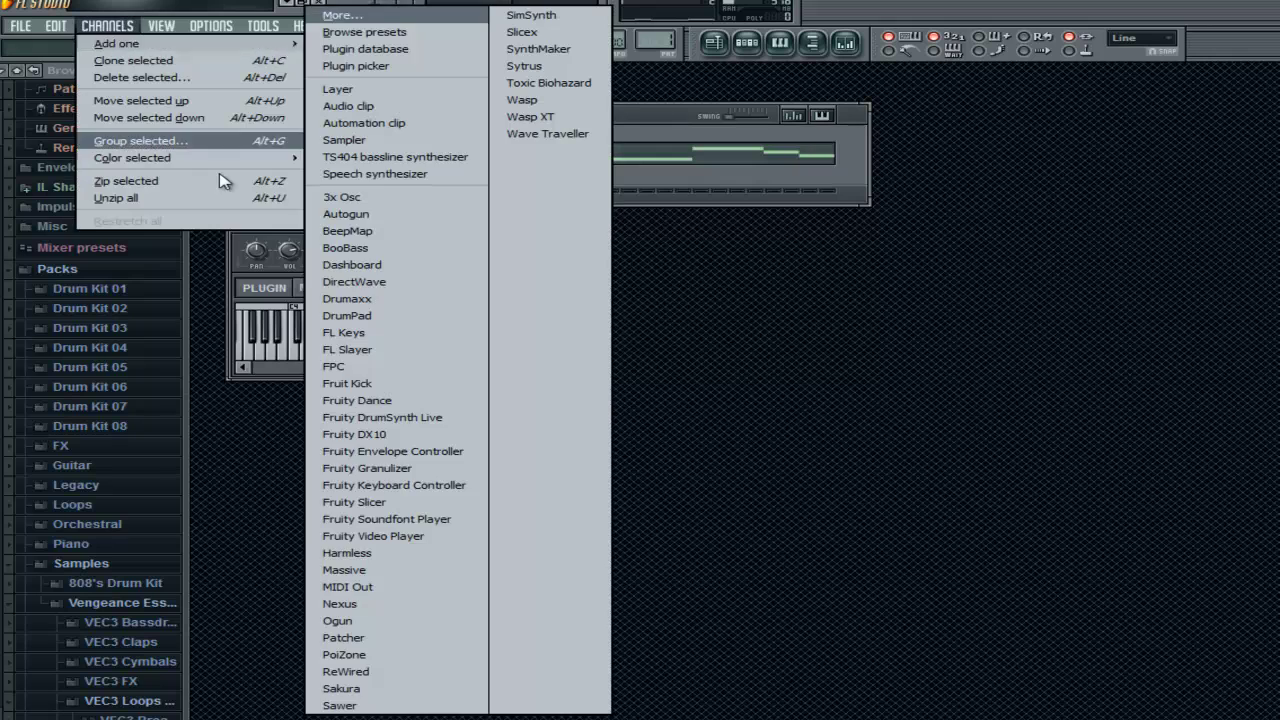
left_click(357, 572)
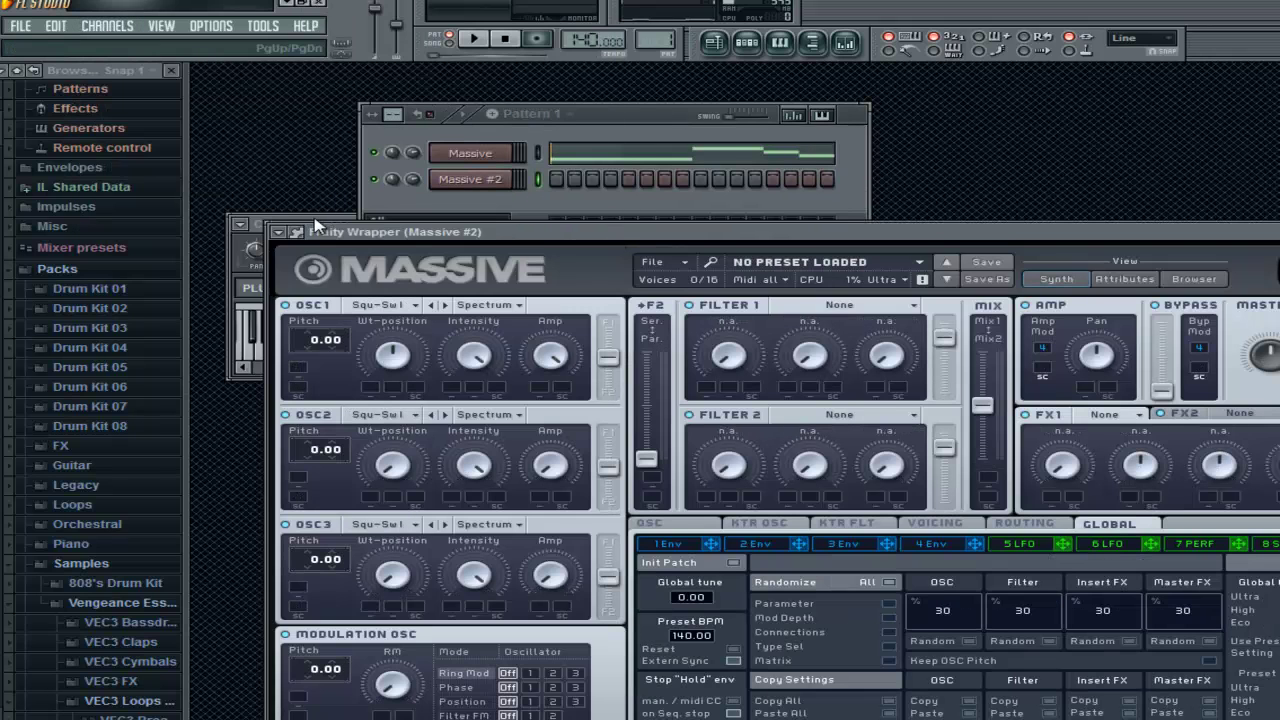
left_click(312, 224)
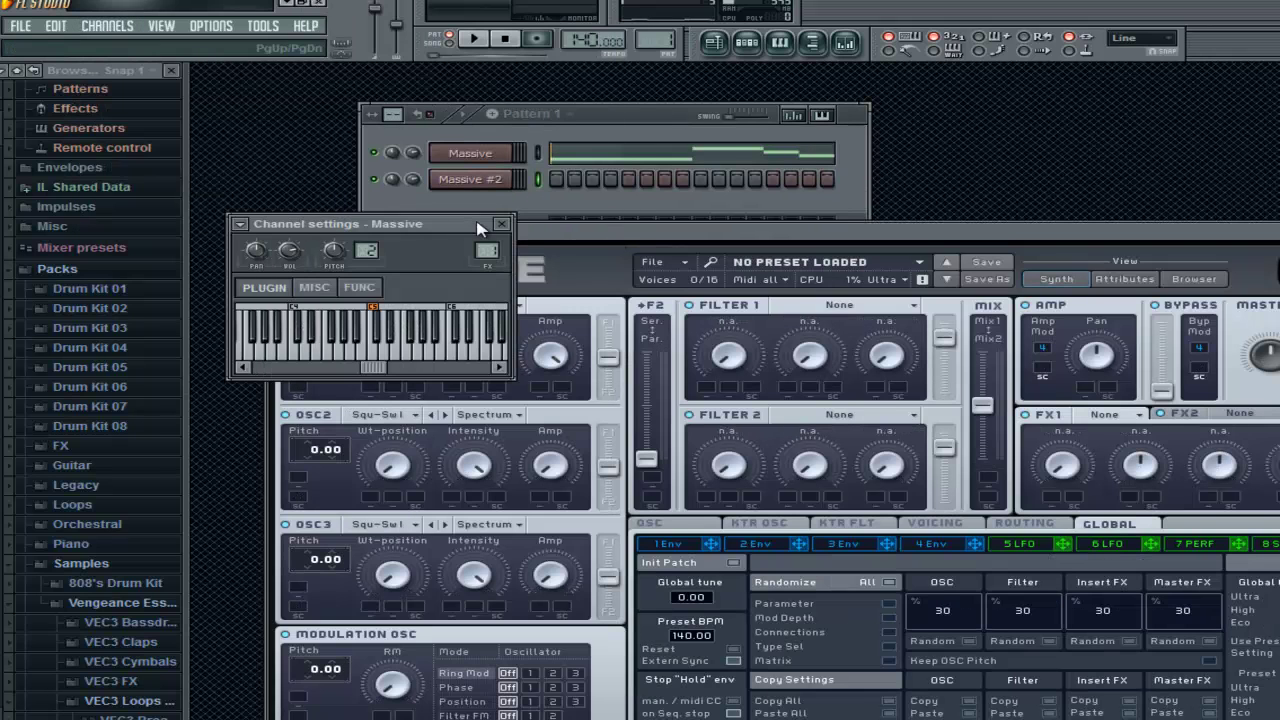
left_click(478, 179)
left_click(476, 181)
left_click(476, 181)
left_click_drag(1227, 234, 916, 232)
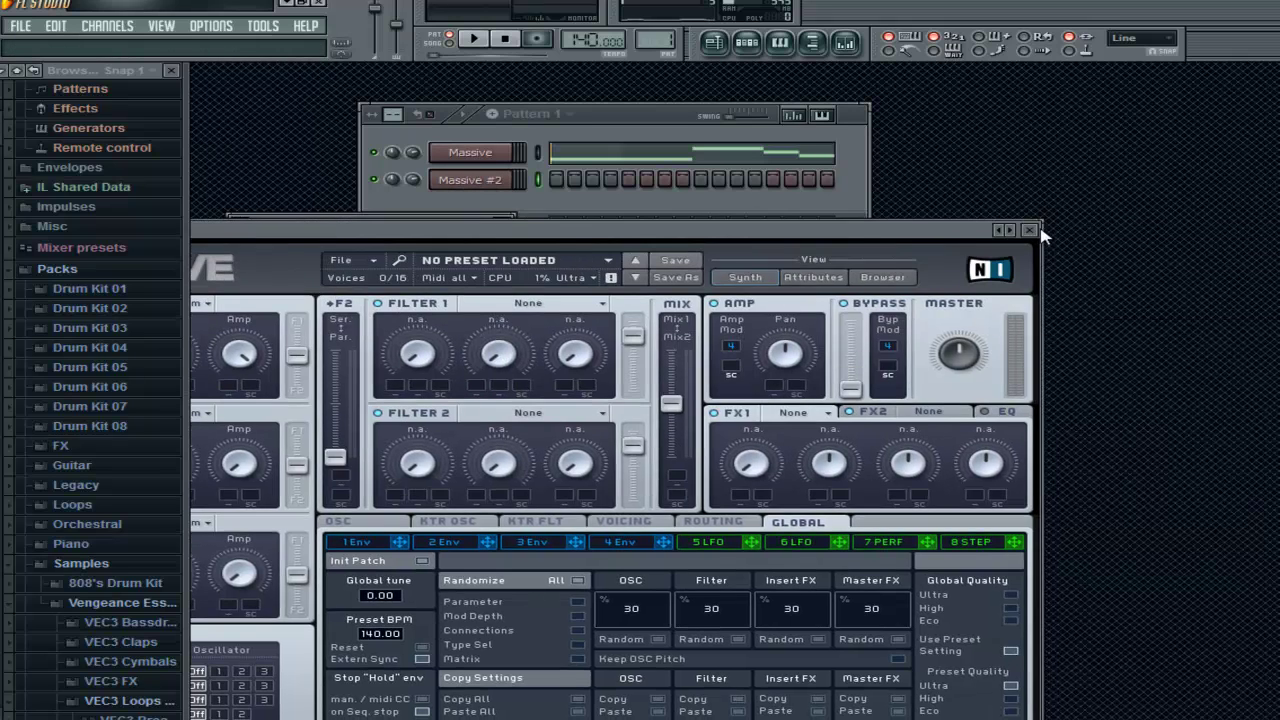
left_click(1032, 231)
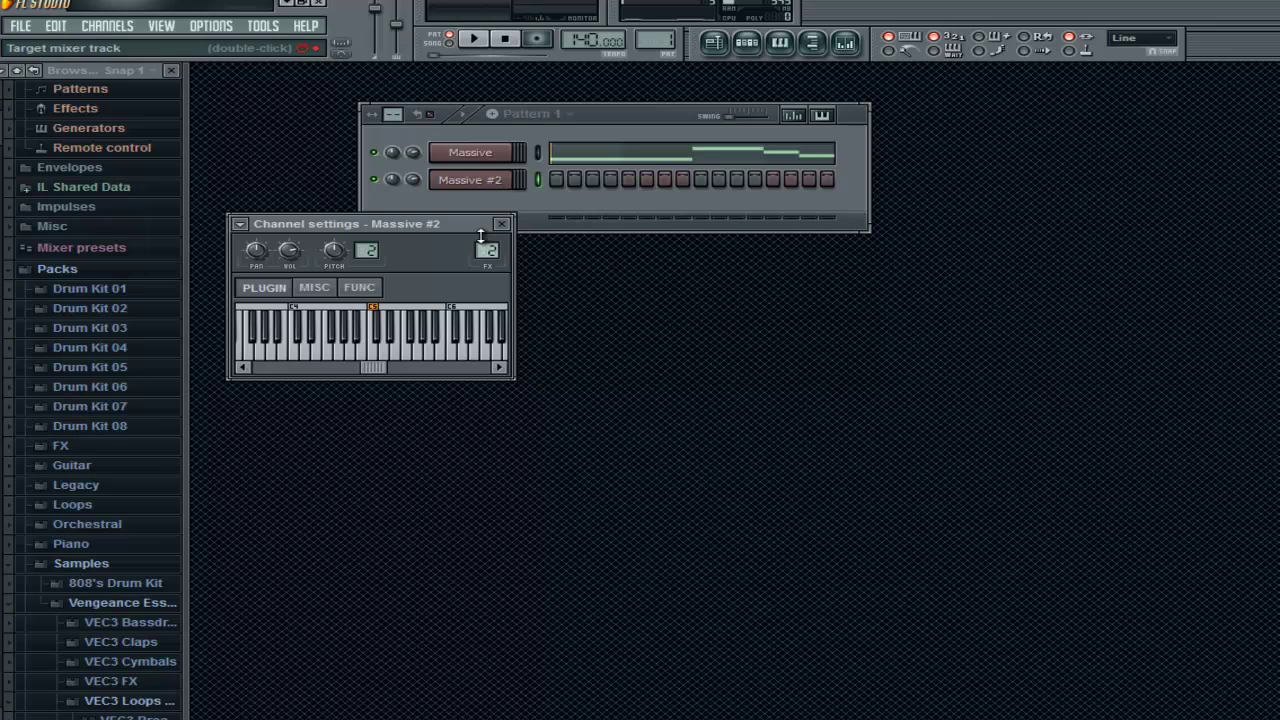
Route Massive #2 to mixer track 2, check that track in the mixer, and close the mixer and channel settings
double_click(483, 244)
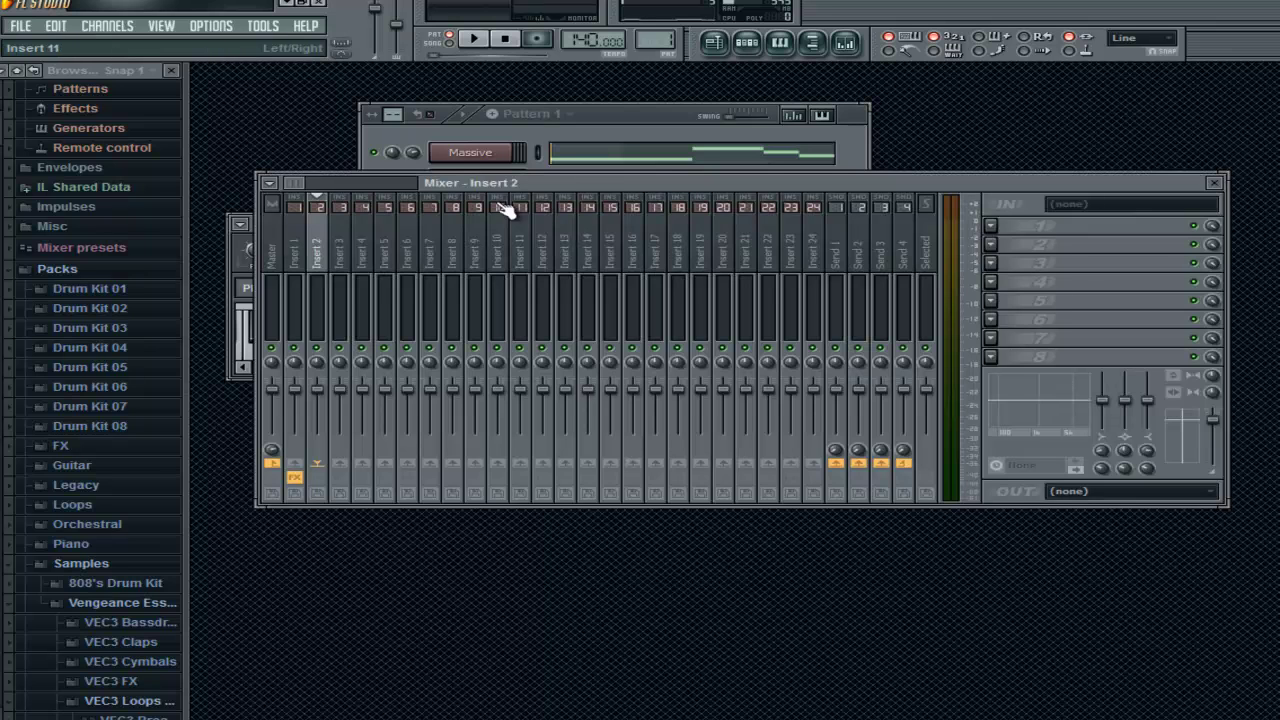
left_click(322, 250)
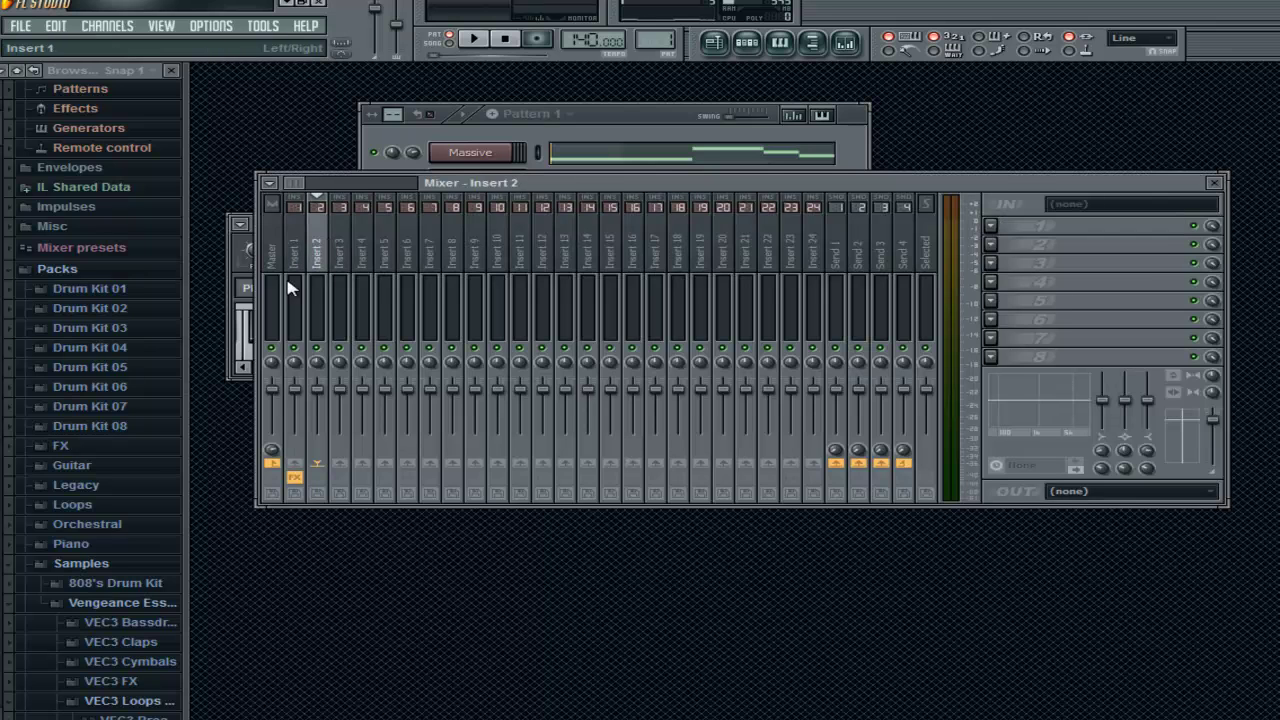
left_click(1214, 182)
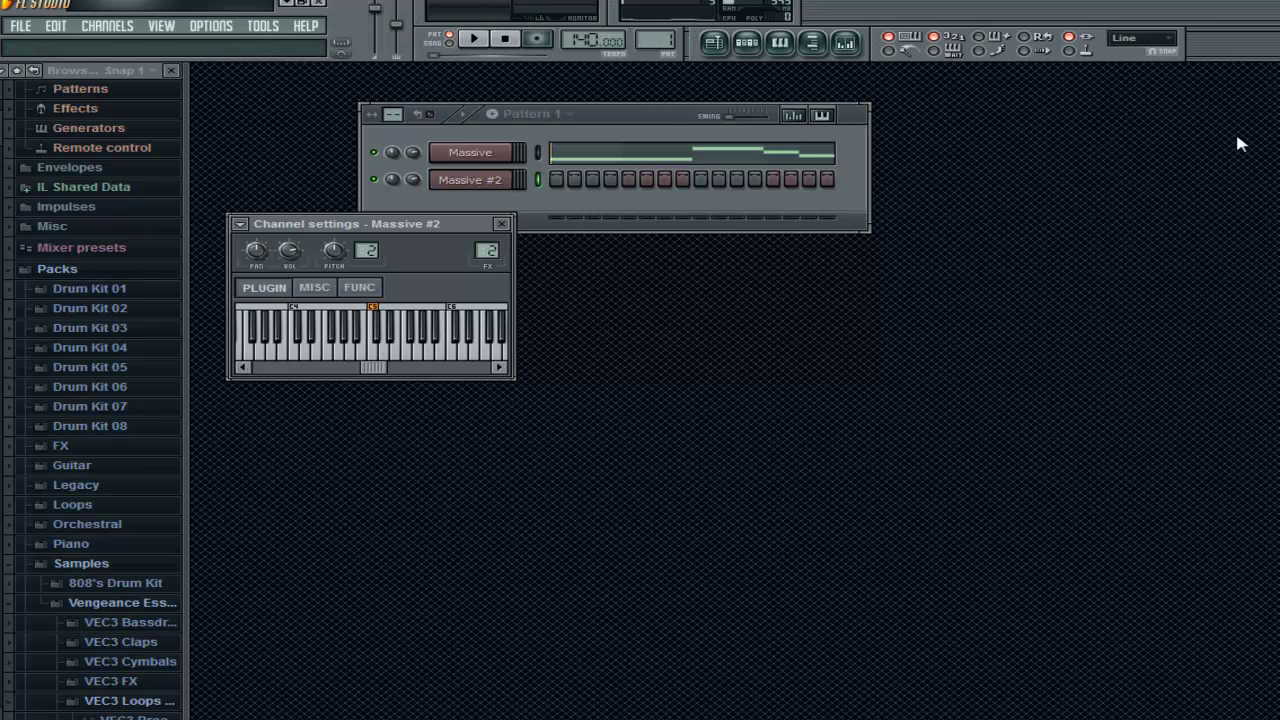
left_click(502, 223)
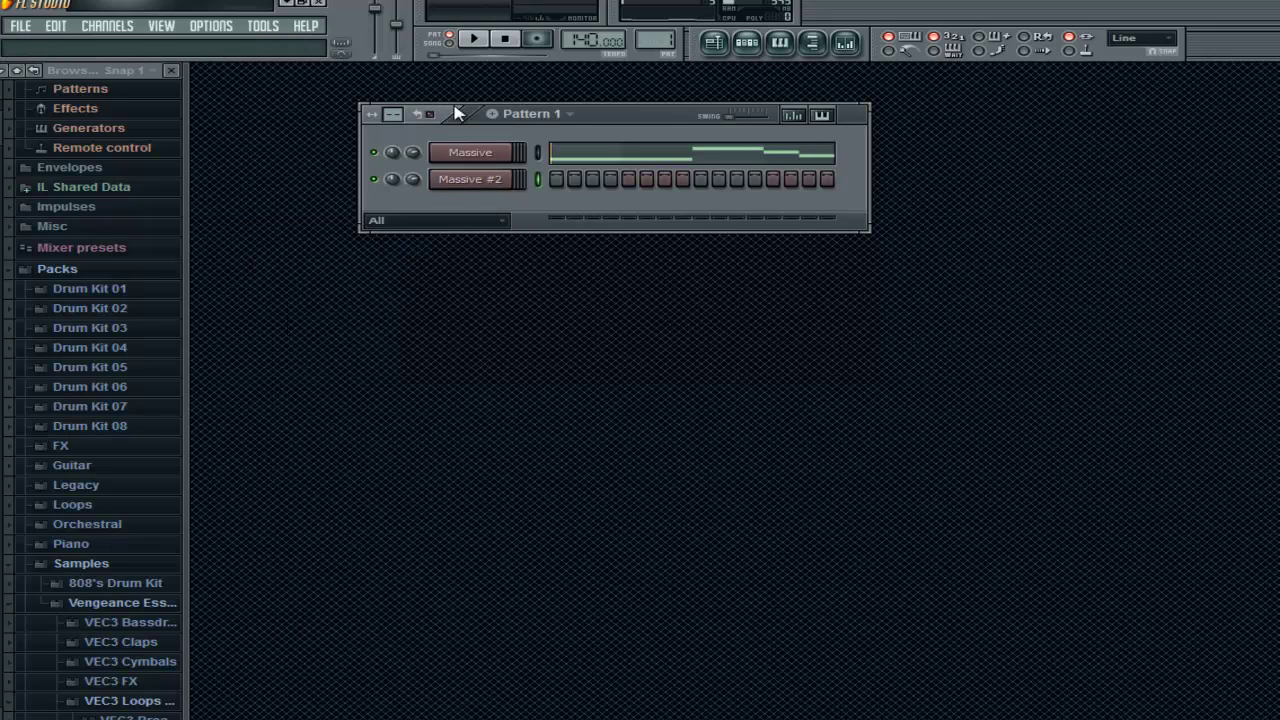
Switch to pattern 2 and open the Massive #2 plugin fully in view
left_click_drag(663, 41, 659, 30)
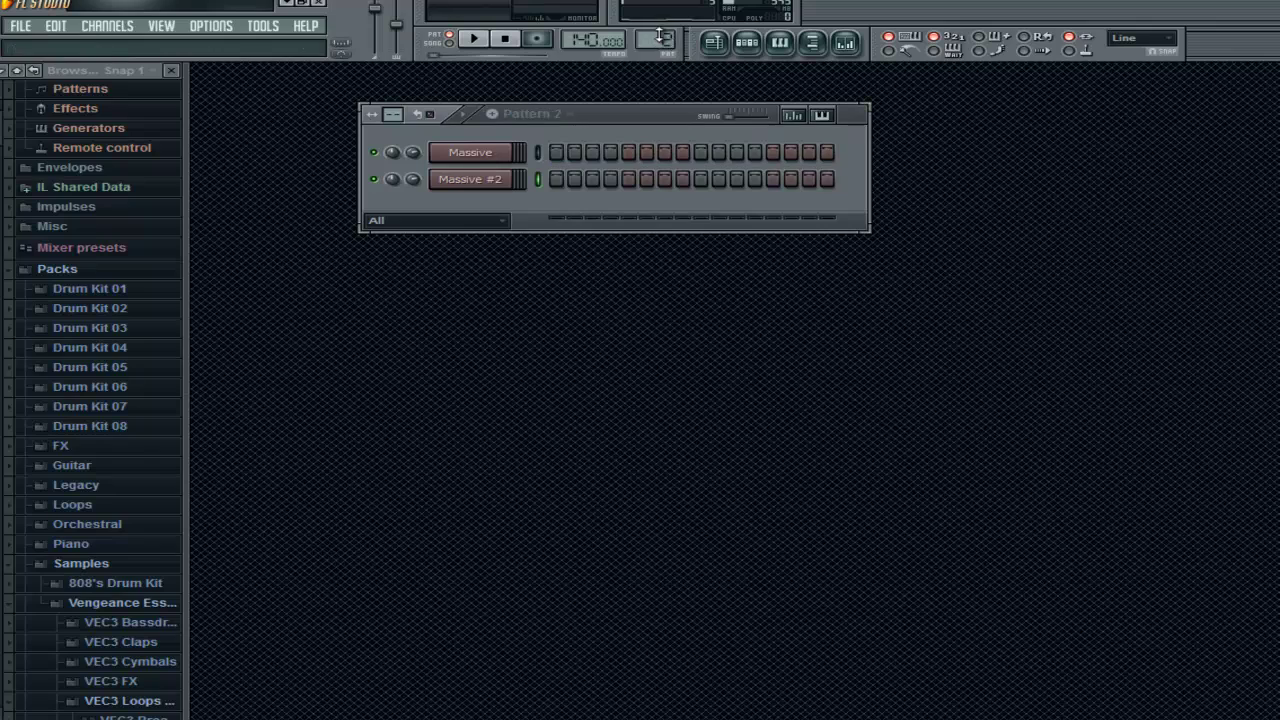
left_click(490, 179)
left_click_drag(557, 234, 825, 90)
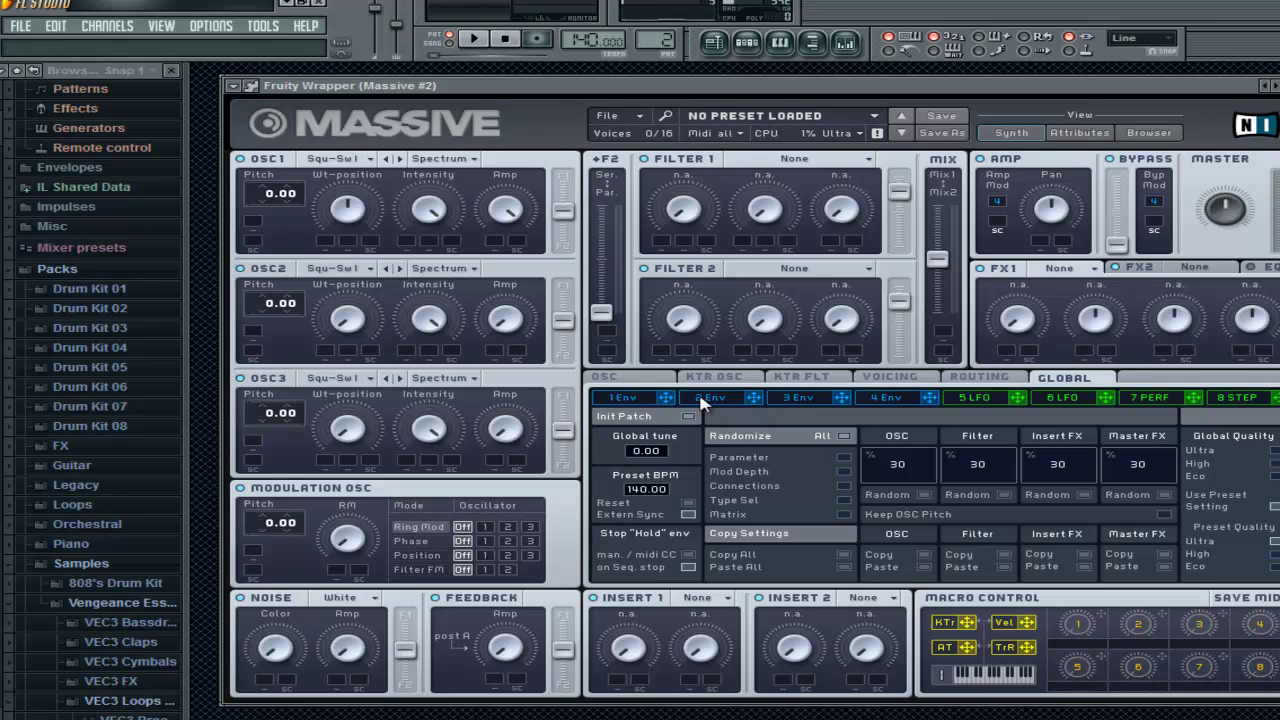
Load the sound file K Party Influence 2 into Massive #2 and reopen its plugin window
left_click(630, 398)
left_click(614, 116)
left_click(620, 130)
scroll(358, 233, "down", 5)
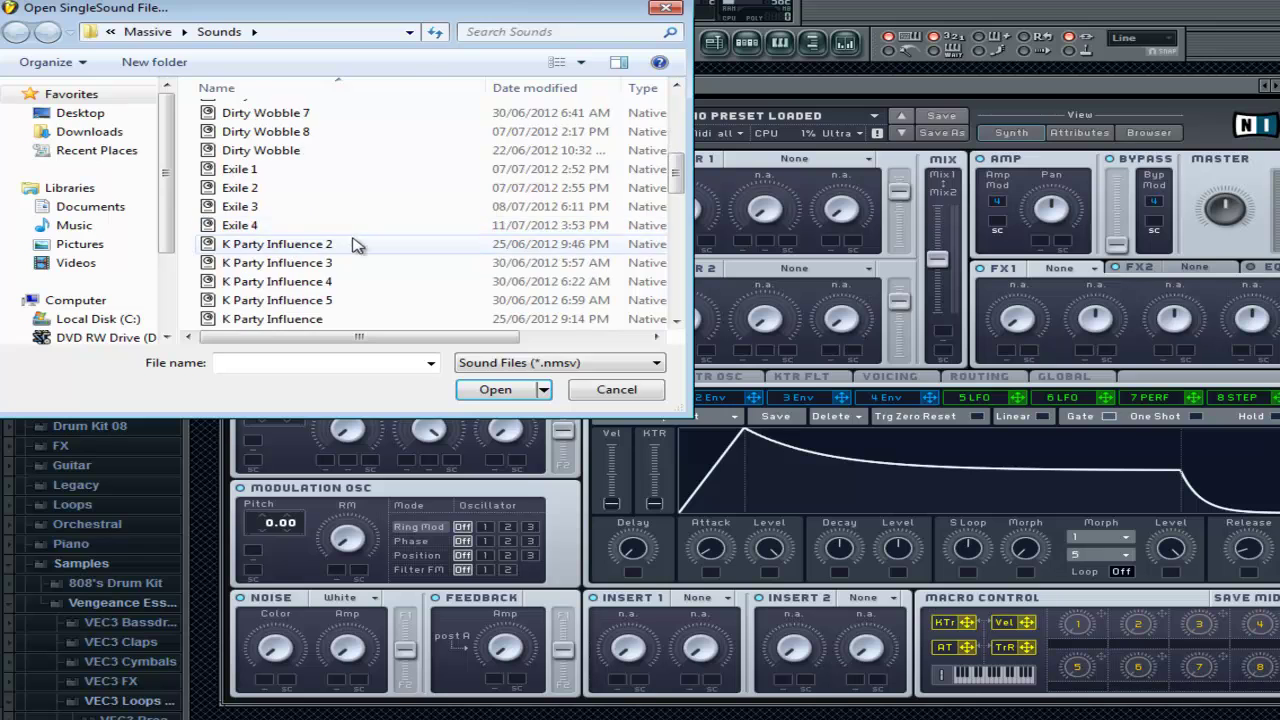
double_click(346, 244)
left_click_drag(734, 88, 707, 115)
left_click(1262, 117)
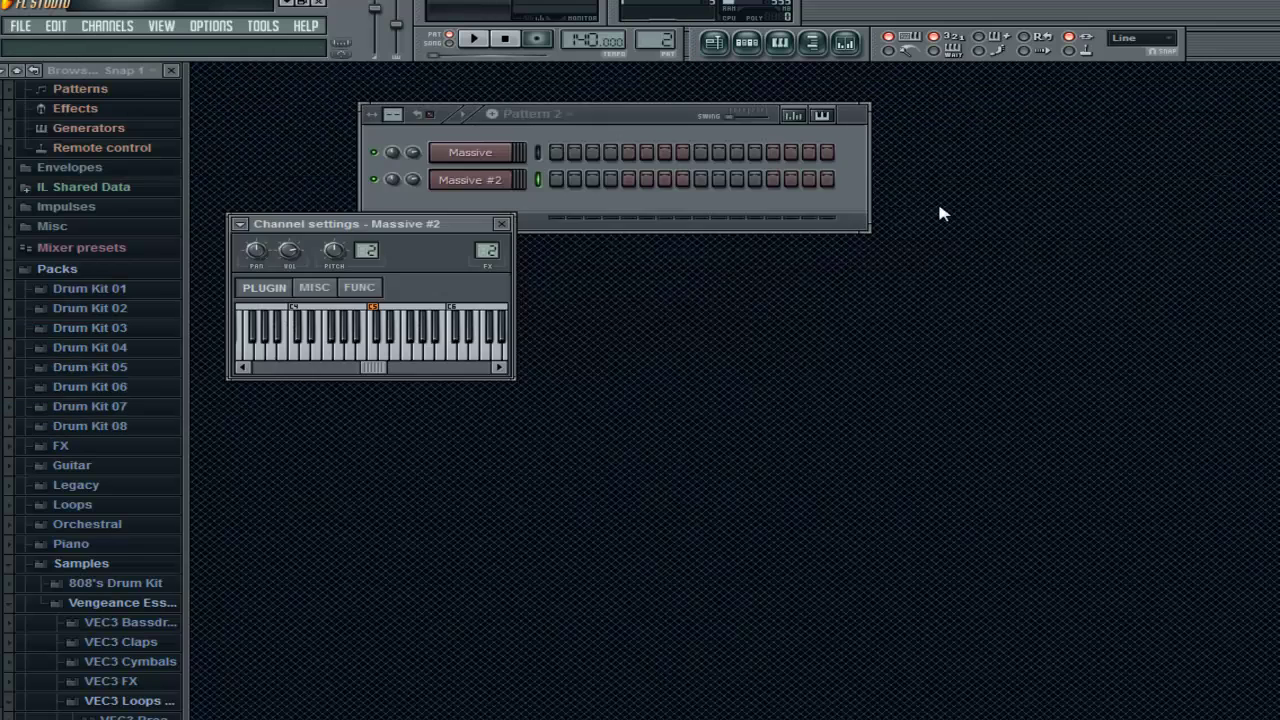
left_click(284, 291)
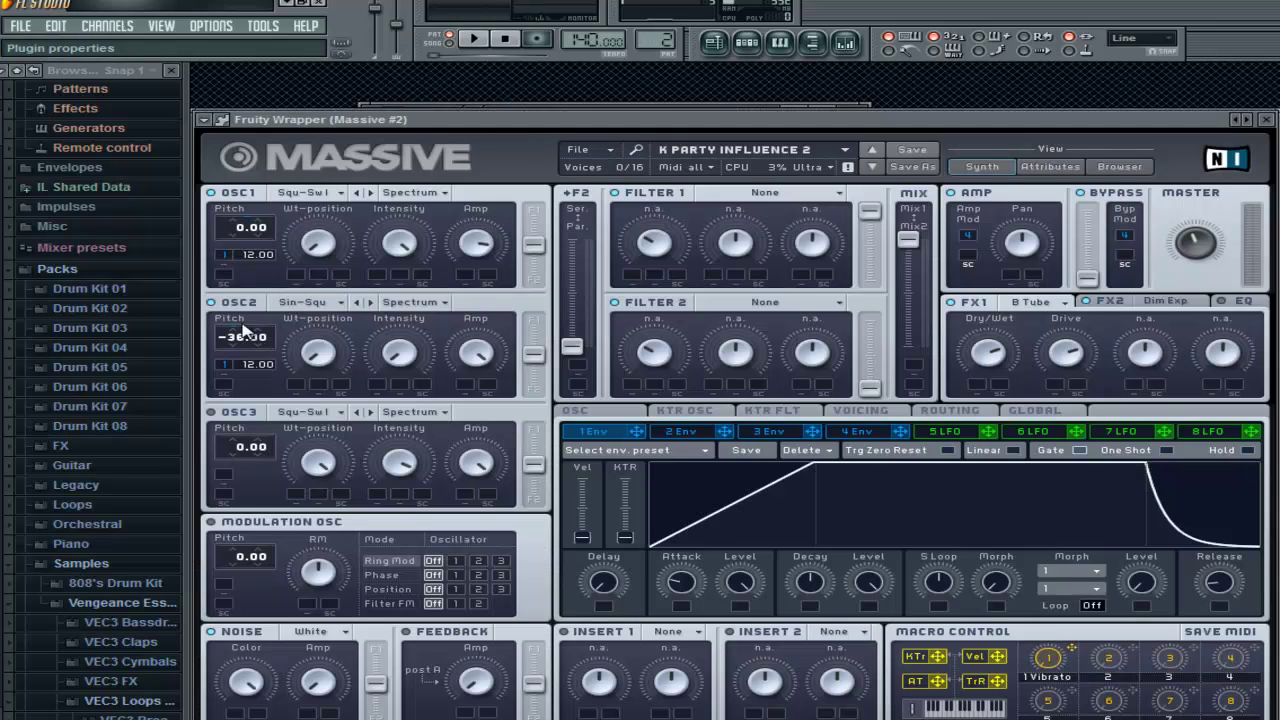
Place a two-step note at the start of Massive #2's piano roll in pattern 2
left_click(832, 104)
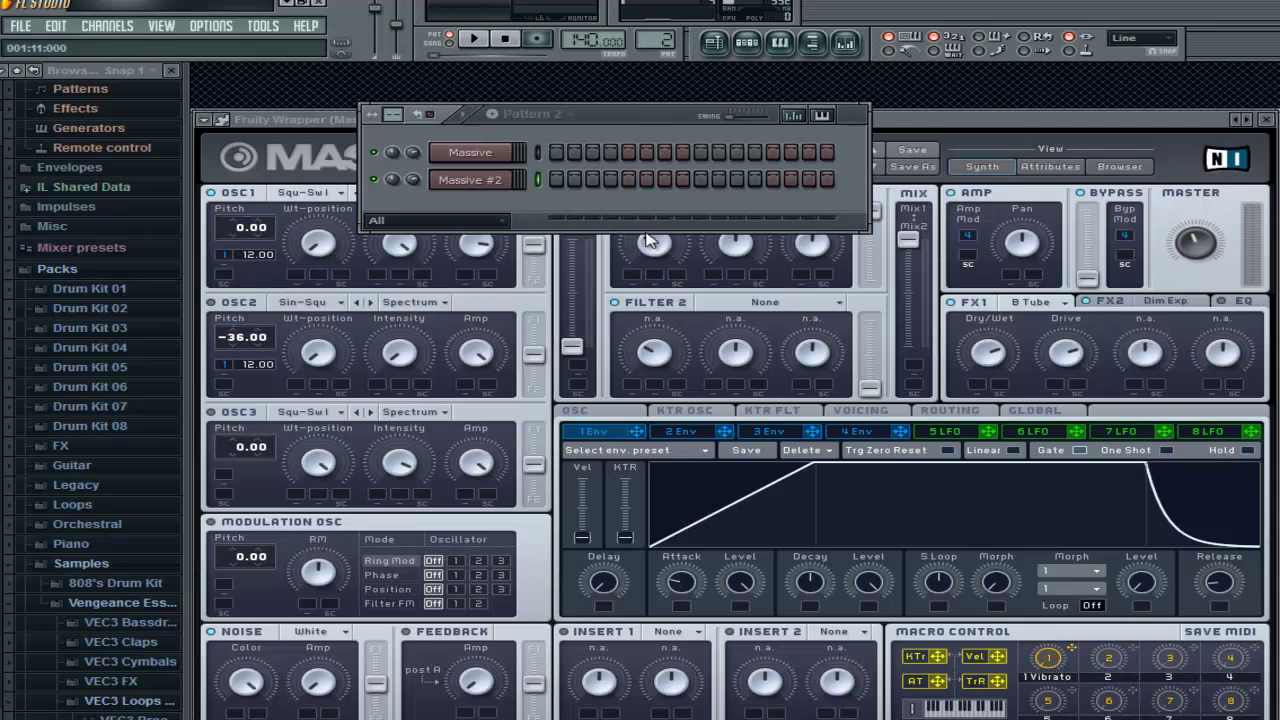
right_click(466, 186)
left_click(550, 180)
left_click(297, 305)
right_click(297, 310)
left_click(252, 288)
left_click_drag(370, 288, 298, 289)
left_click(1273, 71)
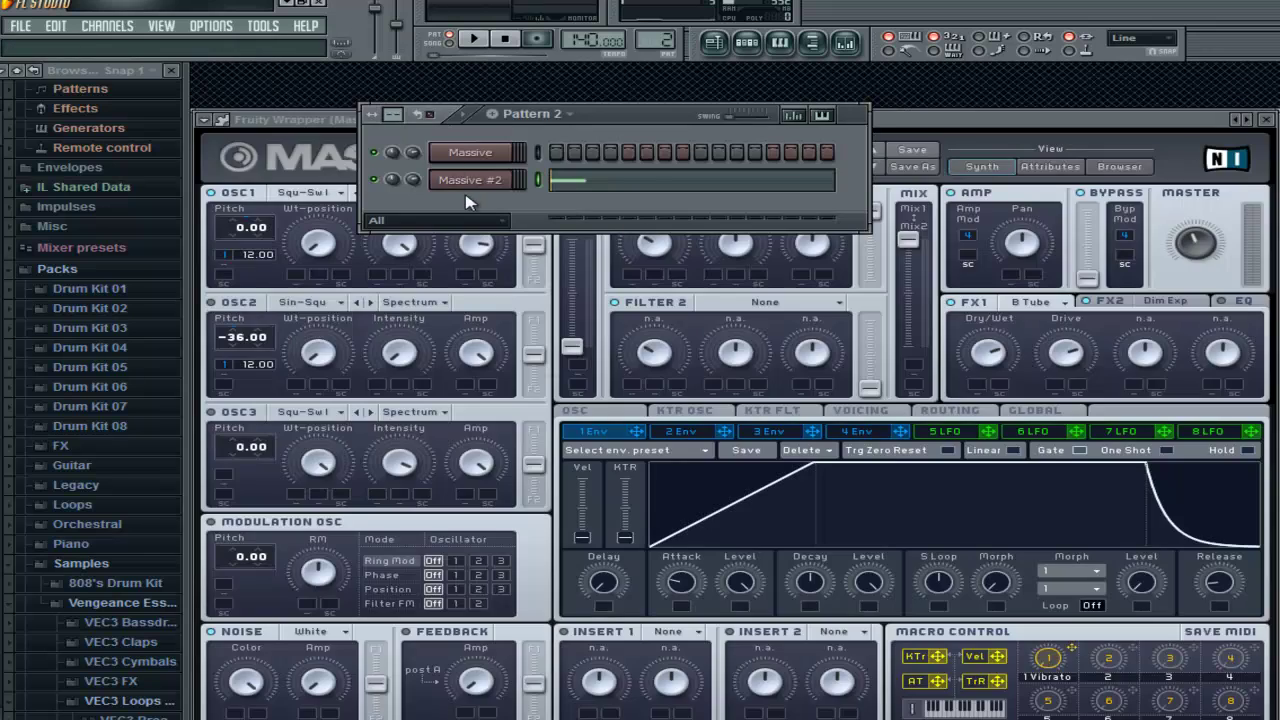
Close the Massive #2 window and lower the volume fader of mixer track Insert 2
left_click(466, 183)
left_click(1268, 119)
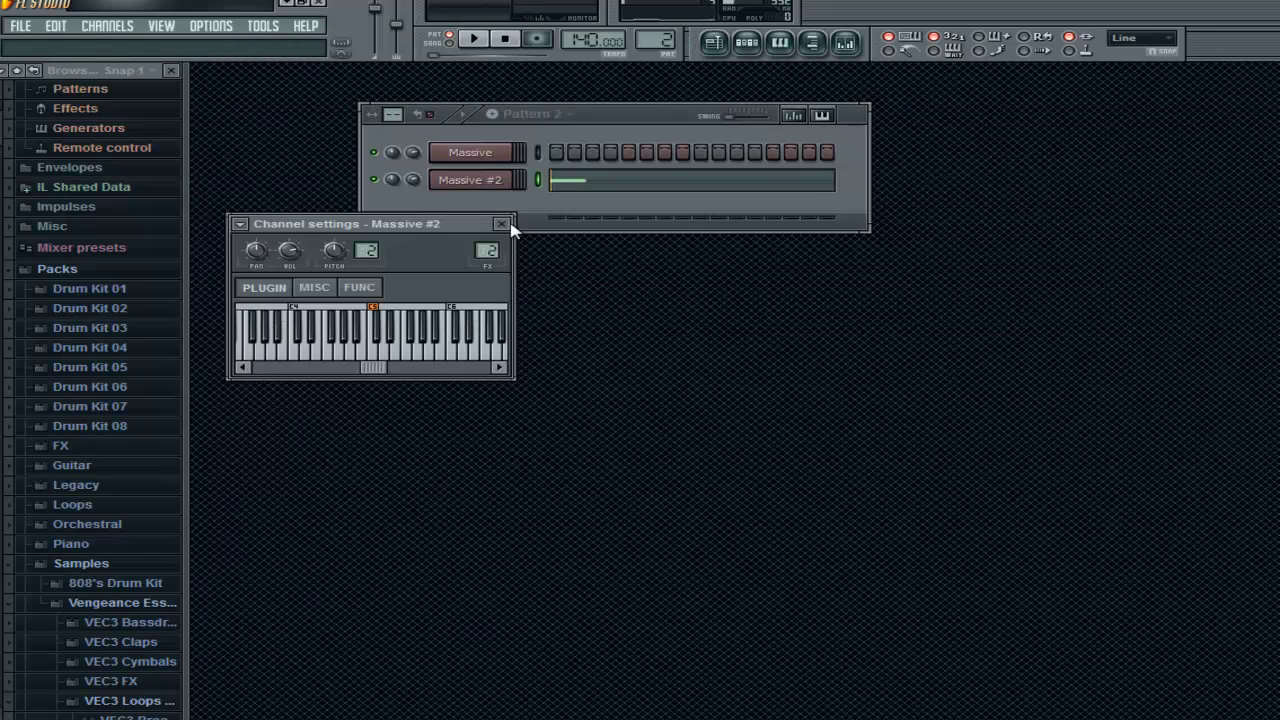
left_click(486, 252)
left_click_drag(320, 395, 318, 430)
key("F6")
Shorten Massive #2's F5 note to one step and add three more F5 notes at half-beat intervals
left_click(635, 188)
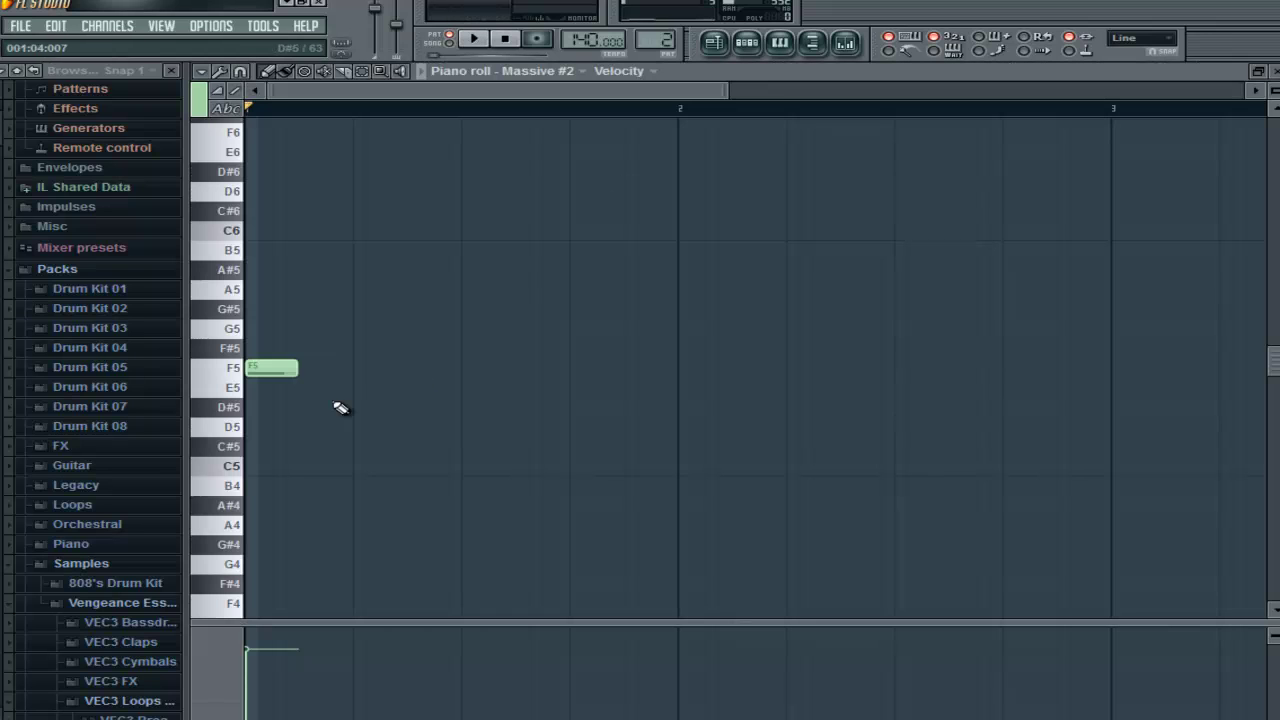
left_click_drag(290, 369, 273, 368)
left_click(301, 368)
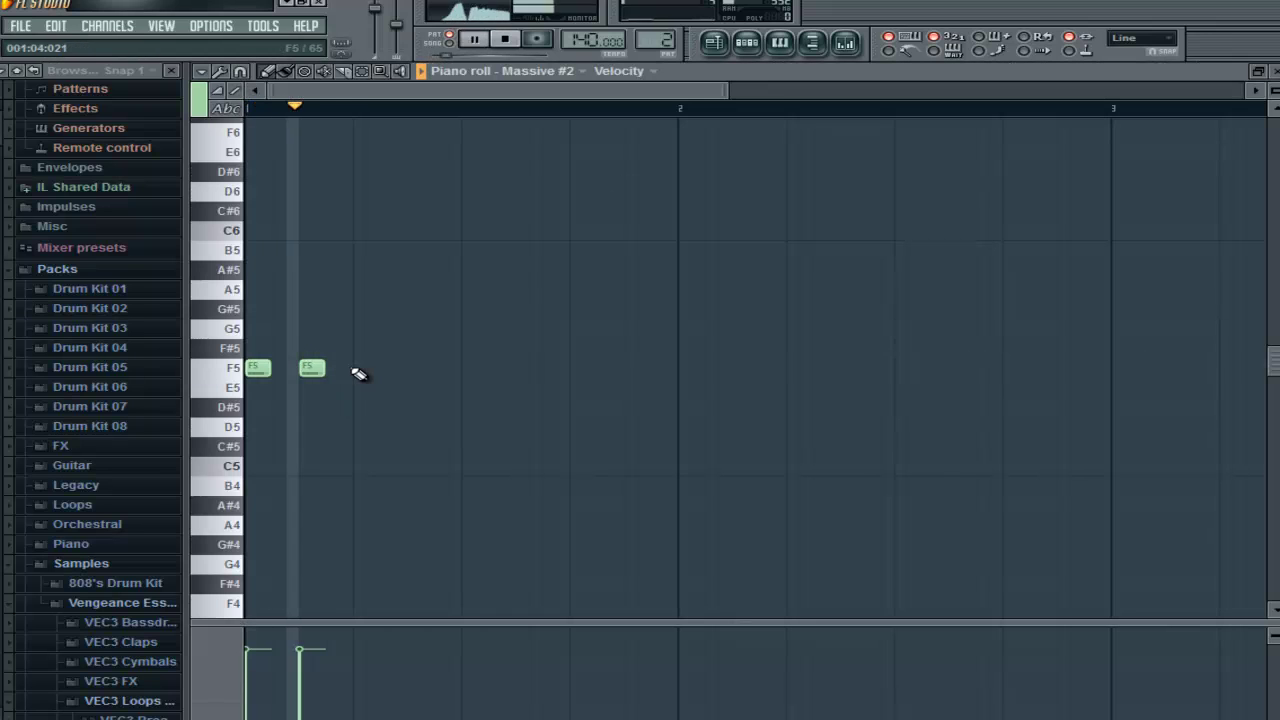
left_click(356, 368)
left_click(410, 368)
Add a one-step C6 note on beat three and an F5 note half a beat after it
left_click(463, 250)
right_click(471, 251)
left_click(465, 230)
left_click(524, 368)
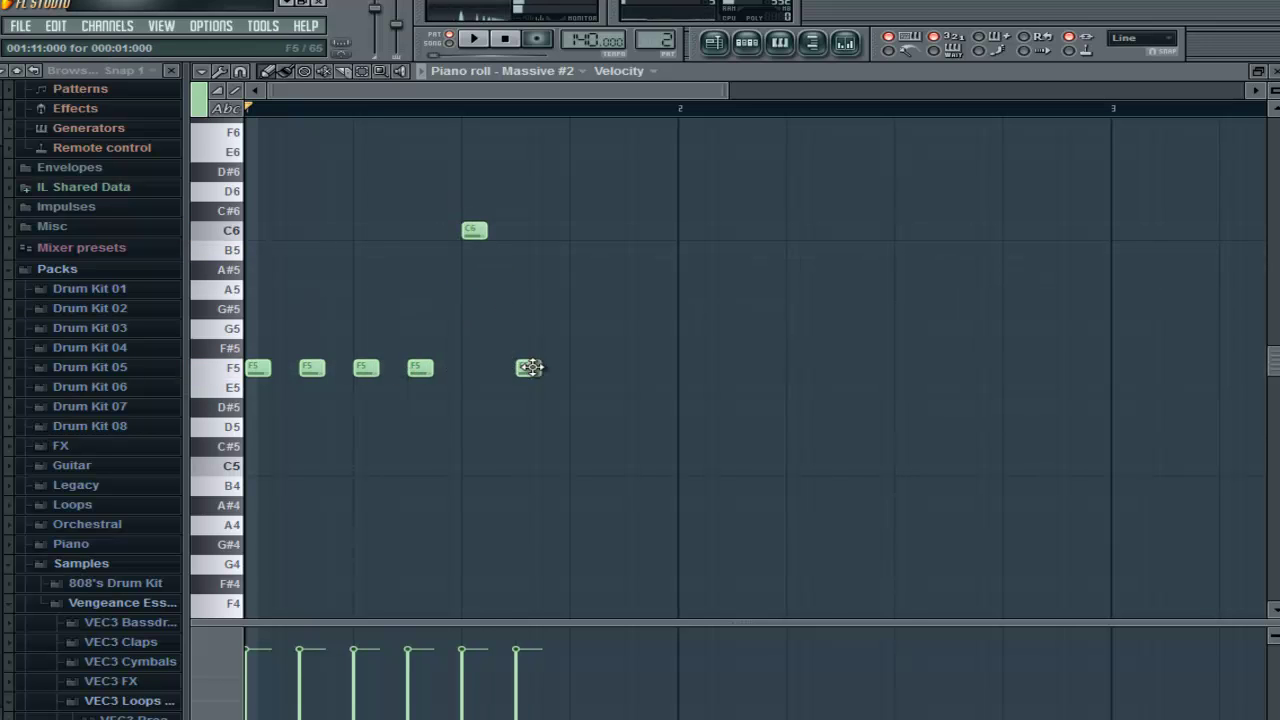
Shorten the last F5 to half a step, follow it with four more F5 notes ending on a one-step note, and audition the pattern
left_click_drag(528, 371, 514, 370)
left_click(546, 368)
left_click(573, 368)
left_click(600, 368)
left_click(628, 368)
left_click_drag(632, 366, 648, 367)
key("space")
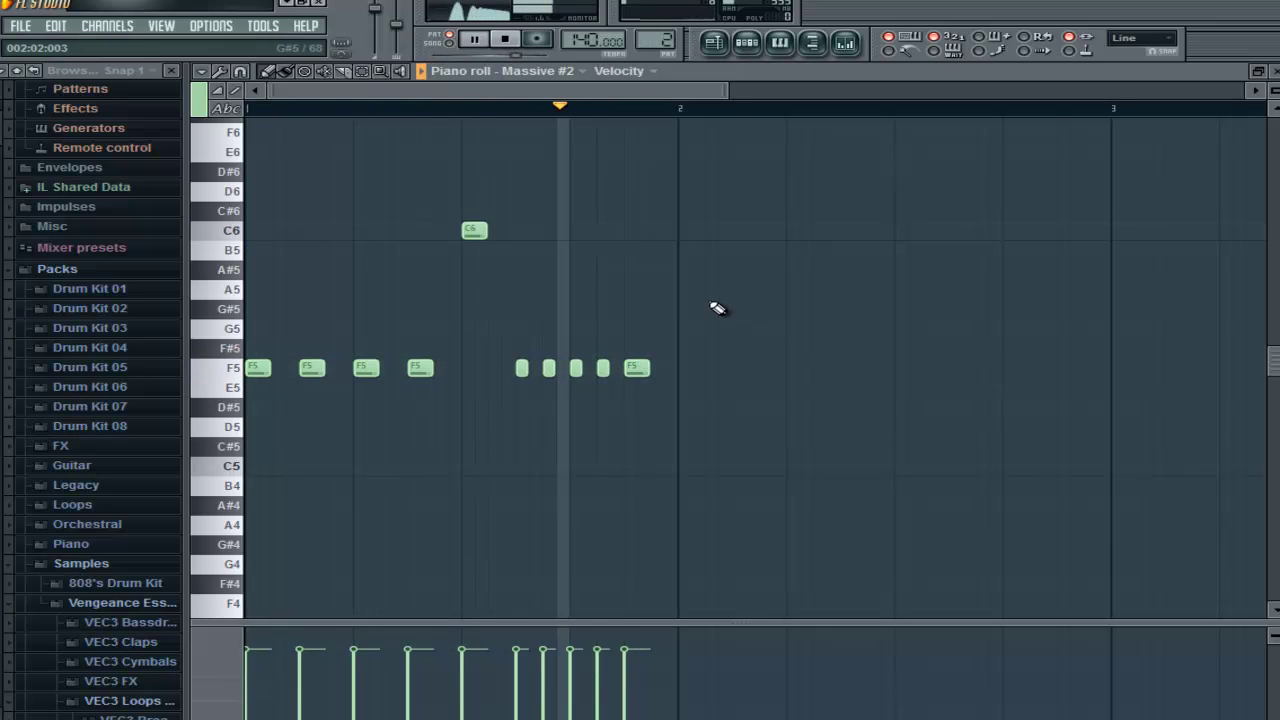
key("space")
Reopen Massive #2 from the channel list and slightly lengthen envelope 1's Attack
left_click(1273, 71)
left_click(463, 186)
left_click(468, 182)
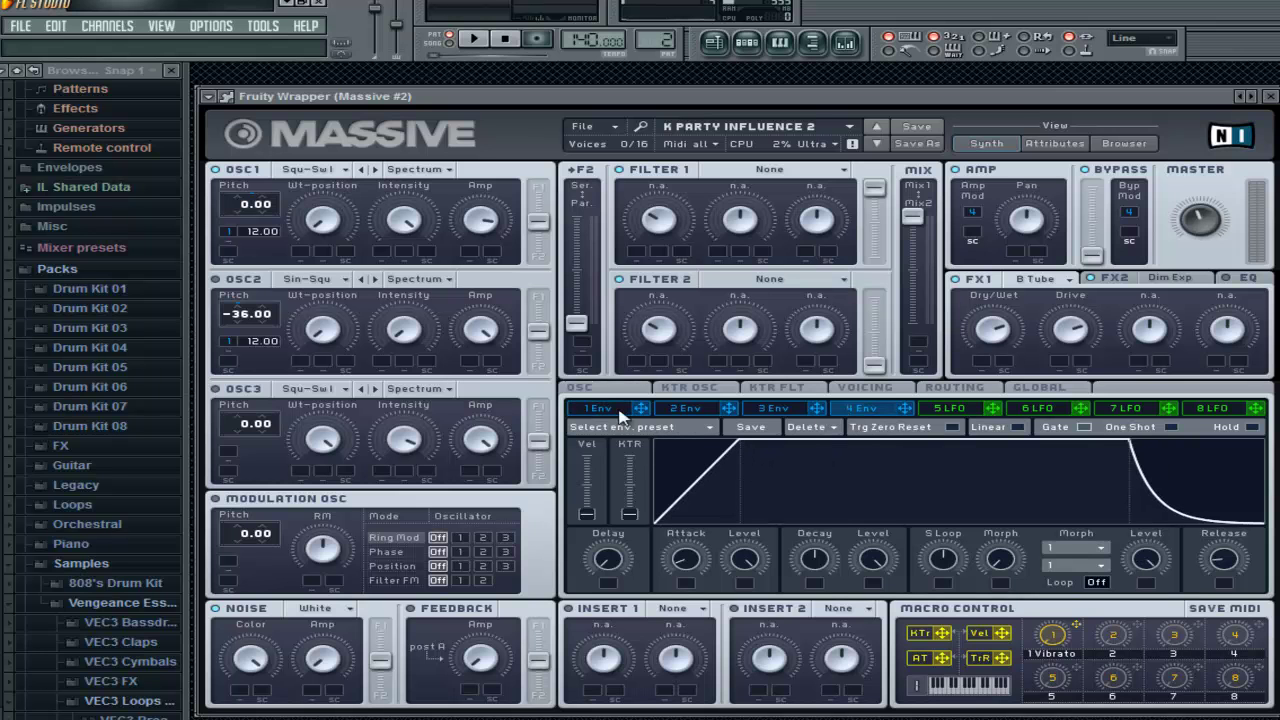
left_click_drag(677, 98, 754, 100)
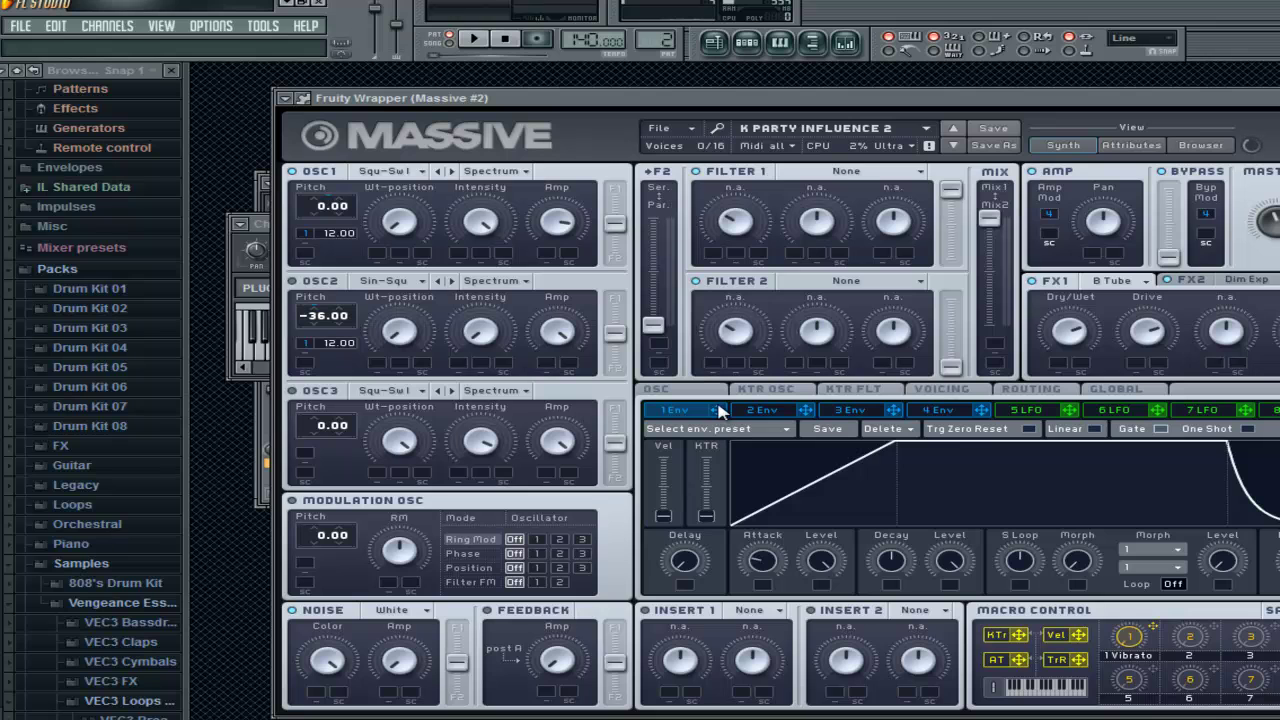
left_click_drag(781, 561, 773, 563)
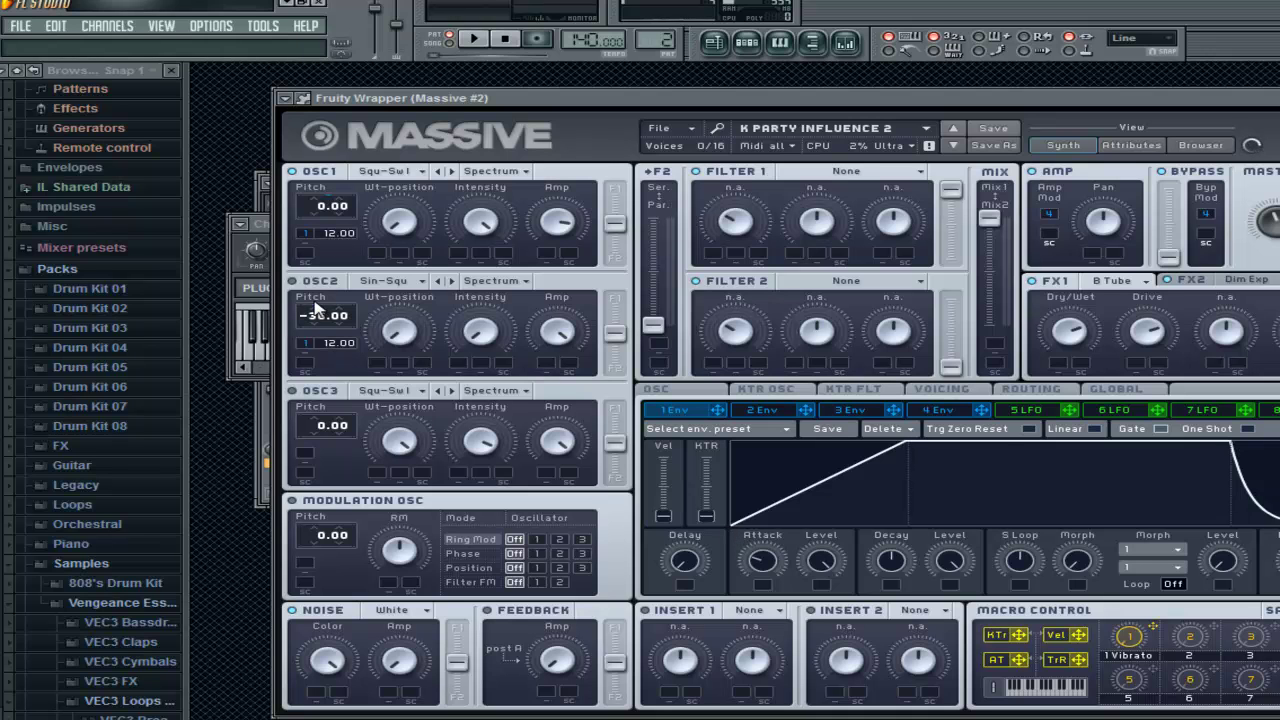
Play pattern 2 to hear the Massive #2 sound, stop it, and return to the plugin window
key("F6")
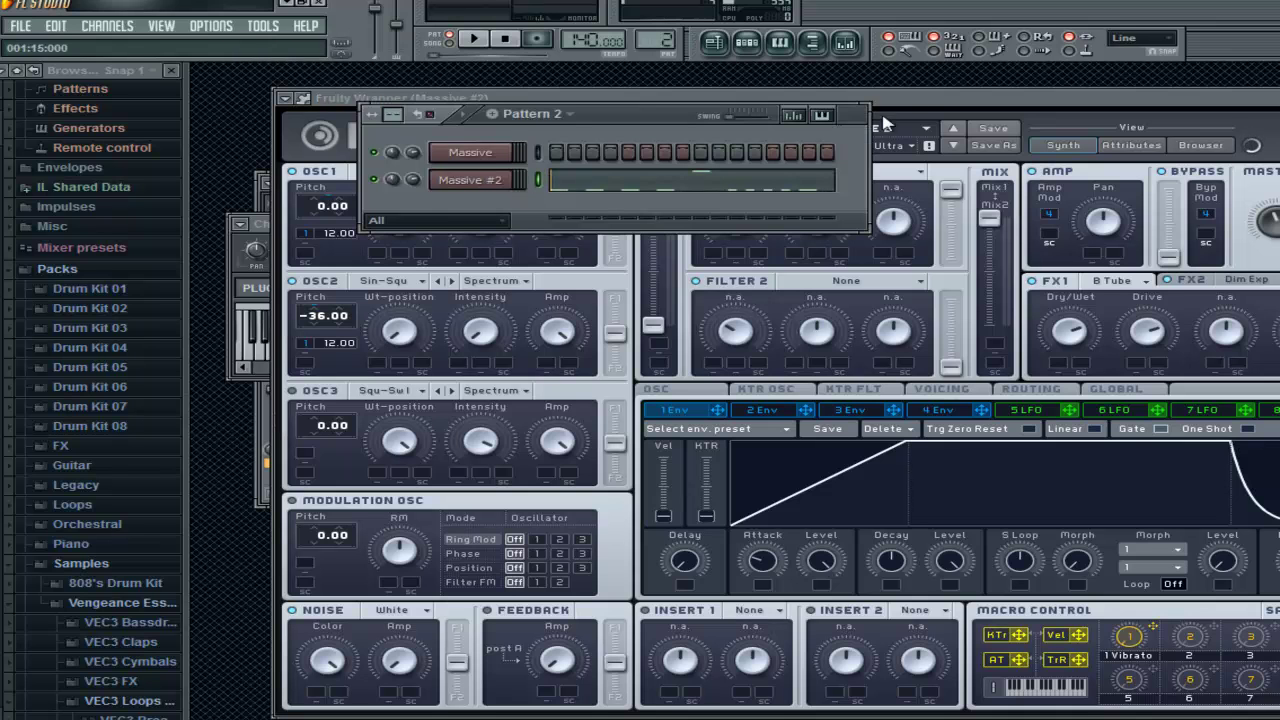
key("space")
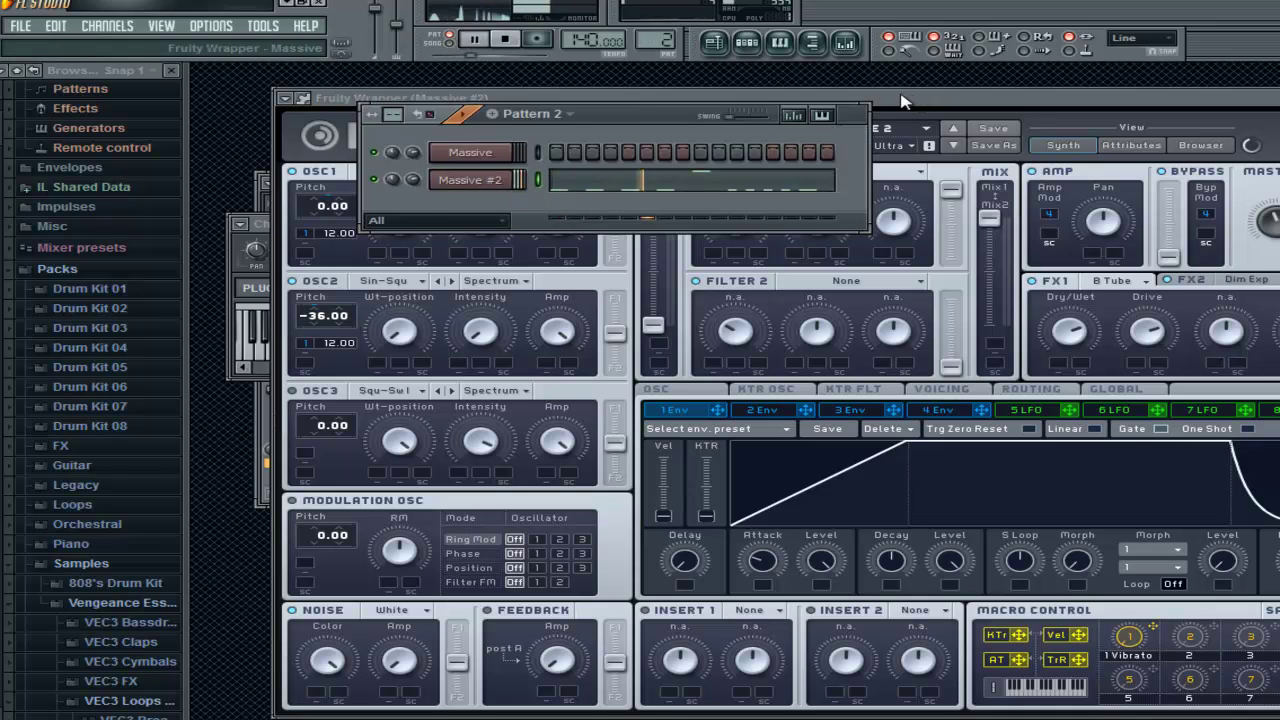
left_click(894, 120)
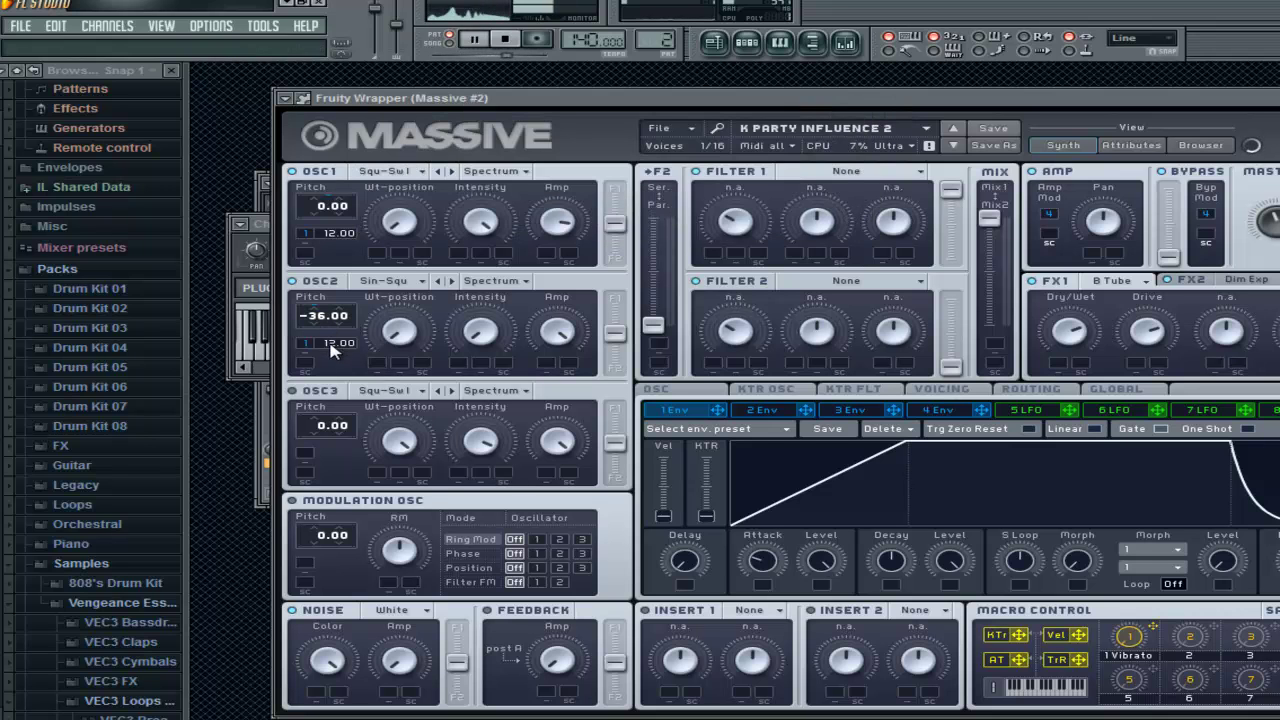
key("space")
key("F6")
left_click(968, 120)
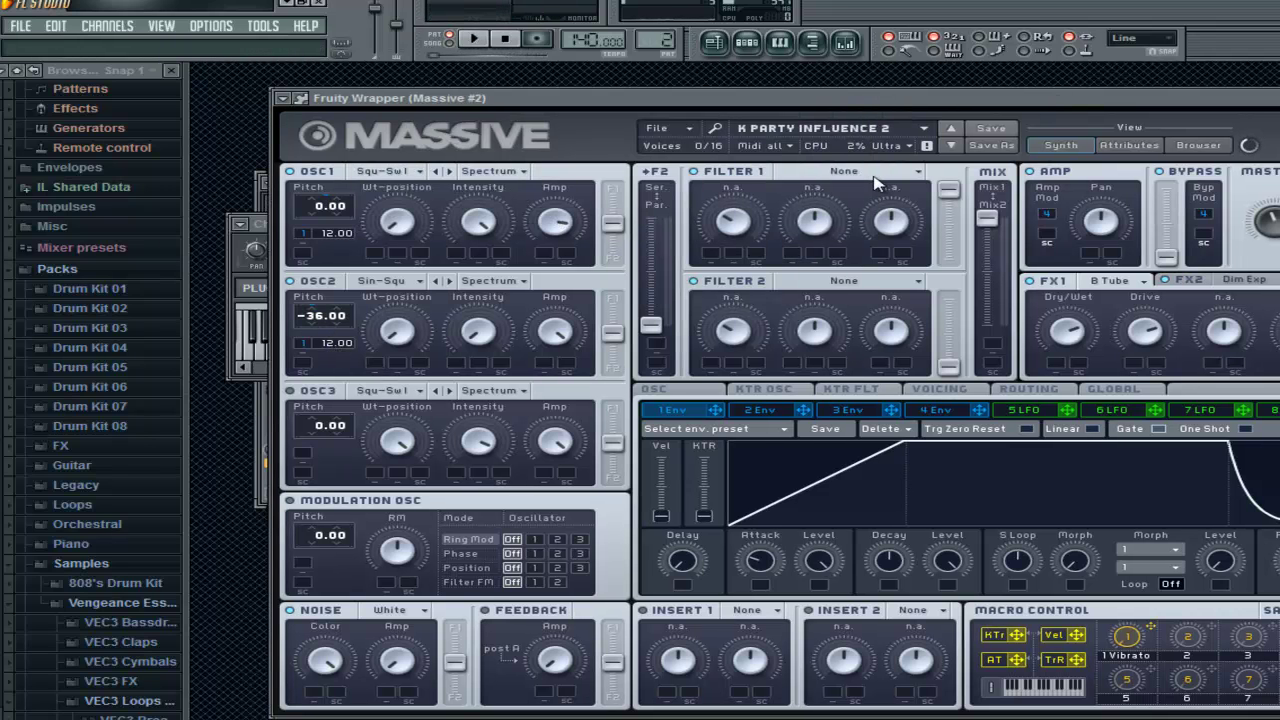
Lengthen envelope 1's Attack further and audition the pattern
left_click_drag(762, 567, 770, 545)
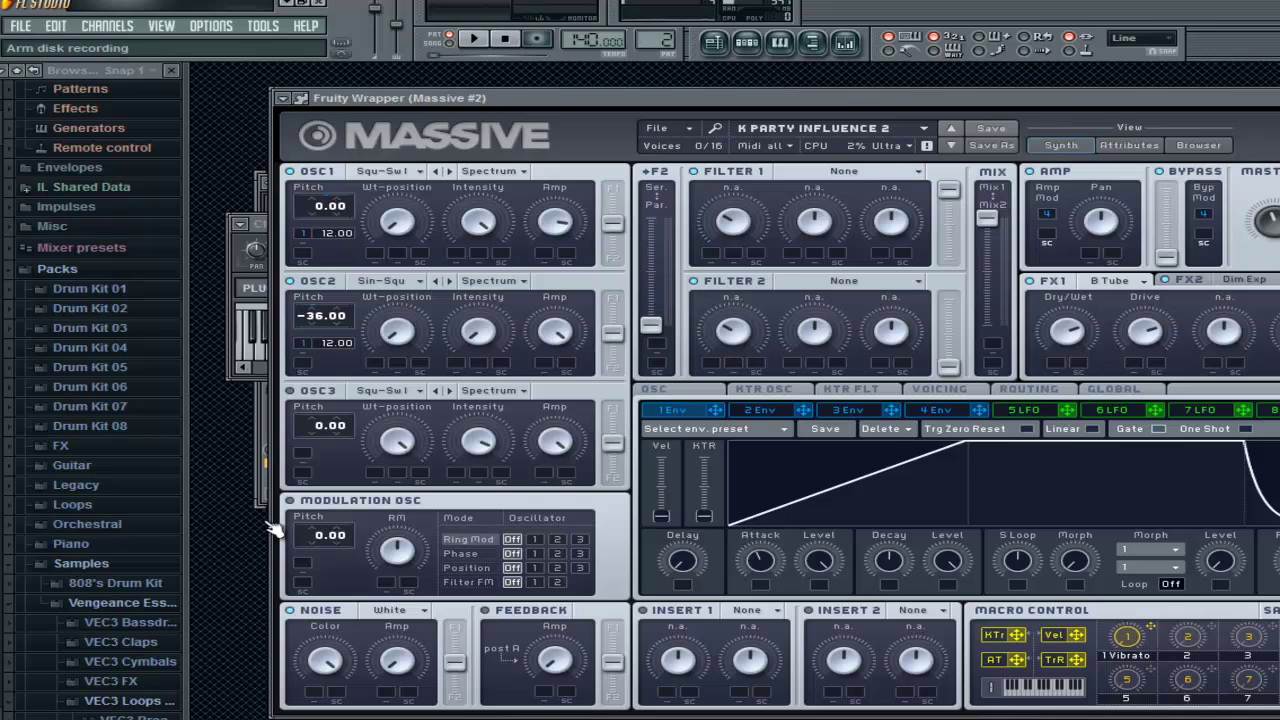
key("F6")
key("space")
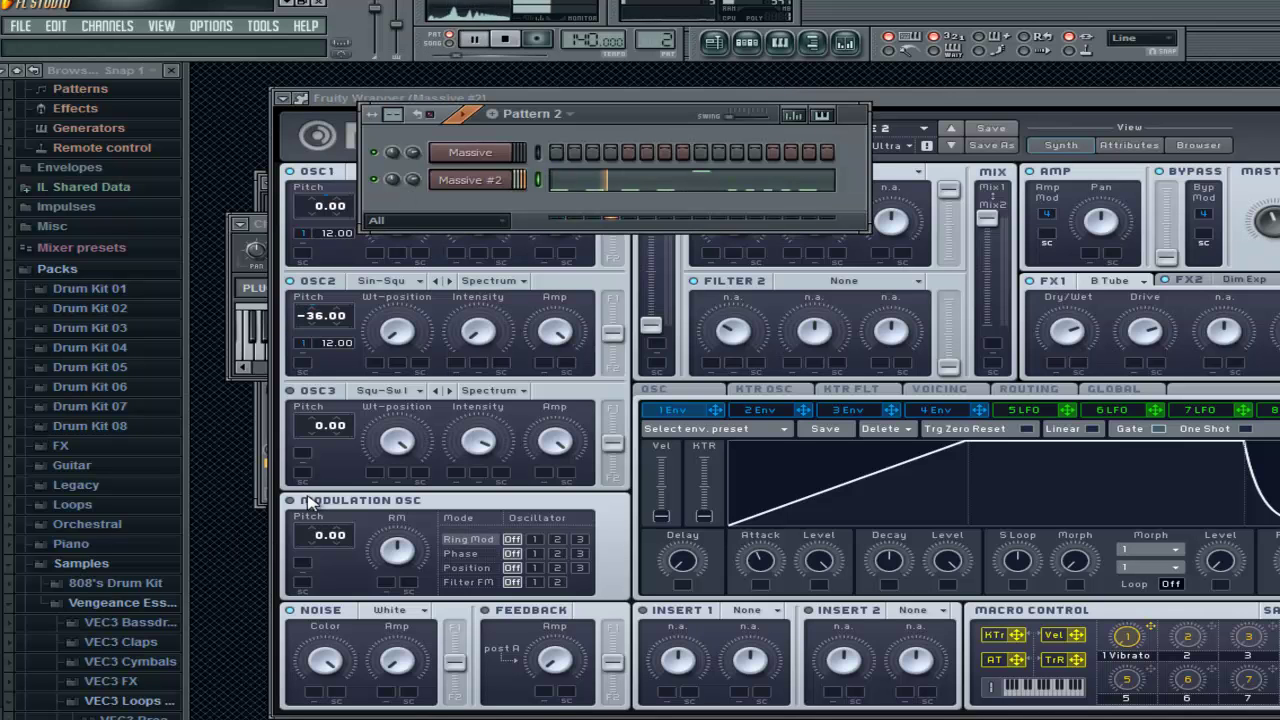
key("space")
Set envelope 1's Attack to 0 and start the pattern playing
key("F6")
left_click_drag(760, 562, 758, 602)
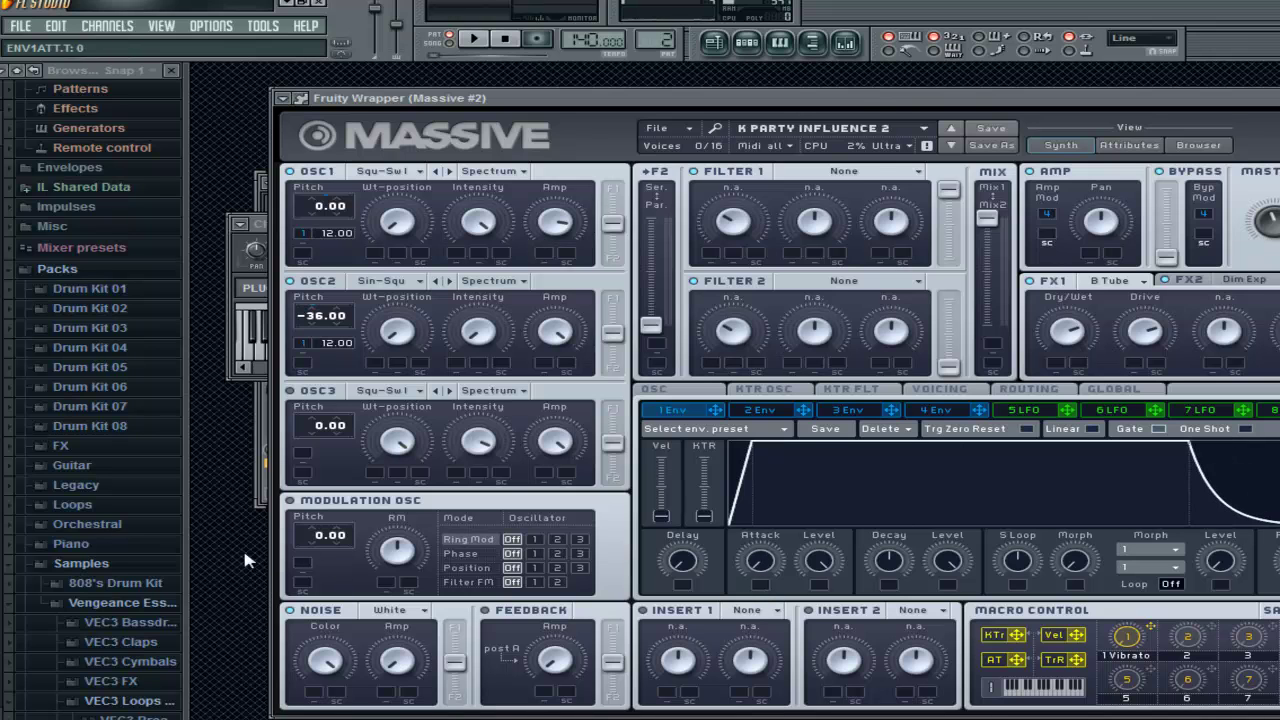
key("F6")
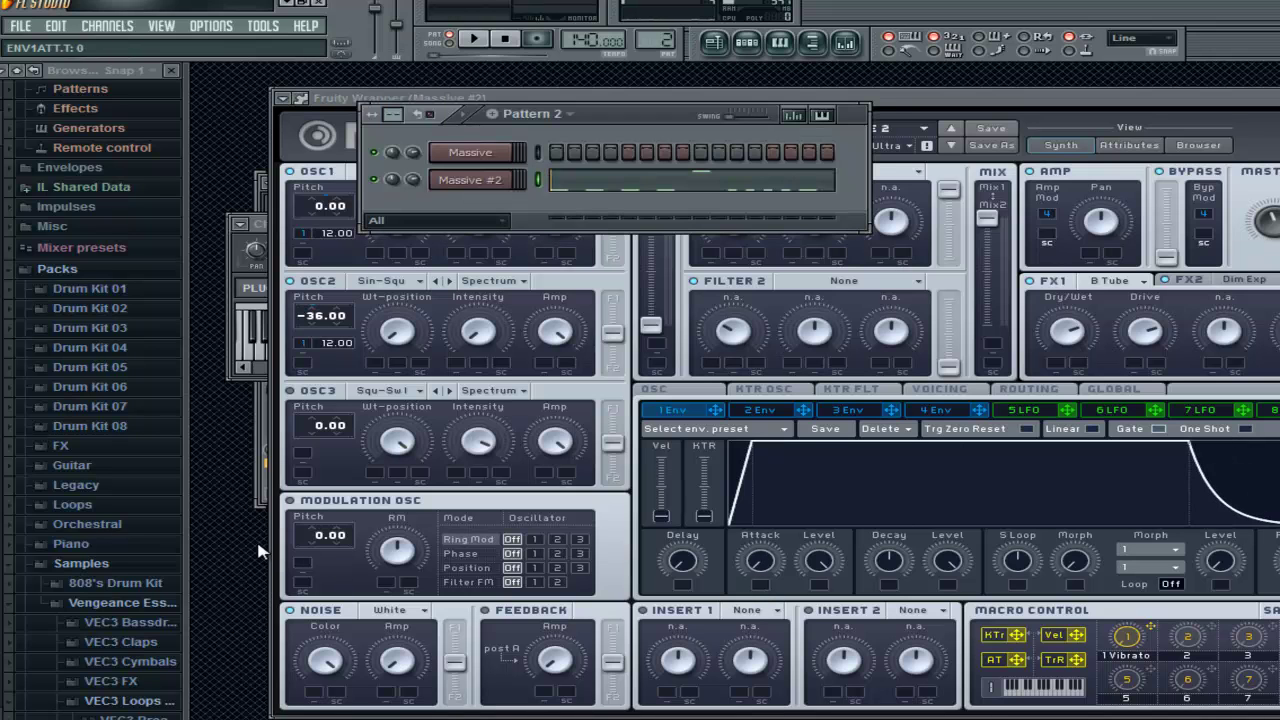
key("space")
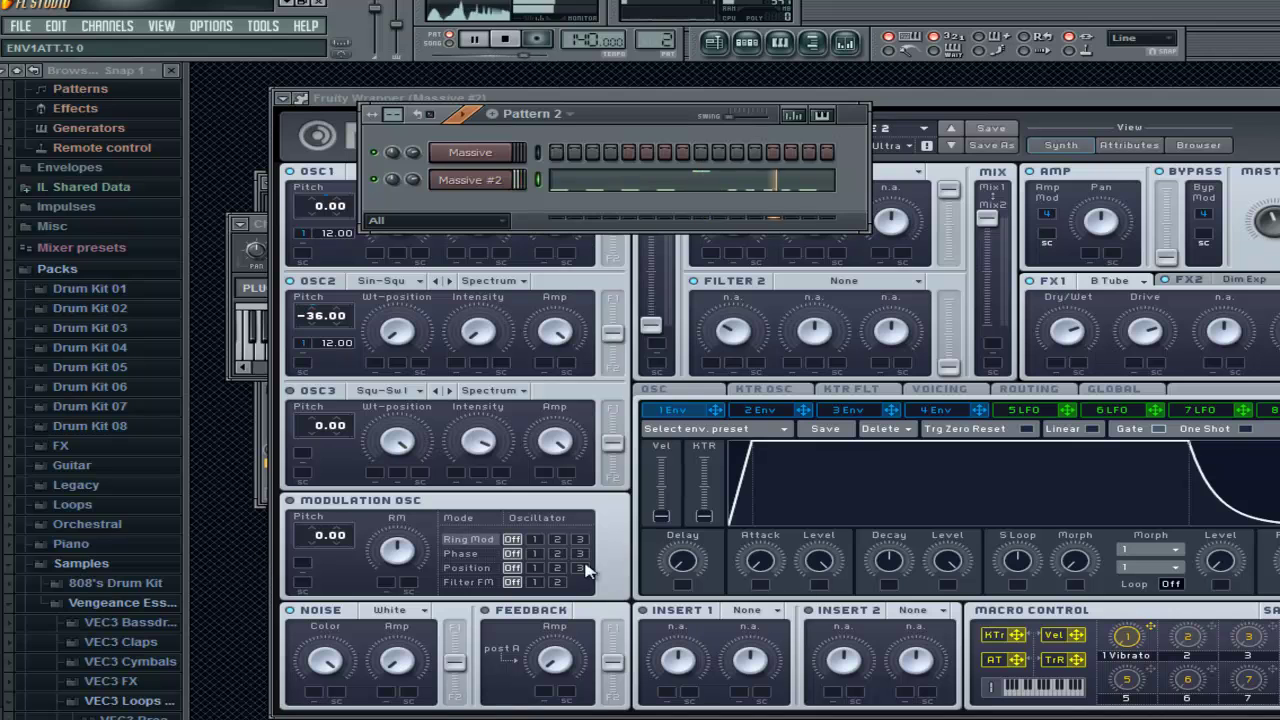
Sweep envelope 1's Attack up to 1 during playback, bring it back to about 0.71, and stop the pattern
key("F6")
left_click_drag(775, 562, 783, 502)
left_click_drag(763, 557, 813, 458)
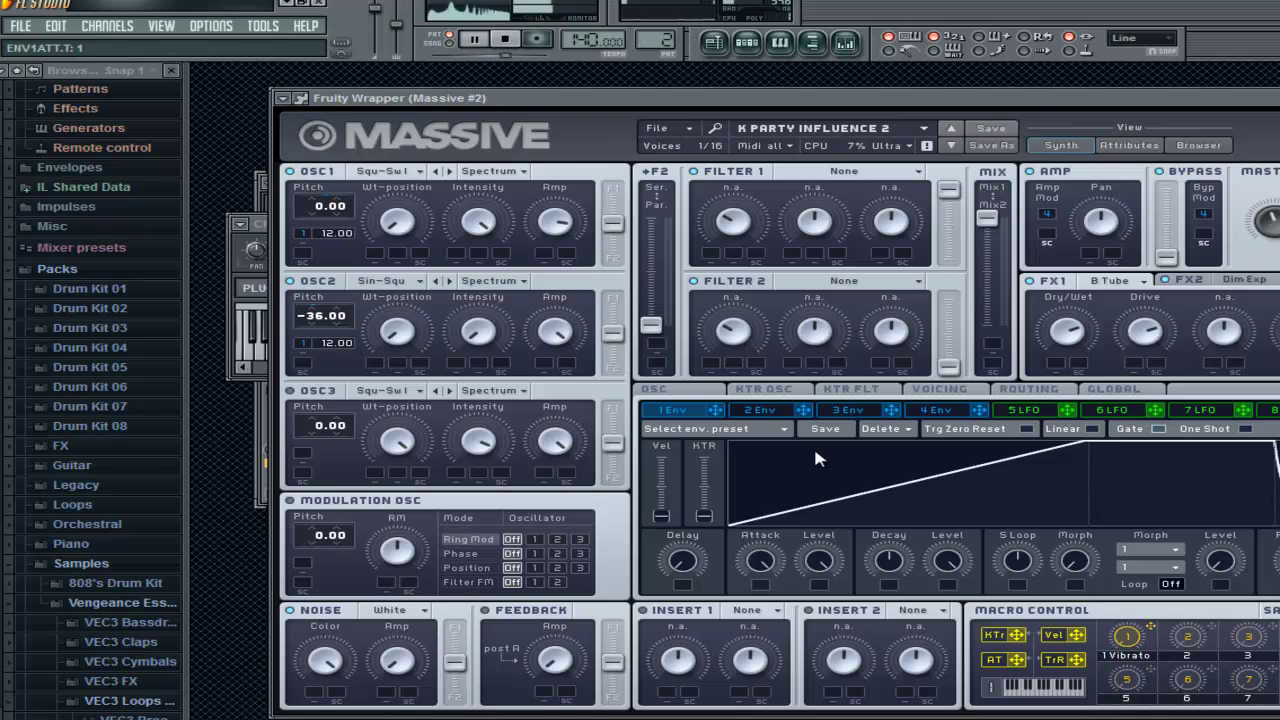
left_click_drag(791, 562, 738, 601)
left_click(237, 564)
key("space")
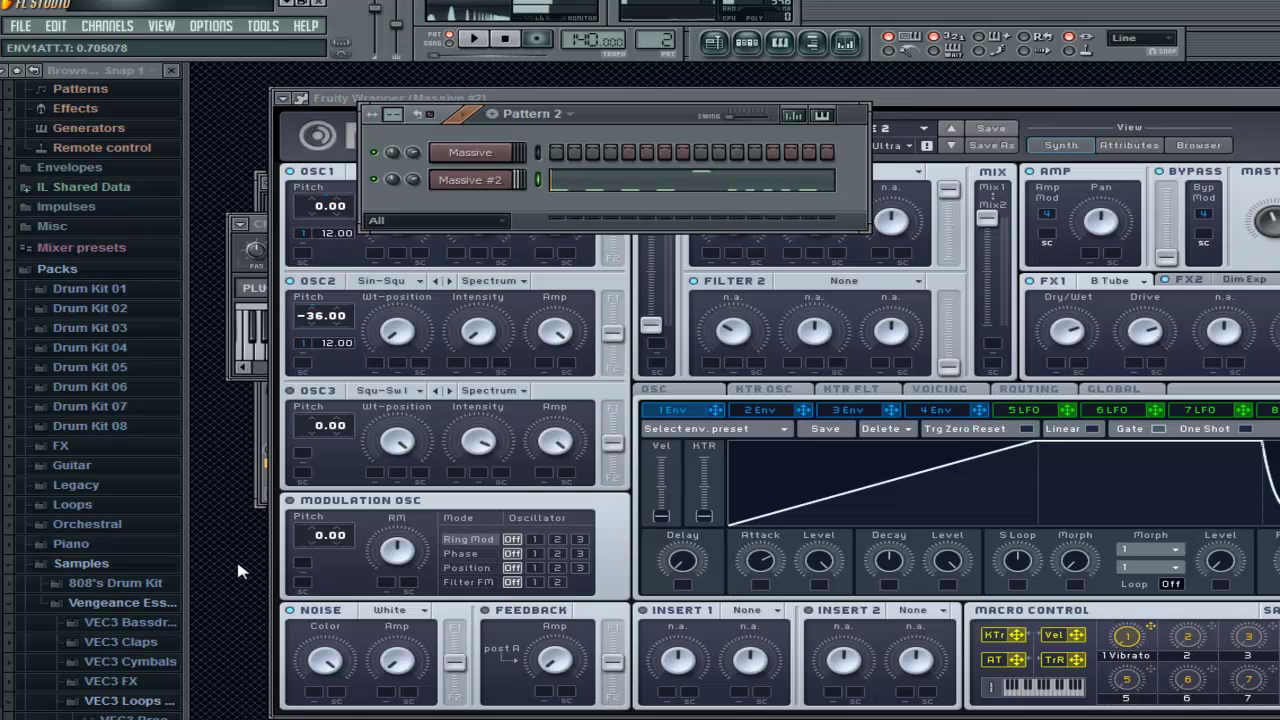
Close the Massive #2 plugin, its channel settings and the mixer
left_click_drag(1121, 98, 954, 117)
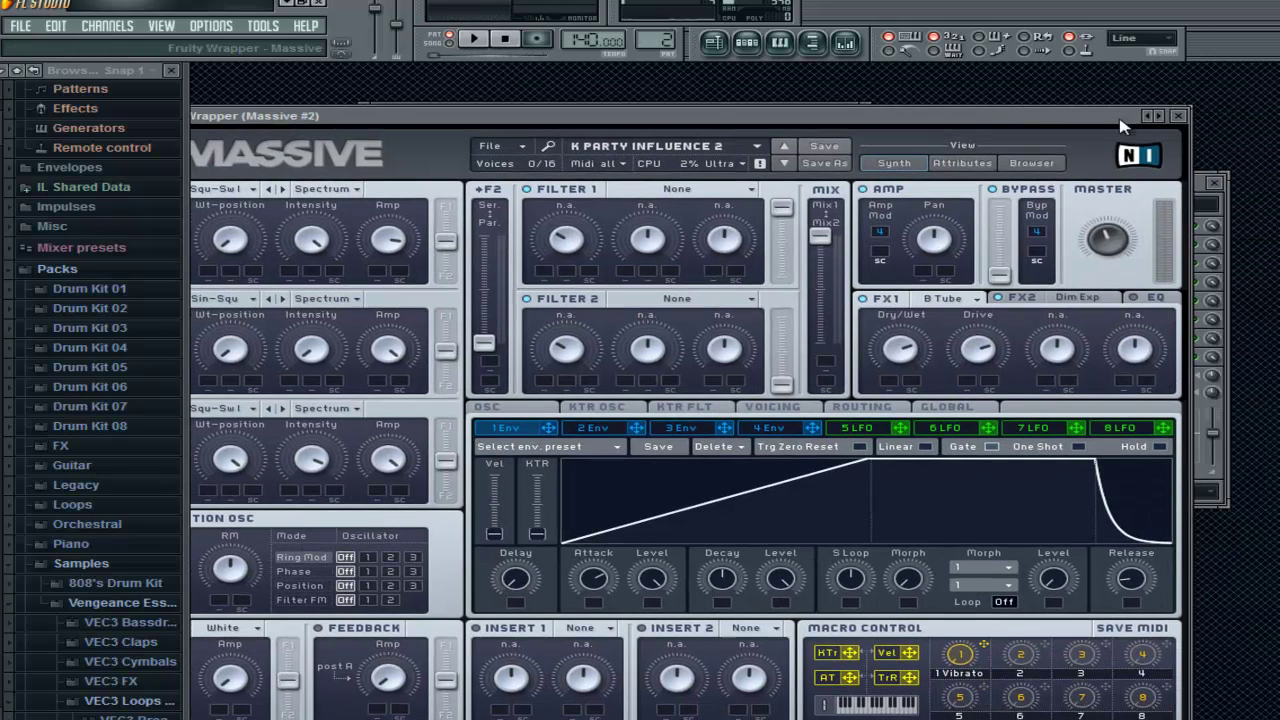
left_click(1178, 116)
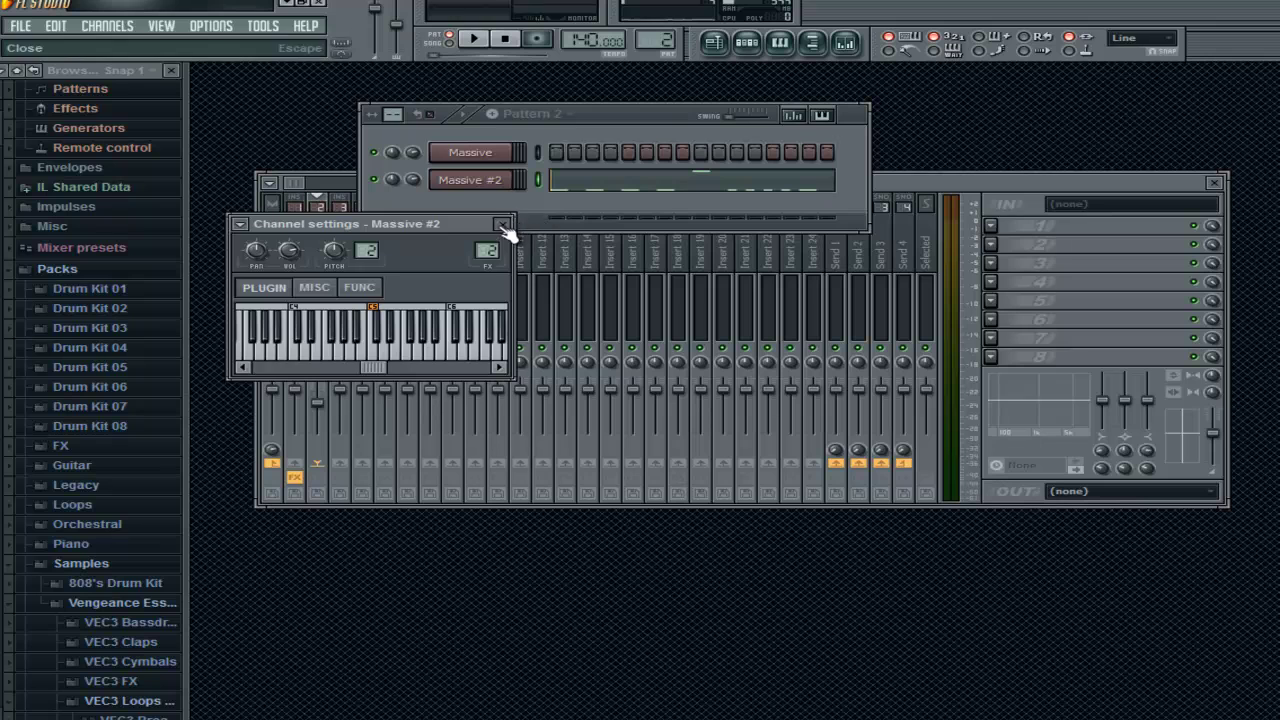
left_click(503, 226)
left_click(1214, 184)
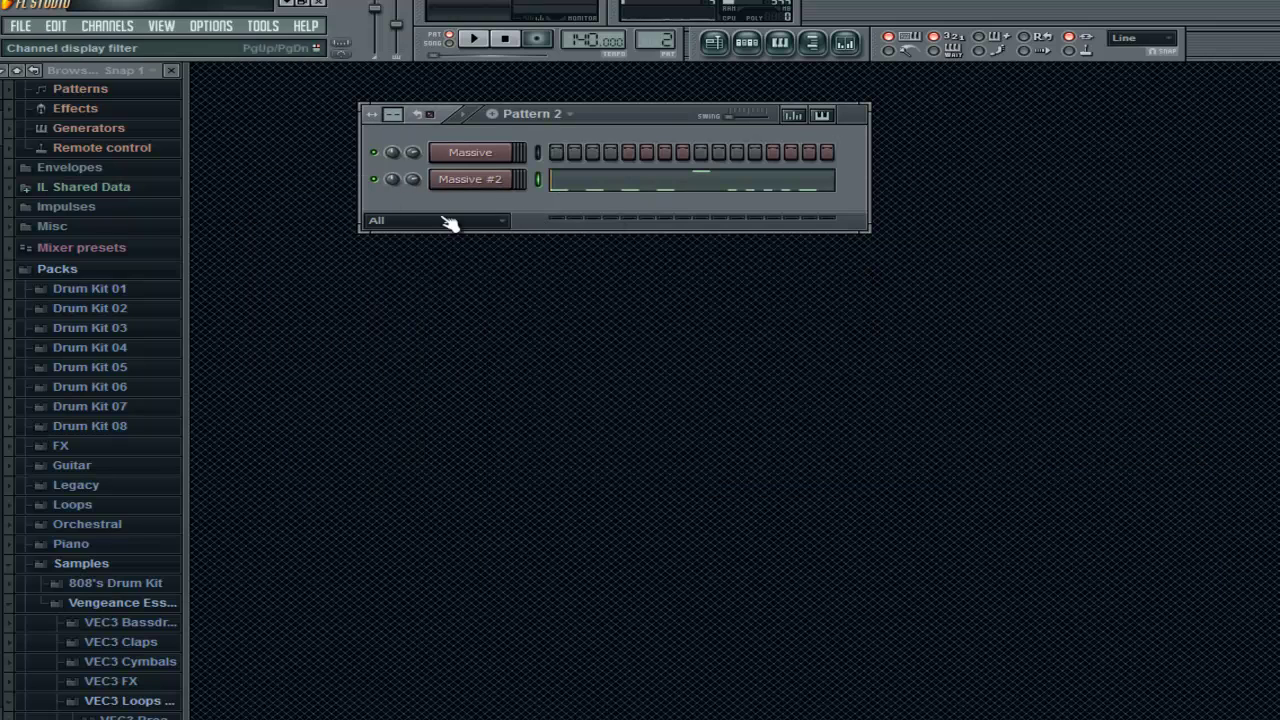
Reopen Massive #2, examine its envelope 1, envelope 2 and LFO 5 settings, and close its plugin and channel settings windows
left_click(497, 190)
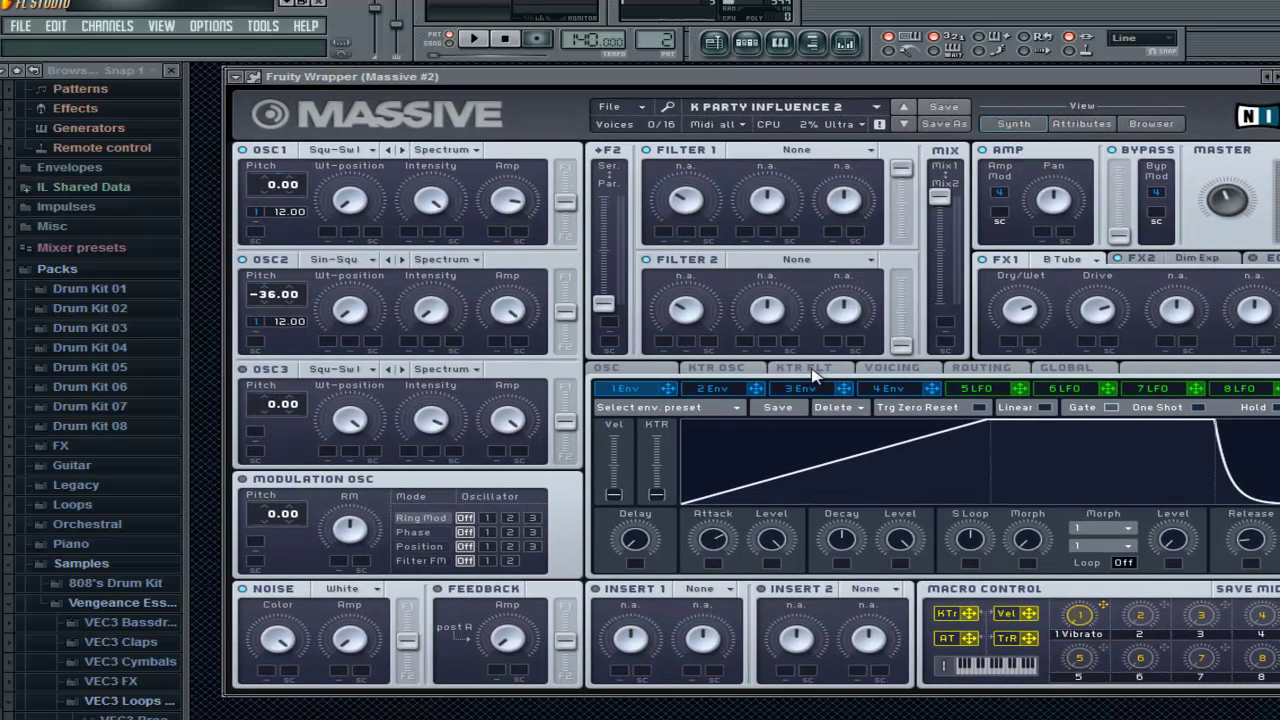
left_click(972, 392)
left_click(630, 392)
left_click(712, 390)
left_click(625, 389)
left_click_drag(815, 77, 786, 76)
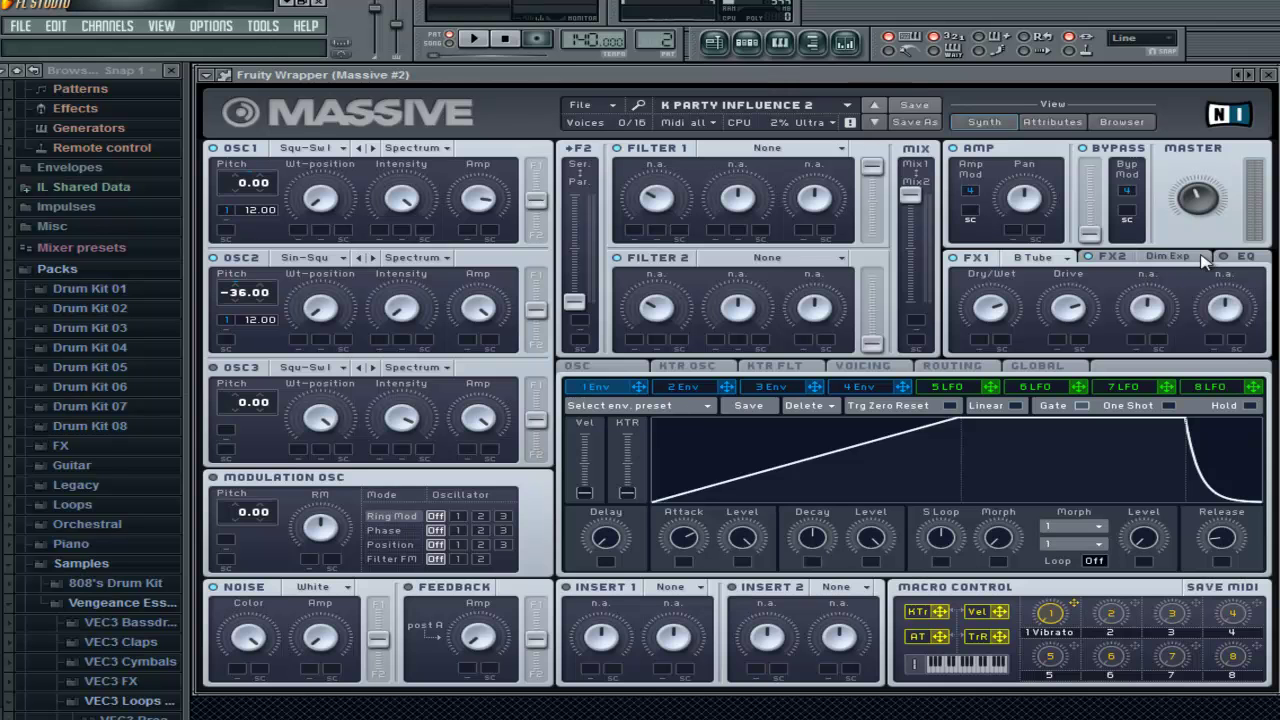
mouse_move(556, 79)
left_mouse_down()
mouse_move(568, 90)
mouse_move(561, 80)
left_mouse_up()
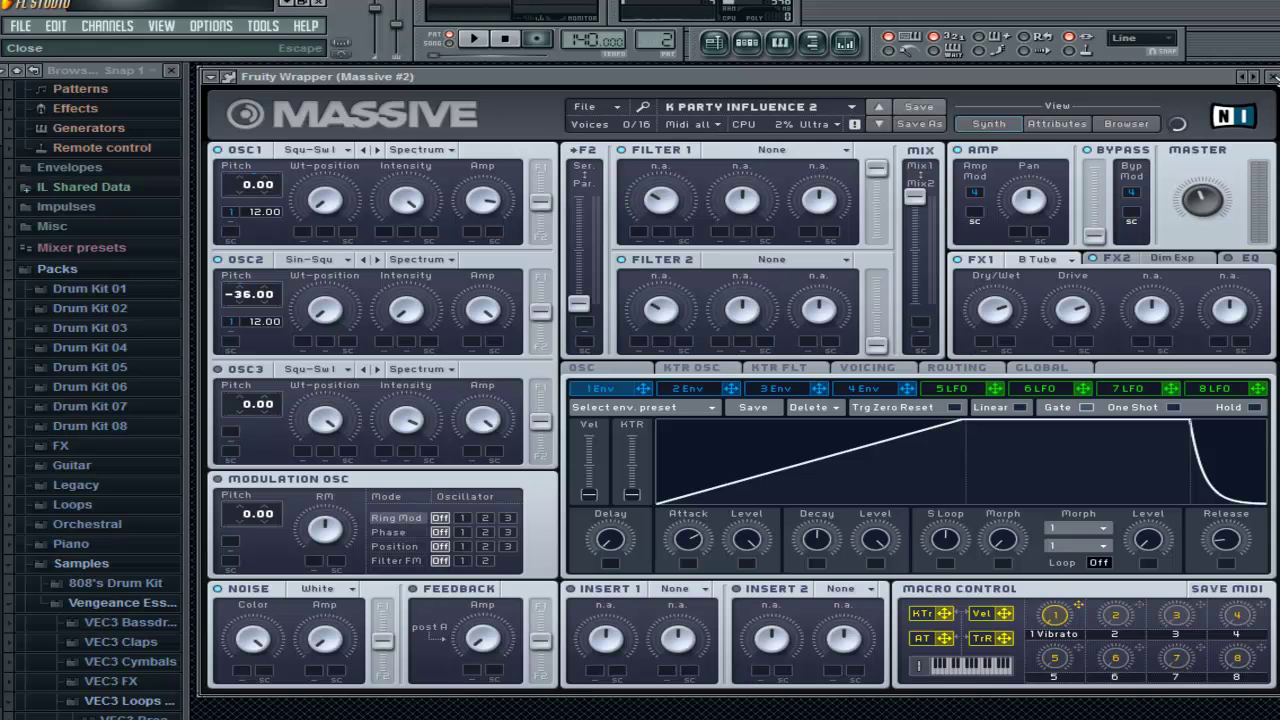
left_click(1272, 77)
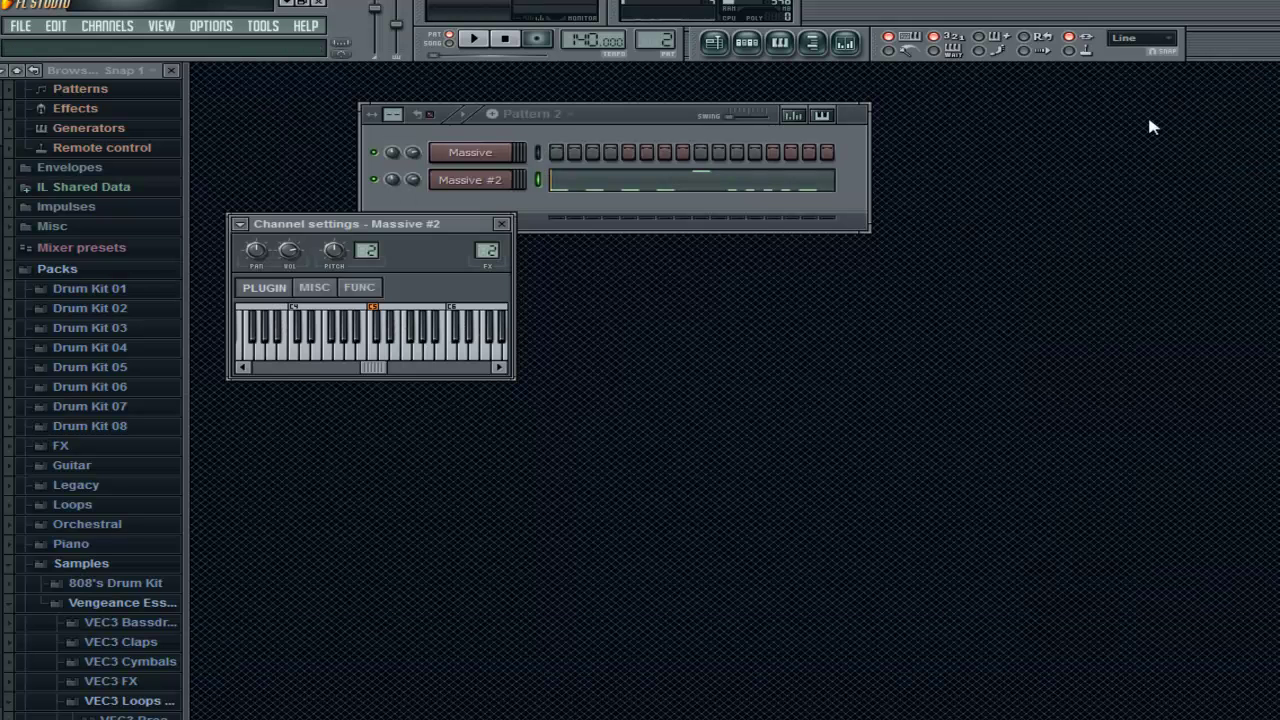
left_click(502, 224)
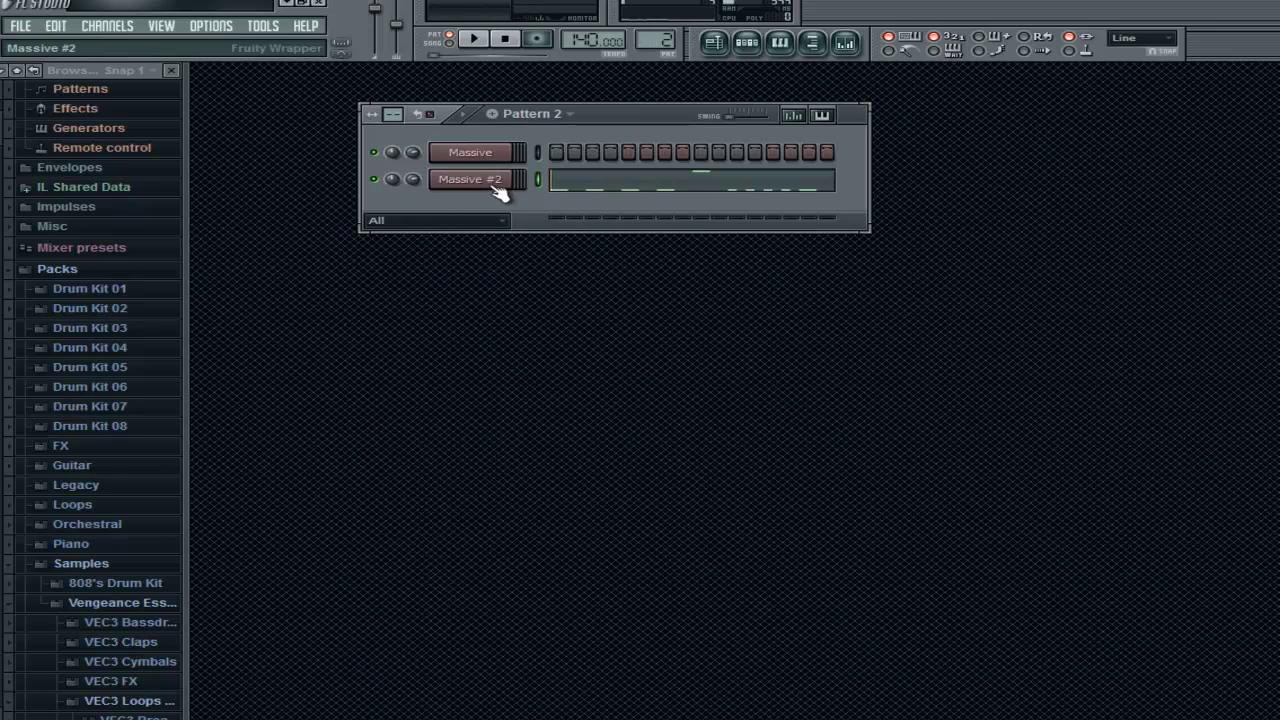
left_click(447, 184)
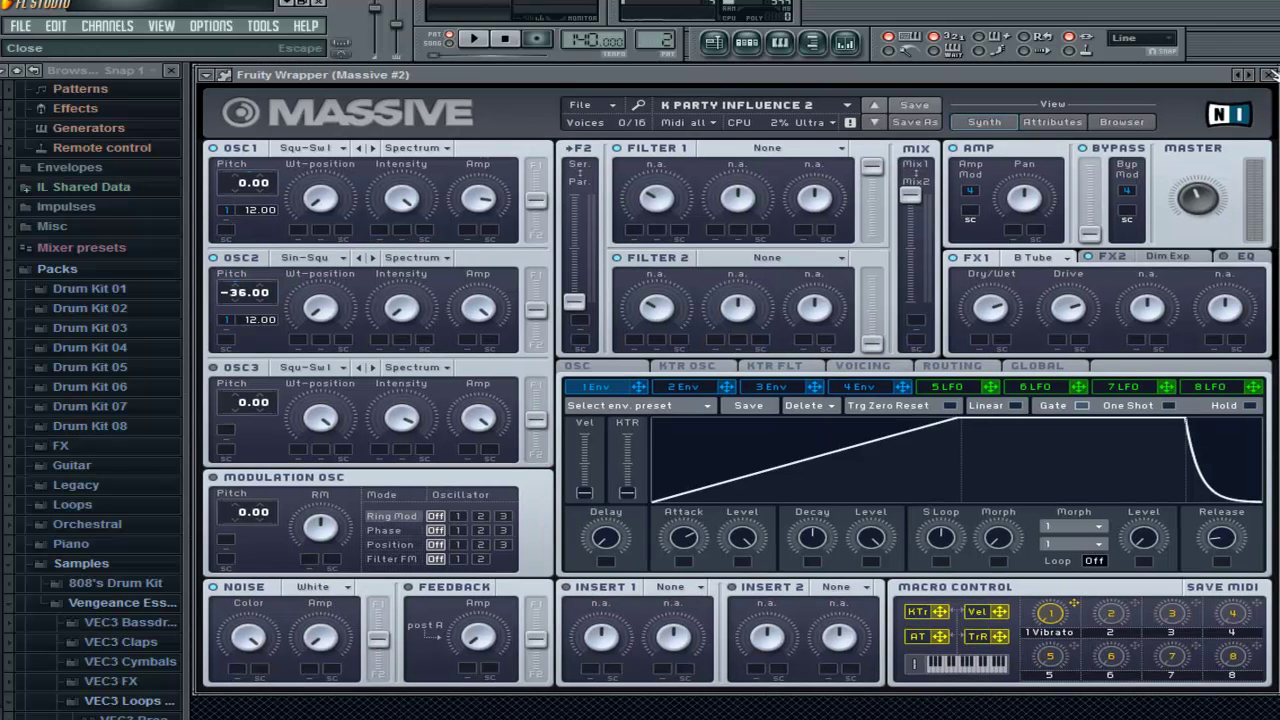
left_click(1268, 76)
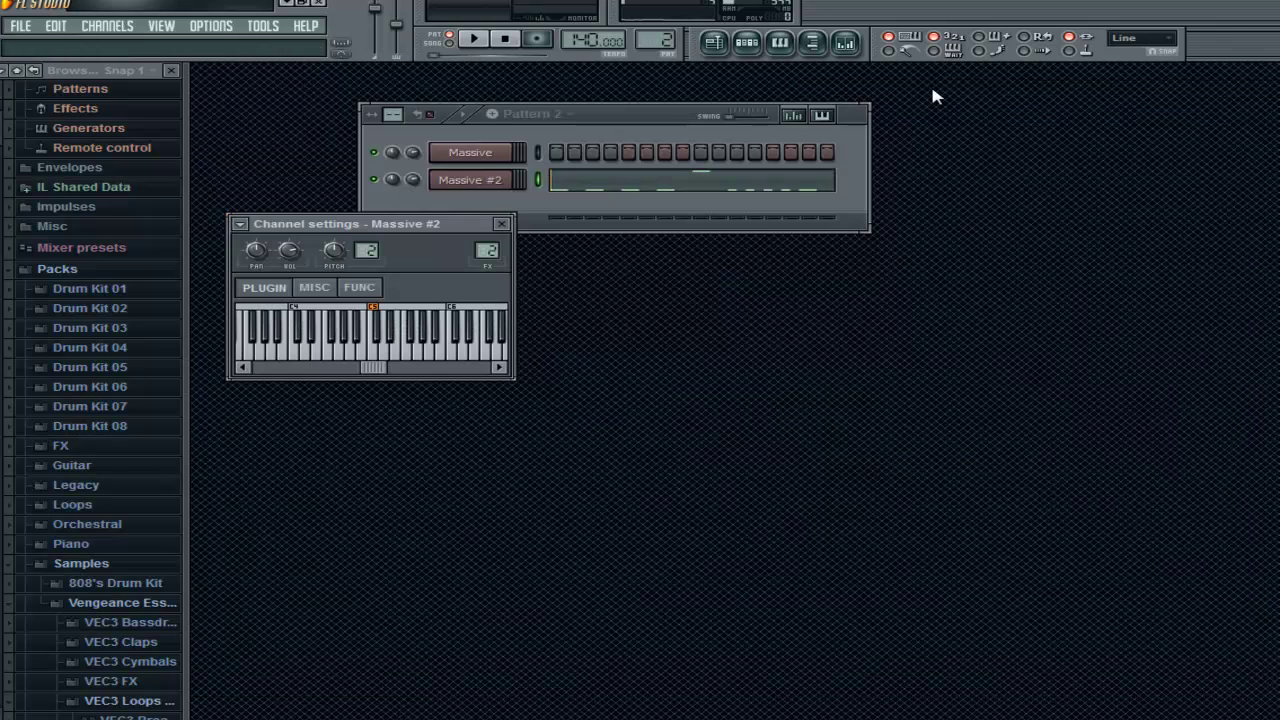
left_click(505, 222)
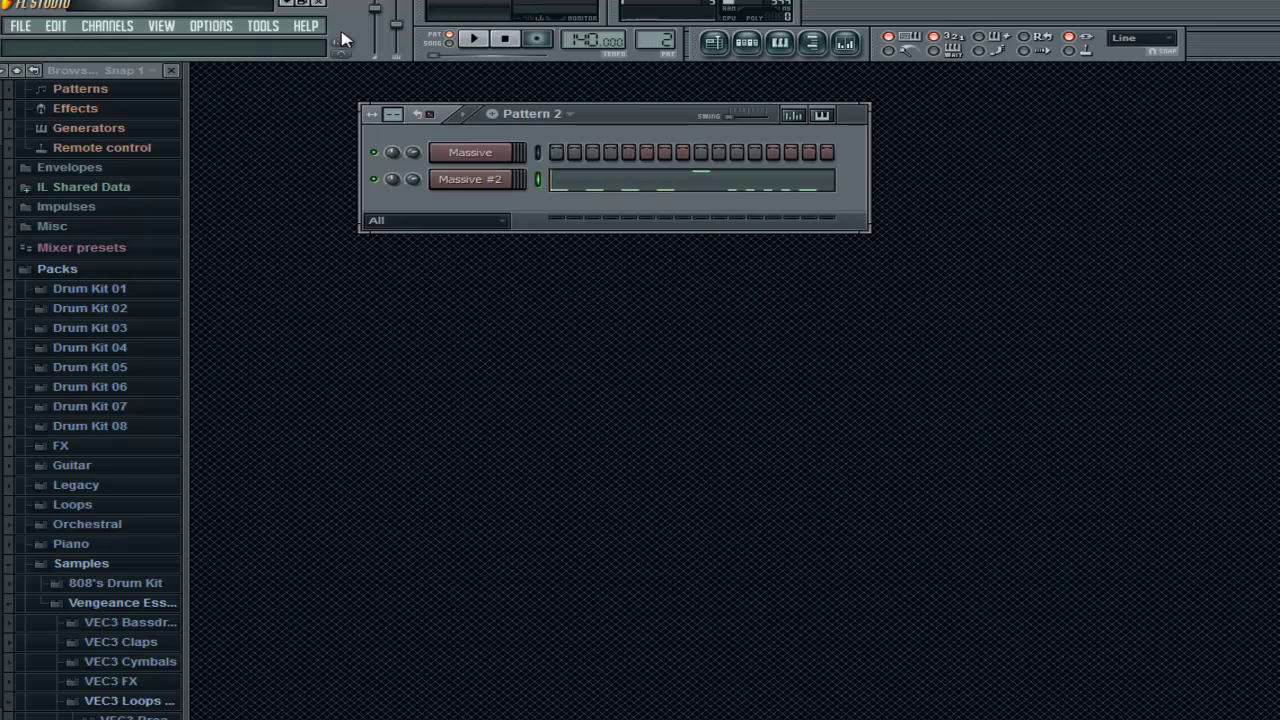
Look over the playlist grid, close it and select pattern 1
left_click(716, 42)
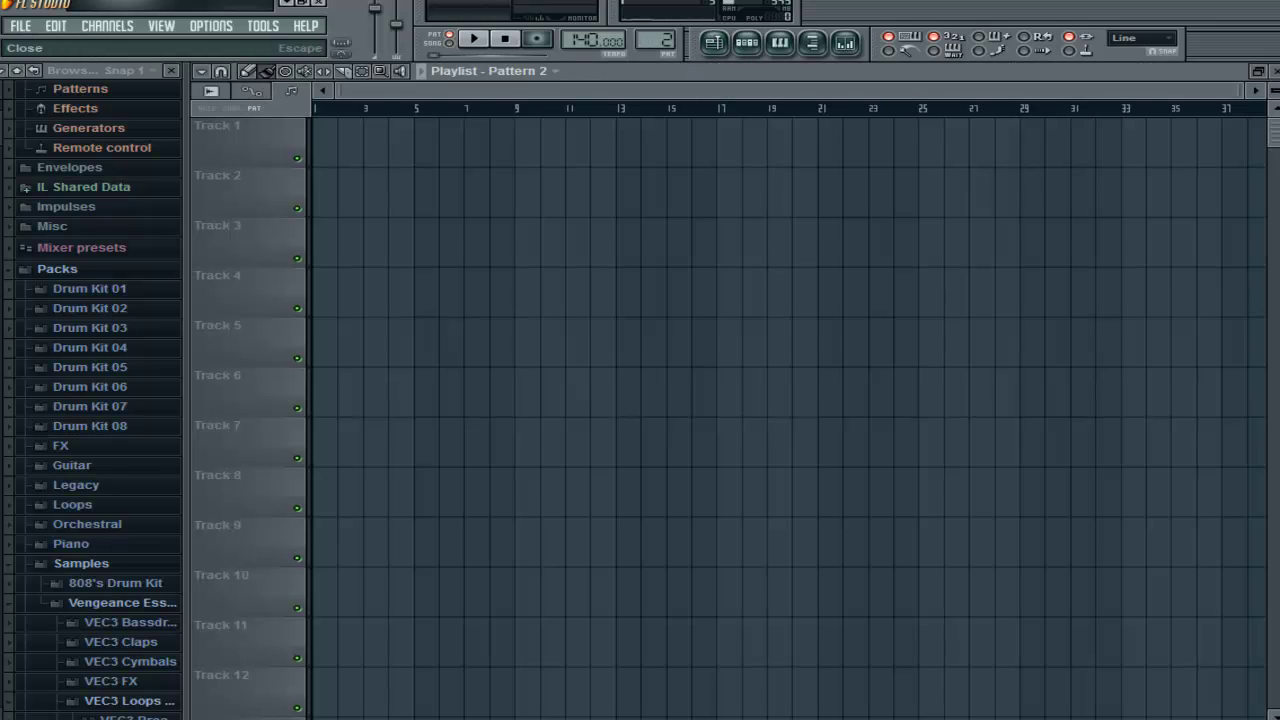
mouse_move(1241, 88)
left_mouse_down()
mouse_move(686, 91)
mouse_move(1240, 90)
left_mouse_up()
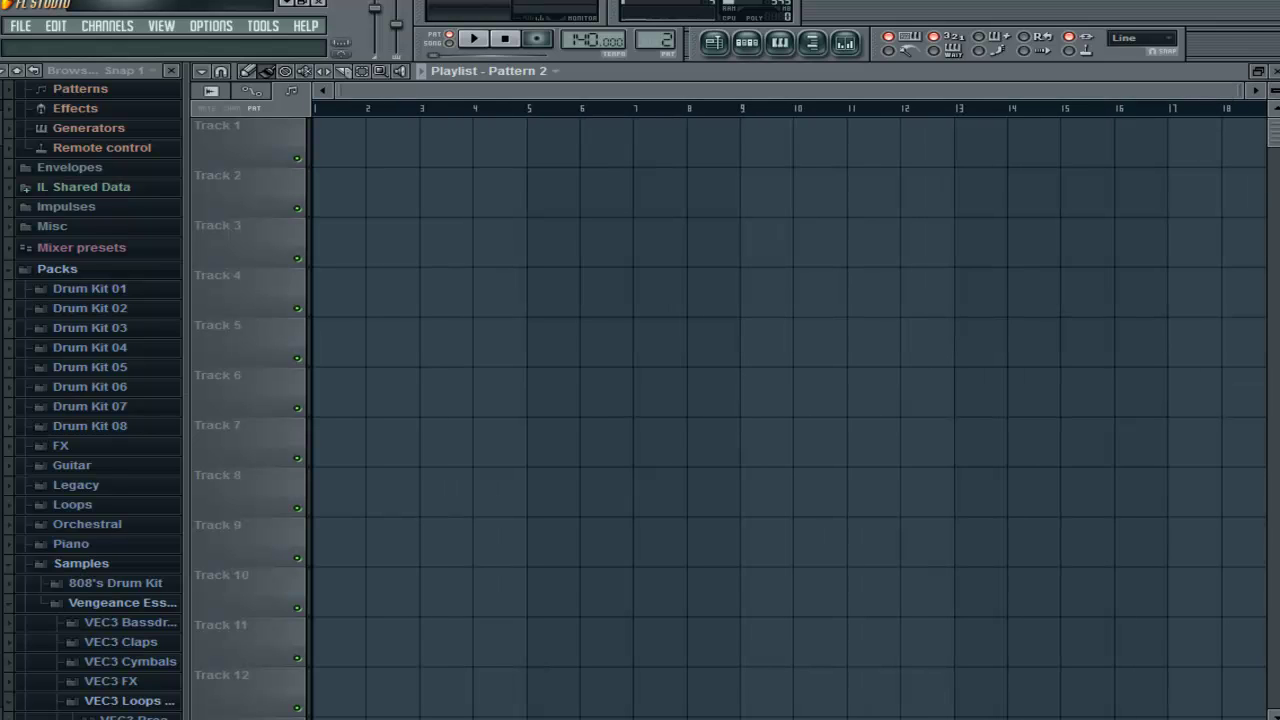
left_click(1274, 71)
left_click_drag(661, 42, 650, 67)
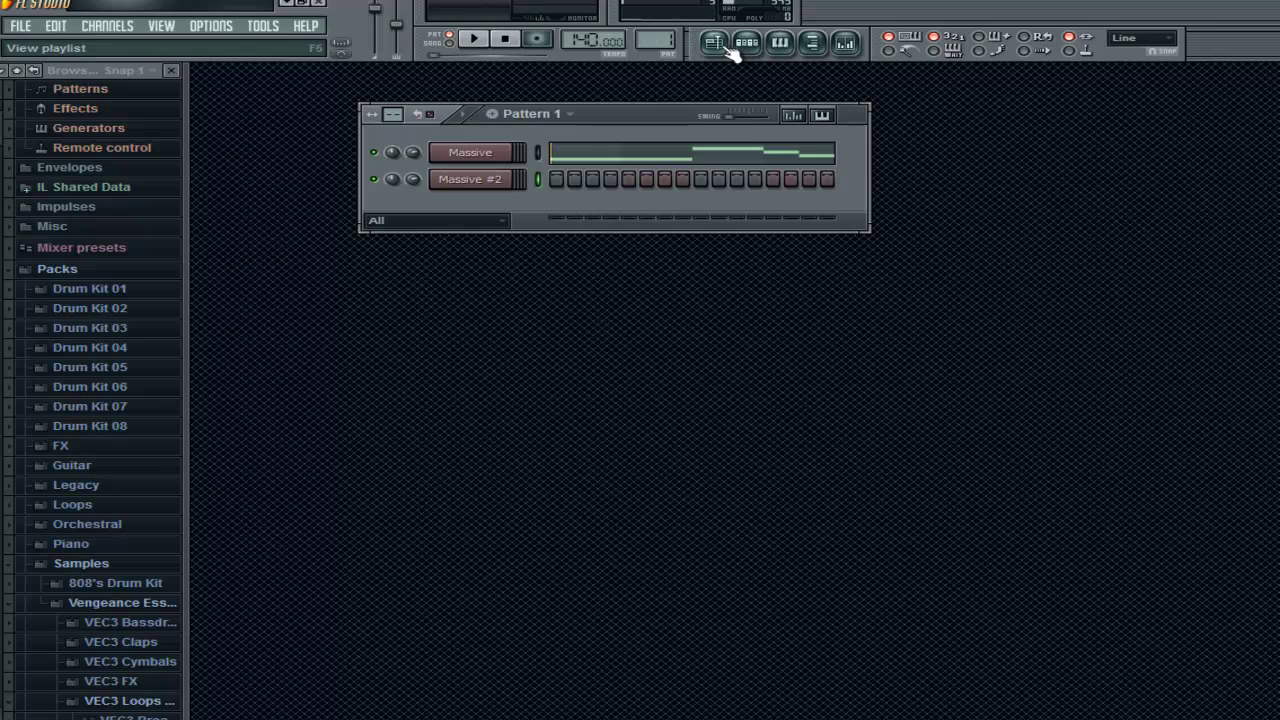
Open the chill bit.flp project without saving the changes to untitled.flp
left_click(21, 27)
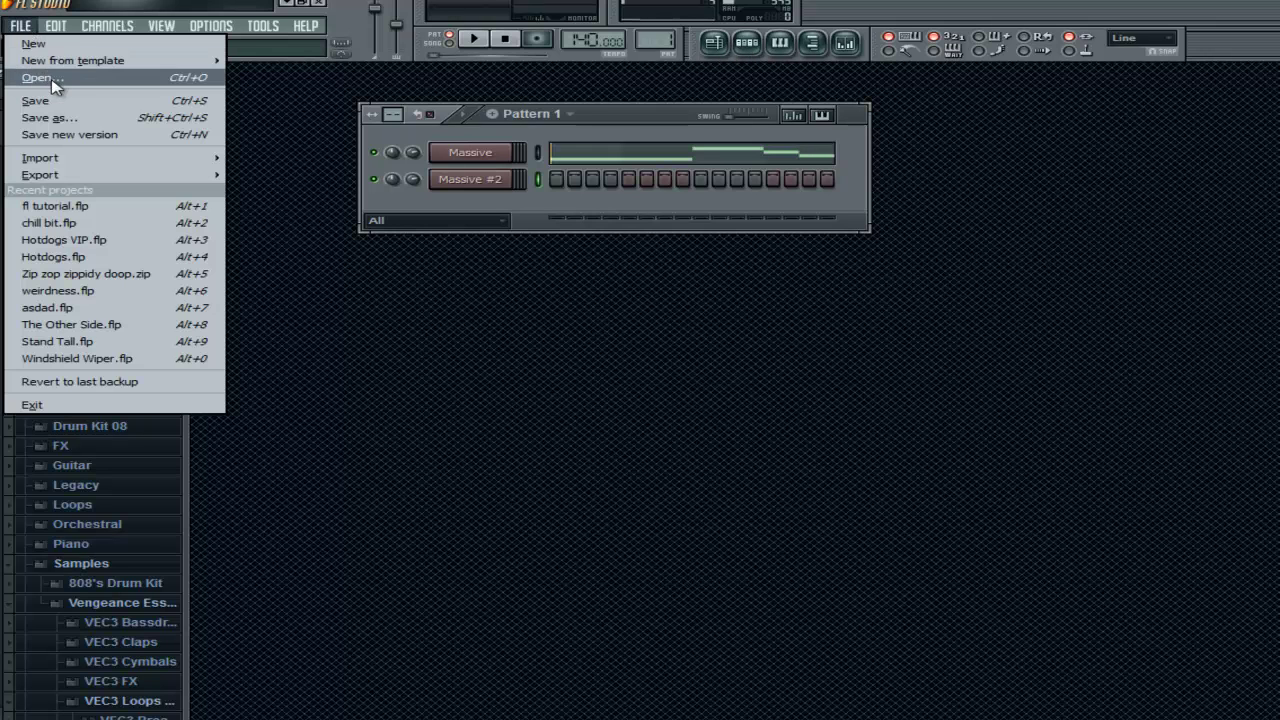
left_click(89, 86)
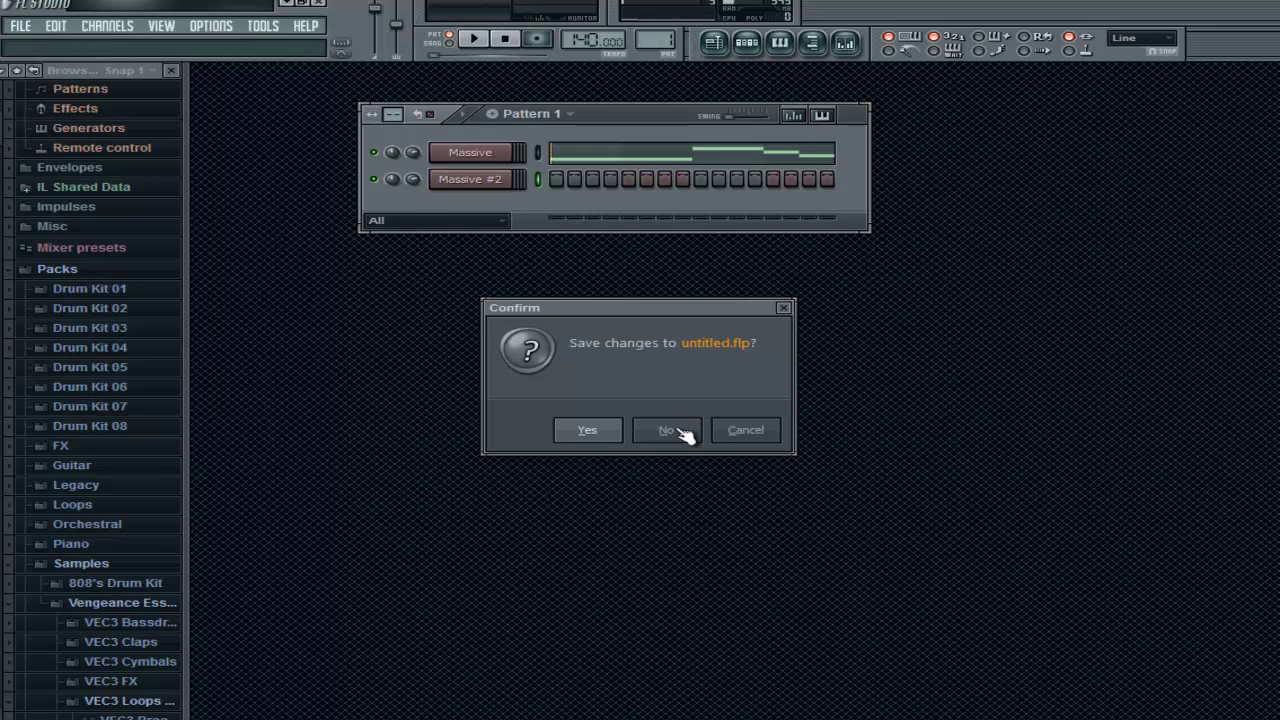
left_click(758, 435)
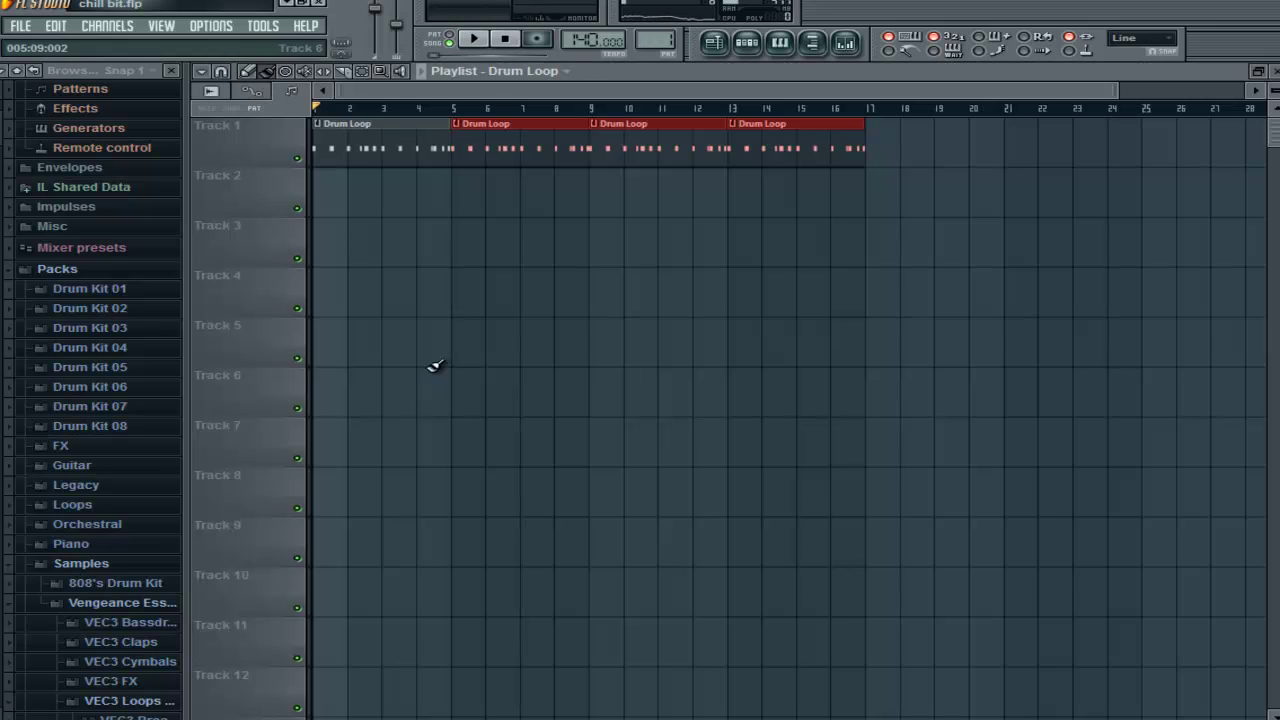
Select pattern 2 and place its Pad Loop clip at bar 1 of Track 2 in the playlist
left_click_drag(1115, 89, 1046, 89)
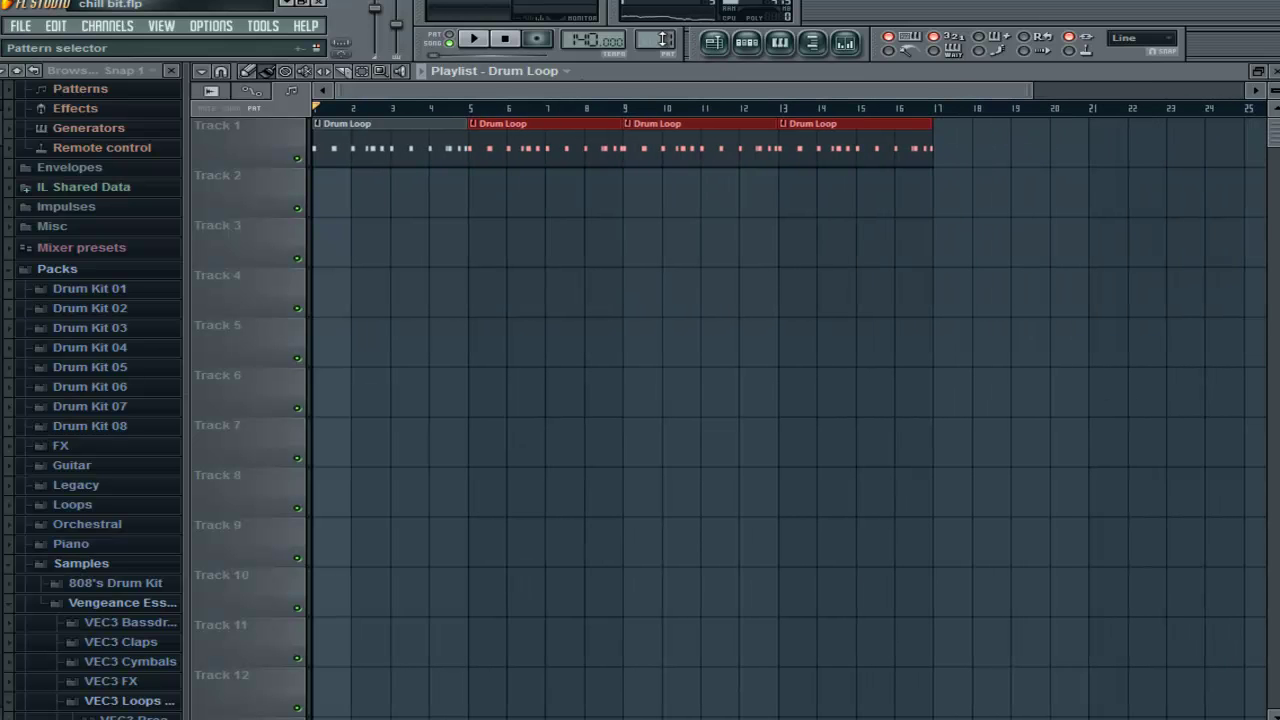
left_click_drag(660, 34, 660, 27)
left_click_drag(662, 205, 374, 182)
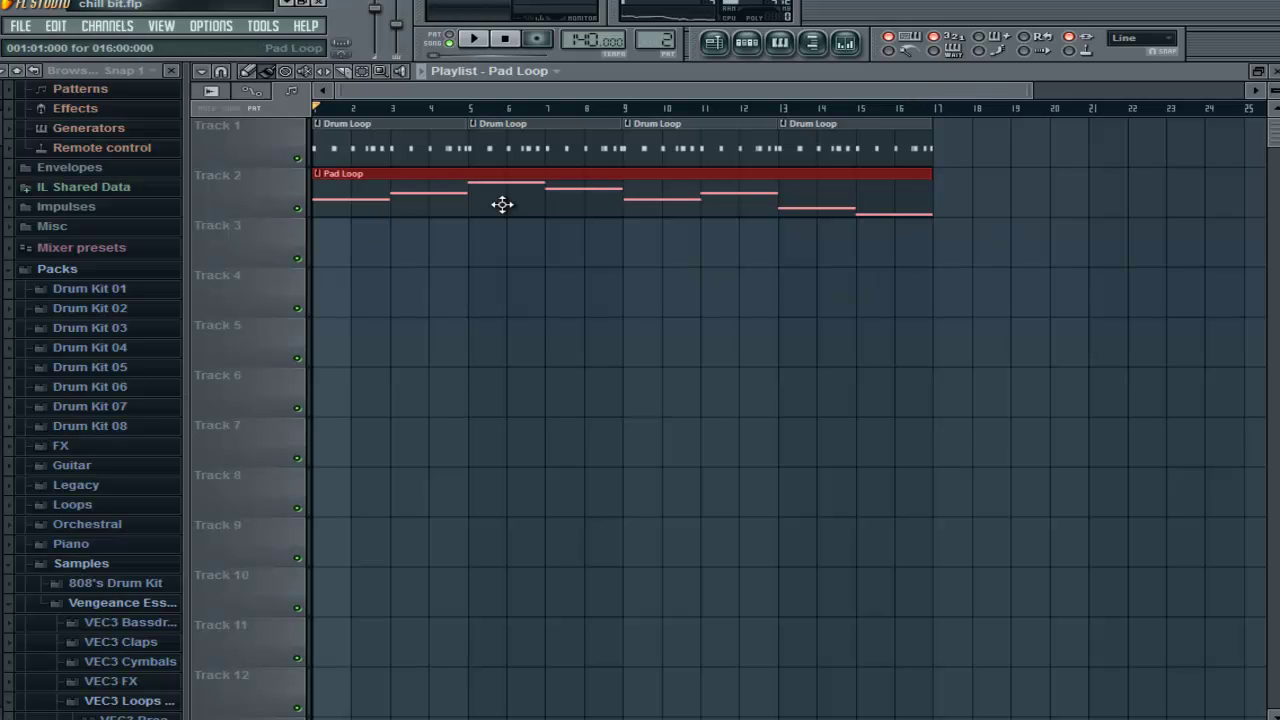
Play the song from the start to hear the drum and pad loops together, and stop playback
left_click_drag(1027, 89, 806, 110)
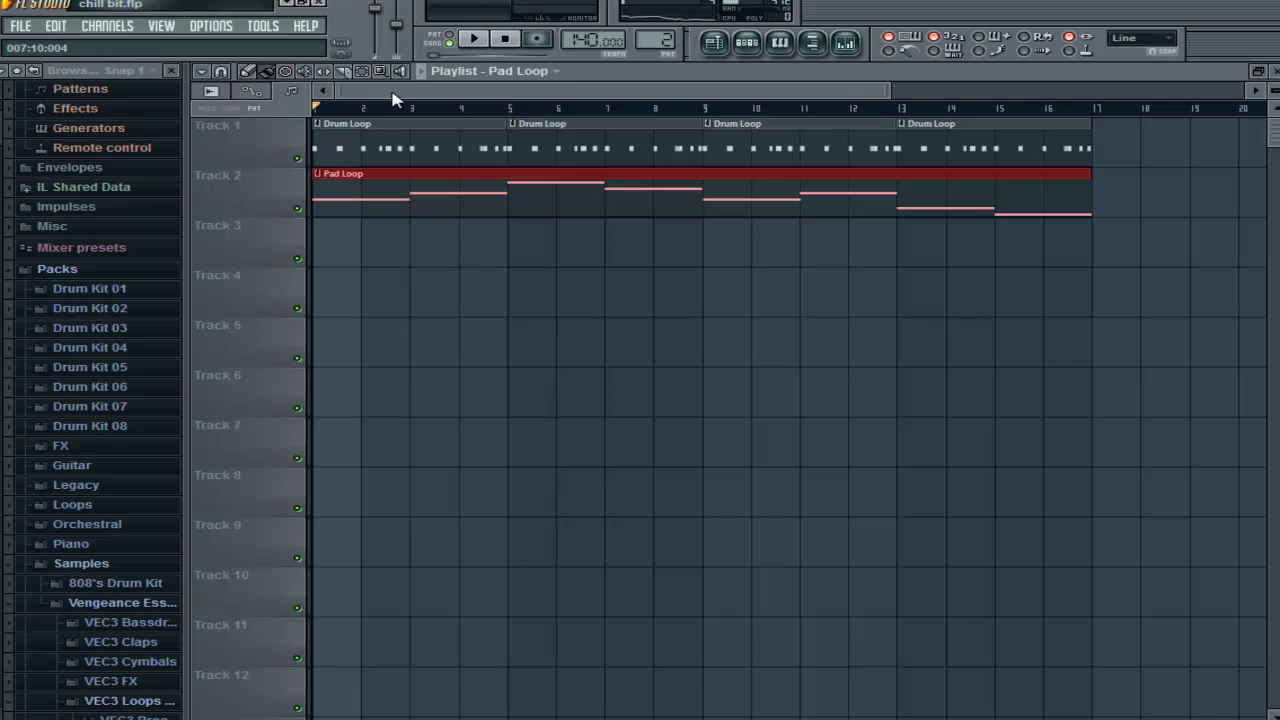
left_click(474, 39)
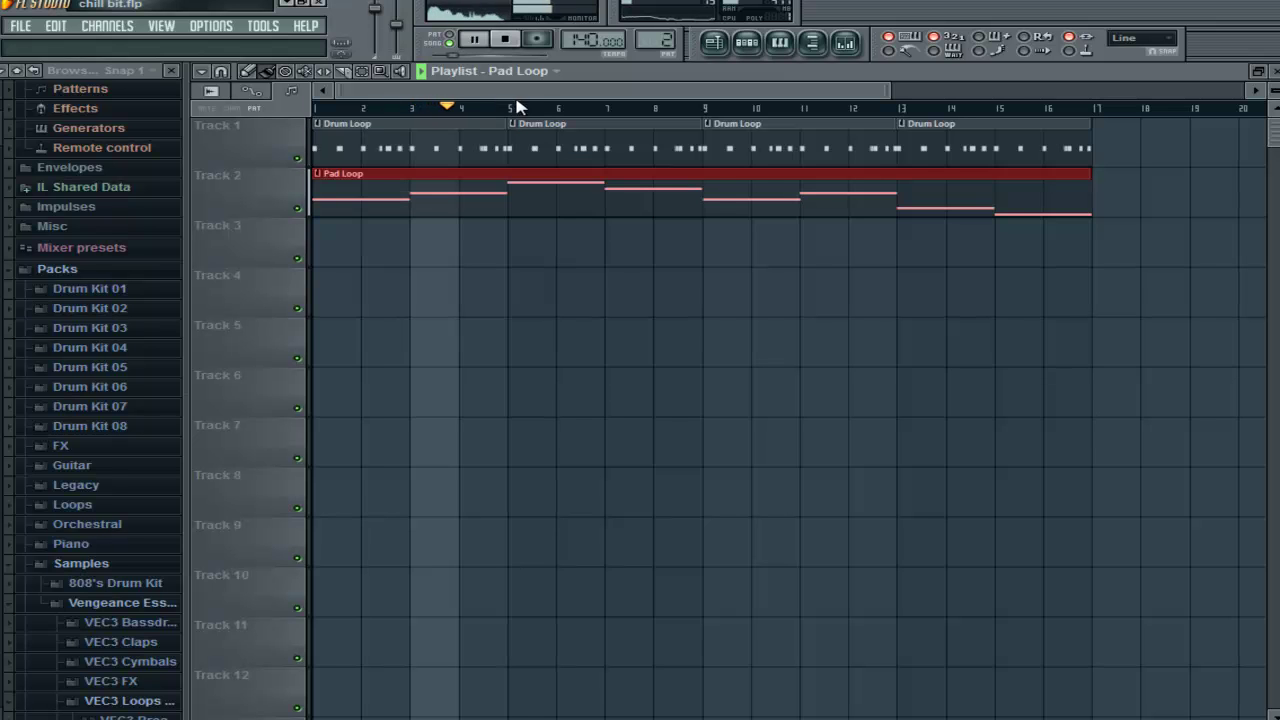
left_click_drag(541, 90, 703, 93)
left_click_drag(625, 100, 534, 94)
left_click(506, 40)
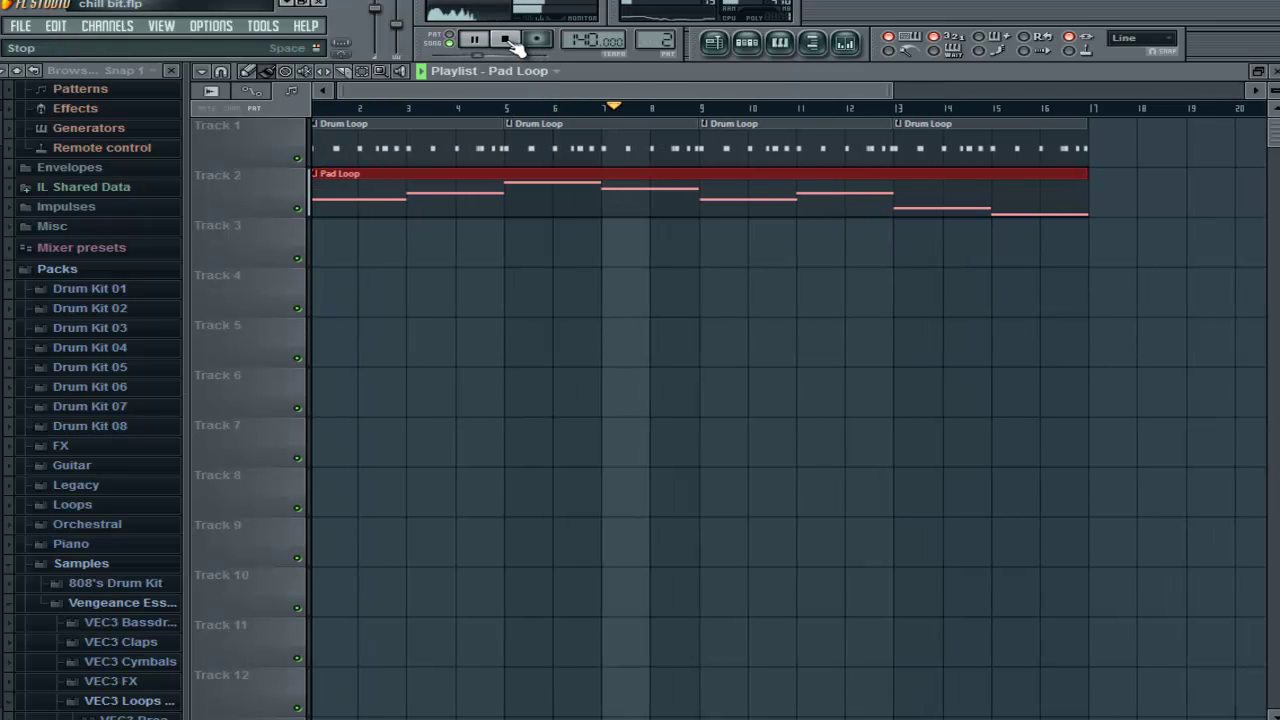
Select bars 9 through 16 in the playlist and create a tempo automation clip over that range
left_click_drag(888, 87, 575, 90)
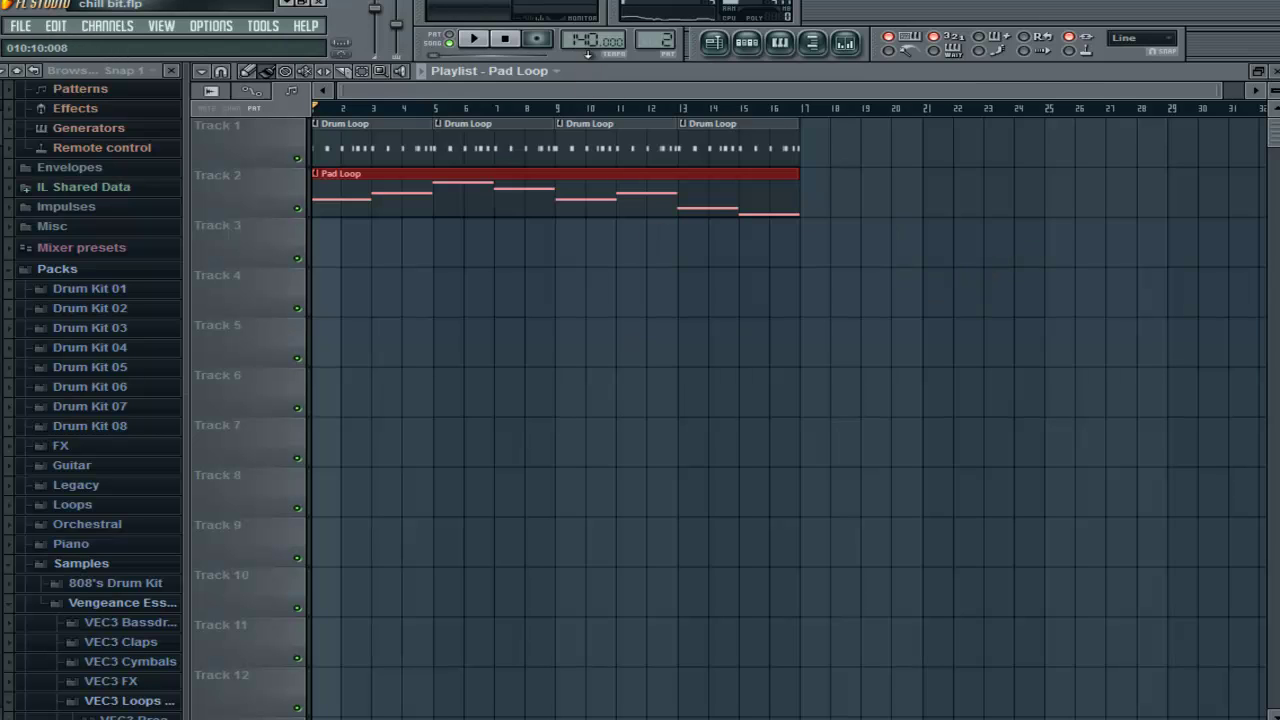
left_click_drag(558, 110, 800, 112)
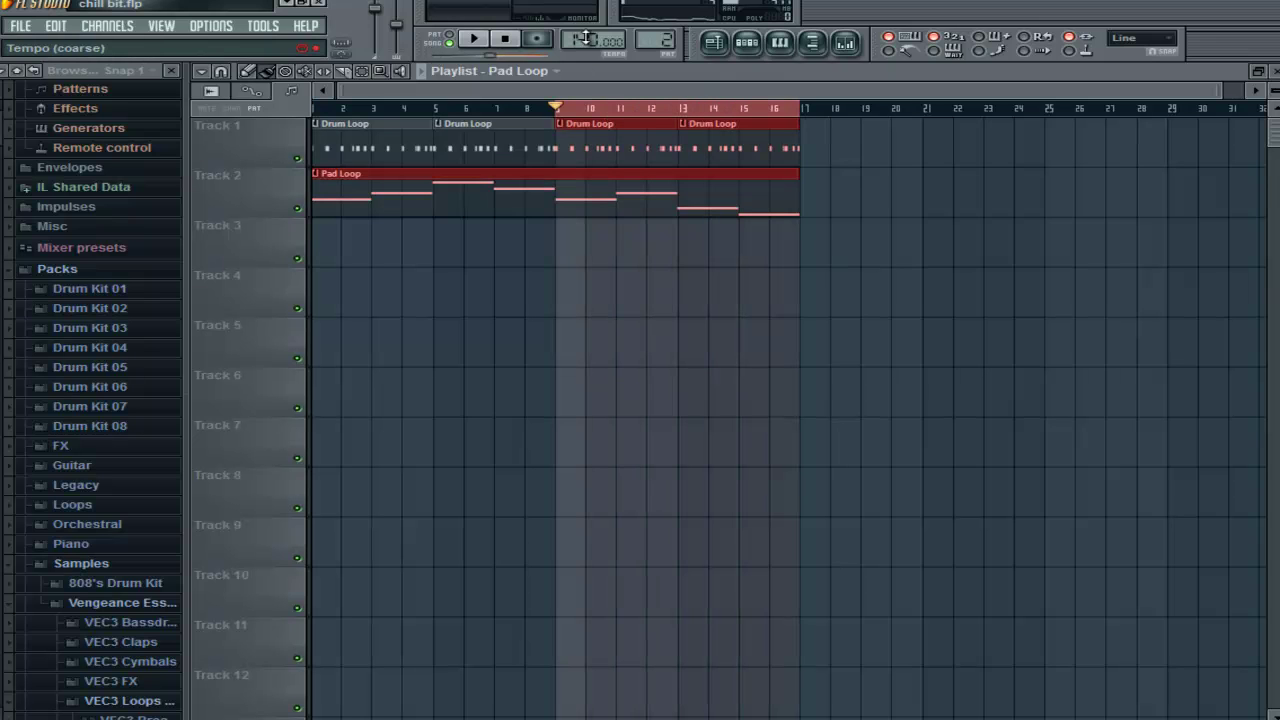
right_click(588, 40)
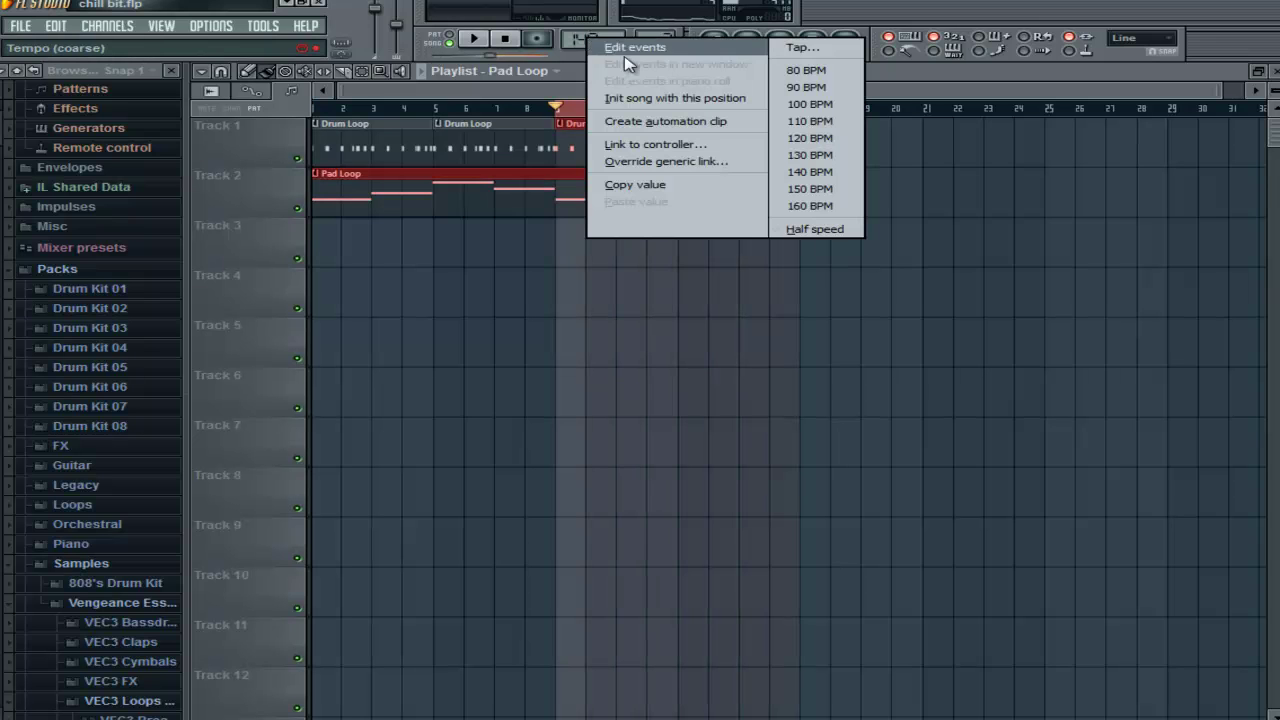
left_click(702, 121)
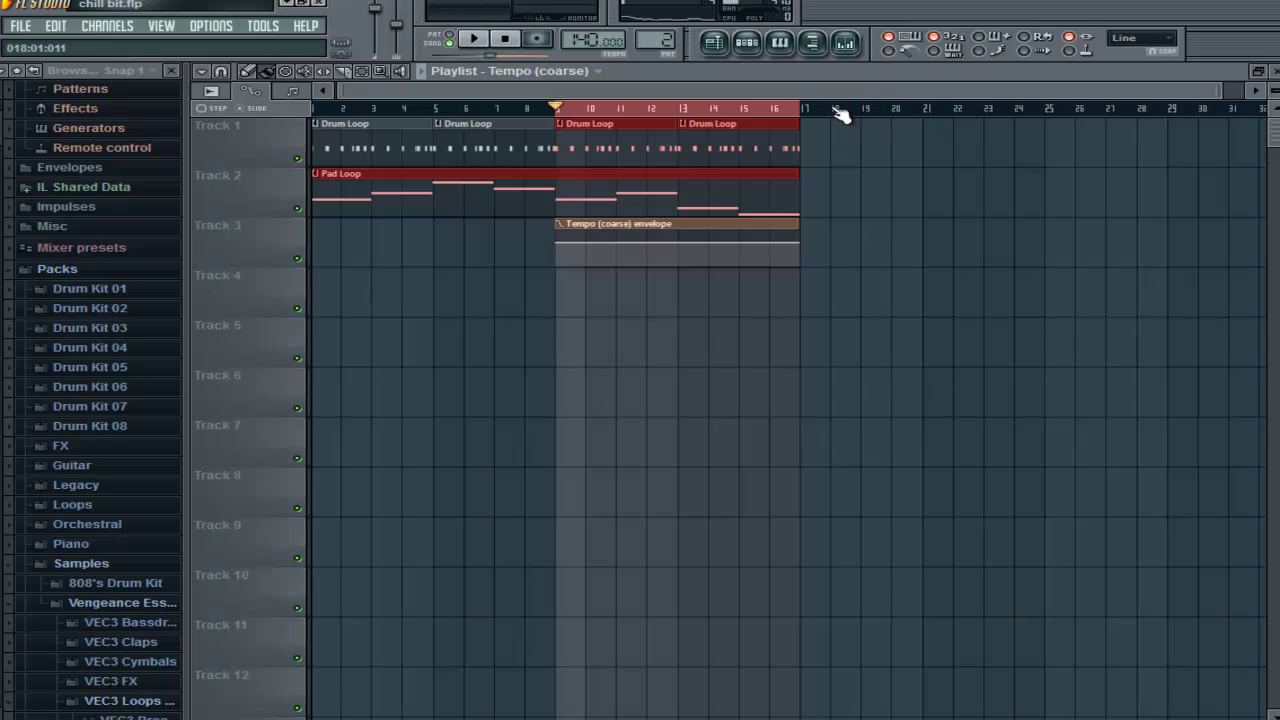
Duplicate the Drum Loop and Pad Loop clips so the arrangement repeats from bar 17 to bar 33
left_click(838, 114, "ctrl")
left_click_drag(832, 188, 608, 152)
left_click_drag(938, 188, 301, 157)
left_click_drag(355, 148, 842, 150)
left_click(862, 114, "ctrl")
Raise the tempo automation clip's end point at bar 17 to 175 BPM and return the song position to the start
left_click_drag(912, 96, 680, 92)
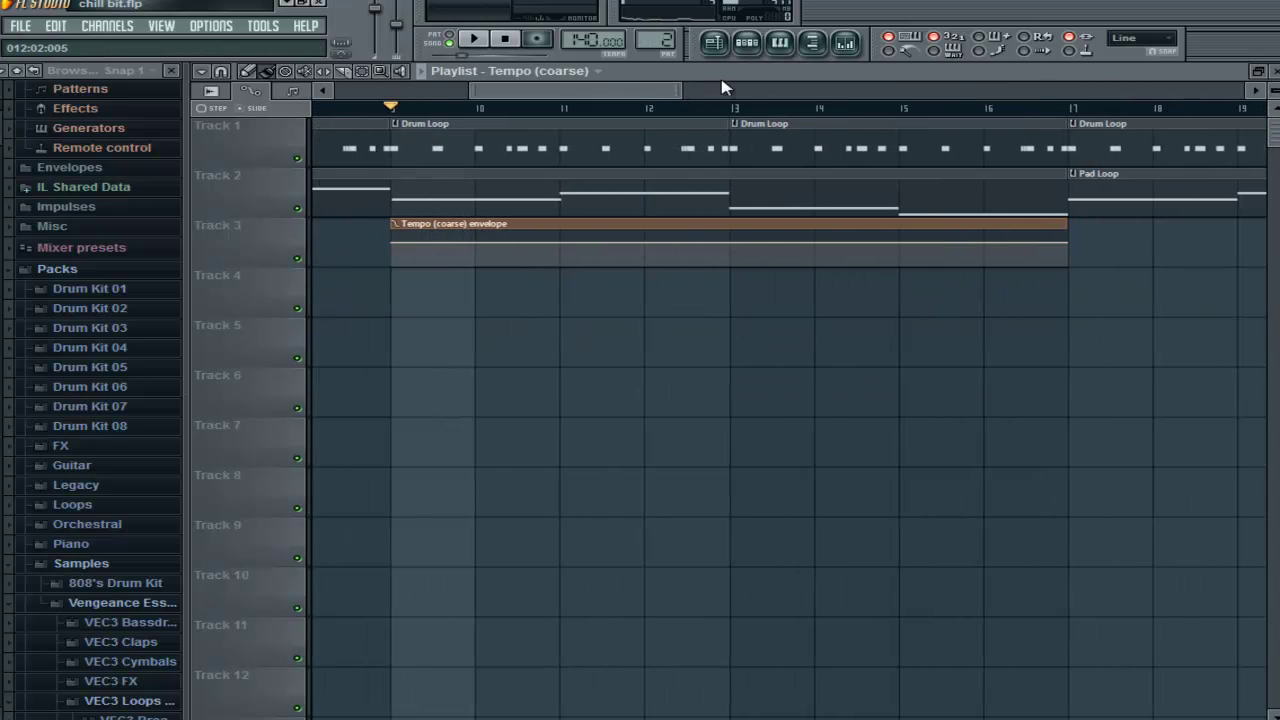
left_click_drag(580, 88, 693, 92)
left_click_drag(548, 248, 550, 233)
left_click(612, 108)
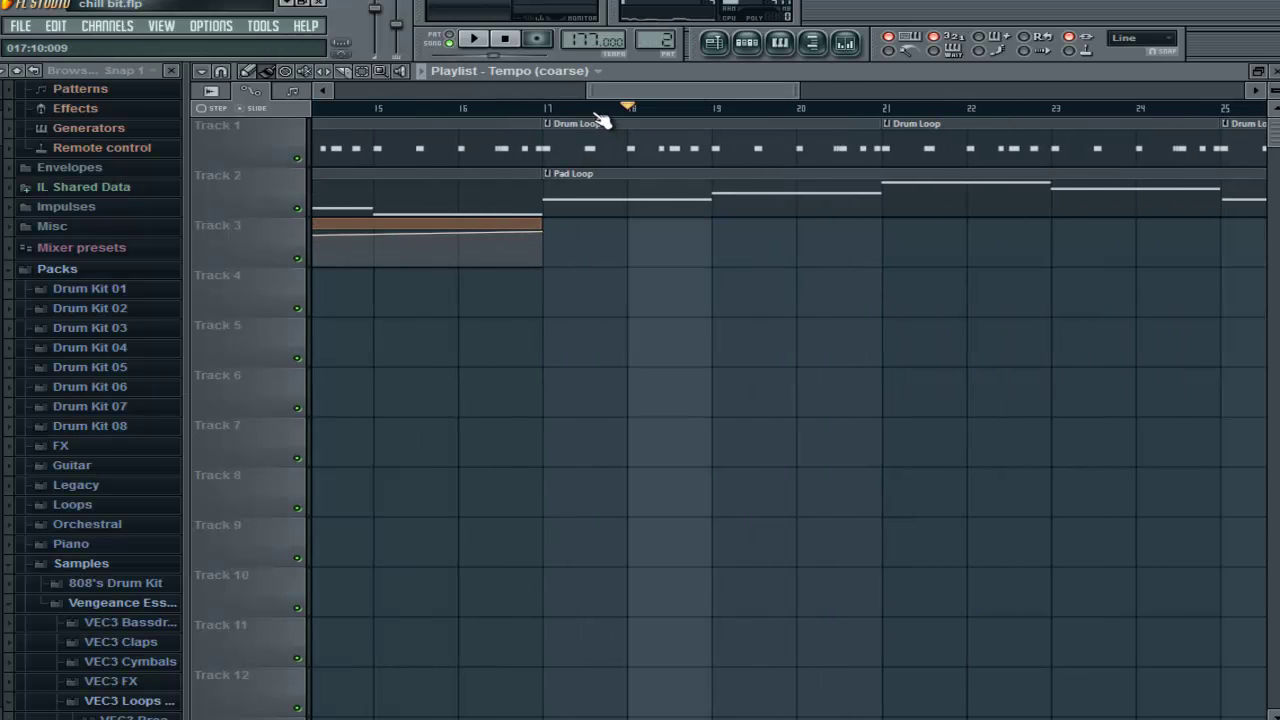
left_click_drag(1273, 90, 1273, 110)
left_click_drag(793, 89, 655, 90)
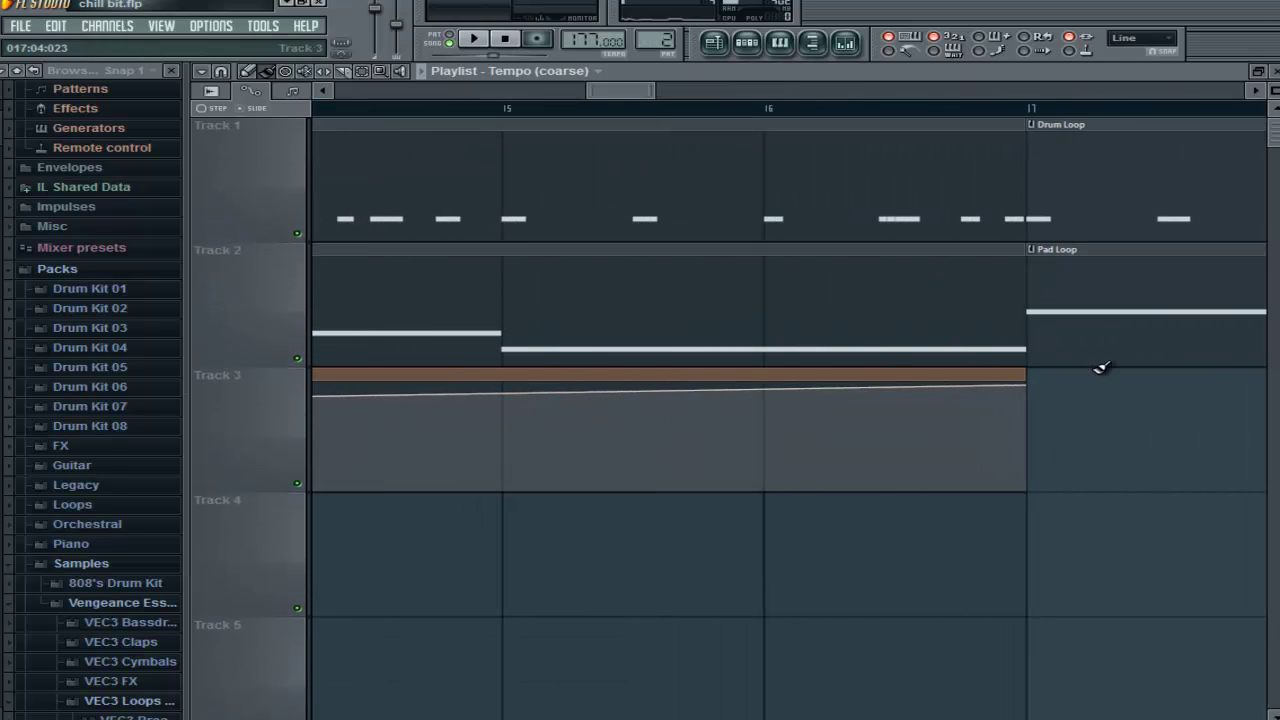
left_click_drag(1027, 385, 1030, 388)
left_click_drag(655, 90, 419, 101)
left_click(508, 41)
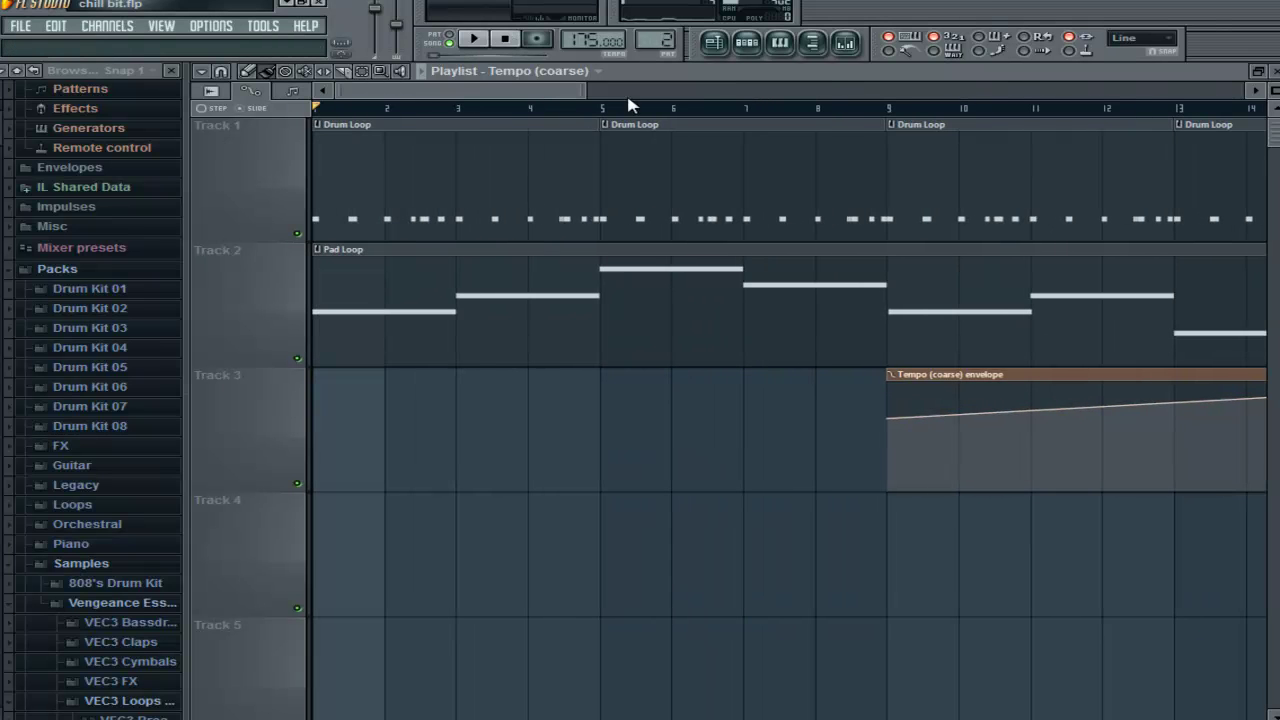
Clone the tempo automation clip onto Track 4 at bar 9 and make the copy unique
left_click_drag(592, 93, 990, 91)
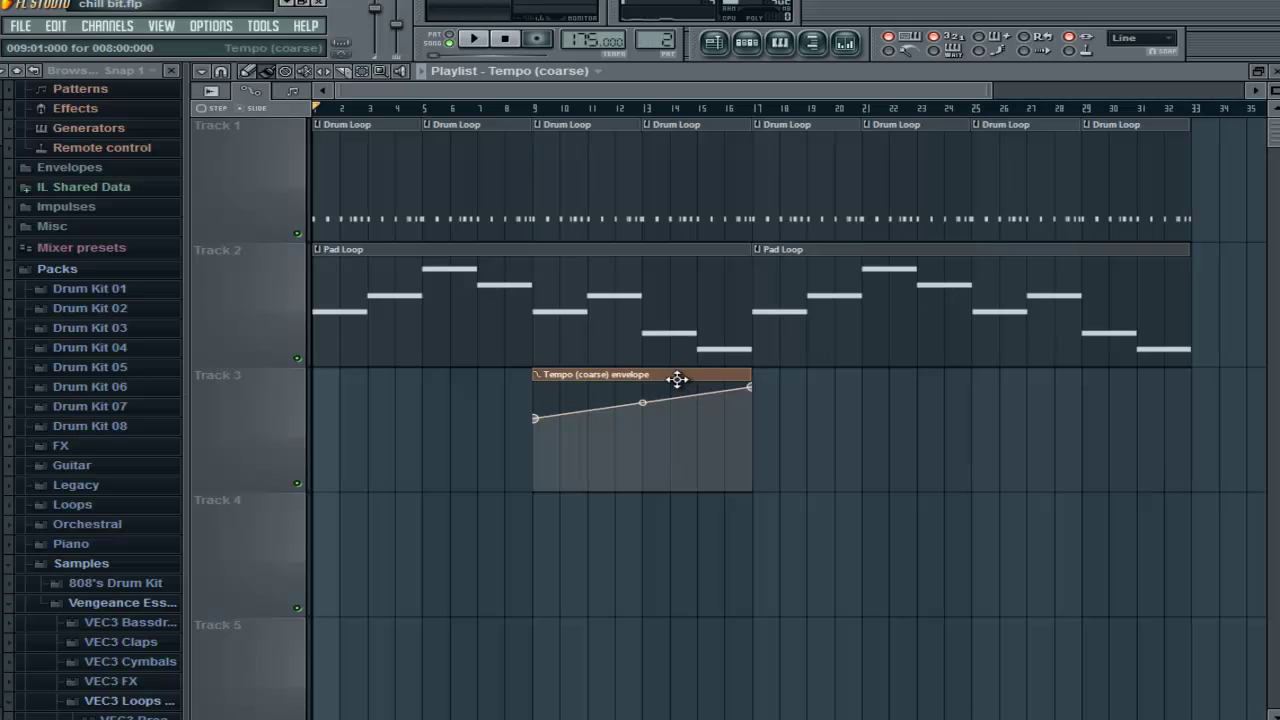
left_click(540, 508)
left_click(539, 507)
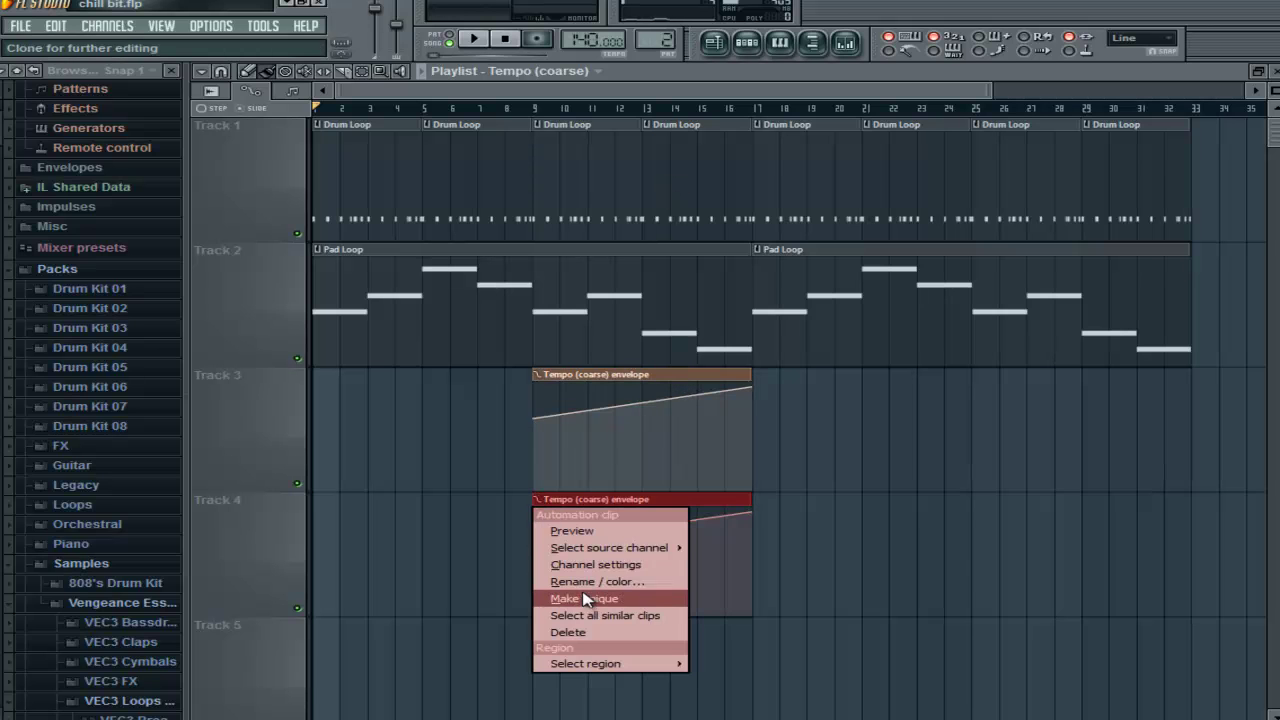
left_click(583, 600)
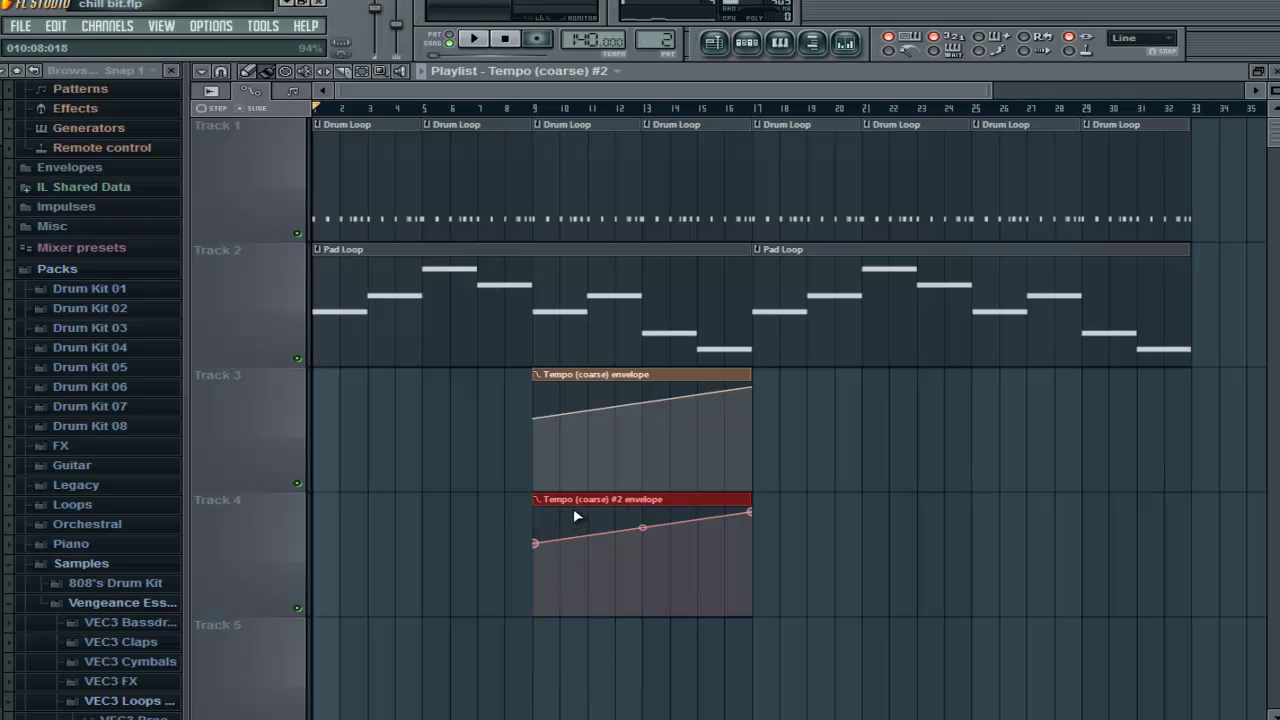
double_click(580, 498)
left_click(502, 223)
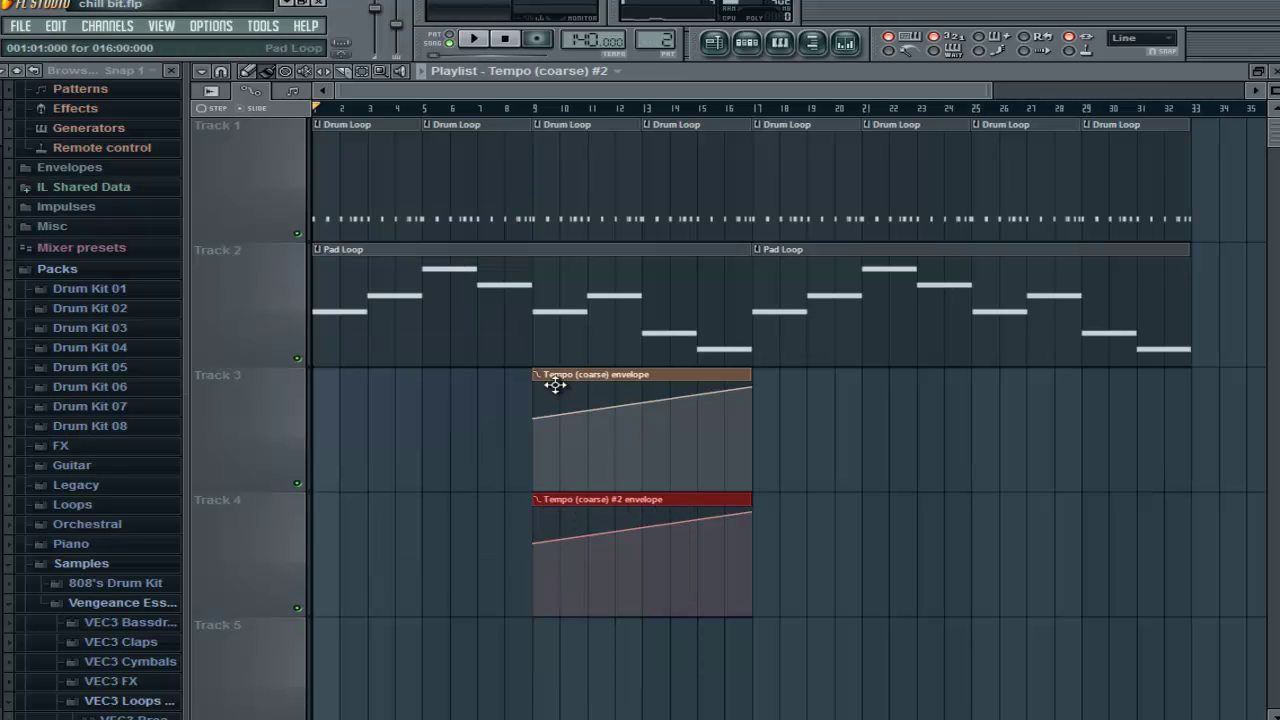
Place the unique tempo clip at bar 1 of Track 3 as a flat 140 BPM envelope one bar long
left_click_drag(608, 503, 391, 383)
left_click_drag(525, 392, 330, 418)
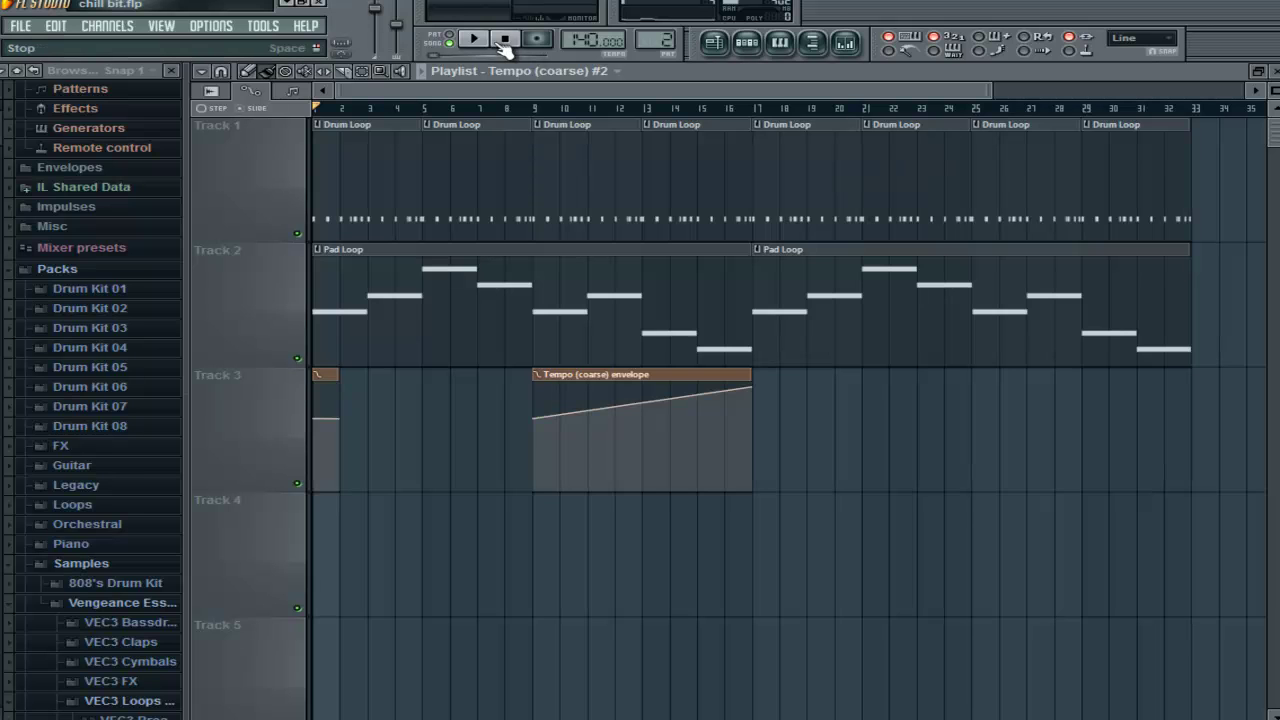
Play the arrangement from the start to hear the tempo automation, and reset the main volume to its default
left_click(397, 108)
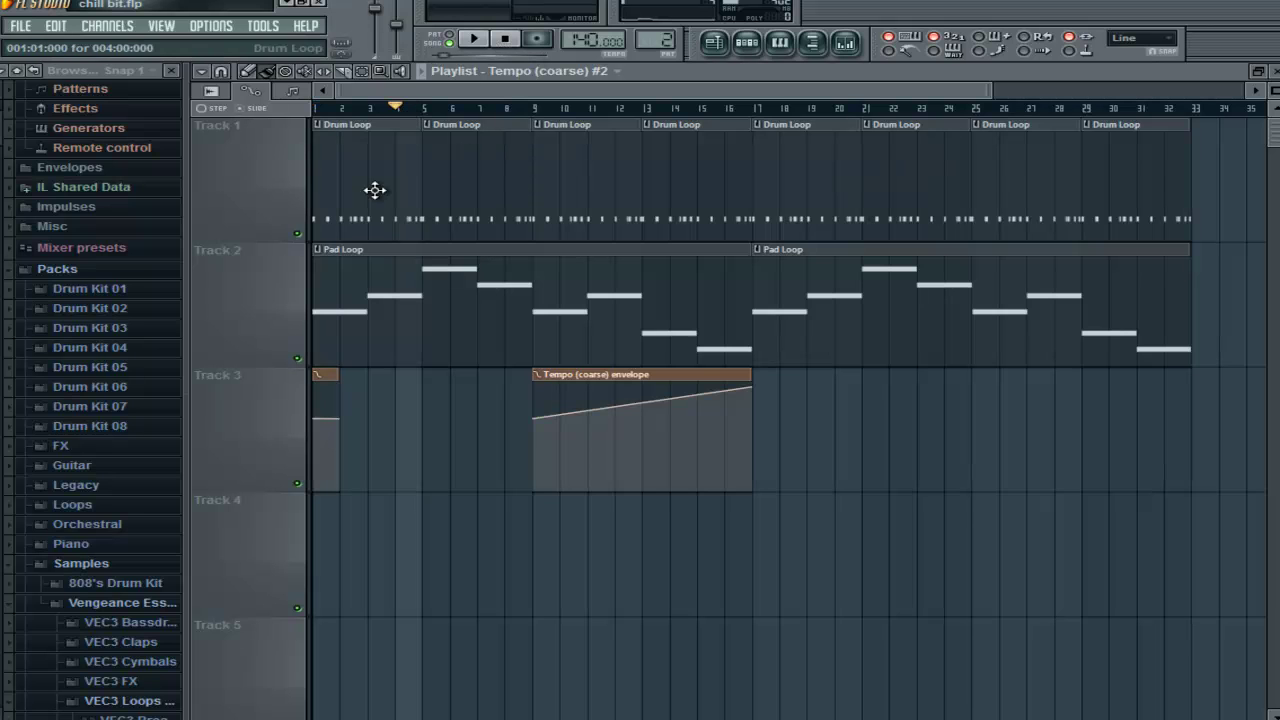
mouse_move(996, 89)
left_mouse_down()
mouse_move(325, 73)
mouse_move(1074, 92)
left_mouse_up()
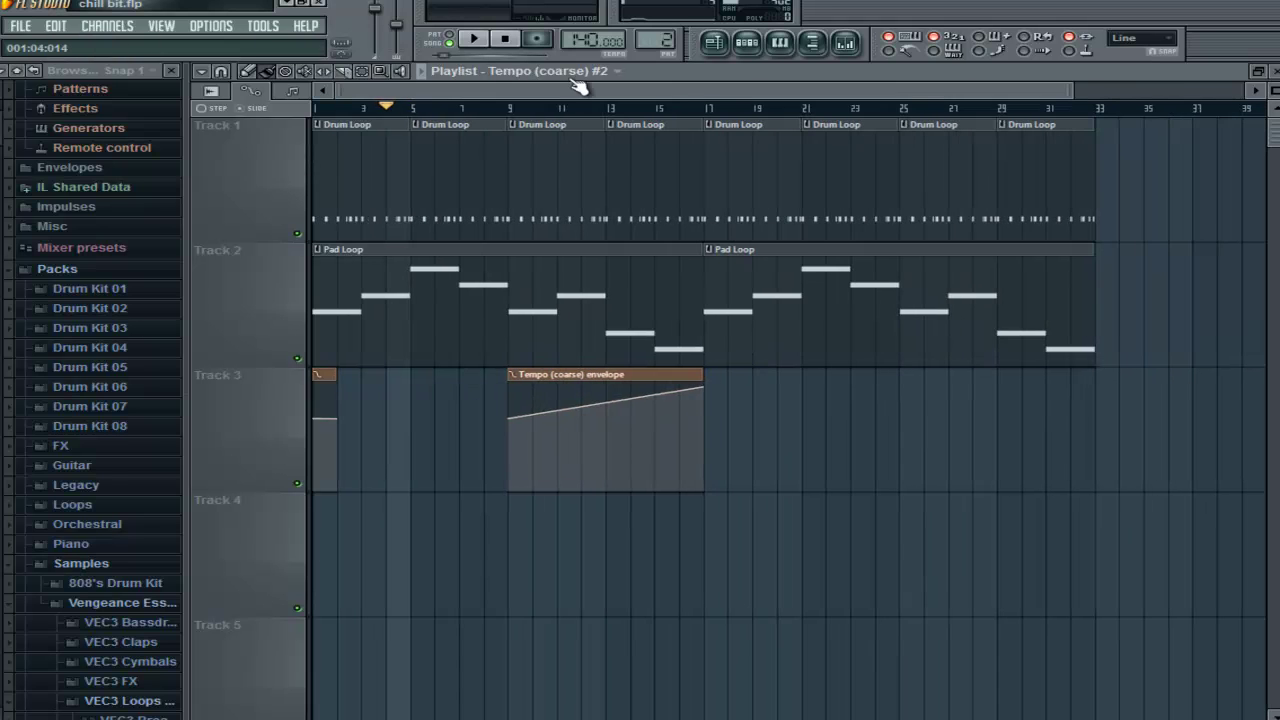
left_click(506, 40)
left_click(484, 40)
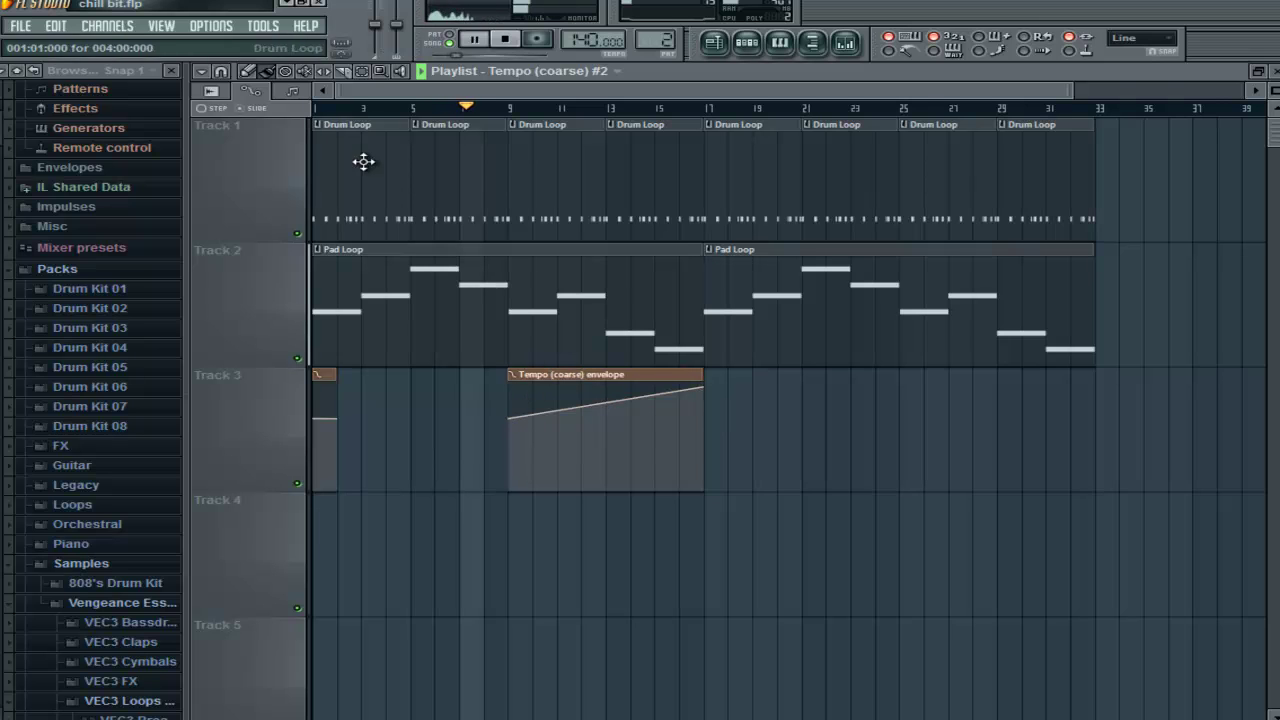
right_click(371, 24)
left_click(405, 42)
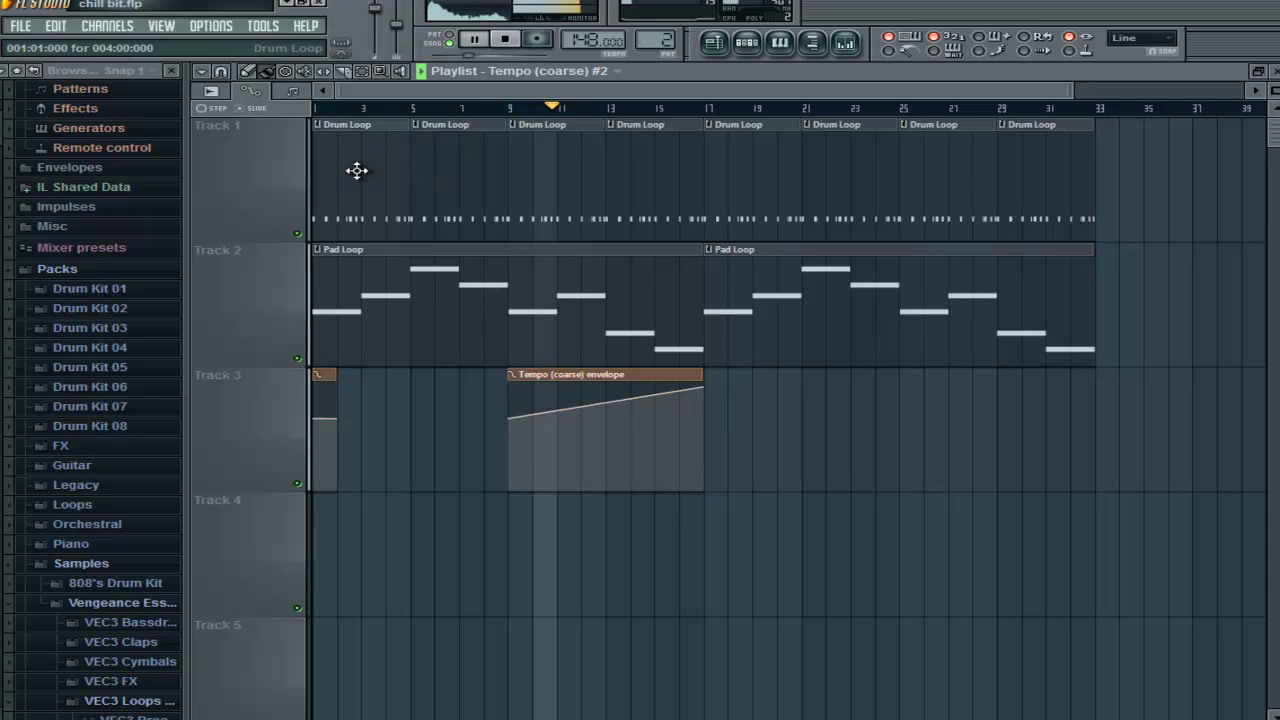
Follow the playback through the tempo ramp into the section after bar 17, and stop it with the whole arrangement in view
left_click_drag(605, 91, 740, 95)
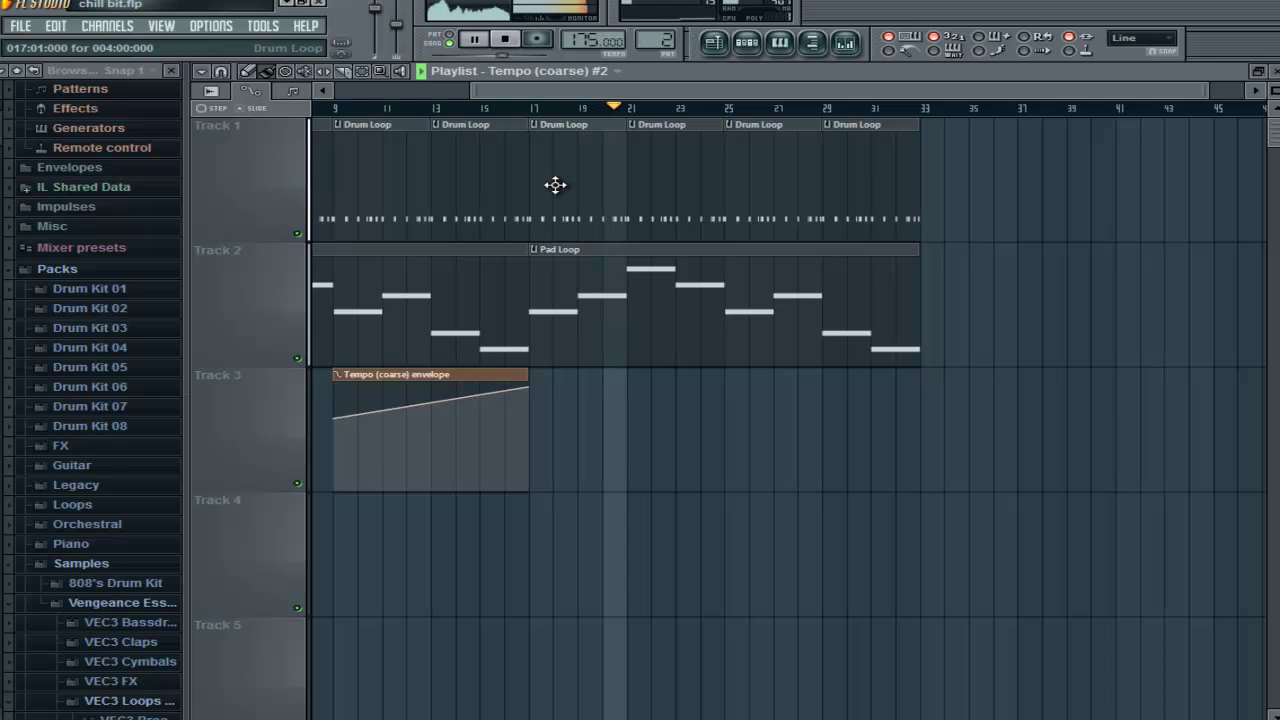
key("space")
left_click_drag(572, 90, 425, 90)
mouse_move(1078, 89)
left_mouse_down()
mouse_move(1090, 89)
mouse_move(944, 89)
mouse_move(1058, 89)
left_mouse_up()
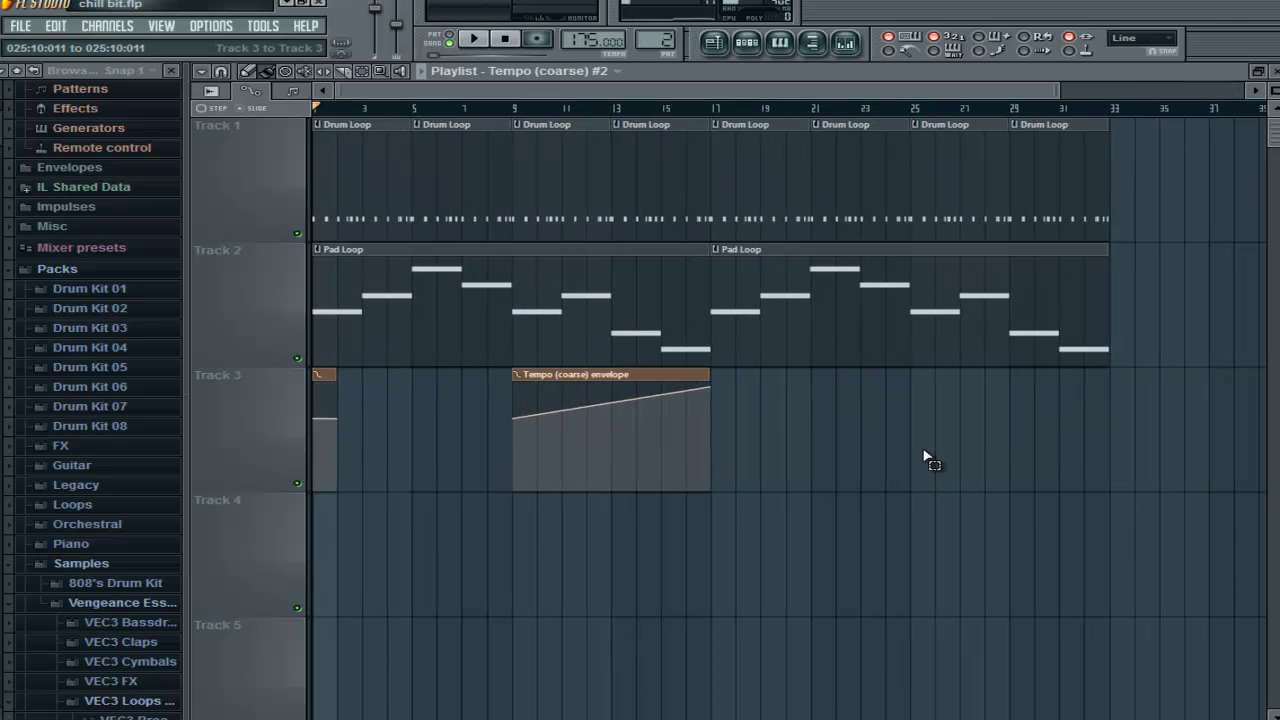